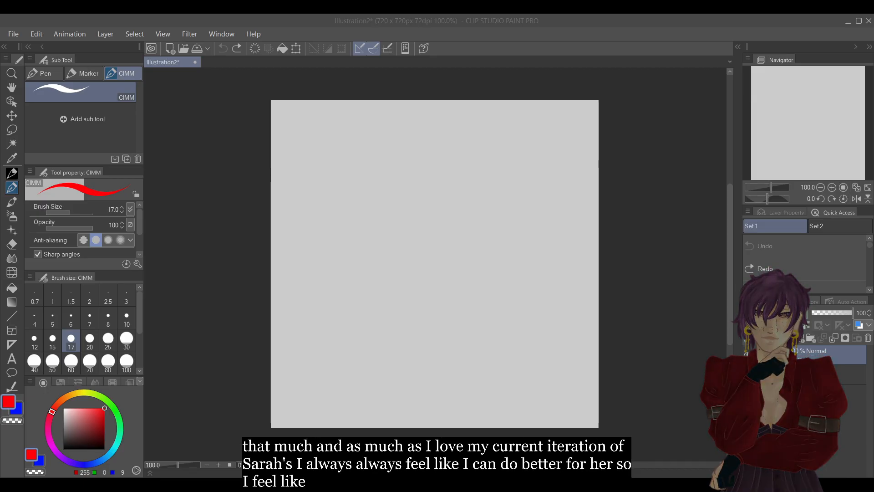
{"action": "left_click_drag", "start_coordinate": [340, 140], "coordinate": [402, 192]}
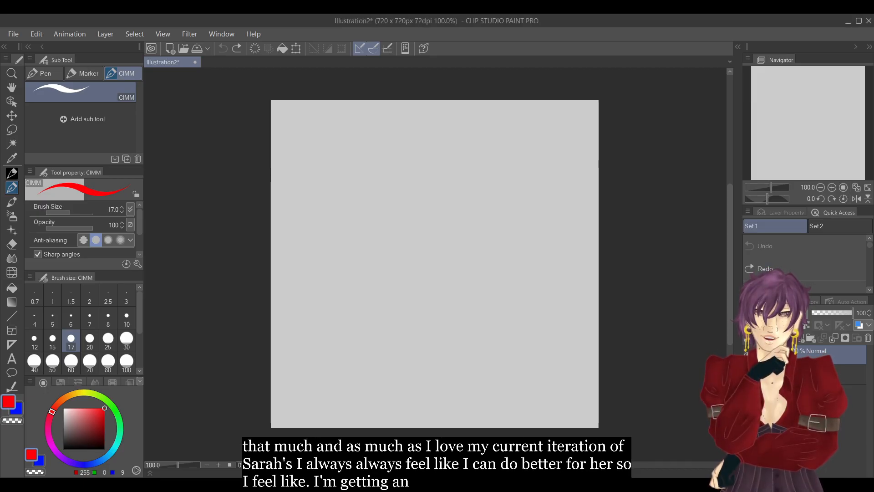
{"action": "left_click", "coordinate": [801, 244]}
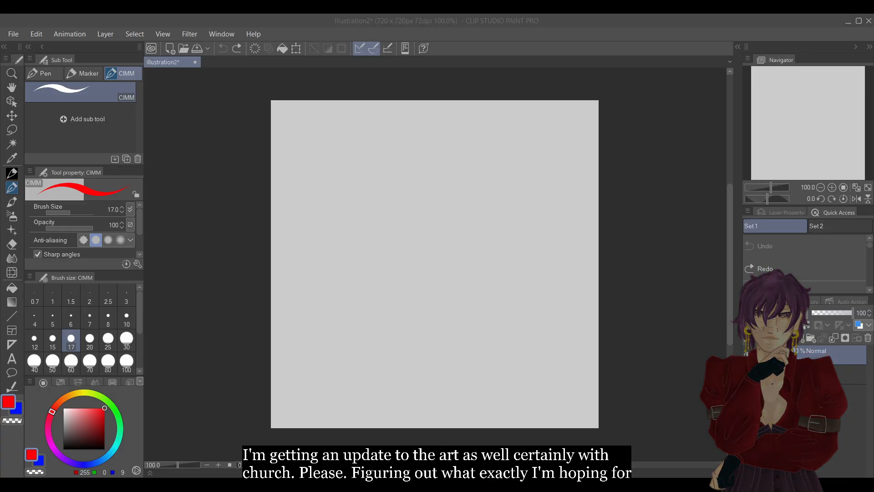
{"action": "left_click", "coordinate": [809, 36]}
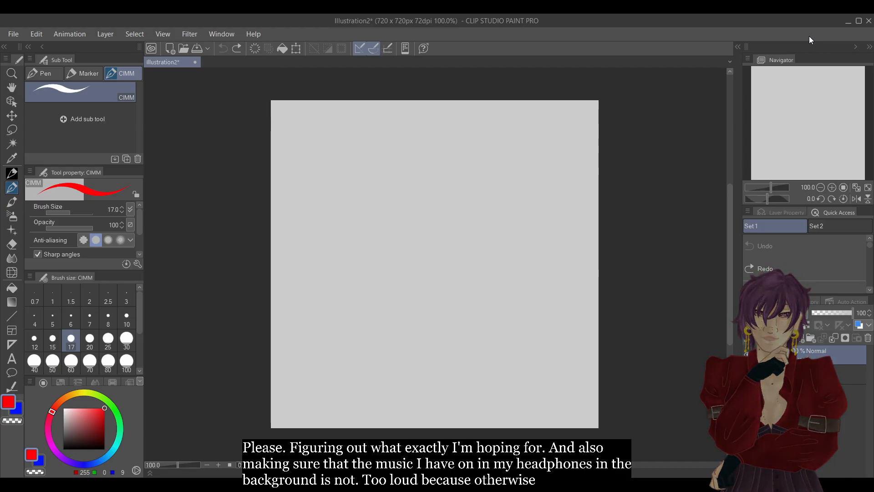
Sketch the head in red as a circle with a vertical centre line, horizontal eye guides and a tapered jaw.
{"action": "mouse_move", "coordinate": [442, 210]}
{"action": "left_mouse_down"}
{"action": "mouse_move", "coordinate": [406, 174]}
{"action": "mouse_move", "coordinate": [450, 195]}
{"action": "mouse_move", "coordinate": [400, 193]}
{"action": "mouse_move", "coordinate": [443, 171]}
{"action": "mouse_move", "coordinate": [410, 205]}
{"action": "mouse_move", "coordinate": [445, 159]}
{"action": "mouse_move", "coordinate": [423, 205]}
{"action": "left_mouse_up"}
{"action": "left_click_drag", "start_coordinate": [428, 166], "coordinate": [425, 248]}
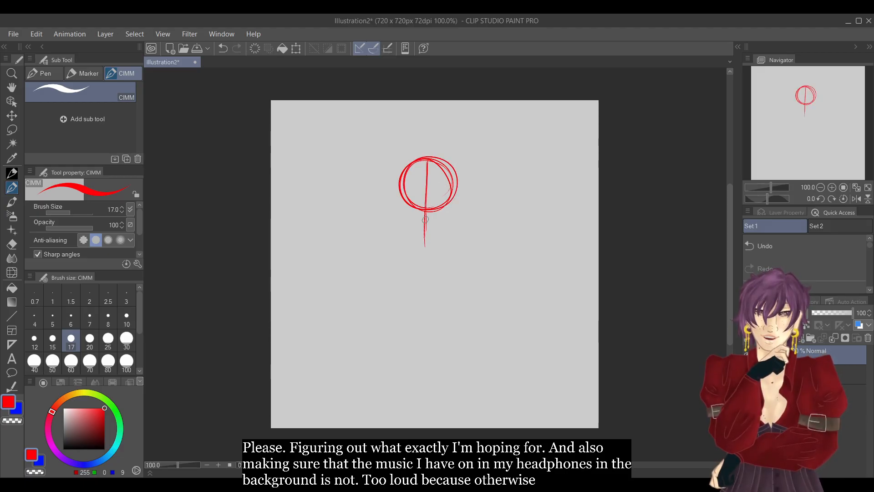
{"action": "mouse_move", "coordinate": [399, 187]}
{"action": "left_mouse_down"}
{"action": "mouse_move", "coordinate": [436, 189]}
{"action": "mouse_move", "coordinate": [390, 187]}
{"action": "mouse_move", "coordinate": [468, 192]}
{"action": "mouse_move", "coordinate": [404, 187]}
{"action": "mouse_move", "coordinate": [460, 195]}
{"action": "left_mouse_up"}
{"action": "mouse_move", "coordinate": [391, 198]}
{"action": "left_mouse_down"}
{"action": "mouse_move", "coordinate": [472, 202]}
{"action": "mouse_move", "coordinate": [461, 204]}
{"action": "left_mouse_up"}
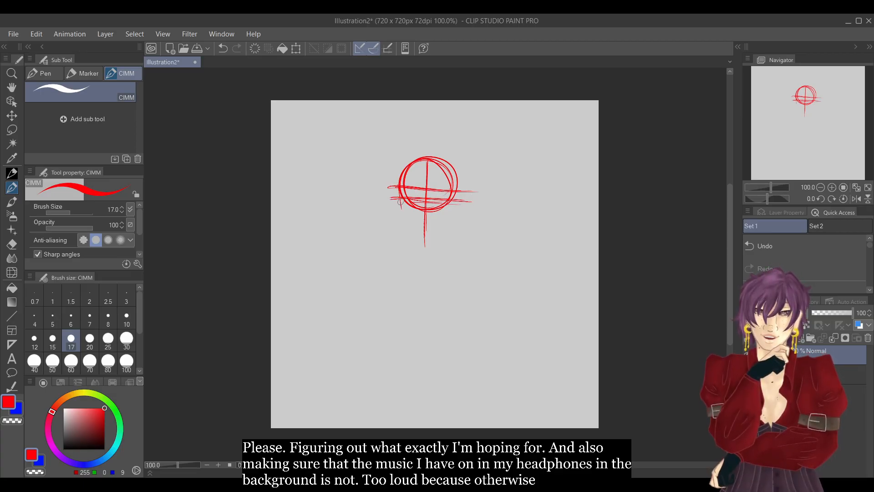
{"action": "mouse_move", "coordinate": [405, 218]}
{"action": "left_mouse_down"}
{"action": "mouse_move", "coordinate": [416, 238]}
{"action": "mouse_move", "coordinate": [406, 221]}
{"action": "mouse_move", "coordinate": [423, 247]}
{"action": "mouse_move", "coordinate": [437, 242]}
{"action": "mouse_move", "coordinate": [419, 241]}
{"action": "mouse_move", "coordinate": [439, 243]}
{"action": "mouse_move", "coordinate": [453, 204]}
{"action": "left_mouse_up"}
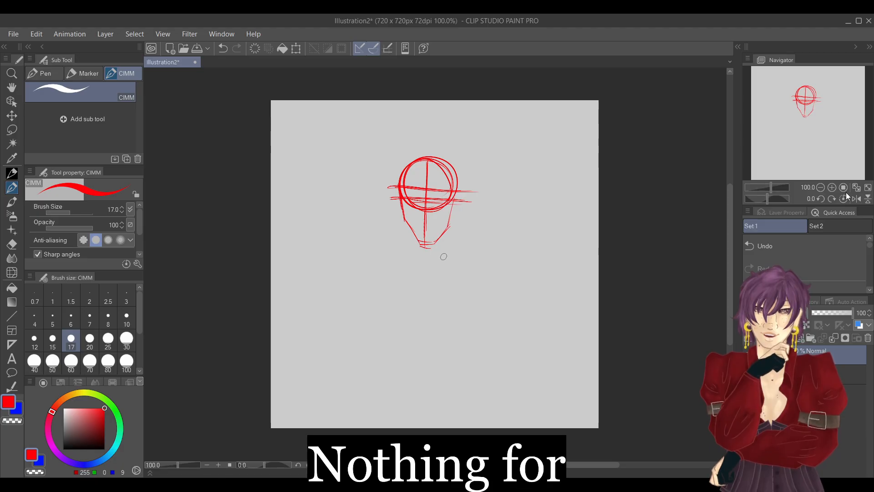
Sketch both sides of the neck and the short sloping shoulder lines beneath the jaw.
{"action": "left_click", "coordinate": [831, 187]}
{"action": "mouse_move", "coordinate": [397, 220]}
{"action": "left_mouse_down"}
{"action": "mouse_move", "coordinate": [398, 241]}
{"action": "mouse_move", "coordinate": [397, 231]}
{"action": "mouse_move", "coordinate": [450, 223]}
{"action": "left_mouse_up"}
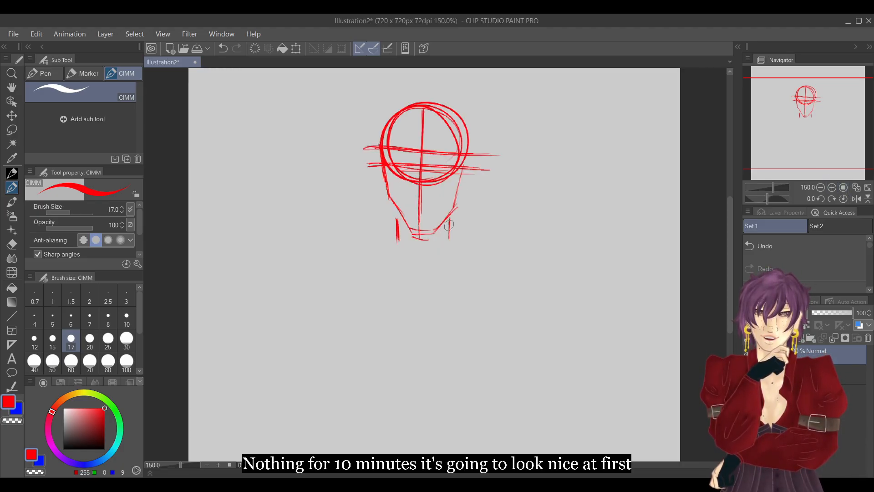
{"action": "left_click_drag", "start_coordinate": [390, 235], "coordinate": [353, 247]}
{"action": "left_click_drag", "start_coordinate": [458, 237], "coordinate": [491, 244]}
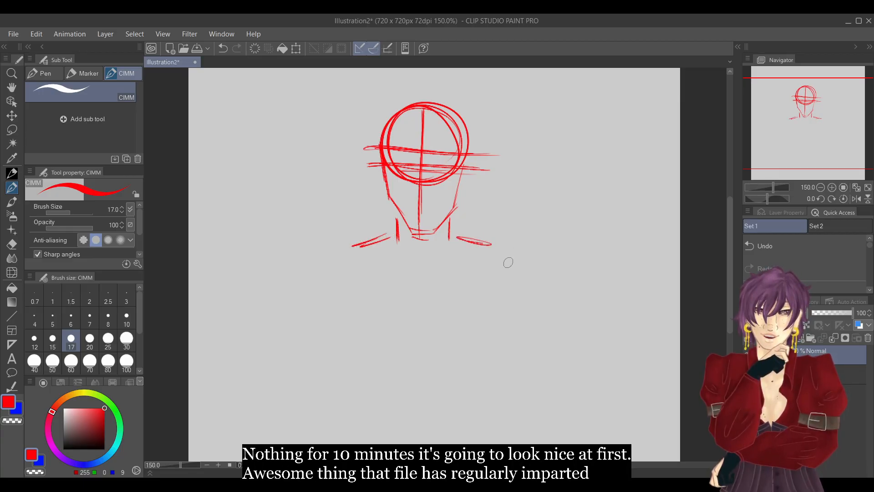
Block in the chest as a rounded box with a centre cross, and add a shoulder circle on each side.
{"action": "left_click", "coordinate": [820, 187]}
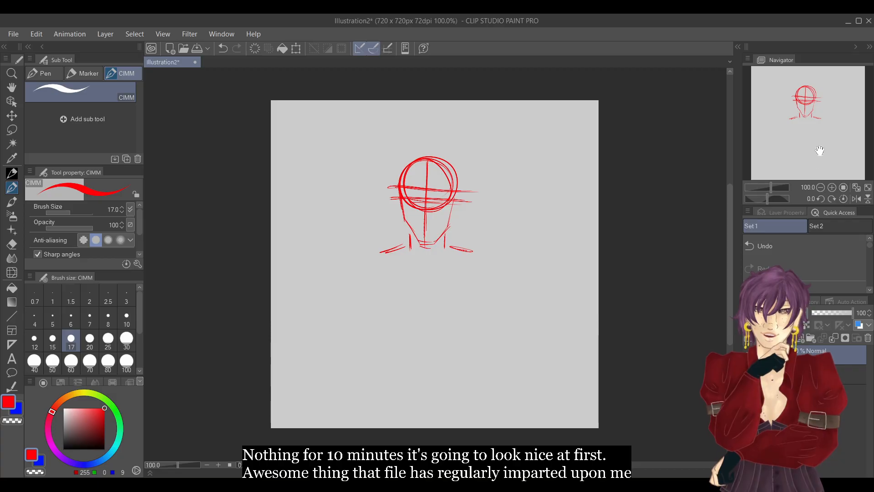
{"action": "mouse_move", "coordinate": [371, 267]}
{"action": "left_mouse_down"}
{"action": "mouse_move", "coordinate": [457, 265]}
{"action": "mouse_move", "coordinate": [430, 259]}
{"action": "mouse_move", "coordinate": [474, 267]}
{"action": "mouse_move", "coordinate": [480, 306]}
{"action": "left_mouse_up"}
{"action": "left_click_drag", "start_coordinate": [386, 309], "coordinate": [474, 310]}
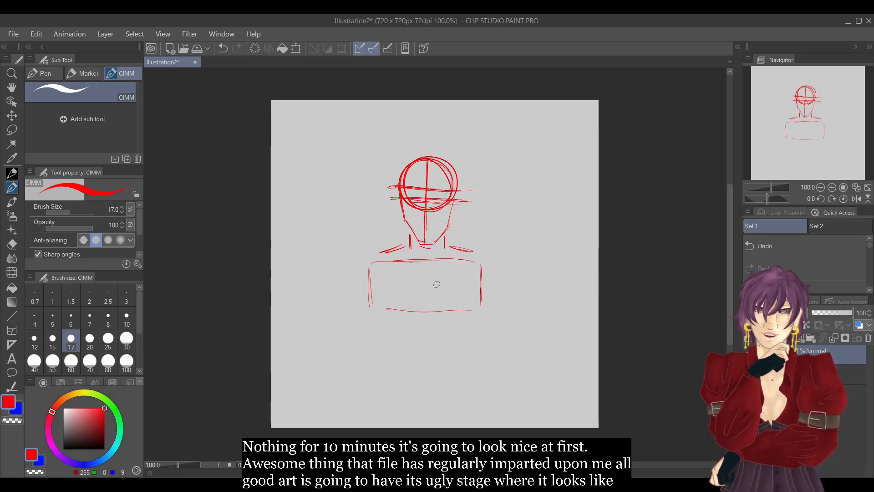
{"action": "mouse_move", "coordinate": [427, 270]}
{"action": "left_mouse_down"}
{"action": "mouse_move", "coordinate": [425, 300]}
{"action": "mouse_move", "coordinate": [442, 285]}
{"action": "left_mouse_up"}
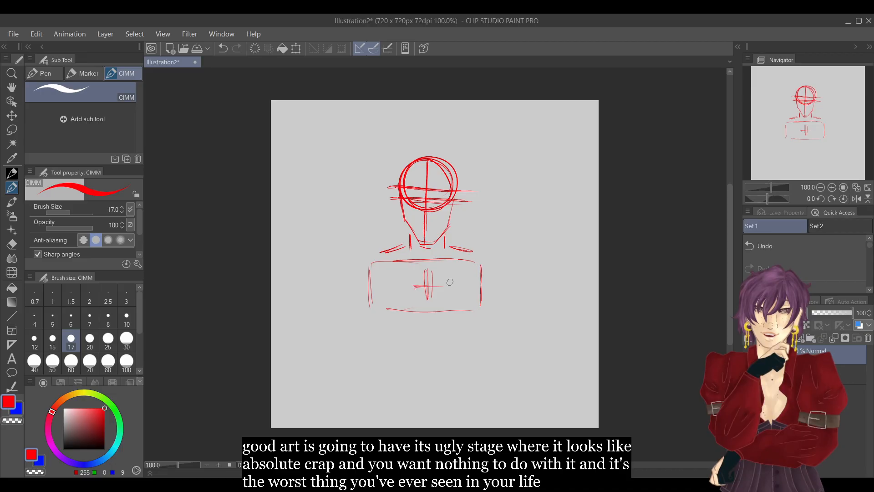
{"action": "mouse_move", "coordinate": [371, 262]}
{"action": "left_mouse_down"}
{"action": "mouse_move", "coordinate": [351, 279]}
{"action": "mouse_move", "coordinate": [365, 257]}
{"action": "mouse_move", "coordinate": [384, 271]}
{"action": "left_mouse_up"}
{"action": "mouse_move", "coordinate": [482, 257]}
{"action": "left_mouse_down"}
{"action": "mouse_move", "coordinate": [484, 282]}
{"action": "mouse_move", "coordinate": [470, 279]}
{"action": "mouse_move", "coordinate": [502, 285]}
{"action": "left_mouse_up"}
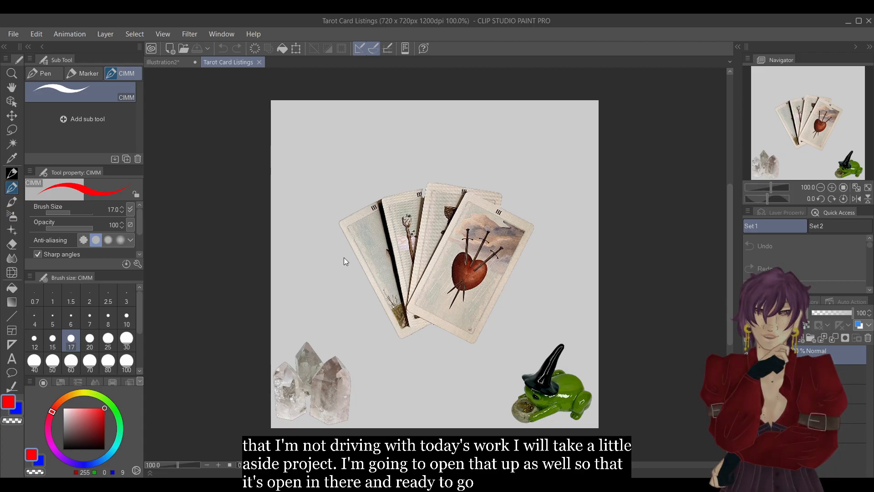
{"action": "left_click", "coordinate": [184, 47]}
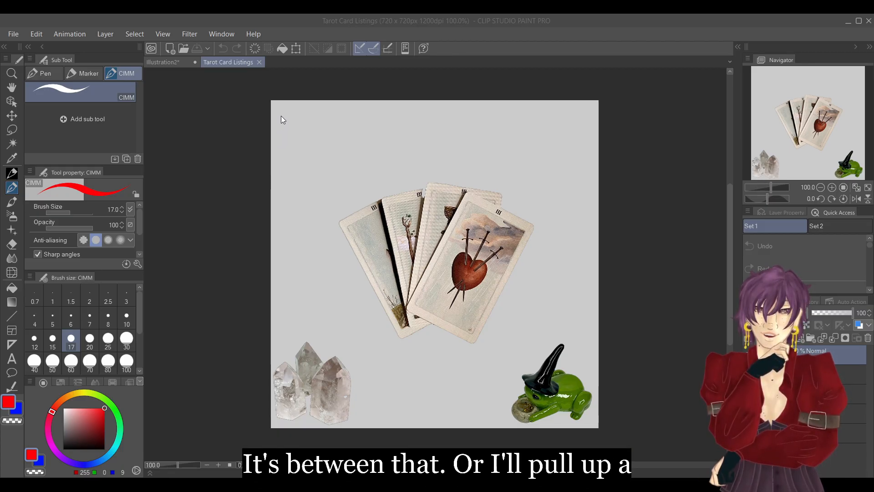
{"action": "left_click", "coordinate": [396, 264]}
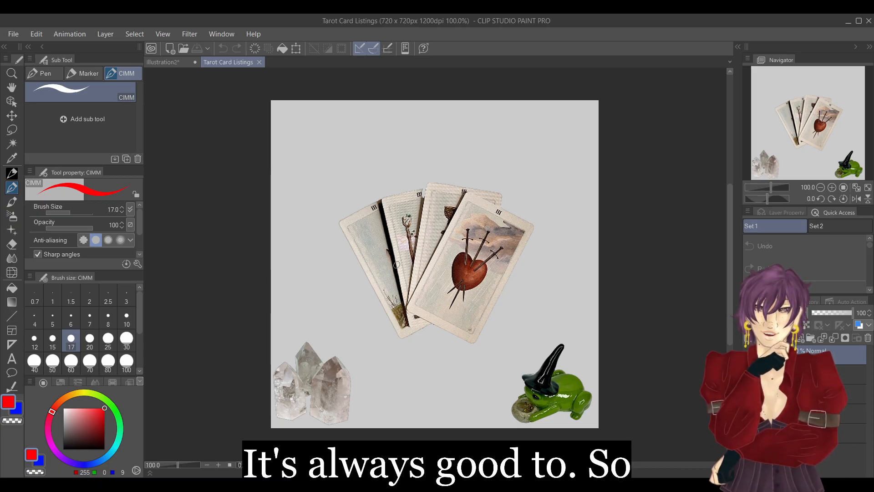
Return to the Illustration2 drawing and sketch the bent arm whose forearm rises to a hand below the chin.
{"action": "left_click", "coordinate": [179, 59]}
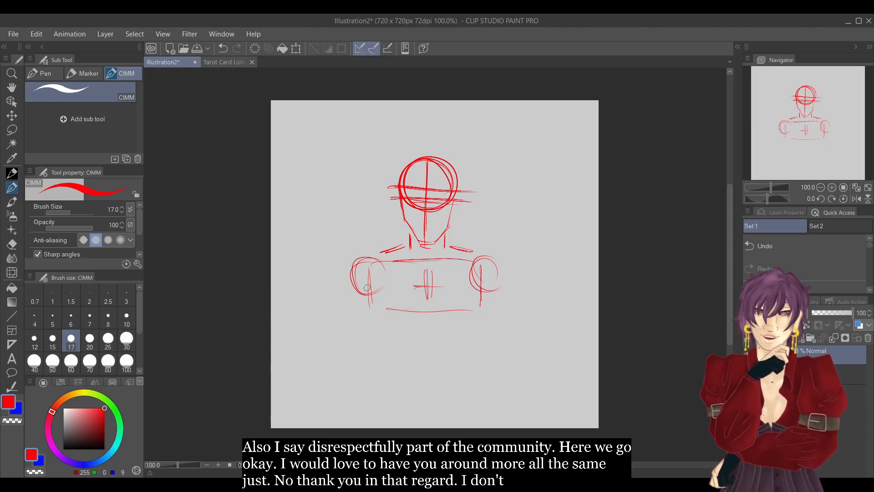
{"action": "mouse_move", "coordinate": [364, 278]}
{"action": "left_mouse_down"}
{"action": "mouse_move", "coordinate": [397, 376]}
{"action": "mouse_move", "coordinate": [414, 283]}
{"action": "left_mouse_up"}
{"action": "mouse_move", "coordinate": [403, 360]}
{"action": "left_mouse_down"}
{"action": "mouse_move", "coordinate": [421, 263]}
{"action": "mouse_move", "coordinate": [442, 252]}
{"action": "left_mouse_up"}
{"action": "left_click_drag", "start_coordinate": [418, 263], "coordinate": [431, 268]}
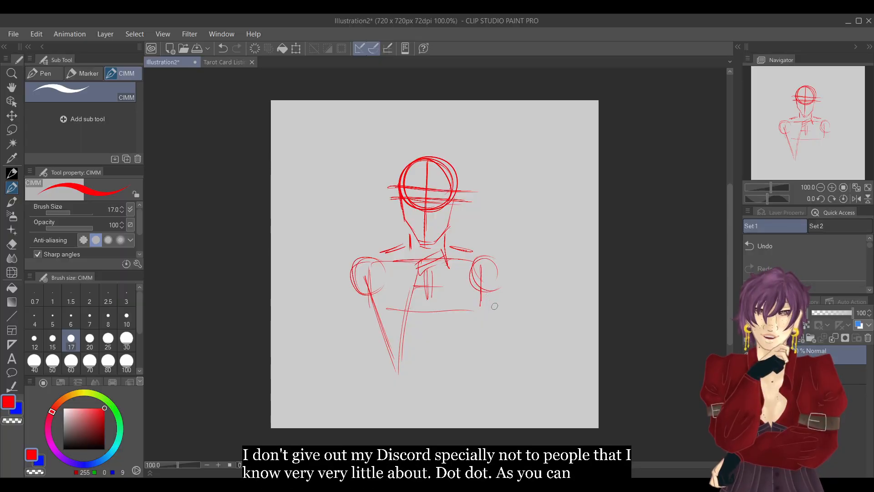
Sketch the other arm hanging from its shoulder and folding across the waist, ending in a hand beyond the opposite elbow.
{"action": "mouse_move", "coordinate": [483, 276]}
{"action": "left_mouse_down"}
{"action": "mouse_move", "coordinate": [485, 369]}
{"action": "mouse_move", "coordinate": [387, 350]}
{"action": "left_mouse_up"}
{"action": "mouse_move", "coordinate": [449, 362]}
{"action": "left_mouse_down"}
{"action": "mouse_move", "coordinate": [356, 358]}
{"action": "mouse_move", "coordinate": [376, 382]}
{"action": "mouse_move", "coordinate": [363, 383]}
{"action": "left_mouse_up"}
{"action": "mouse_move", "coordinate": [371, 363]}
{"action": "left_mouse_down"}
{"action": "mouse_move", "coordinate": [360, 391]}
{"action": "mouse_move", "coordinate": [370, 395]}
{"action": "left_mouse_up"}
{"action": "left_click_drag", "start_coordinate": [376, 383], "coordinate": [365, 393]}
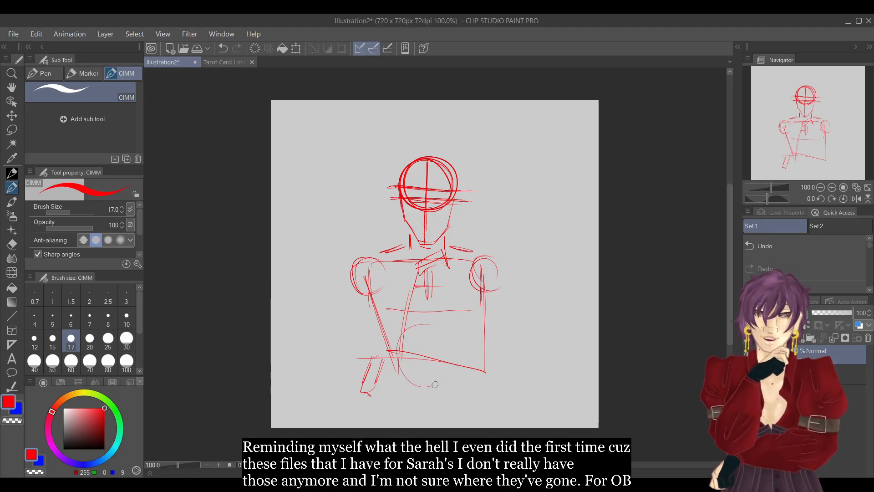
Sketch the curved belly guide, the waistline and the outer lines of the hips below the folded arm.
{"action": "left_click_drag", "start_coordinate": [445, 324], "coordinate": [428, 386]}
{"action": "left_click_drag", "start_coordinate": [437, 318], "coordinate": [446, 380]}
{"action": "mouse_move", "coordinate": [391, 384]}
{"action": "left_mouse_down"}
{"action": "mouse_move", "coordinate": [381, 420]}
{"action": "mouse_move", "coordinate": [465, 375]}
{"action": "mouse_move", "coordinate": [484, 421]}
{"action": "left_mouse_up"}
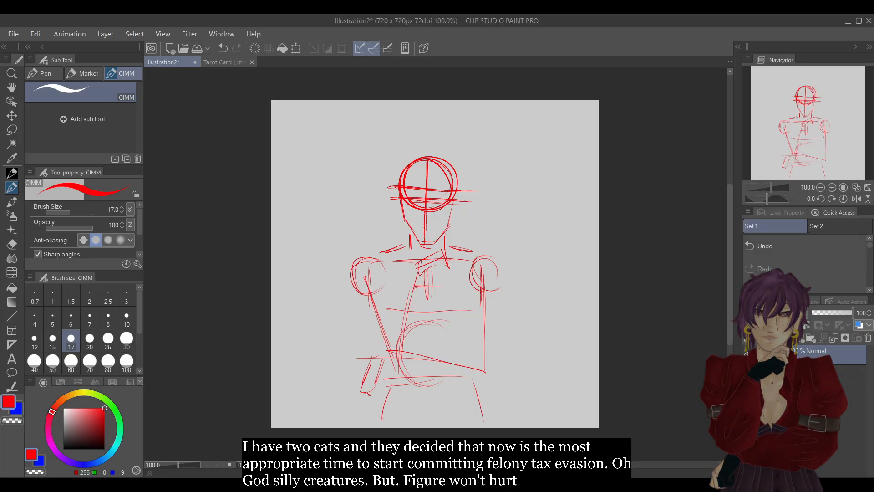
Reinforce the cheek and jaw contour of the head with additional red strokes.
{"action": "left_click", "coordinate": [831, 188]}
{"action": "left_click_drag", "start_coordinate": [831, 135], "coordinate": [821, 133]}
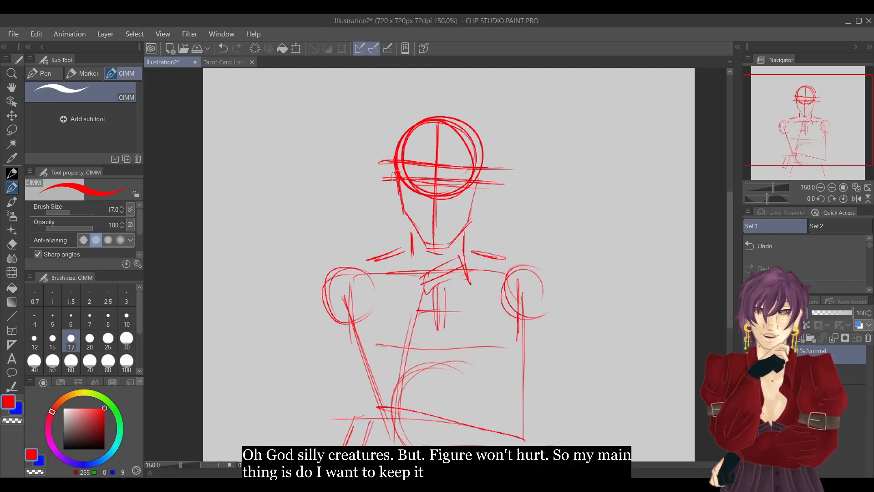
{"action": "mouse_move", "coordinate": [406, 220]}
{"action": "left_mouse_down"}
{"action": "mouse_move", "coordinate": [441, 253]}
{"action": "mouse_move", "coordinate": [459, 249]}
{"action": "left_mouse_up"}
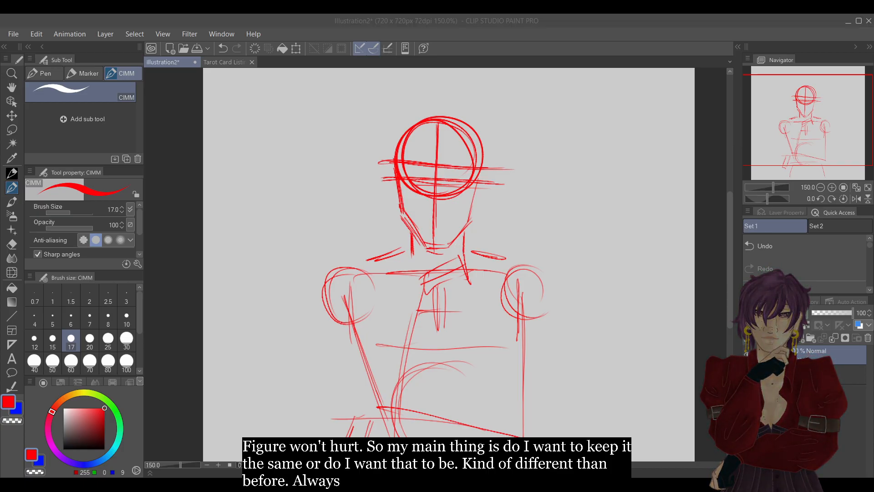
{"action": "left_click", "coordinate": [804, 19]}
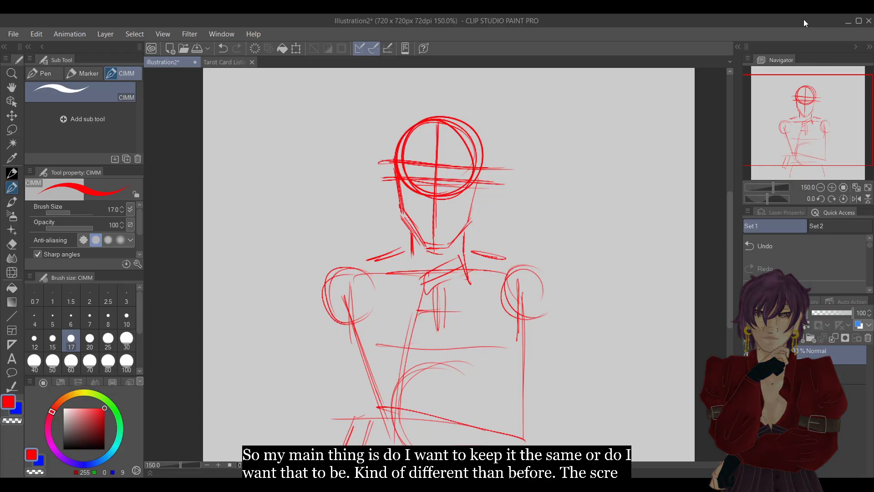
Switch the drawing colour to blue and sketch the hair parting and the wavy outline down one side of the head.
{"action": "left_click", "coordinate": [21, 412]}
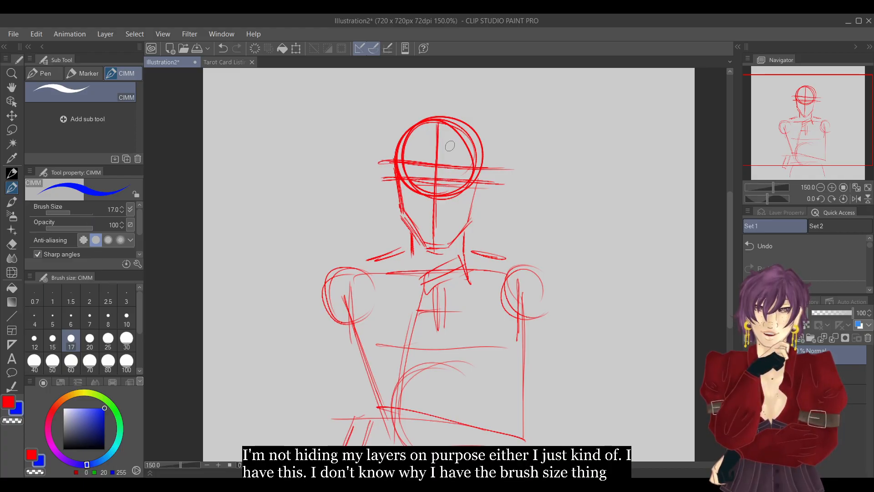
{"action": "left_click_drag", "start_coordinate": [452, 117], "coordinate": [459, 159]}
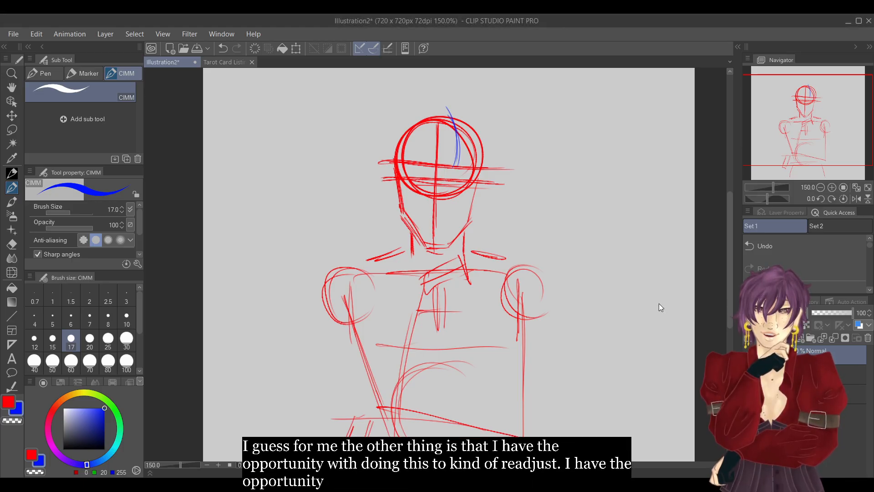
{"action": "mouse_move", "coordinate": [446, 109]}
{"action": "left_mouse_down"}
{"action": "mouse_move", "coordinate": [393, 124]}
{"action": "mouse_move", "coordinate": [385, 146]}
{"action": "left_mouse_up"}
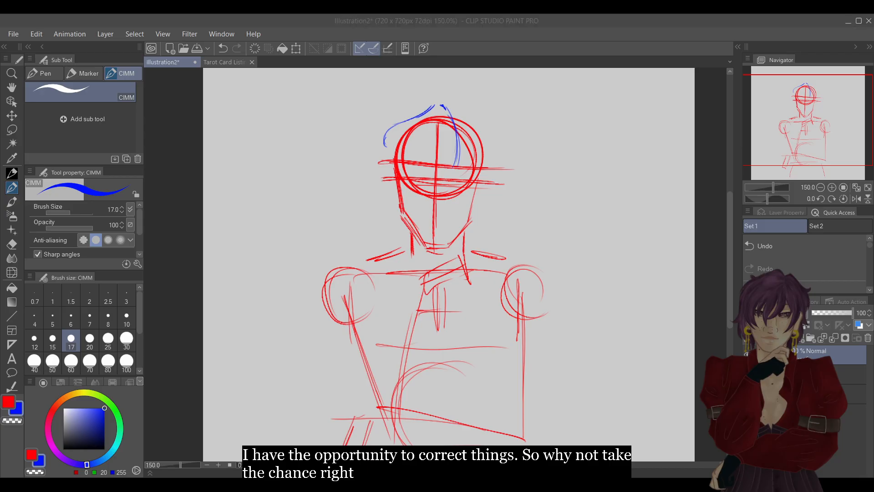
{"action": "mouse_move", "coordinate": [392, 143]}
{"action": "left_mouse_down"}
{"action": "mouse_move", "coordinate": [373, 186]}
{"action": "mouse_move", "coordinate": [375, 212]}
{"action": "mouse_move", "coordinate": [384, 241]}
{"action": "mouse_move", "coordinate": [408, 232]}
{"action": "left_mouse_up"}
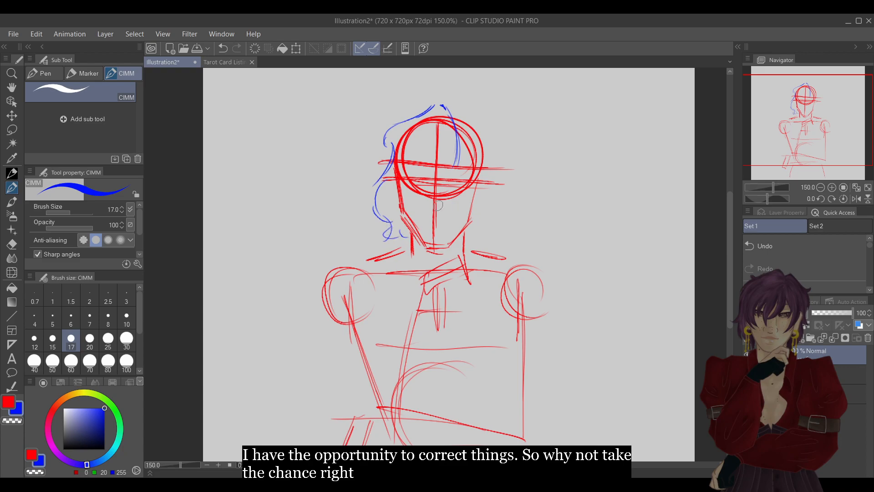
{"action": "left_click_drag", "start_coordinate": [447, 108], "coordinate": [469, 121]}
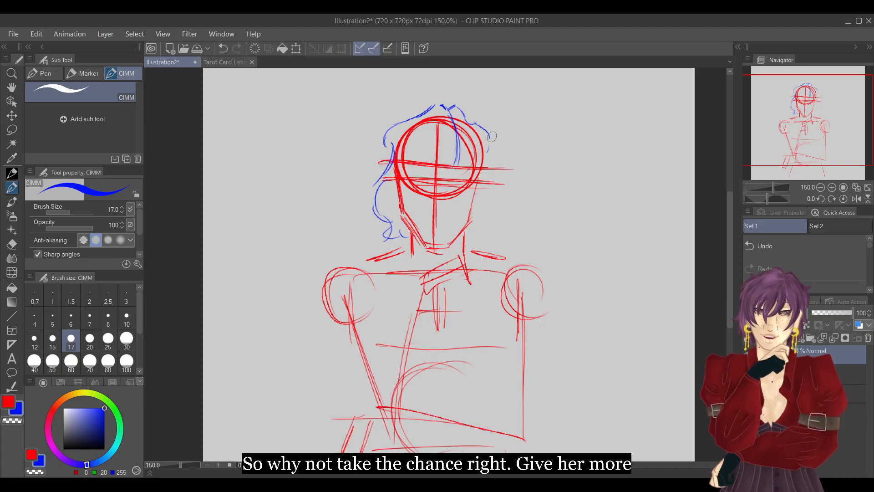
{"action": "left_click", "coordinate": [813, 247]}
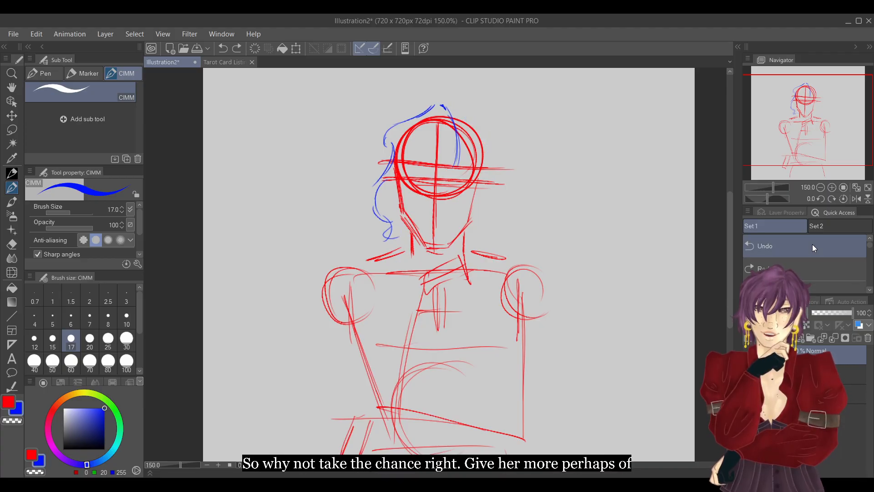
{"action": "left_click", "coordinate": [827, 266]}
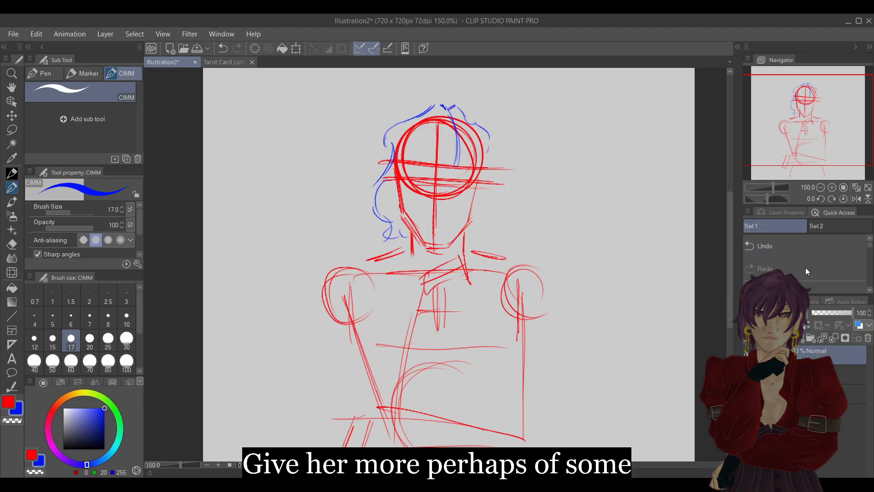
{"action": "left_click", "coordinate": [792, 248]}
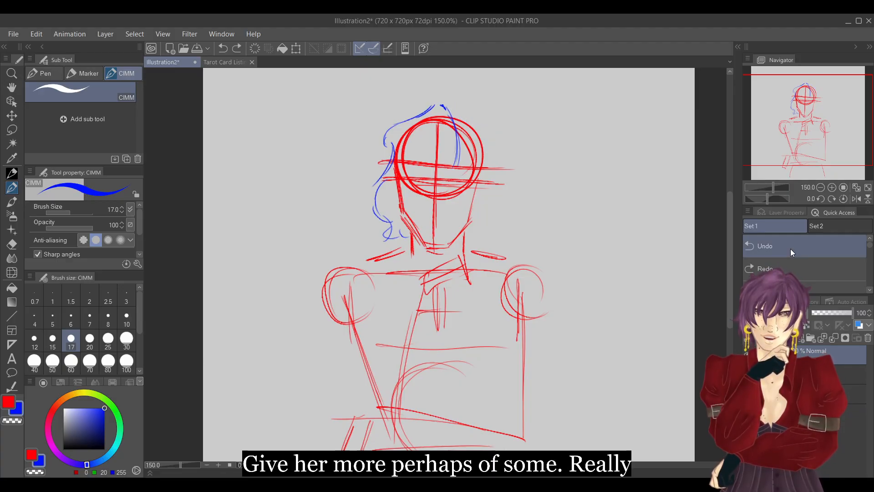
Flip the canvas view horizontally, draw the wavy hair outline on the unfinished side of the head, and restore the view.
{"action": "left_click", "coordinate": [856, 199]}
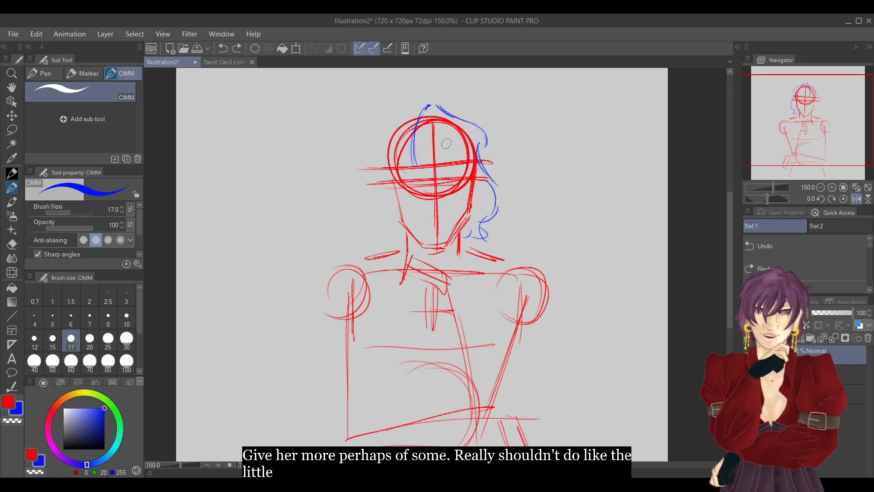
{"action": "left_click_drag", "start_coordinate": [812, 113], "coordinate": [813, 111]}
{"action": "mouse_move", "coordinate": [424, 120]}
{"action": "left_mouse_down"}
{"action": "mouse_move", "coordinate": [376, 149]}
{"action": "mouse_move", "coordinate": [385, 174]}
{"action": "mouse_move", "coordinate": [373, 186]}
{"action": "mouse_move", "coordinate": [383, 187]}
{"action": "mouse_move", "coordinate": [377, 251]}
{"action": "mouse_move", "coordinate": [404, 250]}
{"action": "left_mouse_up"}
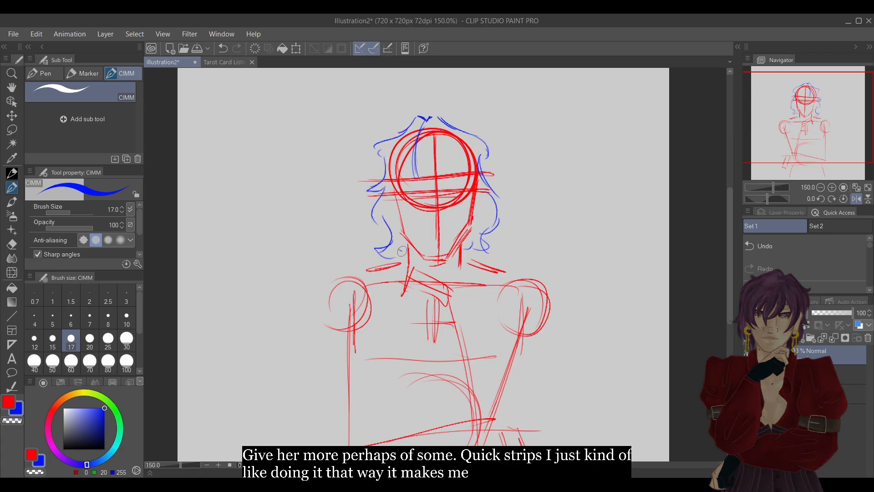
{"action": "left_click", "coordinate": [856, 199]}
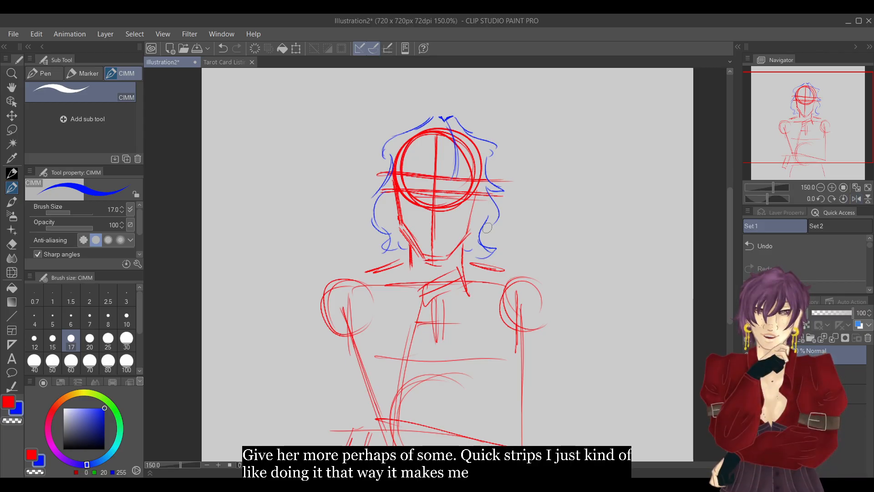
Erase and redraw the lower part of the newly added hair outline, and draw the hairline across the face and down both sides.
{"action": "key", "text": "e"}
{"action": "mouse_move", "coordinate": [494, 214]}
{"action": "left_mouse_down"}
{"action": "mouse_move", "coordinate": [492, 252]}
{"action": "mouse_move", "coordinate": [478, 262]}
{"action": "left_mouse_up"}
{"action": "key", "text": "p"}
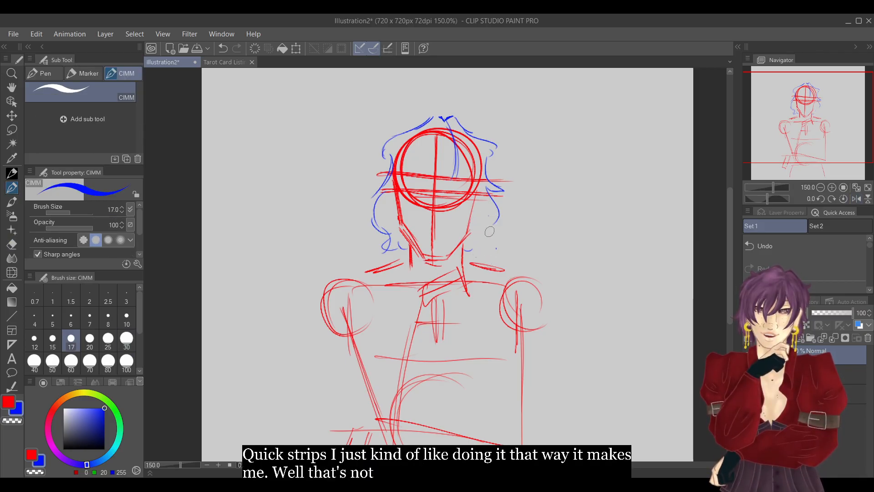
{"action": "mouse_move", "coordinate": [497, 214]}
{"action": "left_mouse_down"}
{"action": "mouse_move", "coordinate": [494, 243]}
{"action": "mouse_move", "coordinate": [471, 258]}
{"action": "left_mouse_up"}
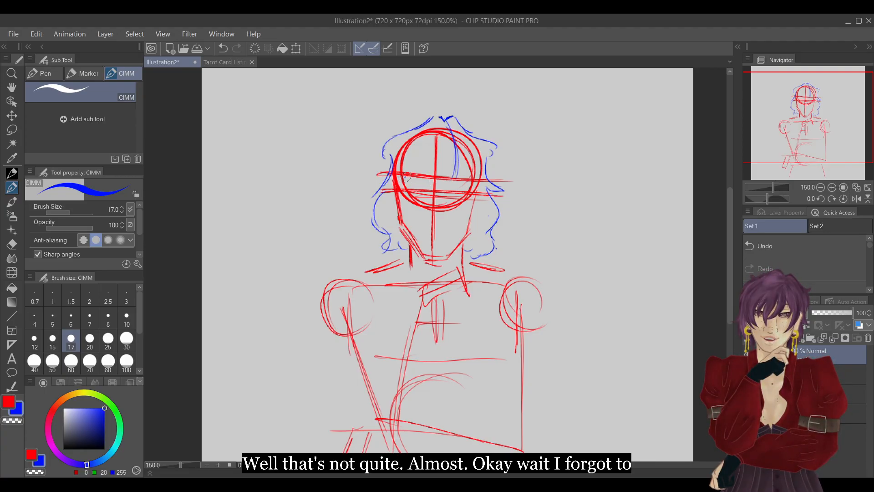
{"action": "mouse_move", "coordinate": [402, 177]}
{"action": "left_mouse_down"}
{"action": "mouse_move", "coordinate": [468, 181]}
{"action": "mouse_move", "coordinate": [465, 219]}
{"action": "mouse_move", "coordinate": [409, 210]}
{"action": "mouse_move", "coordinate": [412, 222]}
{"action": "left_mouse_up"}
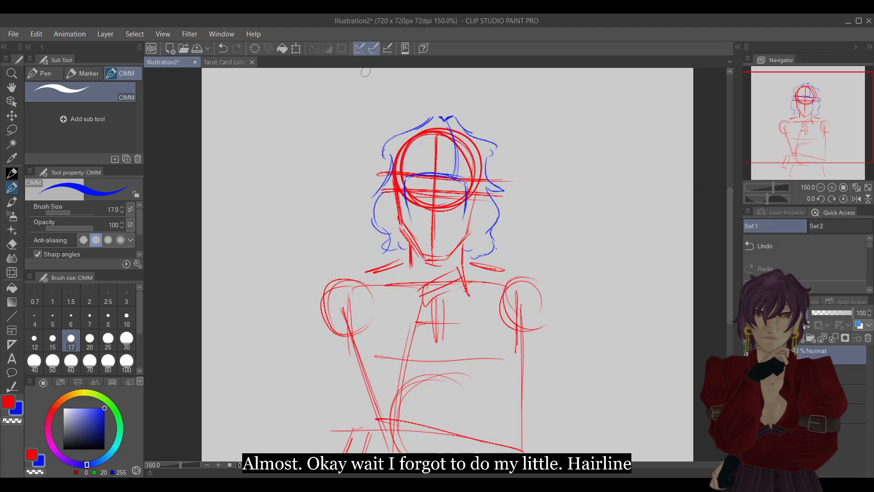
Reinforce the blue hairline across the forehead and down both sides of the face.
{"action": "mouse_move", "coordinate": [405, 180]}
{"action": "left_mouse_down"}
{"action": "mouse_move", "coordinate": [407, 214]}
{"action": "mouse_move", "coordinate": [404, 179]}
{"action": "mouse_move", "coordinate": [432, 169]}
{"action": "mouse_move", "coordinate": [468, 179]}
{"action": "mouse_move", "coordinate": [465, 208]}
{"action": "mouse_move", "coordinate": [468, 178]}
{"action": "left_mouse_up"}
{"action": "key", "text": "e"}
{"action": "key", "text": "p"}
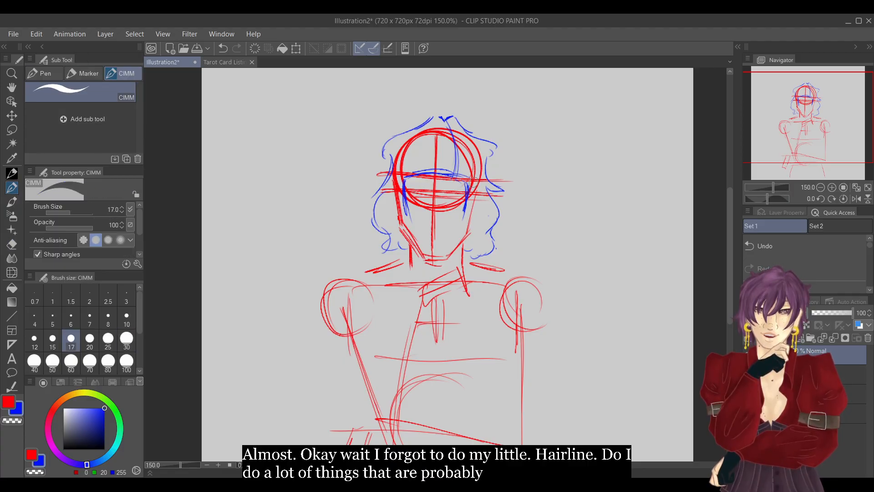
Lower the hairline layer's opacity to about 47% and reselect the layer above it.
{"action": "left_click", "coordinate": [832, 312]}
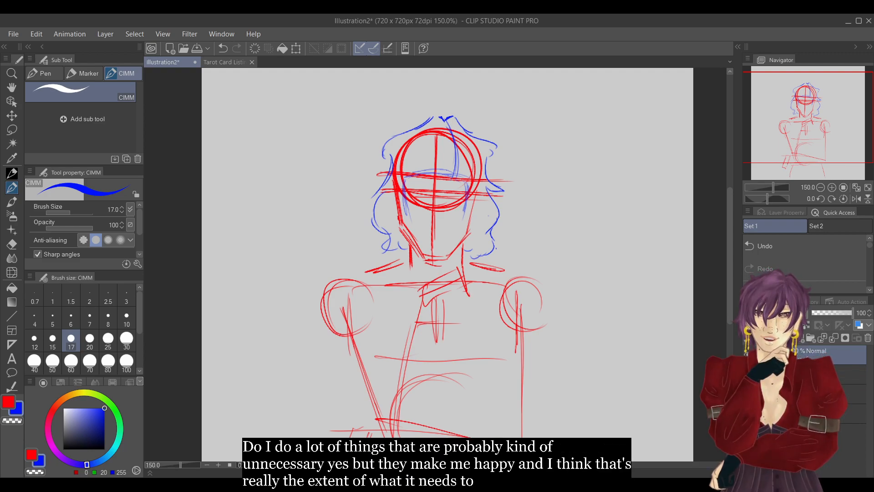
{"action": "left_click", "coordinate": [847, 375]}
{"action": "left_click", "coordinate": [827, 314]}
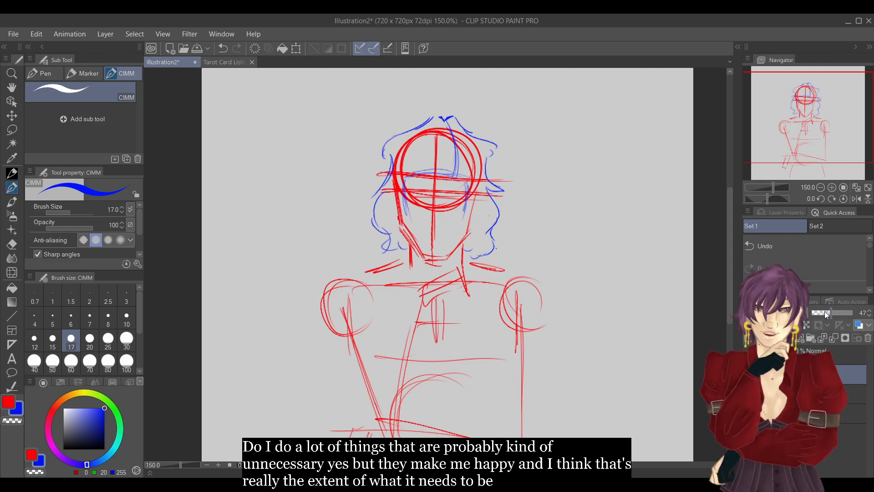
{"action": "left_click", "coordinate": [847, 355]}
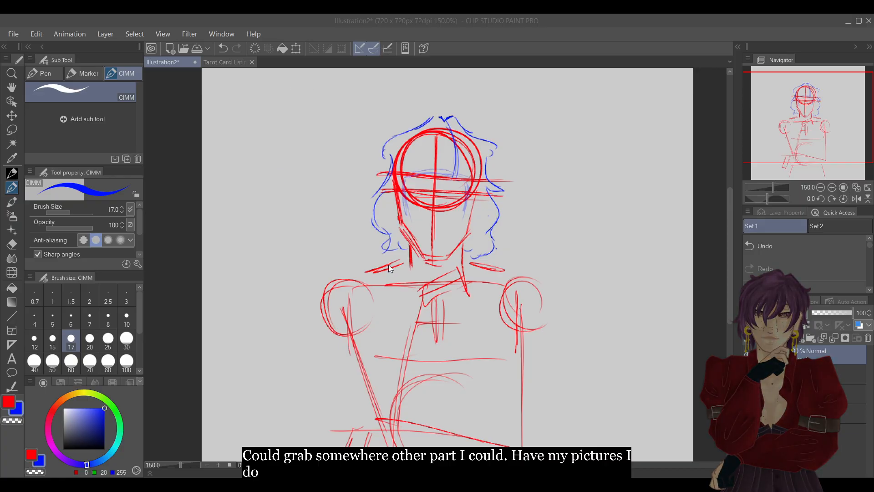
Open the "Lay all your love on me" sketch for reference, and draw the swept front hair strands over the forehead in Illustration2.
{"action": "left_click", "coordinate": [203, 47]}
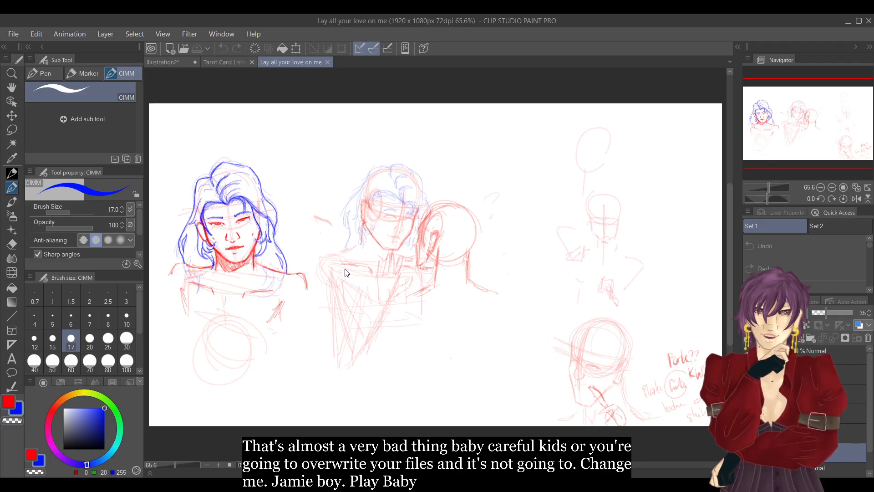
{"action": "left_click_drag", "start_coordinate": [838, 143], "coordinate": [810, 157]}
{"action": "left_click", "coordinate": [832, 187]}
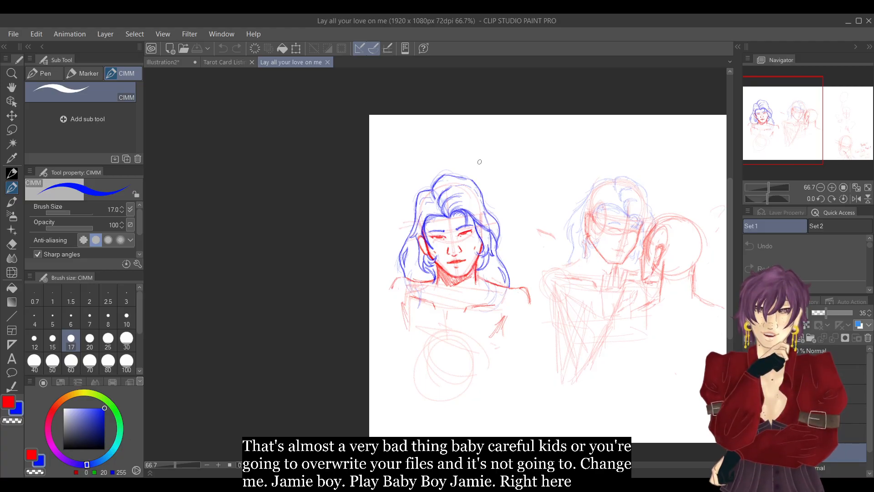
{"action": "left_click", "coordinate": [175, 64]}
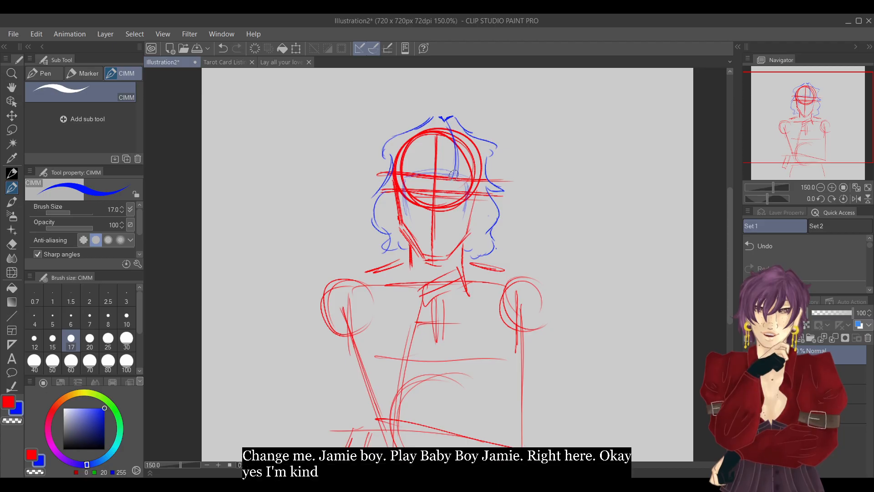
{"action": "left_click_drag", "start_coordinate": [449, 172], "coordinate": [409, 176]}
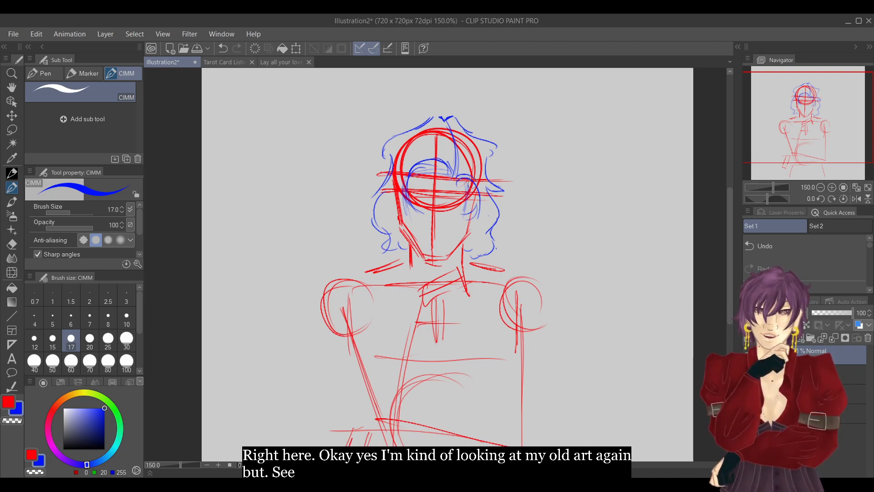
Return to the "Lay all your love on me" sketch and enlarge its long-haired portrait to 100%.
{"action": "left_click", "coordinate": [293, 62]}
{"action": "left_click", "coordinate": [831, 188]}
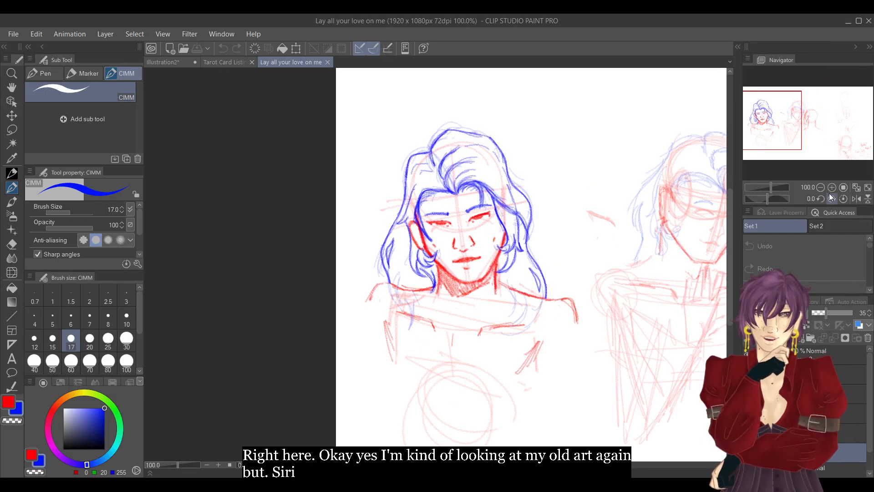
{"action": "left_click_drag", "start_coordinate": [774, 136], "coordinate": [778, 135]}
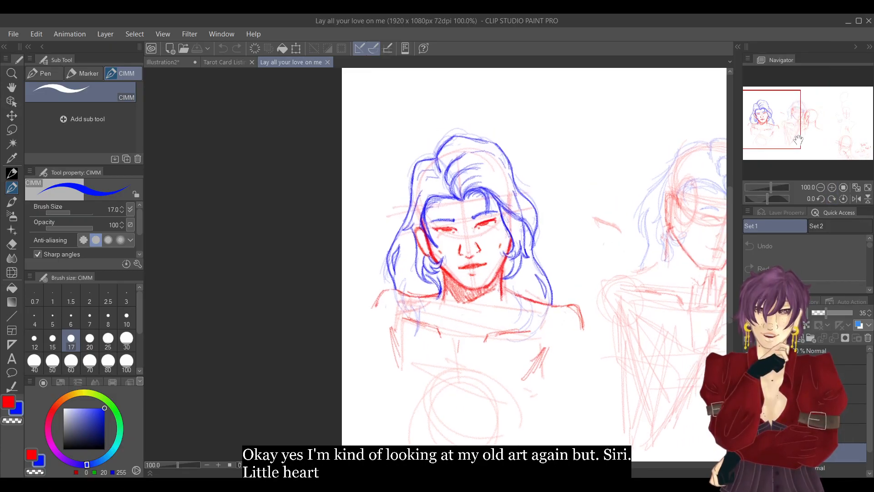
{"action": "left_click", "coordinate": [12, 130]}
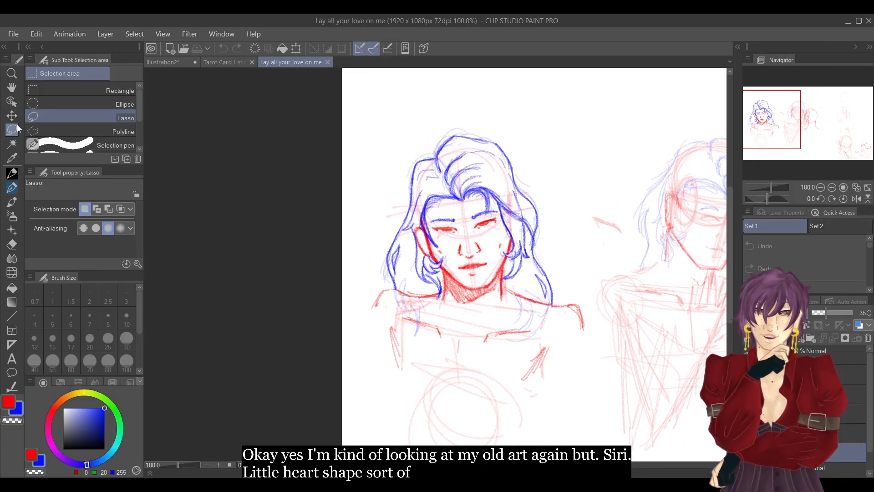
{"action": "mouse_move", "coordinate": [357, 117]}
{"action": "left_mouse_down"}
{"action": "mouse_move", "coordinate": [359, 322]}
{"action": "mouse_move", "coordinate": [443, 411]}
{"action": "mouse_move", "coordinate": [564, 405]}
{"action": "left_mouse_up"}
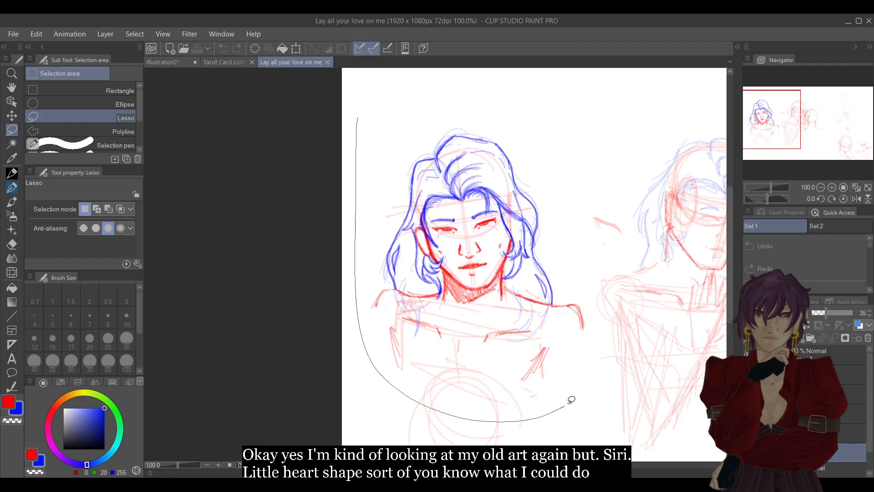
{"action": "mouse_move", "coordinate": [603, 276]}
{"action": "left_mouse_down"}
{"action": "mouse_move", "coordinate": [588, 174]}
{"action": "mouse_move", "coordinate": [497, 90]}
{"action": "left_mouse_up"}
{"action": "left_click_drag", "start_coordinate": [371, 101], "coordinate": [365, 99]}
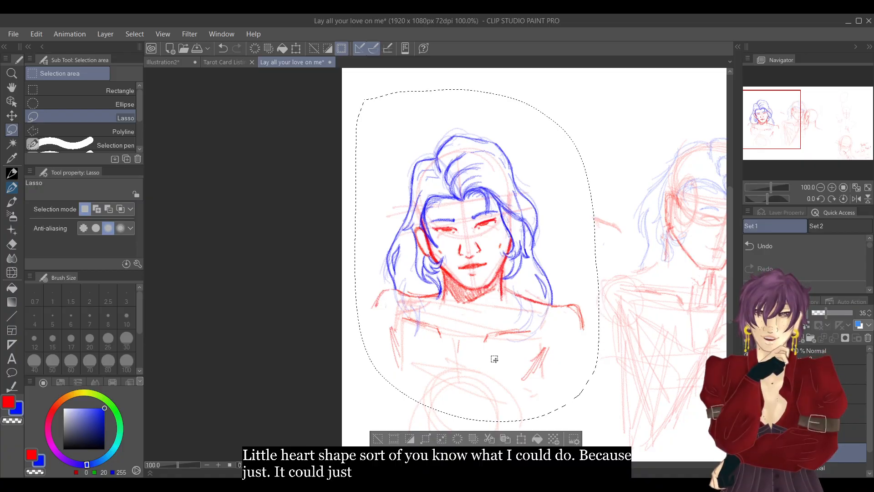
{"action": "left_click", "coordinate": [384, 436]}
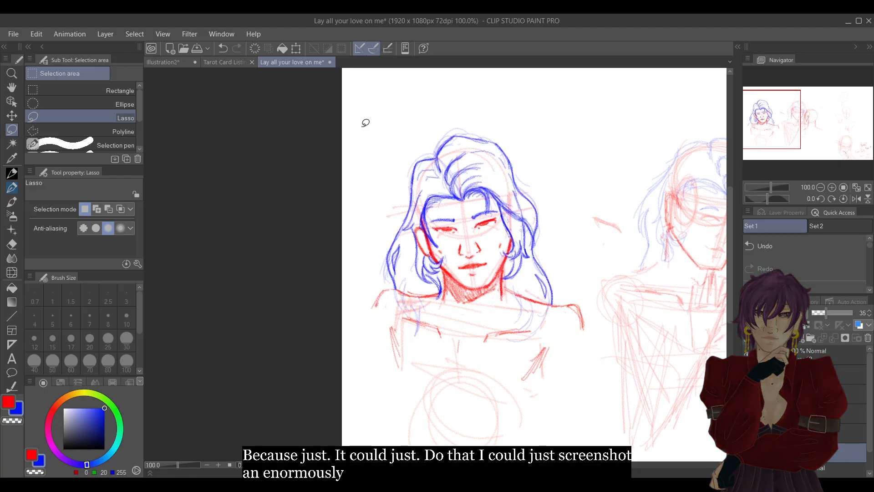
Capture a screenshot of the long-haired portrait and close the "Lay all your love on me" file.
{"action": "key", "text": "alt+Tab"}
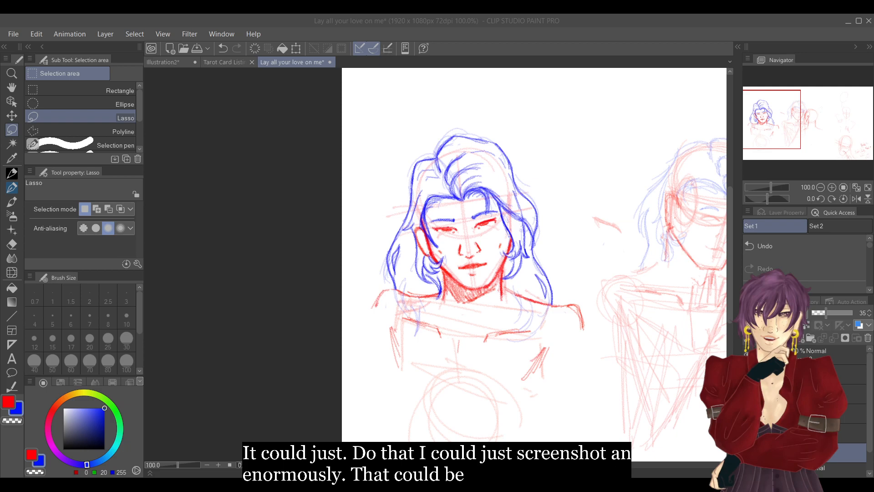
{"action": "left_click", "coordinate": [611, 404]}
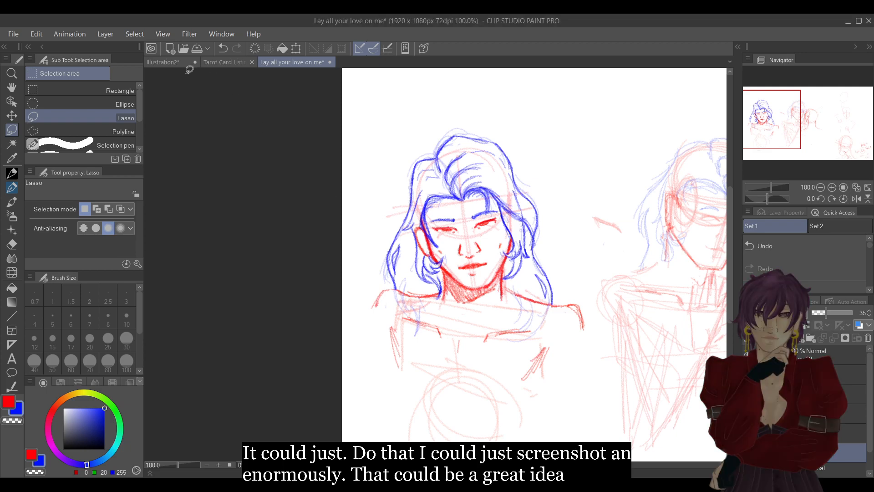
{"action": "key", "text": "super+shift+s"}
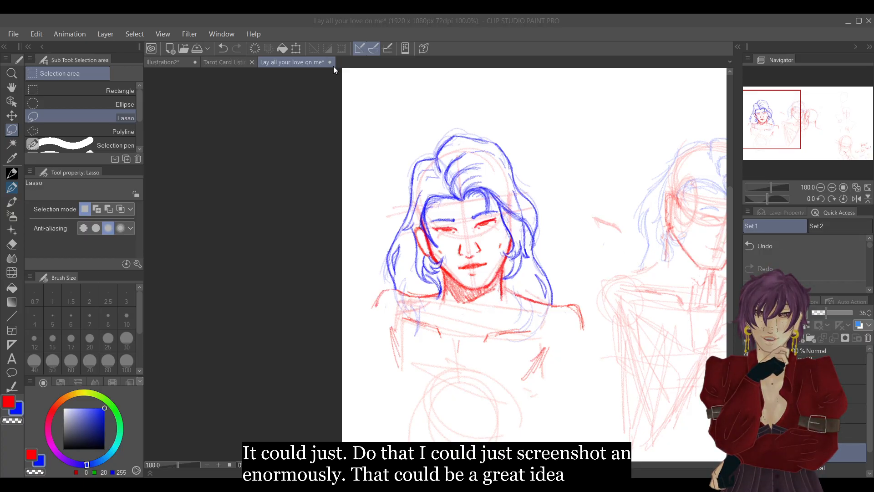
{"action": "left_click", "coordinate": [330, 62]}
Paste the captured portrait into Illustration2 and scale it down into the upper-left corner of the canvas as a reference.
{"action": "left_click", "coordinate": [176, 63]}
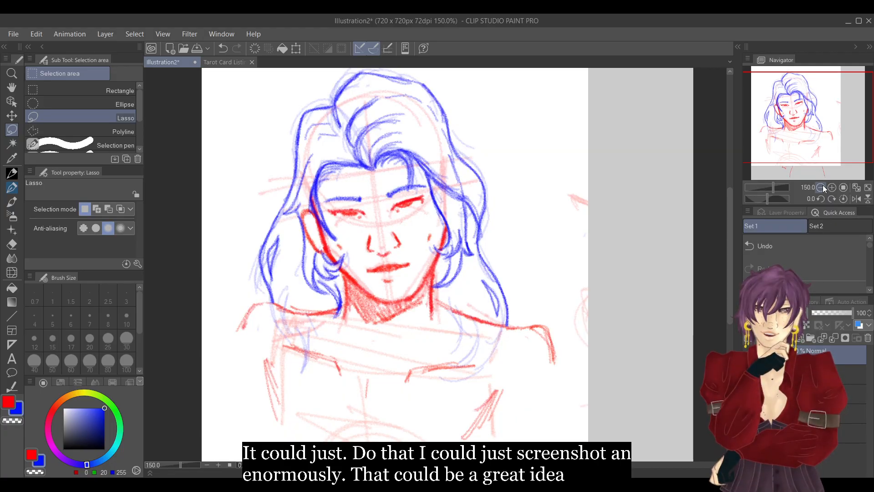
{"action": "left_click", "coordinate": [820, 187]}
{"action": "left_click", "coordinate": [820, 187]}
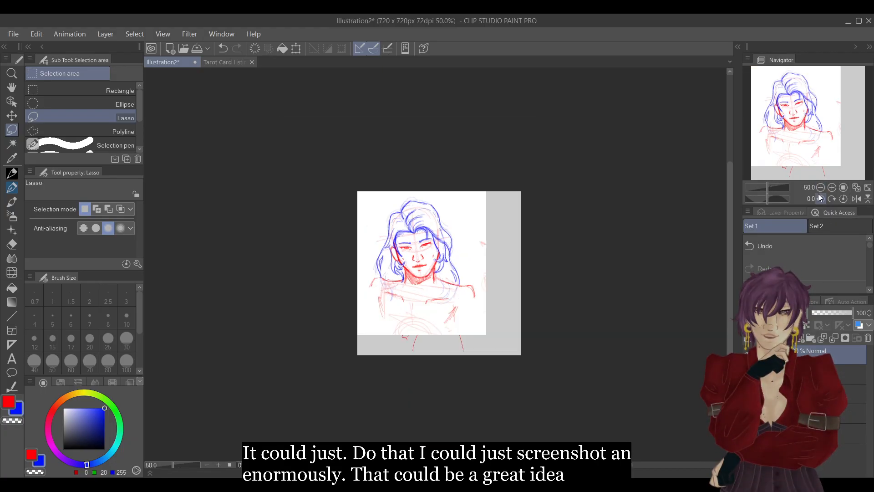
{"action": "left_click", "coordinate": [296, 48]}
{"action": "left_click_drag", "start_coordinate": [486, 192], "coordinate": [418, 273]}
{"action": "left_click_drag", "start_coordinate": [399, 319], "coordinate": [400, 237]}
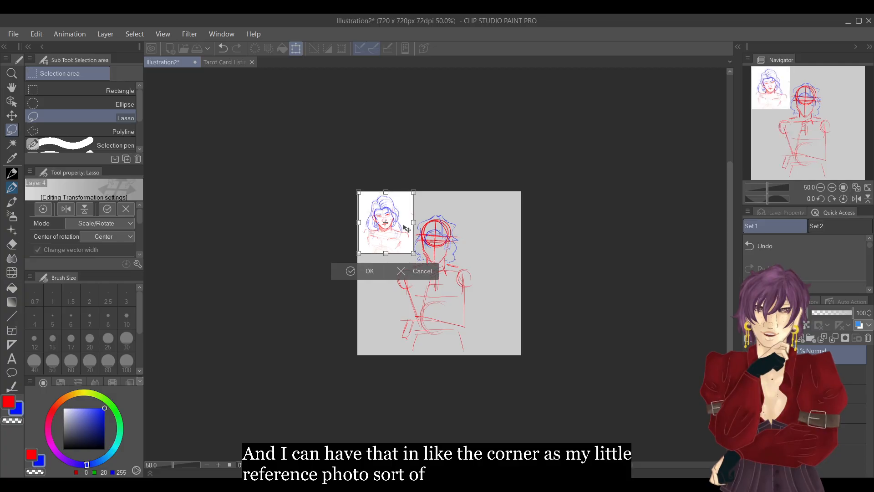
{"action": "left_click", "coordinate": [370, 271]}
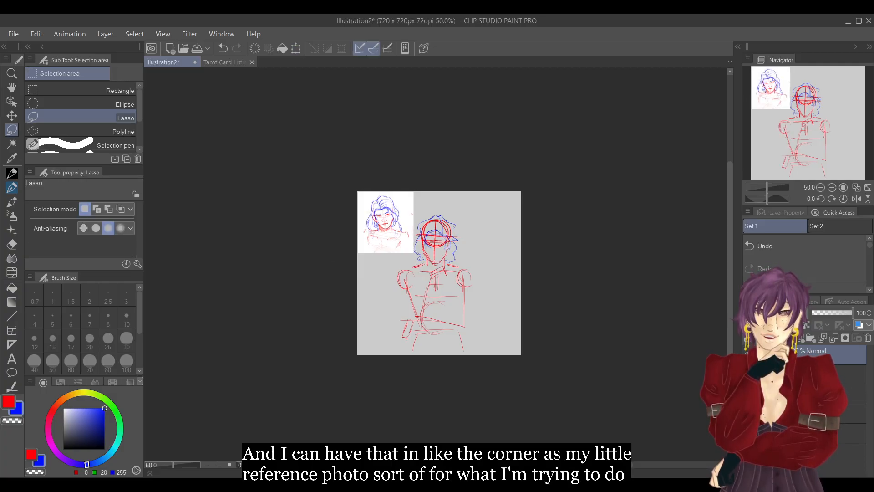
Enlarge the canvas view to 200% with the reference portrait and the head sketch side by side.
{"action": "left_click", "coordinate": [819, 413]}
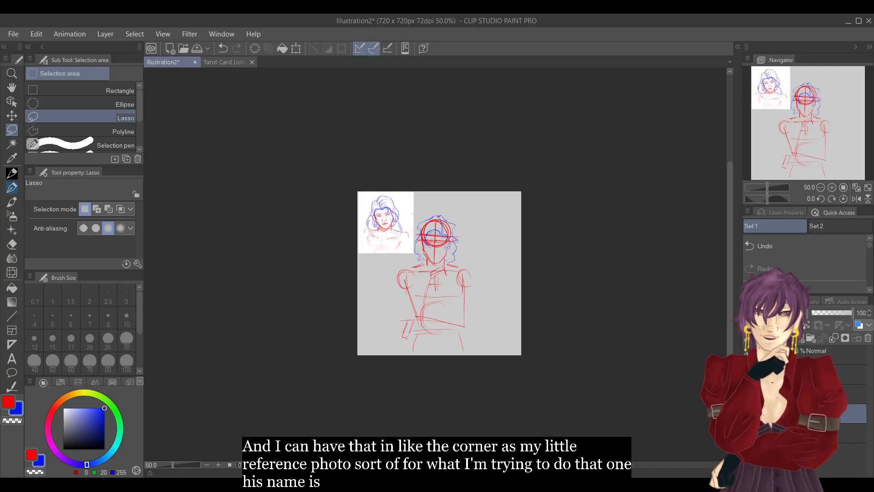
{"action": "left_click", "coordinate": [831, 187]}
{"action": "left_click", "coordinate": [831, 187]}
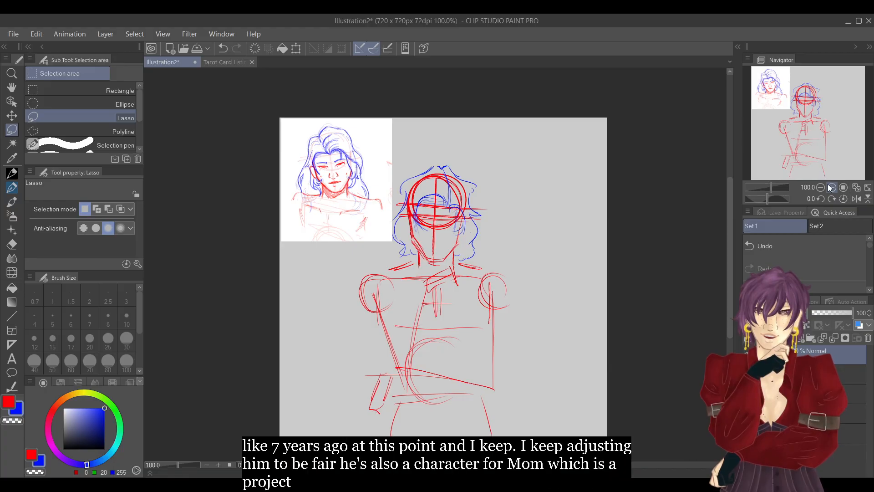
{"action": "left_click", "coordinate": [832, 188]}
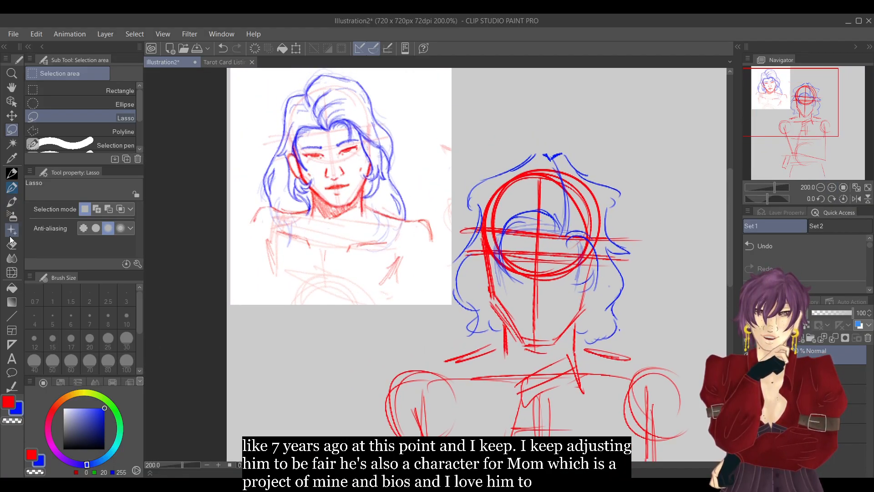
{"action": "left_click", "coordinate": [9, 402]}
{"action": "left_click", "coordinate": [12, 187]}
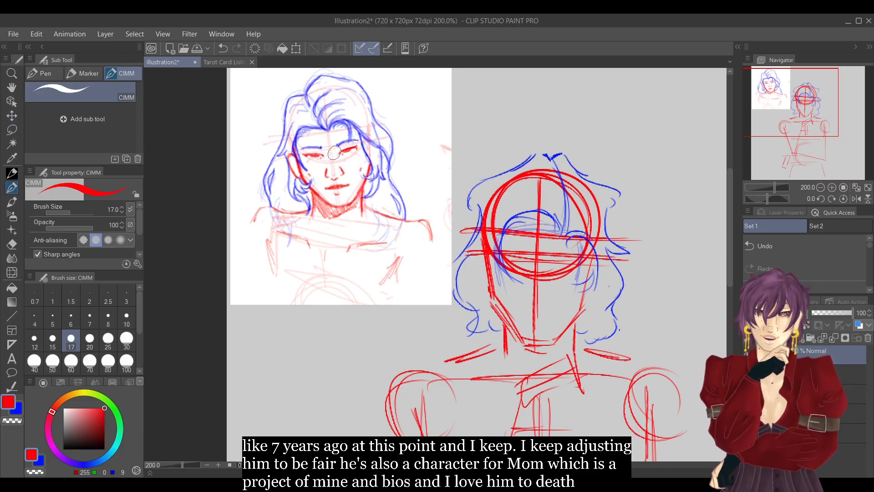
{"action": "left_click_drag", "start_coordinate": [346, 160], "coordinate": [354, 167]}
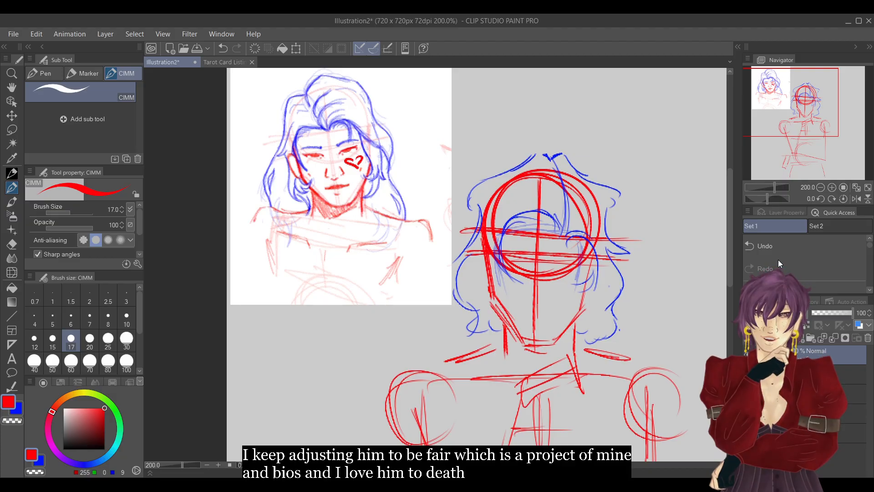
{"action": "key", "text": "e"}
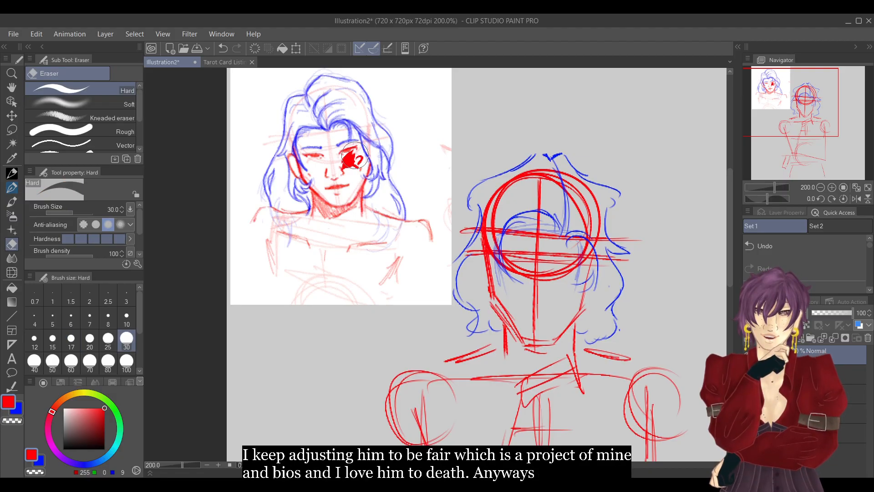
{"action": "left_click", "coordinate": [808, 242]}
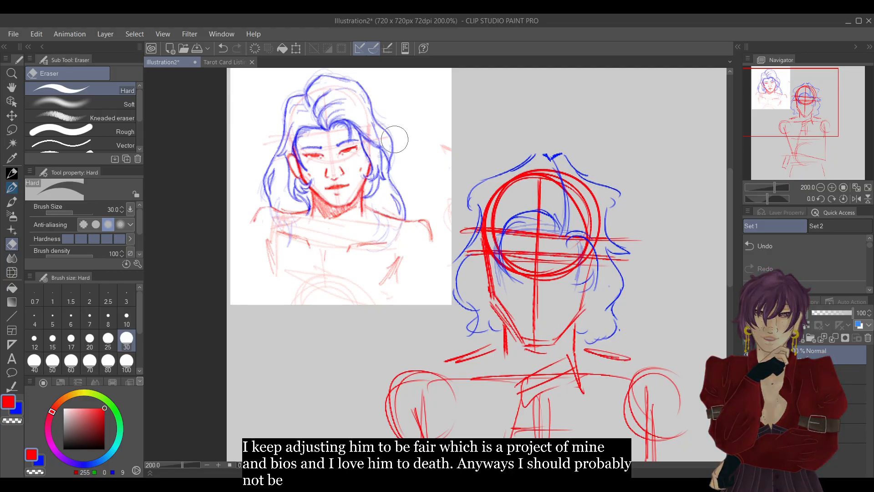
Shrink the reference portrait slightly in its corner, and add blue strands beside the hair parting of the new sketch.
{"action": "left_click", "coordinate": [15, 185]}
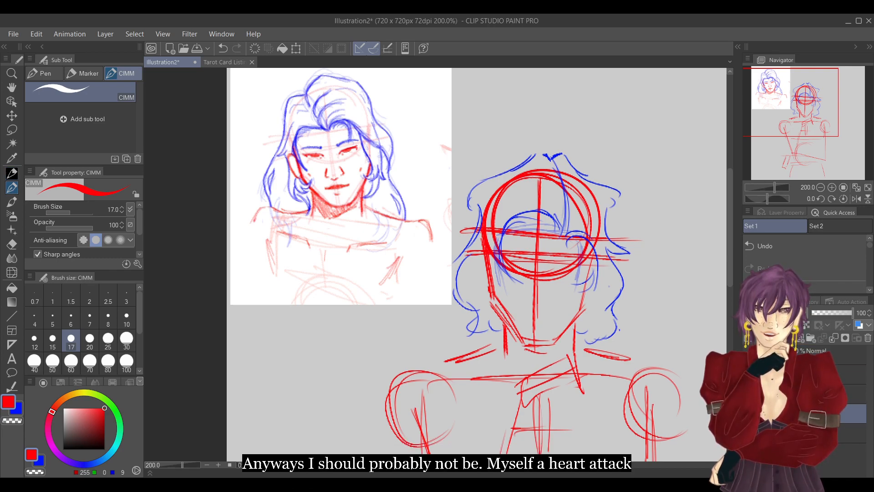
{"action": "left_click", "coordinate": [21, 410]}
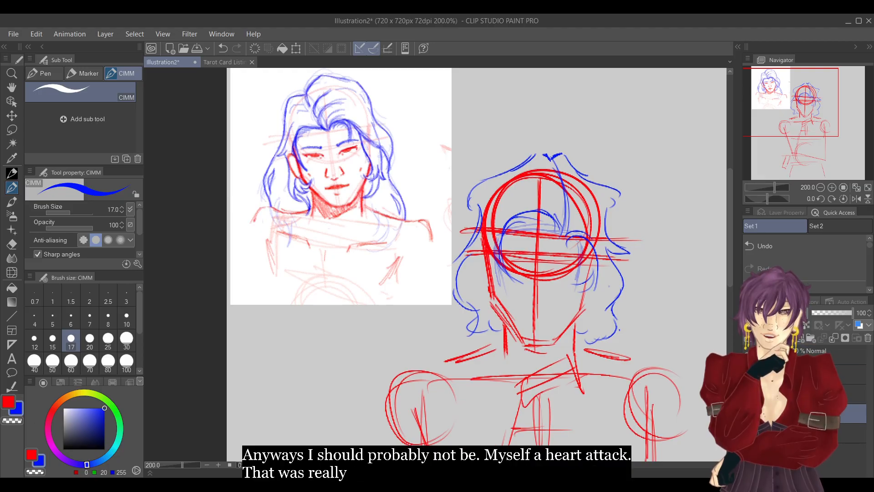
{"action": "left_click", "coordinate": [300, 50]}
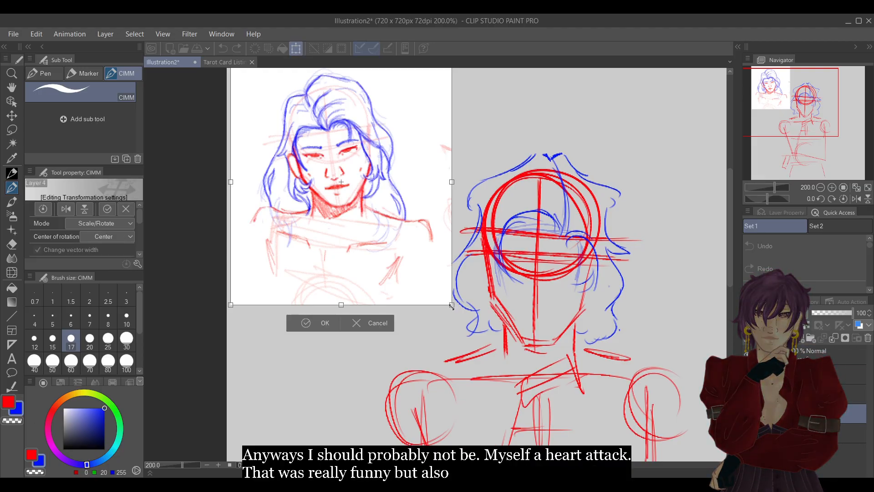
{"action": "left_click_drag", "start_coordinate": [452, 306], "coordinate": [442, 297]}
{"action": "left_click", "coordinate": [314, 314]}
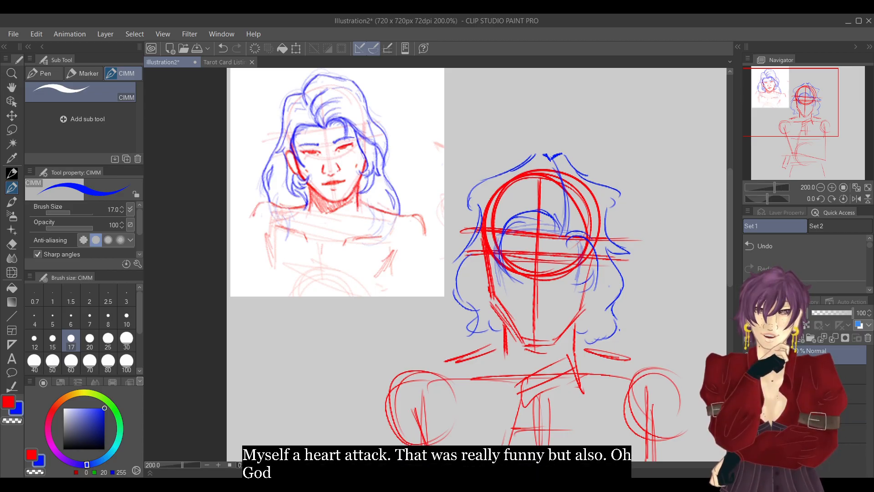
{"action": "left_click_drag", "start_coordinate": [792, 113], "coordinate": [801, 110]}
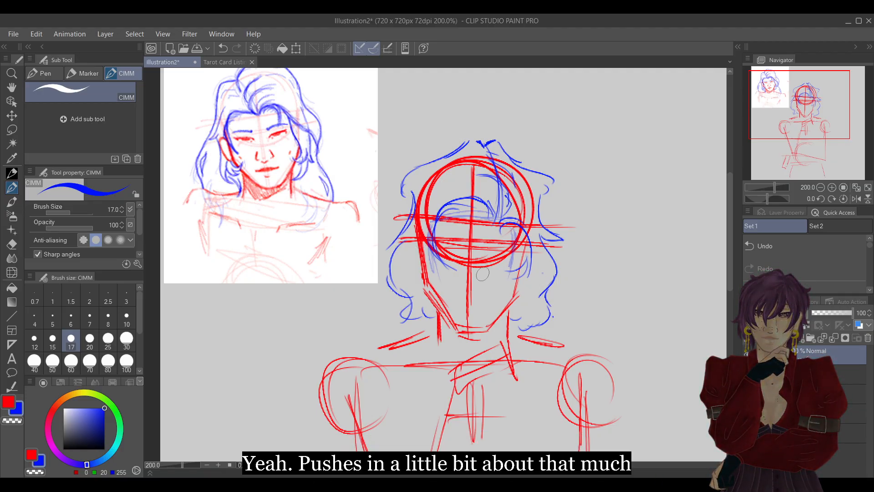
Switch the drawing colour to red and sketch a rounded nose guide on the face's vertical centre line.
{"action": "left_click", "coordinate": [9, 403]}
{"action": "left_click", "coordinate": [805, 393]}
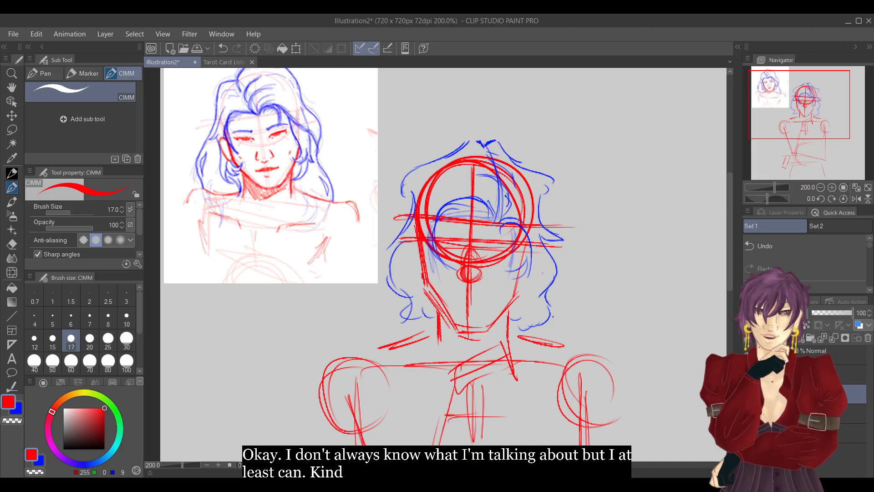
{"action": "left_click", "coordinate": [832, 187]}
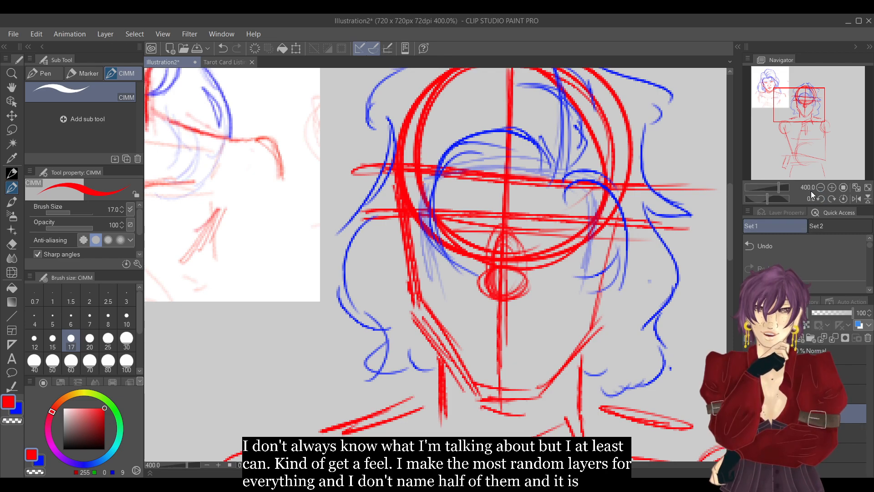
Lower the red guide layer's opacity to 56% and draw the nose tip, nostrils and one bridge line in red on the layer above.
{"action": "left_click", "coordinate": [834, 312]}
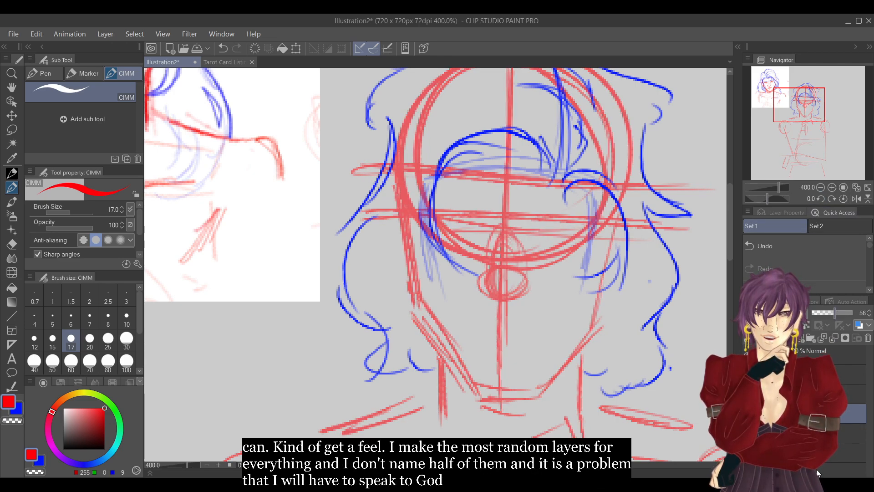
{"action": "left_click", "coordinate": [808, 394]}
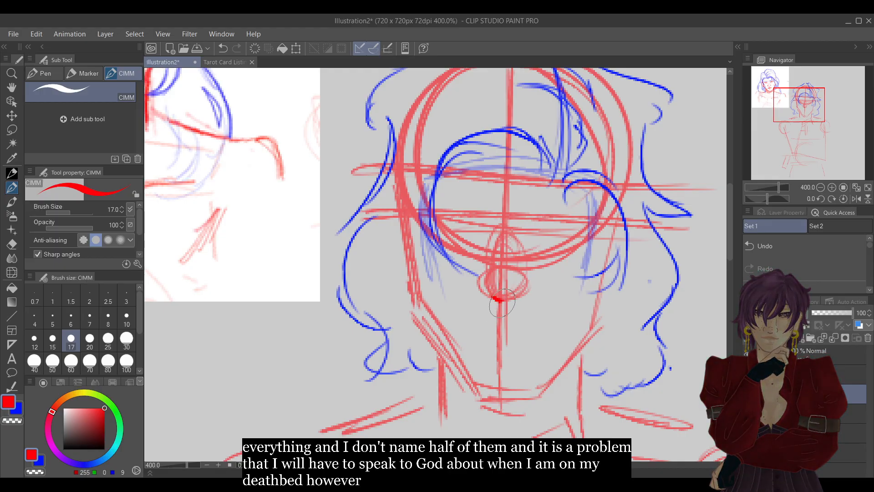
{"action": "mouse_move", "coordinate": [527, 274]}
{"action": "left_mouse_down"}
{"action": "mouse_move", "coordinate": [530, 290]}
{"action": "mouse_move", "coordinate": [522, 291]}
{"action": "left_mouse_up"}
{"action": "mouse_move", "coordinate": [485, 267]}
{"action": "left_mouse_down"}
{"action": "mouse_move", "coordinate": [479, 277]}
{"action": "mouse_move", "coordinate": [488, 298]}
{"action": "left_mouse_up"}
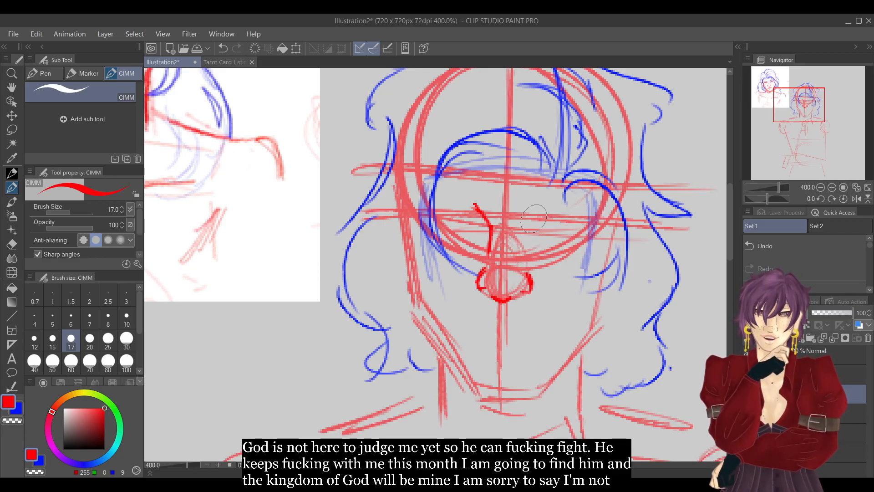
Draw the upper lid of the eye on the image's right side, and try a short inner-corner stroke for the other eye.
{"action": "mouse_move", "coordinate": [782, 102]}
{"action": "left_mouse_down"}
{"action": "mouse_move", "coordinate": [775, 99]}
{"action": "mouse_move", "coordinate": [808, 108]}
{"action": "mouse_move", "coordinate": [803, 101]}
{"action": "left_mouse_up"}
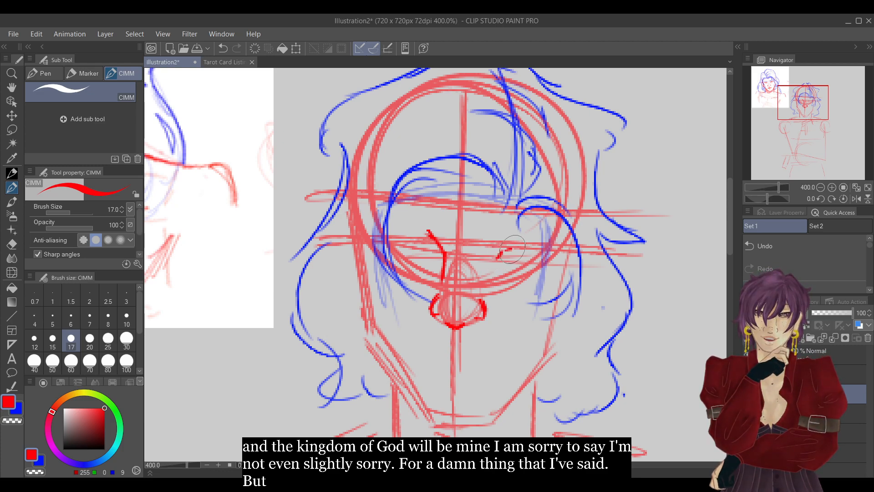
{"action": "left_click_drag", "start_coordinate": [497, 258], "coordinate": [529, 248]}
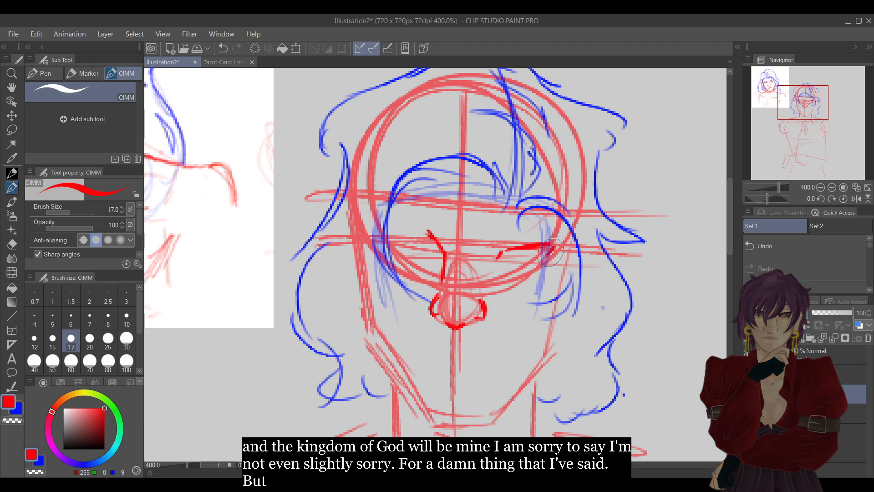
{"action": "left_click_drag", "start_coordinate": [427, 247], "coordinate": [430, 258]}
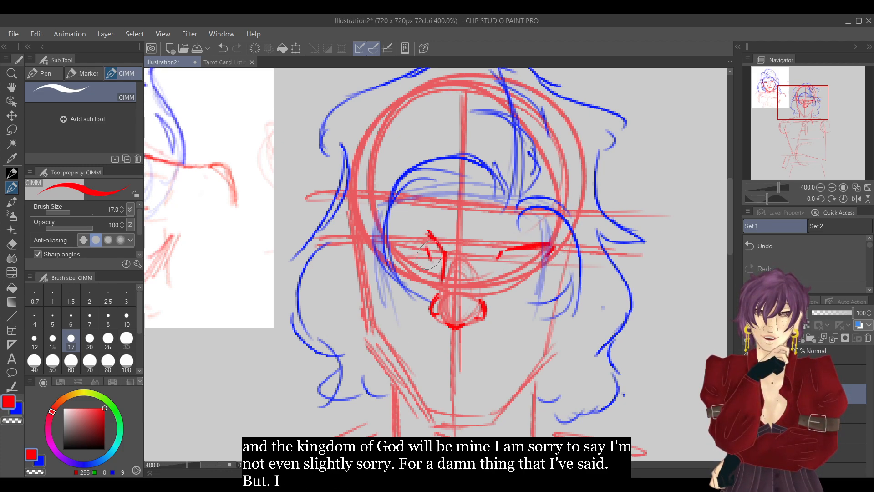
{"action": "key", "text": "ctrl+z"}
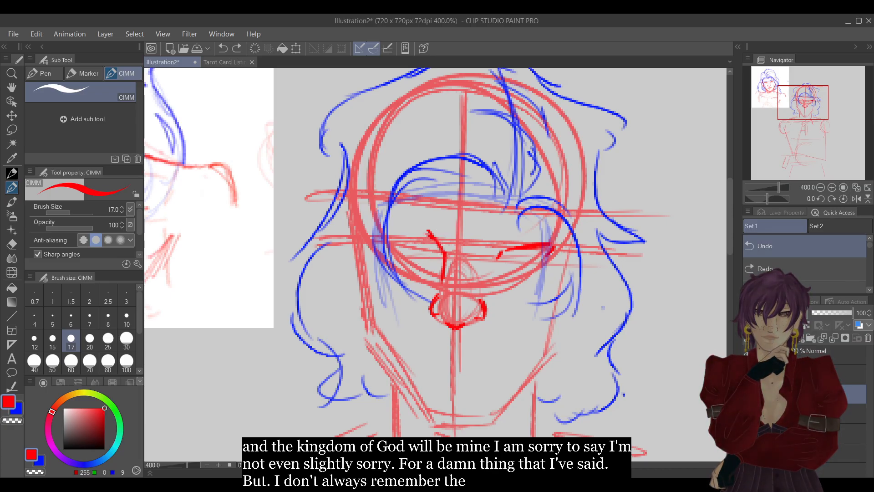
{"action": "left_click_drag", "start_coordinate": [426, 246], "coordinate": [431, 256]}
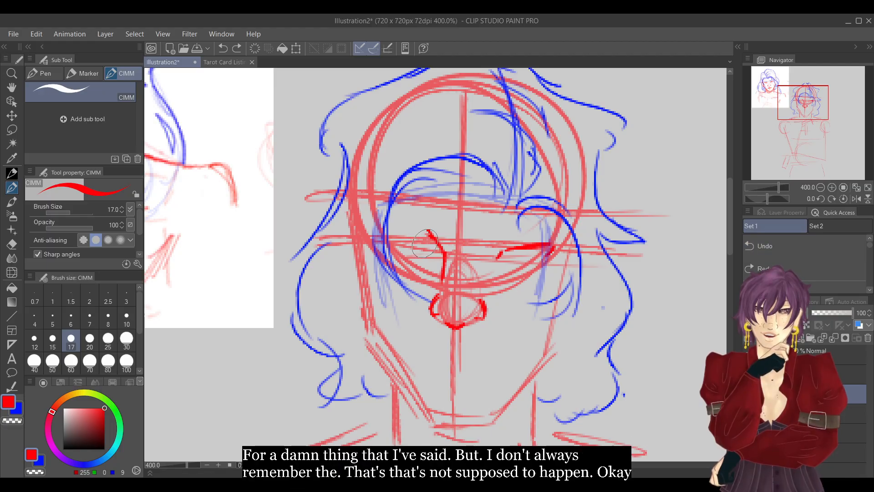
Flip the canvas horizontally, replace the short inner-corner stroke with a full upper lid line, and restore the original orientation.
{"action": "left_click", "coordinate": [856, 198]}
{"action": "left_click", "coordinate": [788, 241]}
{"action": "mouse_move", "coordinate": [444, 247]}
{"action": "left_mouse_down"}
{"action": "mouse_move", "coordinate": [441, 257]}
{"action": "mouse_move", "coordinate": [483, 243]}
{"action": "left_mouse_up"}
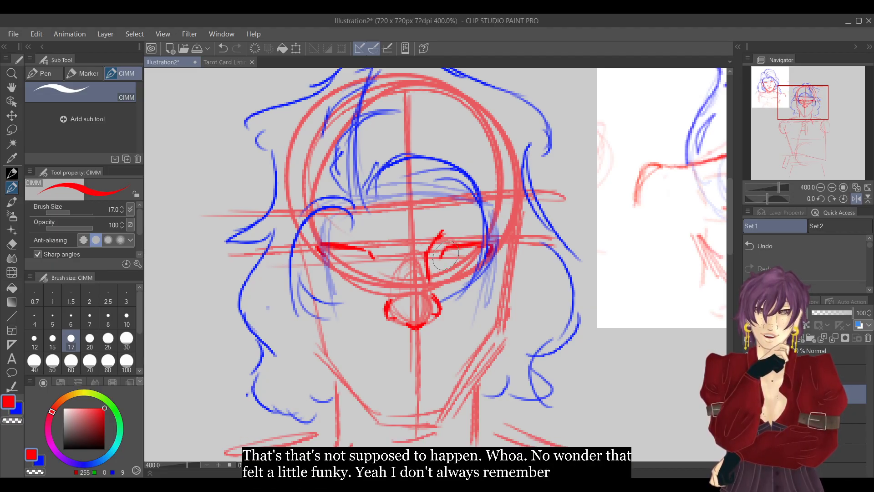
{"action": "left_click", "coordinate": [855, 199]}
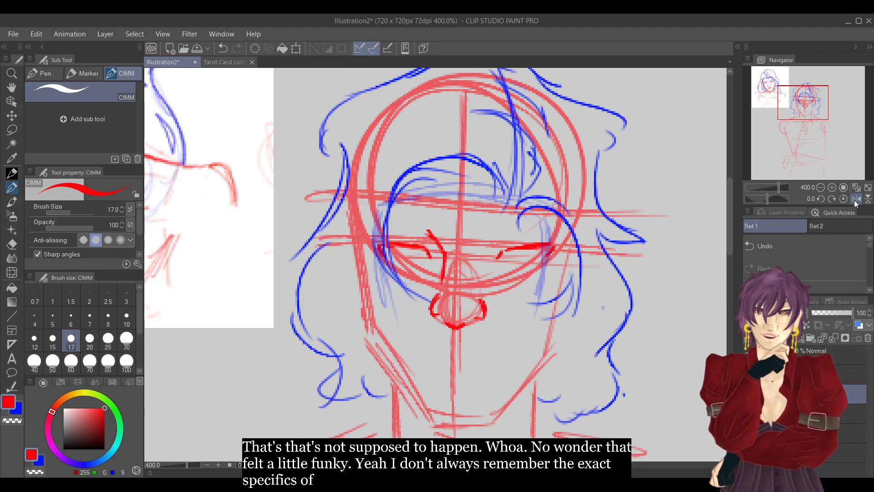
Lasso the upper lid on the image's right side and move it slightly closer to the nose, clearing the selection.
{"action": "left_click", "coordinate": [16, 127]}
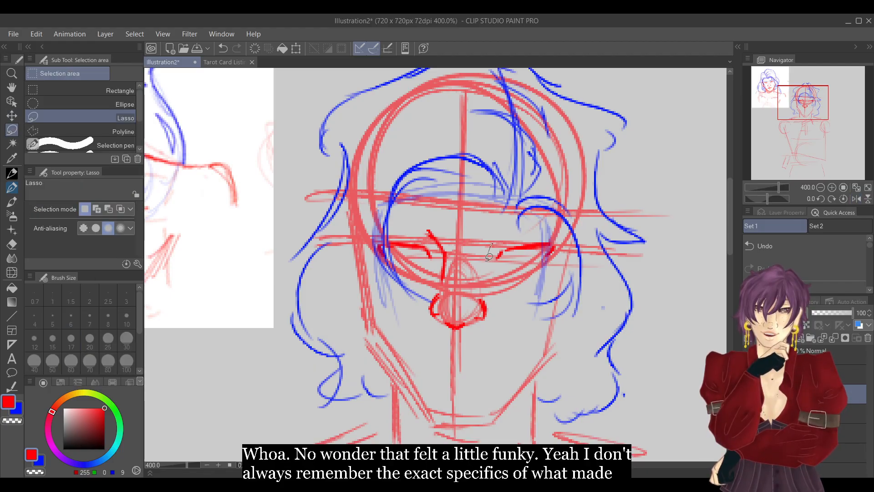
{"action": "left_click_drag", "start_coordinate": [501, 226], "coordinate": [495, 230]}
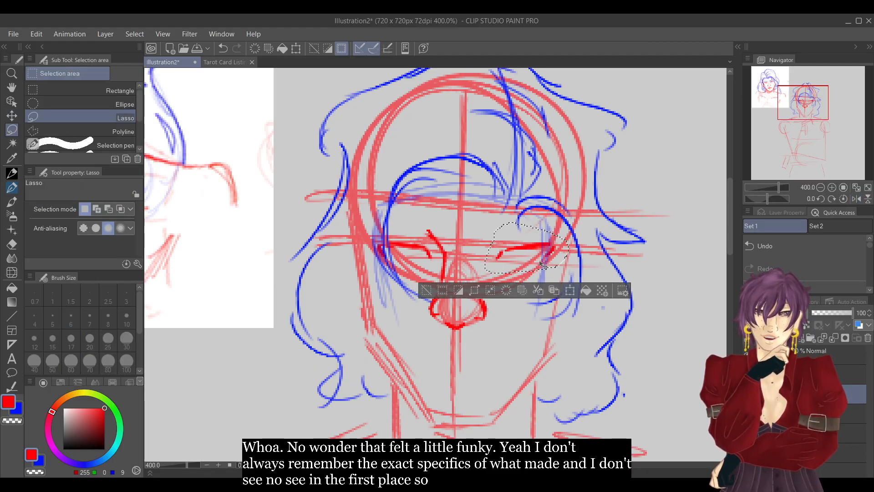
{"action": "left_click", "coordinate": [570, 290]}
{"action": "left_click_drag", "start_coordinate": [535, 263], "coordinate": [533, 264]}
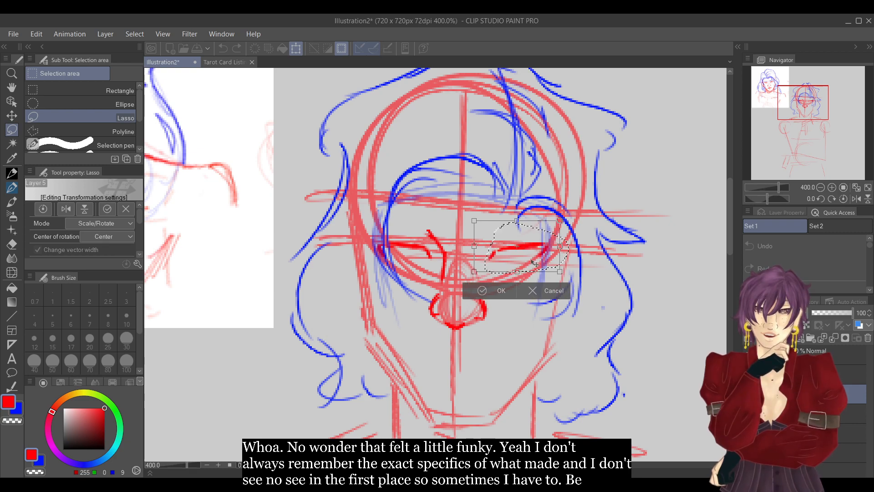
{"action": "left_click", "coordinate": [497, 291]}
{"action": "left_click", "coordinate": [416, 289]}
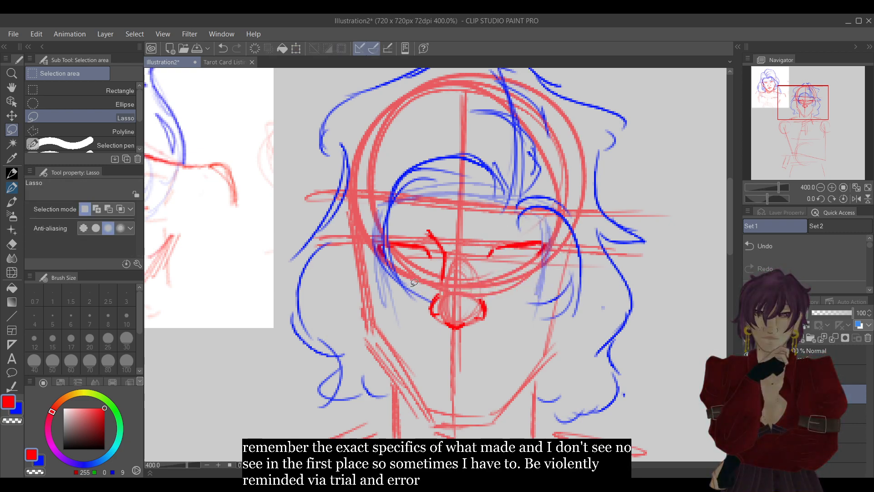
Set the CIMM brush size to 20 and draw short red iris marks under both upper lids.
{"action": "left_click", "coordinate": [13, 192]}
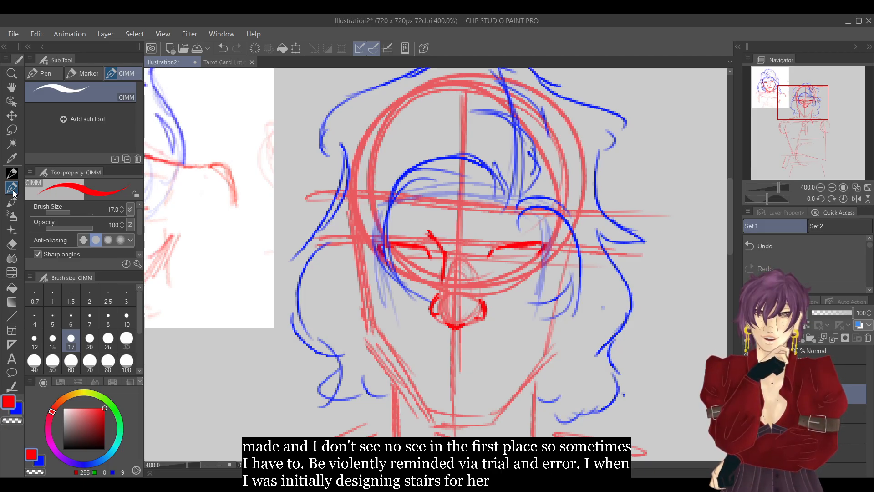
{"action": "key", "text": "bracketright"}
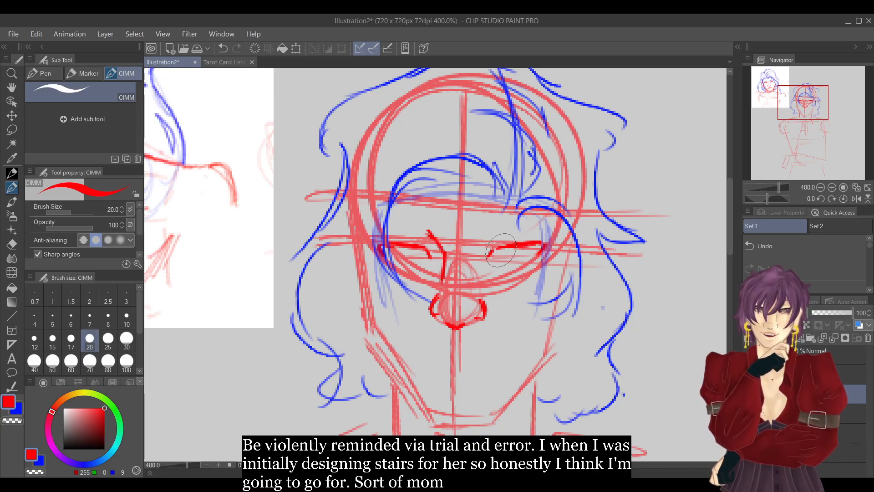
{"action": "left_click_drag", "start_coordinate": [502, 260], "coordinate": [517, 260]}
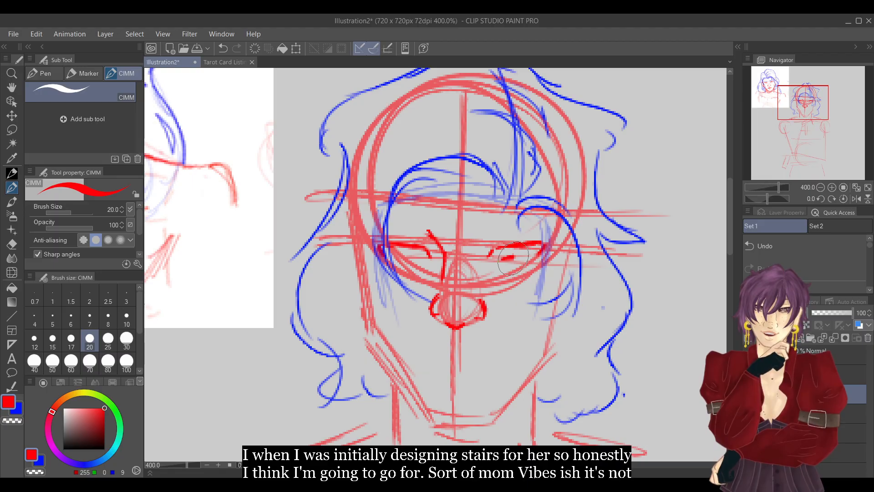
{"action": "left_click_drag", "start_coordinate": [399, 259], "coordinate": [413, 258]}
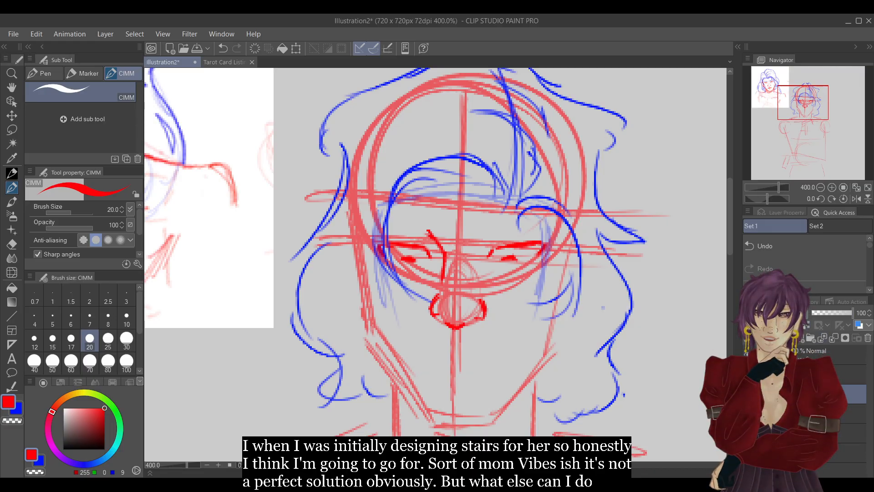
Fade the guide layer to 32% opacity and outline both cheeks, the jaw and the flat chin in red on the features layer.
{"action": "left_click", "coordinate": [843, 413]}
{"action": "left_click", "coordinate": [824, 313]}
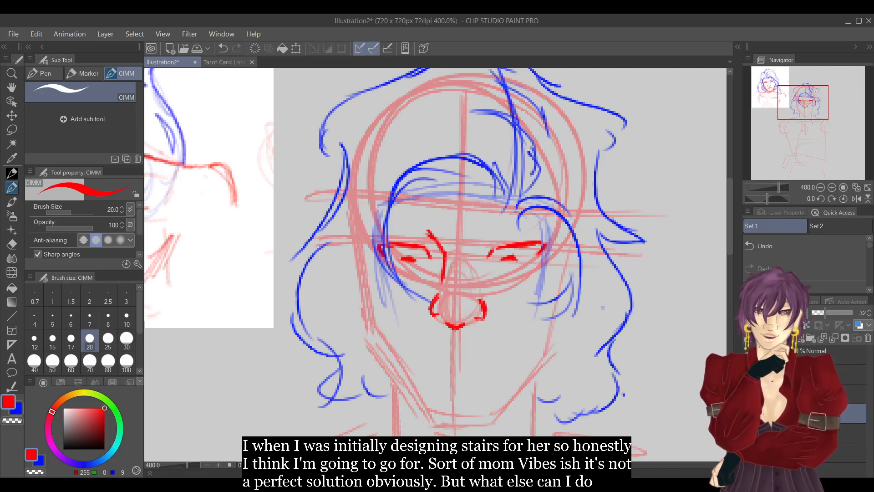
{"action": "left_click", "coordinate": [819, 394]}
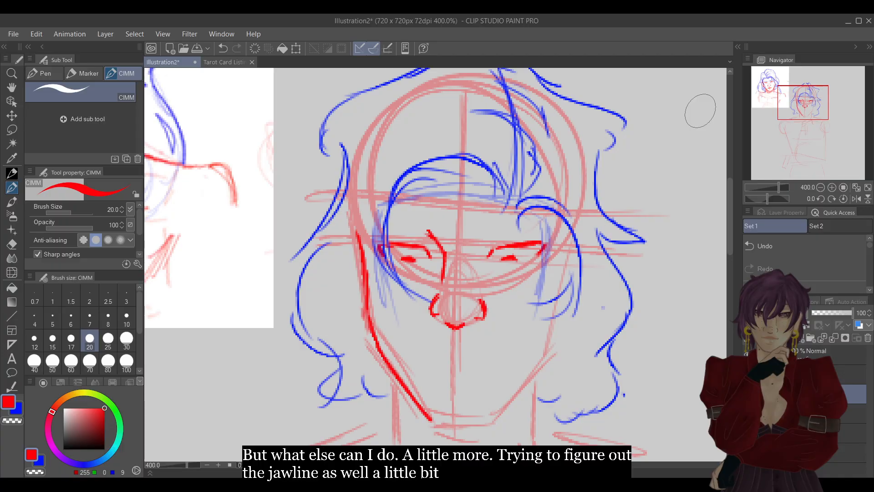
{"action": "left_click", "coordinate": [855, 200]}
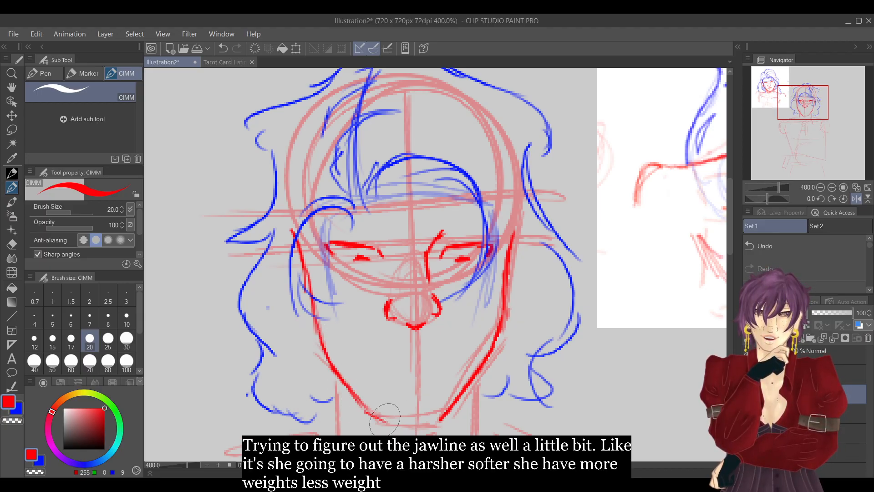
{"action": "left_click", "coordinate": [856, 200]}
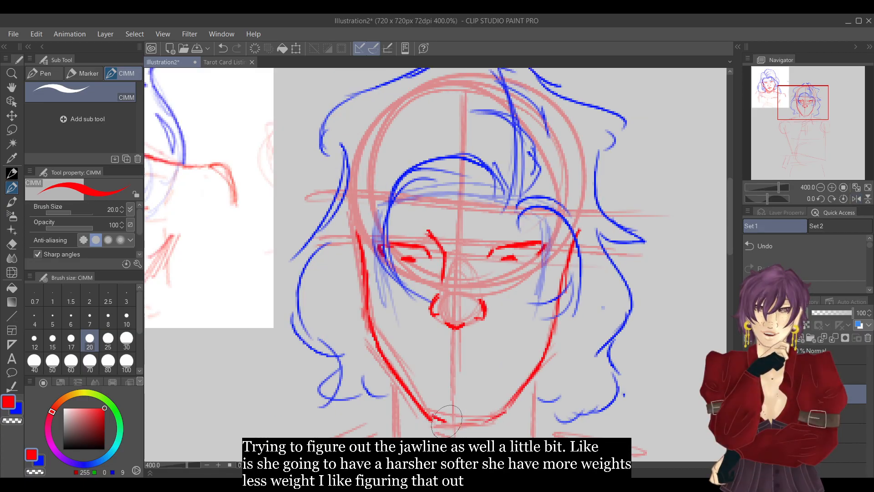
{"action": "left_click_drag", "start_coordinate": [433, 417], "coordinate": [462, 421]}
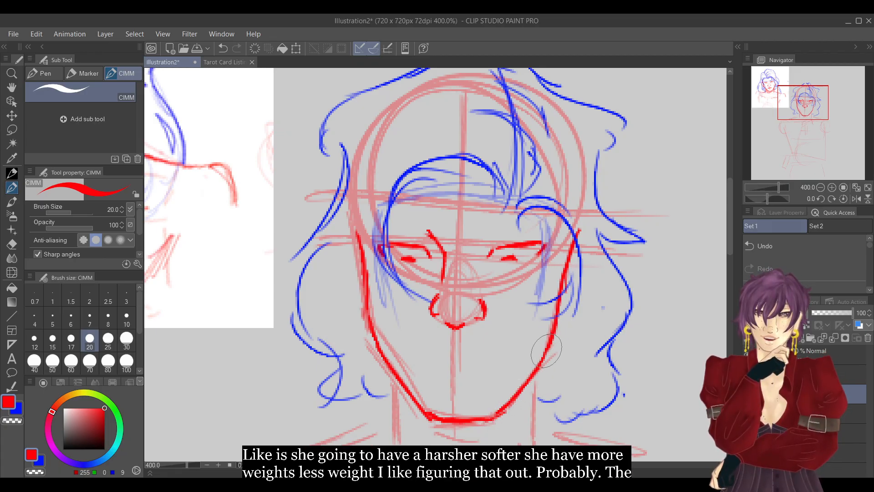
Draw a nearly straight red mouth line below the nose and undo the extra stroke at its corner.
{"action": "key", "text": "e"}
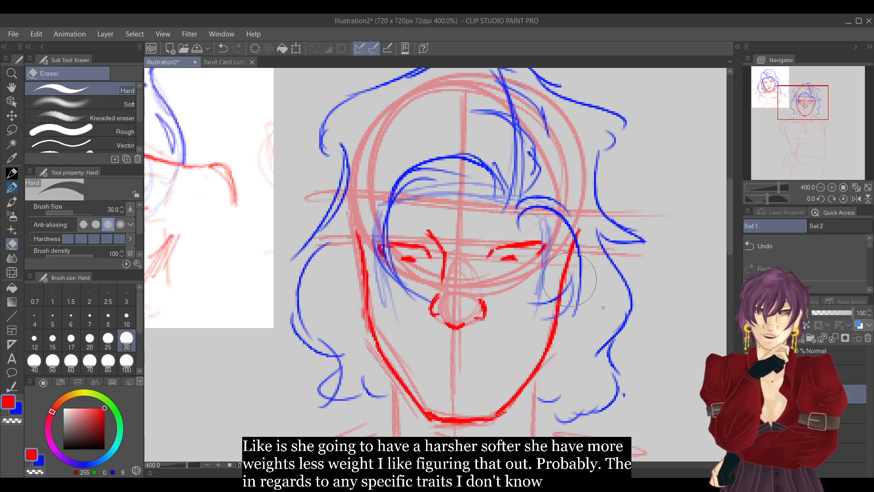
{"action": "key", "text": "p"}
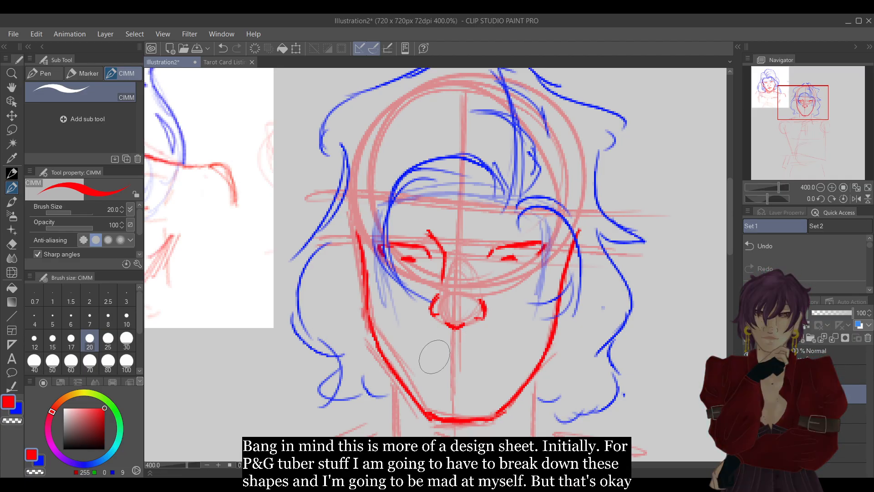
{"action": "left_click_drag", "start_coordinate": [424, 362], "coordinate": [457, 358]}
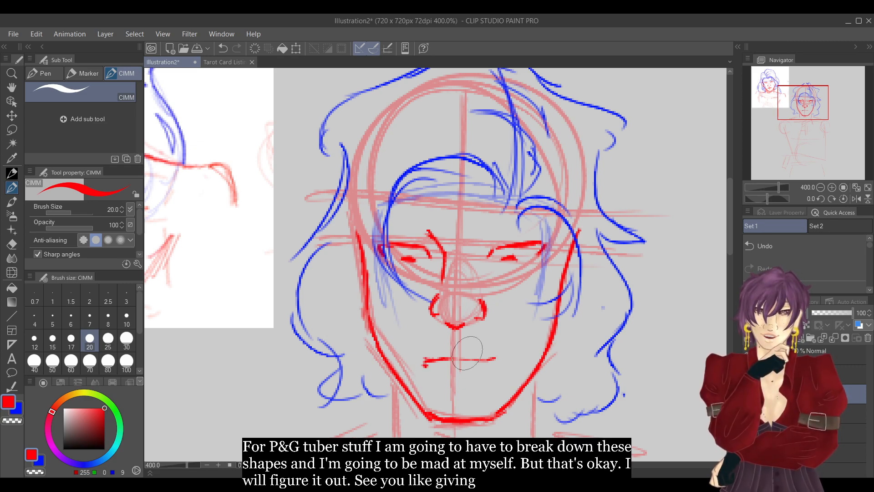
{"action": "left_click", "coordinate": [808, 245]}
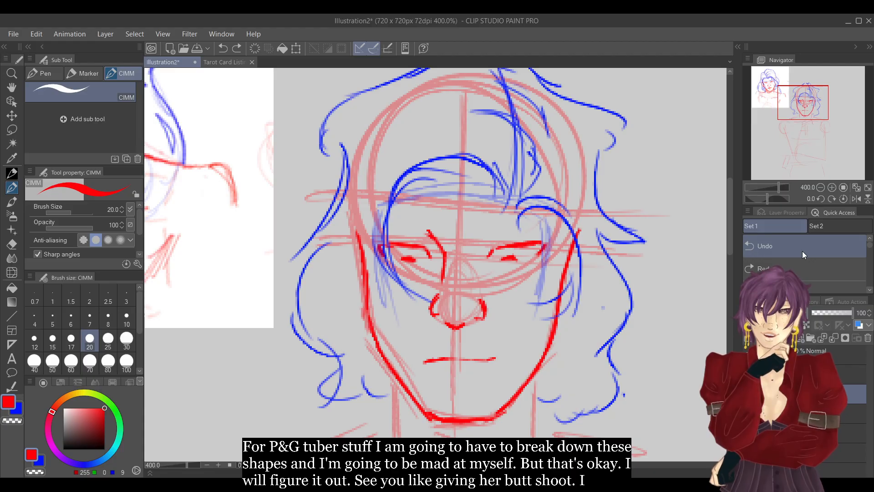
Erase the half of the mouth line on the image's left side, up to the face's centre line.
{"action": "left_click_drag", "start_coordinate": [805, 110], "coordinate": [792, 112]}
{"action": "mouse_move", "coordinate": [784, 113]}
{"action": "left_mouse_down"}
{"action": "mouse_move", "coordinate": [829, 106]}
{"action": "mouse_move", "coordinate": [812, 105]}
{"action": "left_mouse_up"}
{"action": "key", "text": "e"}
{"action": "left_click_drag", "start_coordinate": [333, 339], "coordinate": [329, 338]}
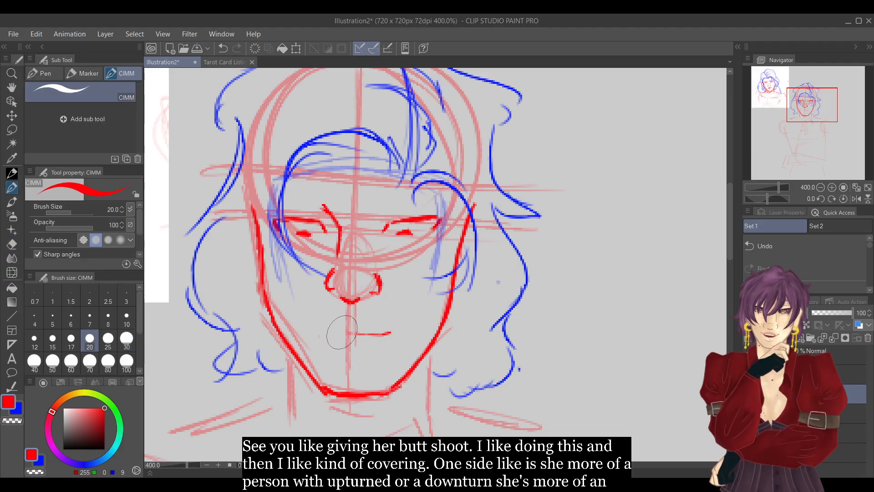
{"action": "key", "text": "p"}
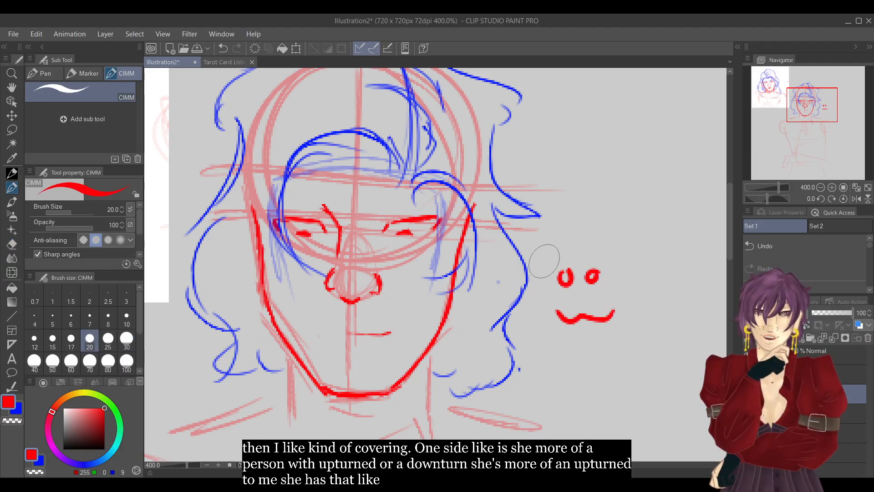
{"action": "key", "text": "e"}
{"action": "left_click_drag", "start_coordinate": [557, 319], "coordinate": [587, 305]}
{"action": "key", "text": "p"}
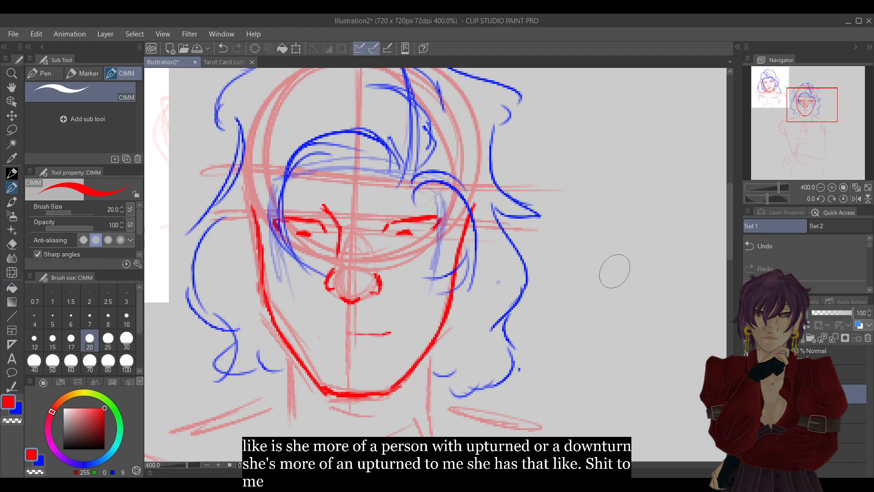
Redraw the missing half of the mouth in red with a soft wave, joining it to the remaining half.
{"action": "left_click", "coordinate": [833, 187]}
{"action": "left_click_drag", "start_coordinate": [813, 108], "coordinate": [802, 108]}
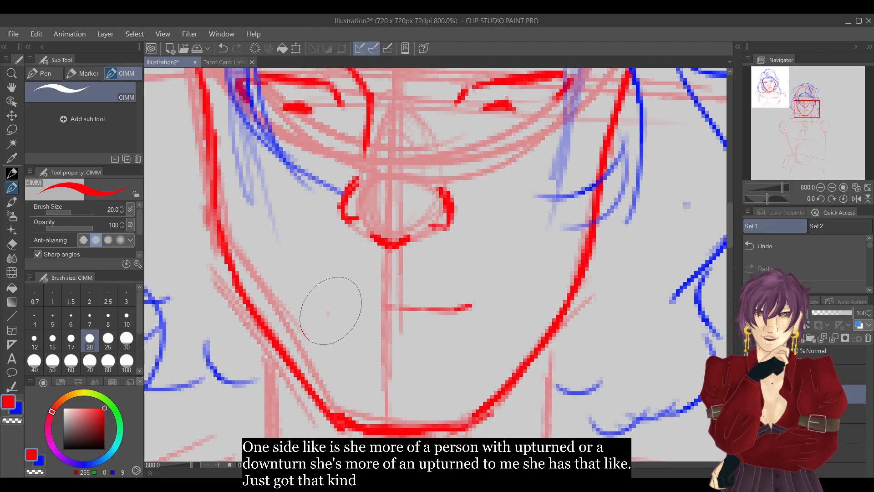
{"action": "key", "text": "e"}
{"action": "key", "text": "p"}
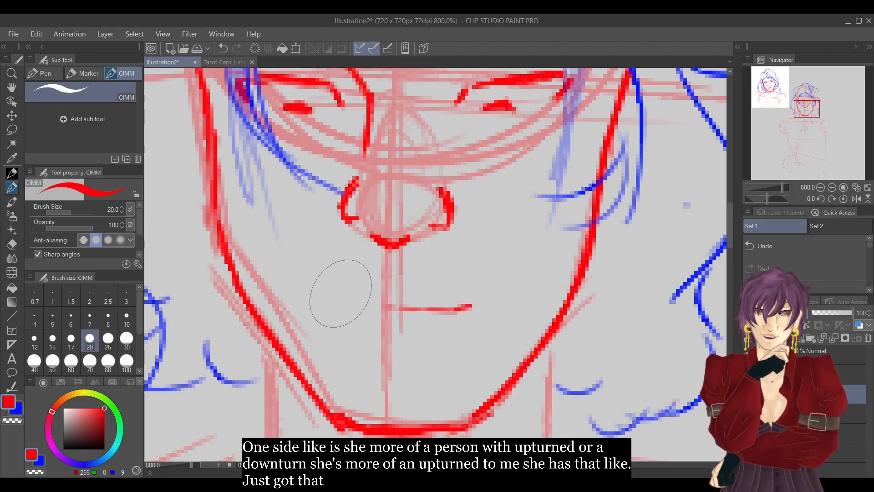
{"action": "left_click_drag", "start_coordinate": [324, 309], "coordinate": [403, 306]}
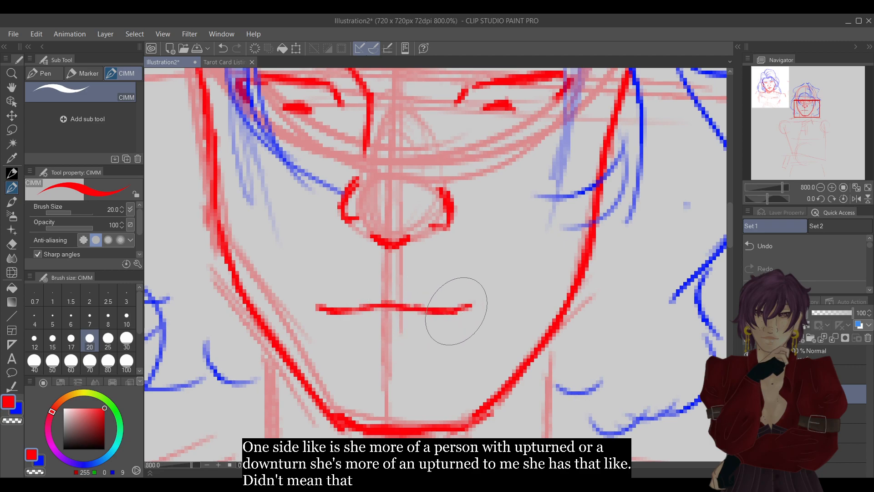
Add a short red stroke below the centre of the mouth to mark the lower lip.
{"action": "left_click", "coordinate": [820, 187]}
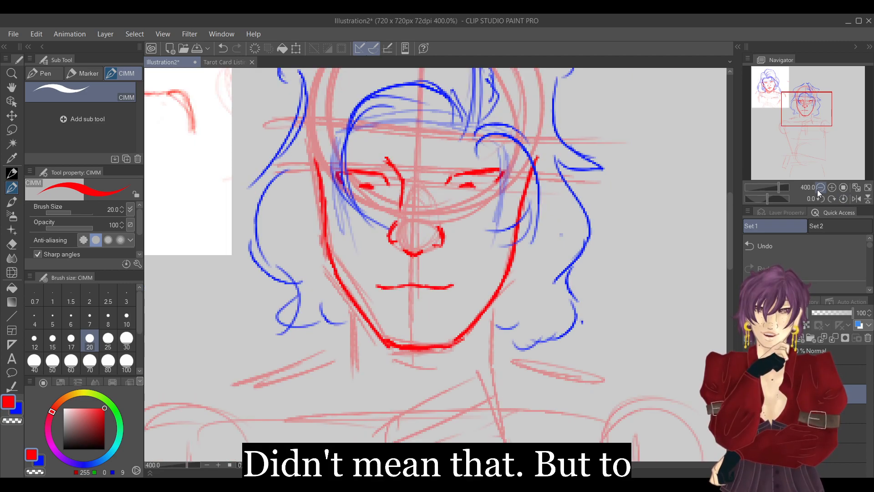
{"action": "left_click", "coordinate": [820, 187]}
{"action": "left_click_drag", "start_coordinate": [417, 285], "coordinate": [429, 284]}
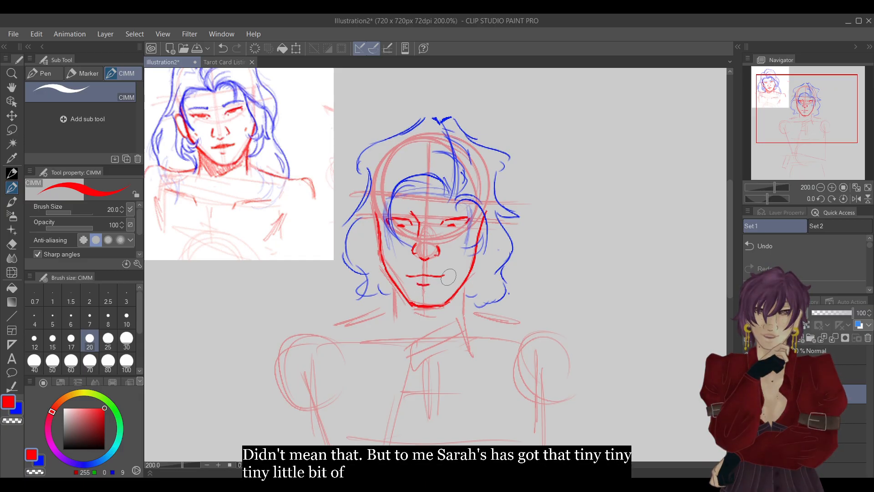
Draw short red strokes above the mouth line to form the upper lip, and trim the lower-lip stroke slightly shorter.
{"action": "left_click", "coordinate": [831, 186]}
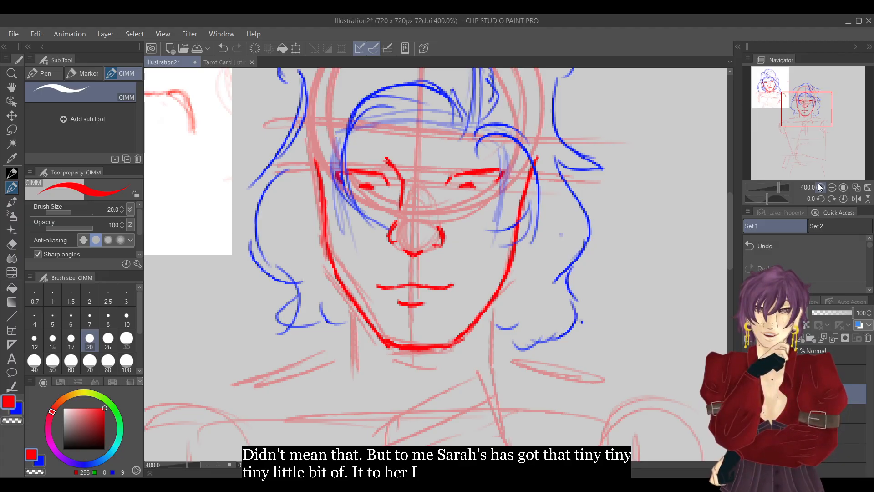
{"action": "left_click", "coordinate": [831, 187]}
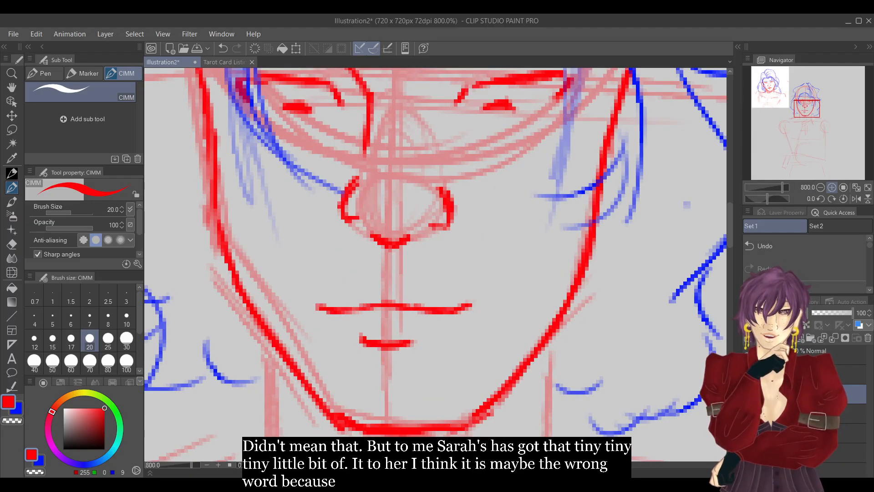
{"action": "mouse_move", "coordinate": [360, 291]}
{"action": "left_mouse_down"}
{"action": "mouse_move", "coordinate": [418, 290]}
{"action": "mouse_move", "coordinate": [455, 310]}
{"action": "left_mouse_up"}
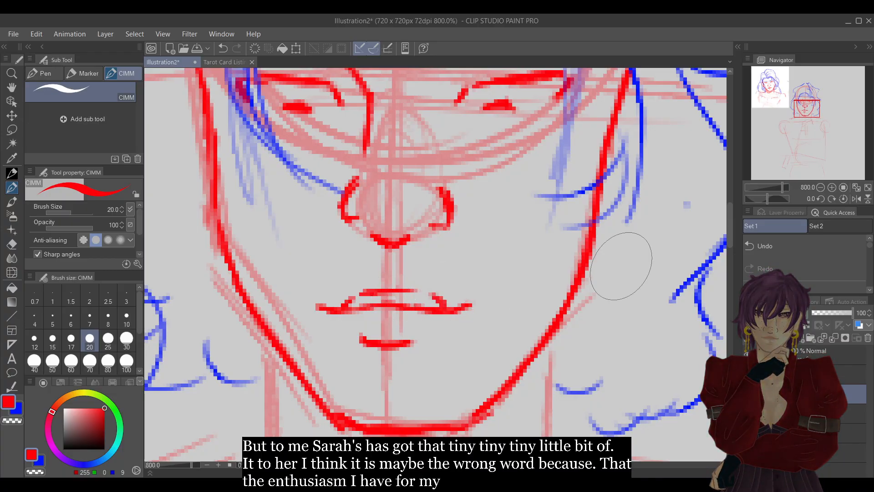
{"action": "left_click", "coordinate": [820, 187]}
{"action": "left_click", "coordinate": [819, 187]}
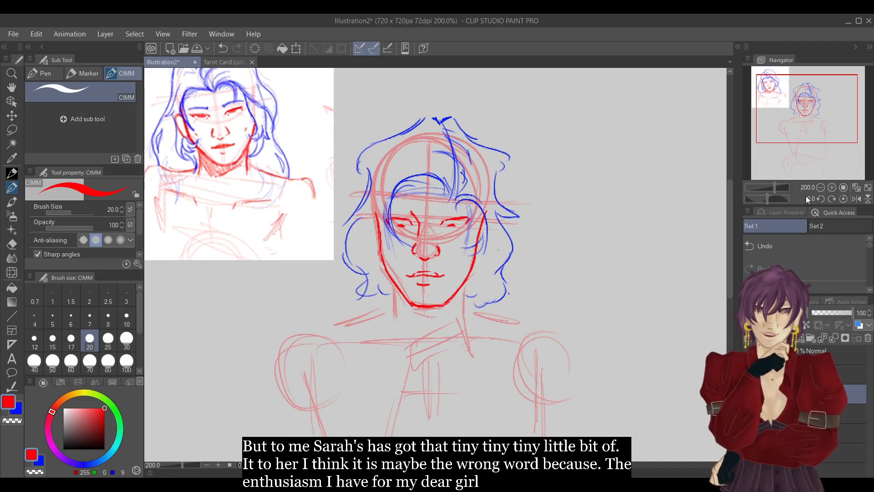
{"action": "key", "text": "e"}
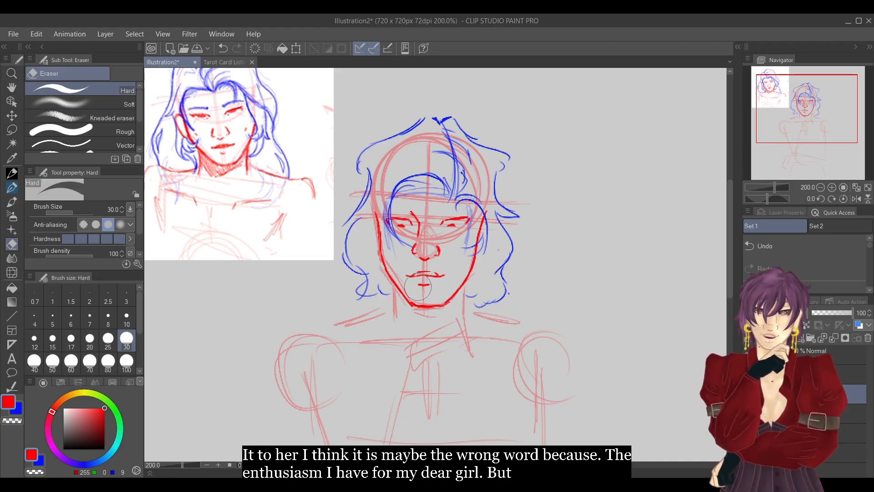
{"action": "key", "text": "p"}
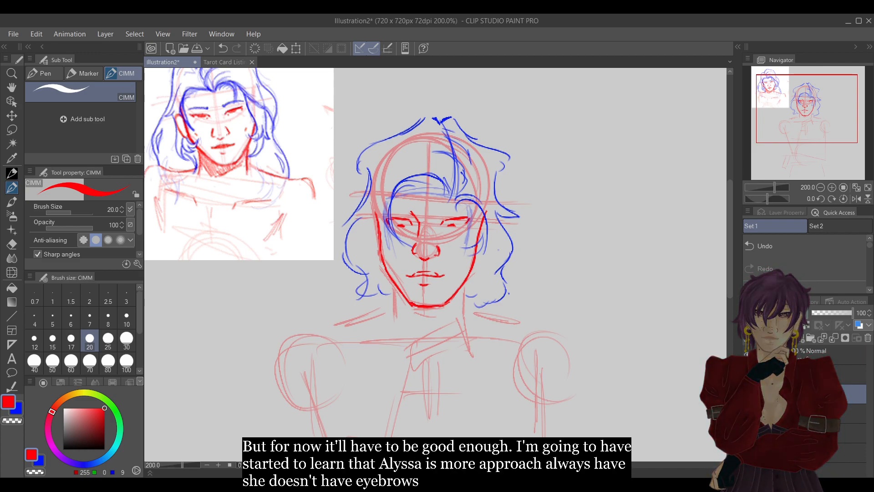
Draw thick, nearly straight blue eyebrows above both eyes, leaving a gap at the face's centre line.
{"action": "left_click", "coordinate": [21, 414]}
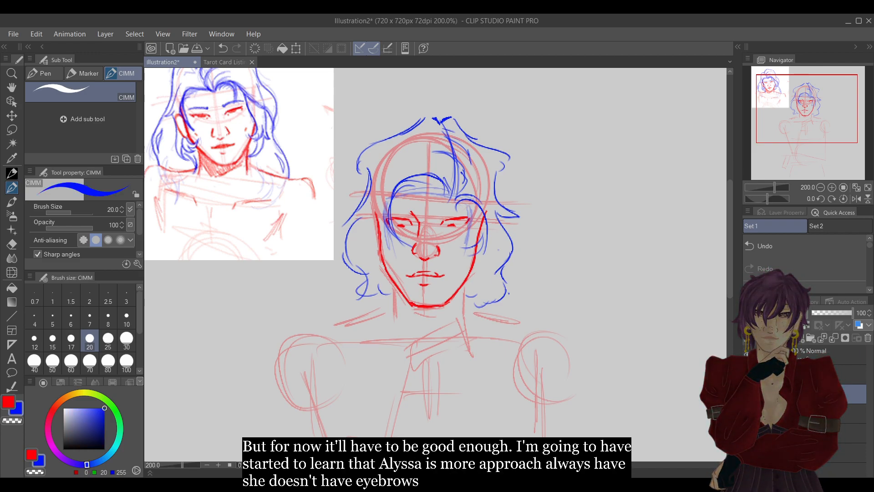
{"action": "left_click", "coordinate": [831, 187]}
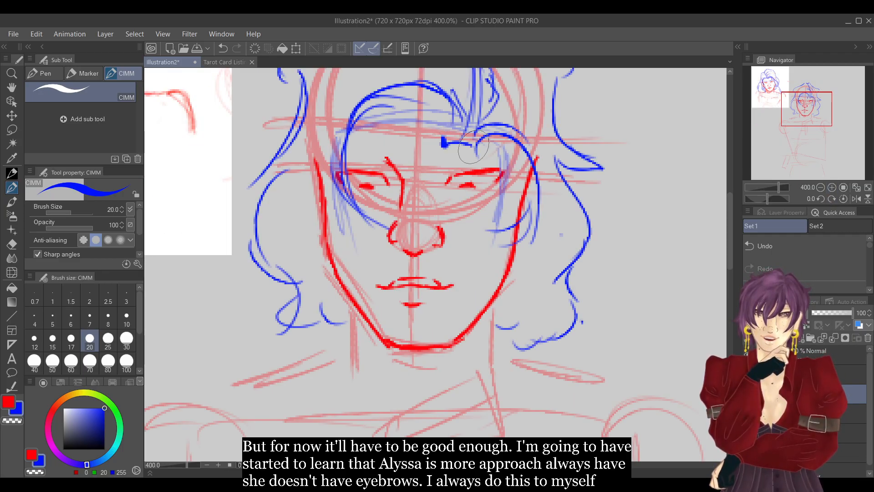
{"action": "mouse_move", "coordinate": [449, 139]}
{"action": "left_mouse_down"}
{"action": "mouse_move", "coordinate": [477, 147]}
{"action": "mouse_move", "coordinate": [451, 140]}
{"action": "left_mouse_up"}
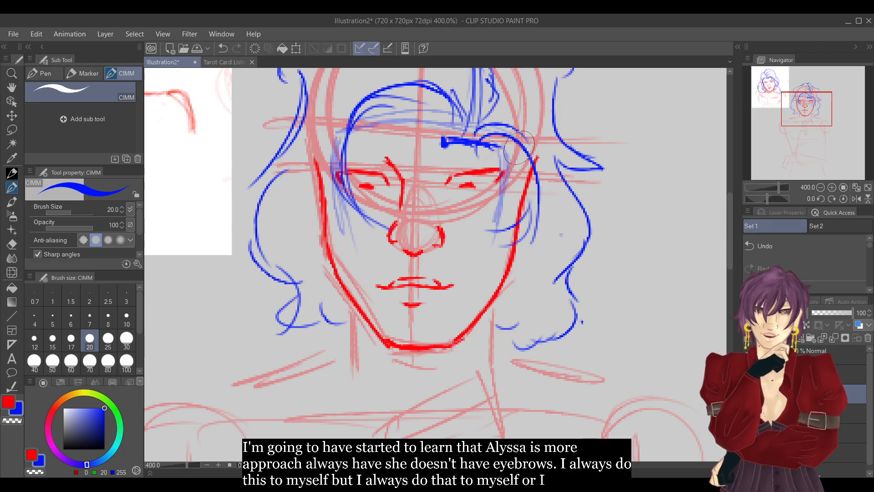
{"action": "left_click", "coordinate": [856, 200]}
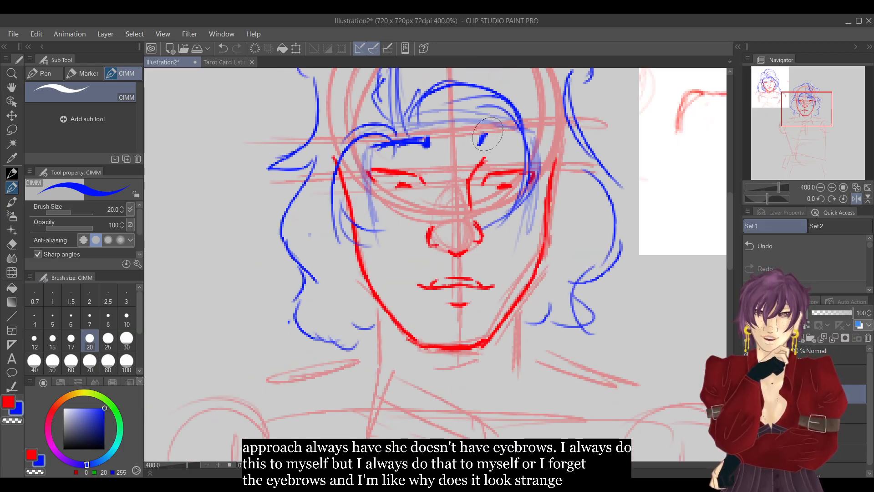
{"action": "left_click_drag", "start_coordinate": [487, 133], "coordinate": [523, 137]}
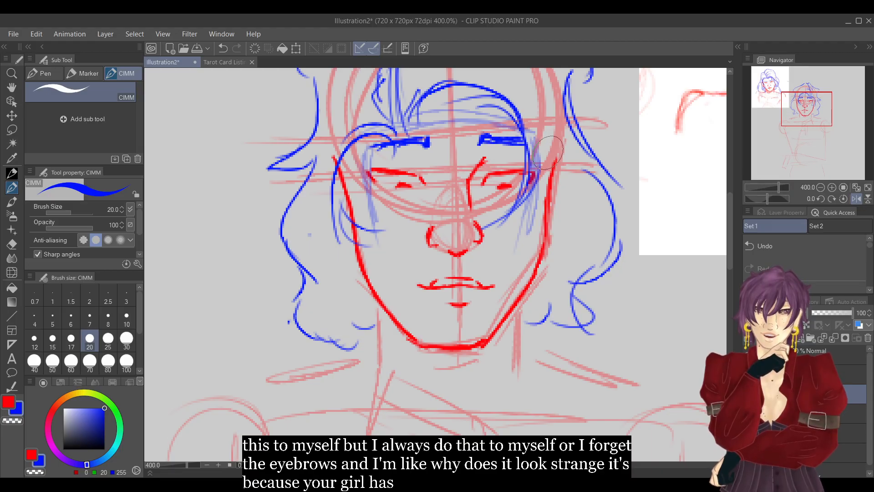
{"action": "left_click", "coordinate": [855, 199]}
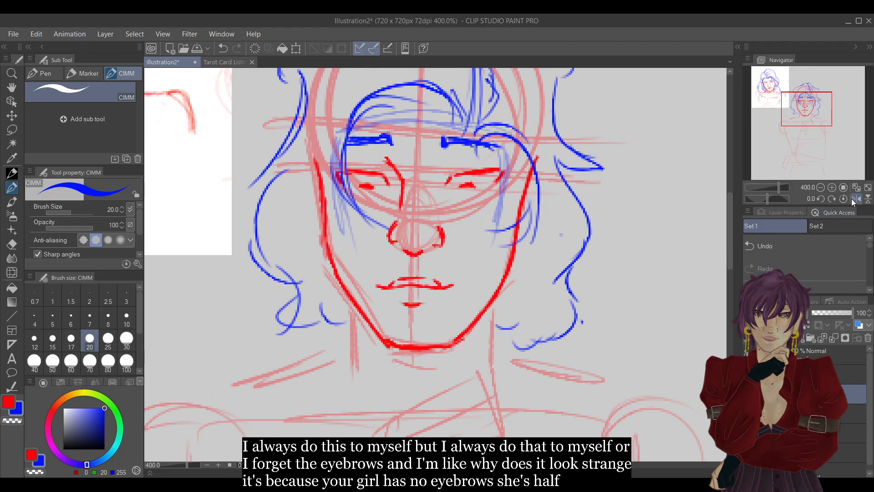
{"action": "left_click", "coordinate": [820, 188]}
{"action": "left_click", "coordinate": [820, 189]}
{"action": "left_click", "coordinate": [820, 189]}
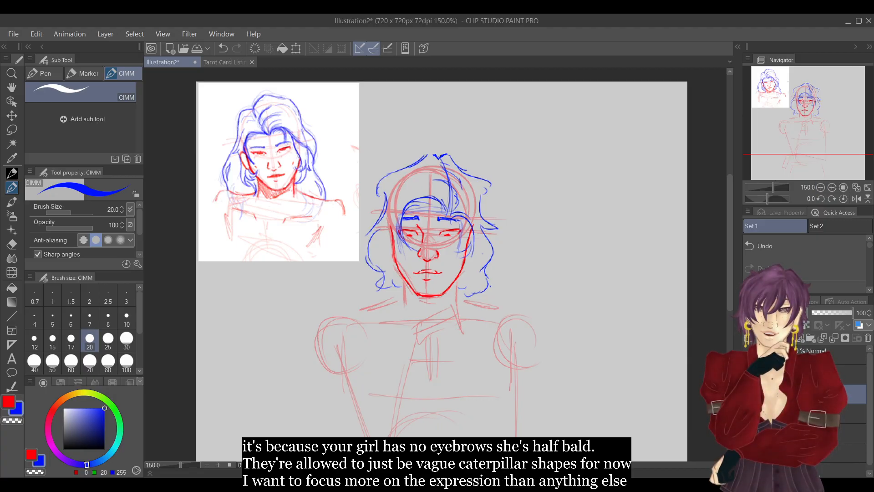
Lower the opacity of the blue hair sketch layer to 53% and add a new layer above it.
{"action": "left_click", "coordinate": [821, 374]}
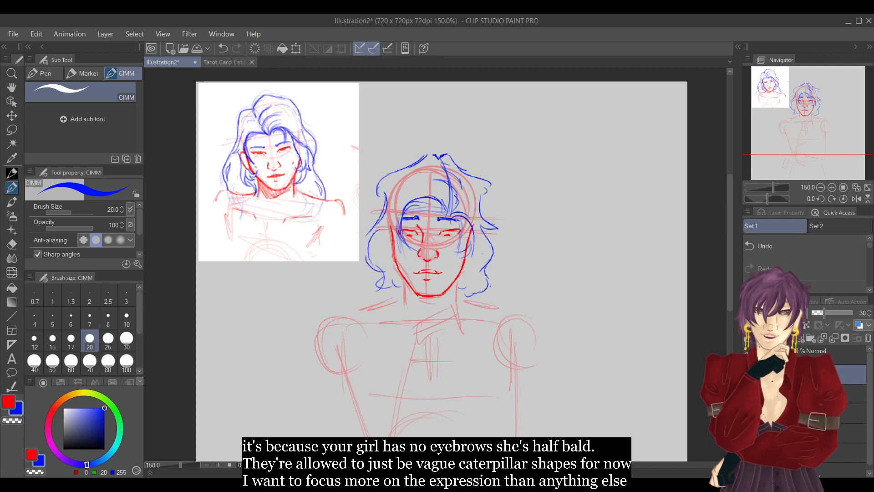
{"action": "left_click", "coordinate": [824, 355]}
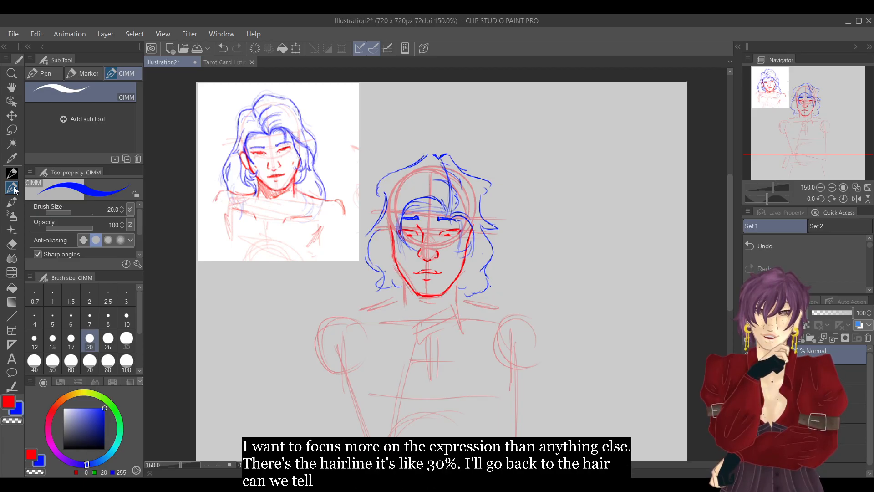
{"action": "left_click", "coordinate": [832, 187]}
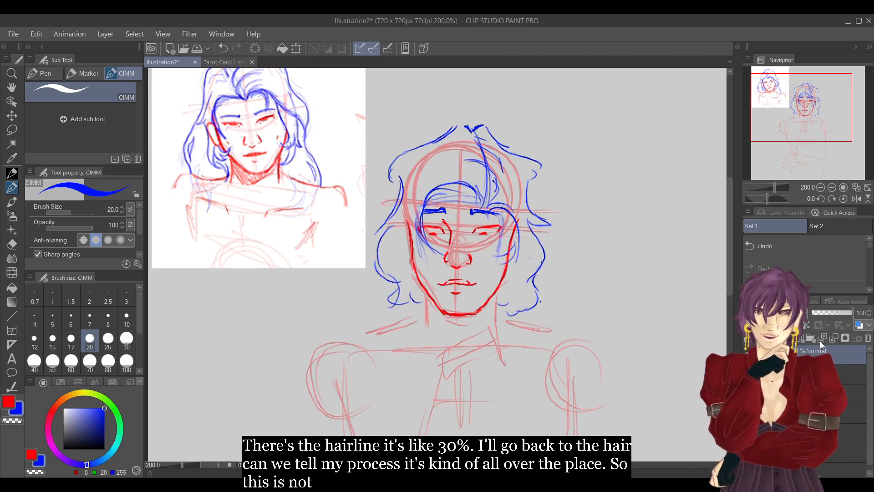
{"action": "left_click", "coordinate": [833, 313]}
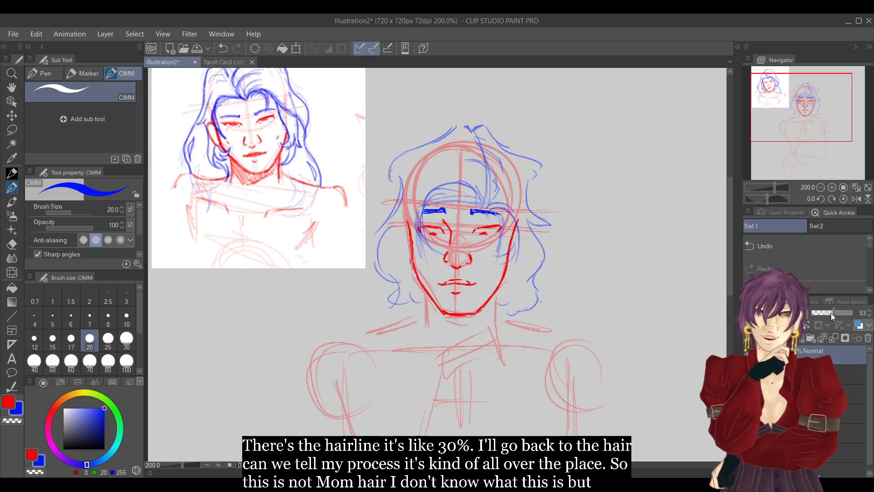
{"action": "left_click", "coordinate": [789, 338]}
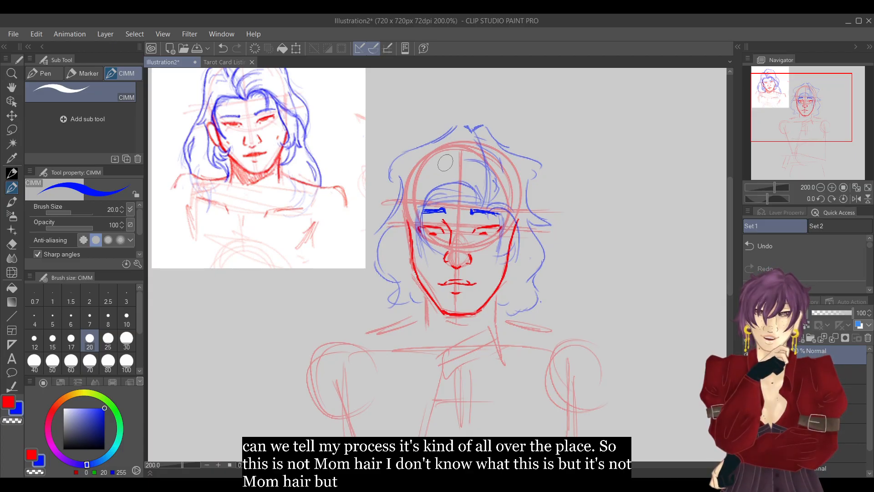
Draw a bold blue hair parting and a wavy hair outline from the crown down the image's left side to jaw level.
{"action": "mouse_move", "coordinate": [483, 170]}
{"action": "left_mouse_down"}
{"action": "mouse_move", "coordinate": [477, 146]}
{"action": "mouse_move", "coordinate": [482, 207]}
{"action": "left_mouse_up"}
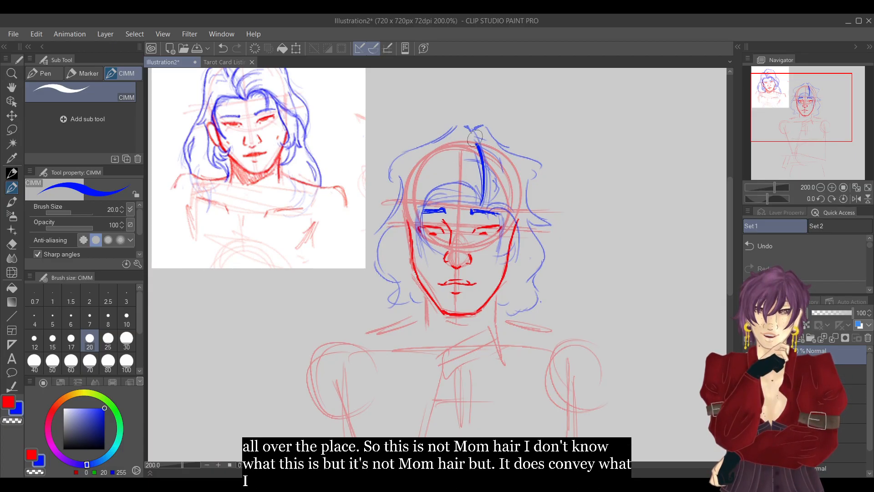
{"action": "mouse_move", "coordinate": [474, 140]}
{"action": "left_mouse_down"}
{"action": "mouse_move", "coordinate": [460, 133]}
{"action": "mouse_move", "coordinate": [403, 164]}
{"action": "left_mouse_up"}
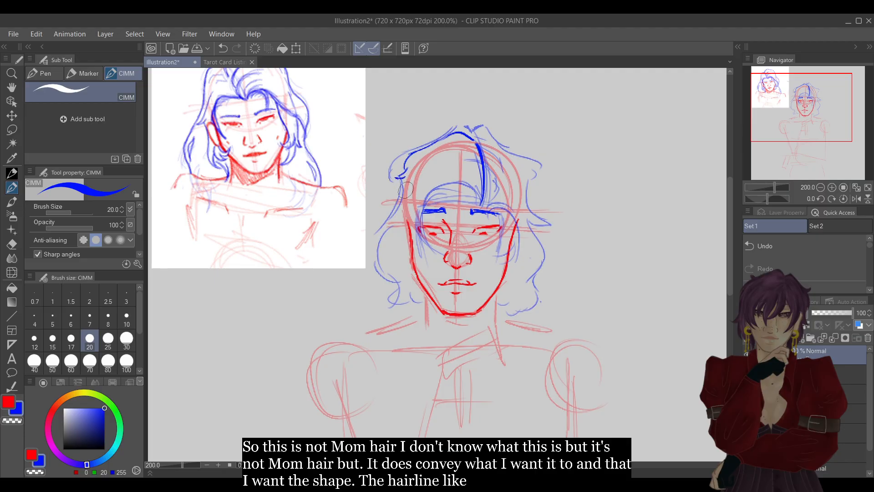
{"action": "mouse_move", "coordinate": [403, 180]}
{"action": "left_mouse_down"}
{"action": "mouse_move", "coordinate": [382, 235]}
{"action": "mouse_move", "coordinate": [396, 236]}
{"action": "mouse_move", "coordinate": [399, 268]}
{"action": "mouse_move", "coordinate": [399, 254]}
{"action": "mouse_move", "coordinate": [391, 291]}
{"action": "left_mouse_up"}
{"action": "left_click_drag", "start_coordinate": [398, 283], "coordinate": [399, 292]}
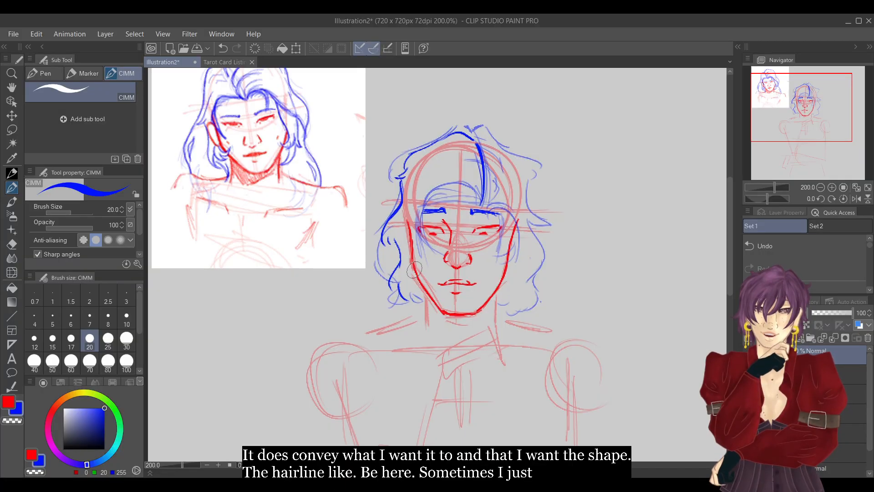
Draw the matching wavy blue outline from the parting down the image's right side, and hide the old hair sketch.
{"action": "left_click", "coordinate": [855, 198]}
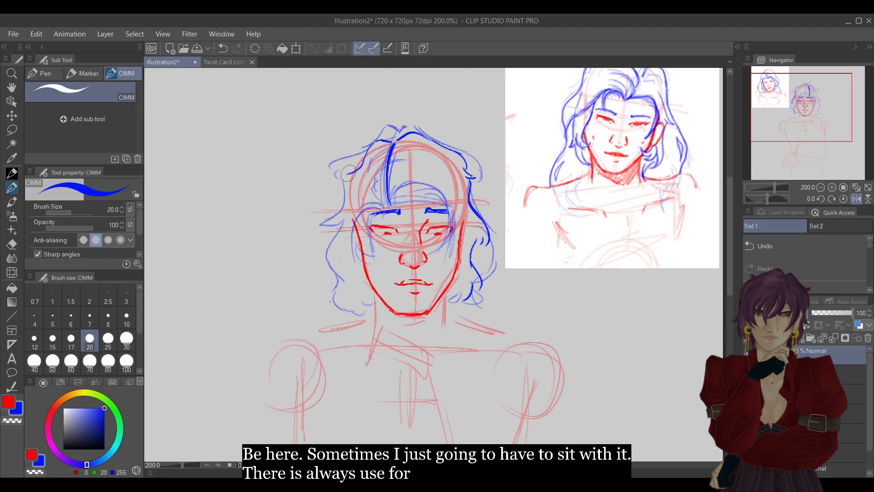
{"action": "left_click", "coordinate": [798, 244]}
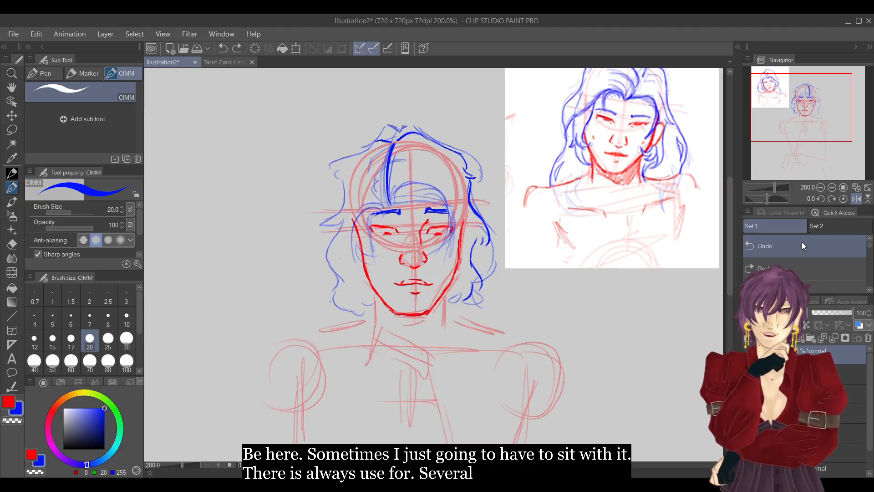
{"action": "mouse_move", "coordinate": [381, 141]}
{"action": "left_mouse_down"}
{"action": "mouse_move", "coordinate": [342, 176]}
{"action": "mouse_move", "coordinate": [331, 225]}
{"action": "mouse_move", "coordinate": [333, 267]}
{"action": "mouse_move", "coordinate": [354, 314]}
{"action": "left_mouse_up"}
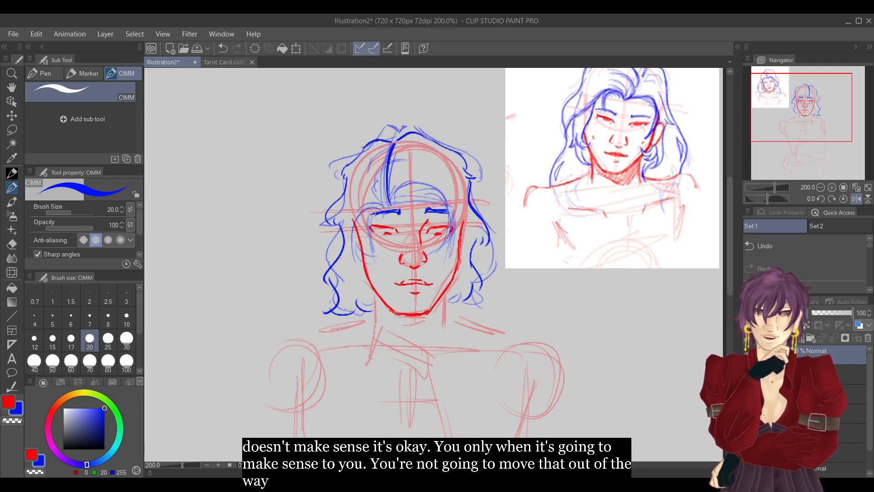
{"action": "left_click", "coordinate": [843, 200]}
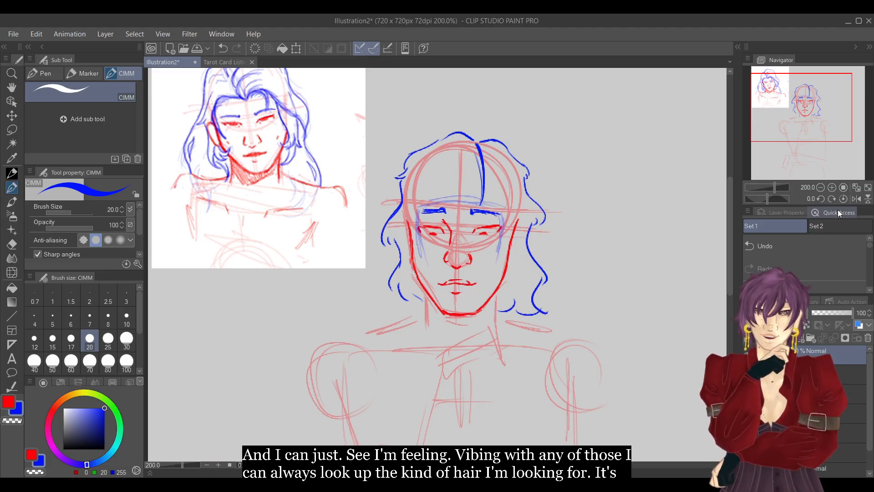
Lower the opacity of the new hair outline layer after undoing its deletion, and add a blank layer above it.
{"action": "left_click", "coordinate": [868, 337]}
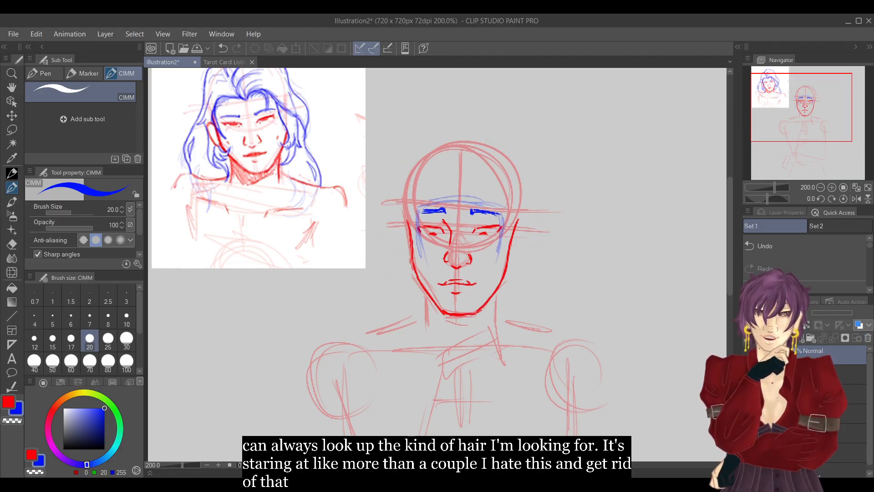
{"action": "key", "text": "ctrl+z"}
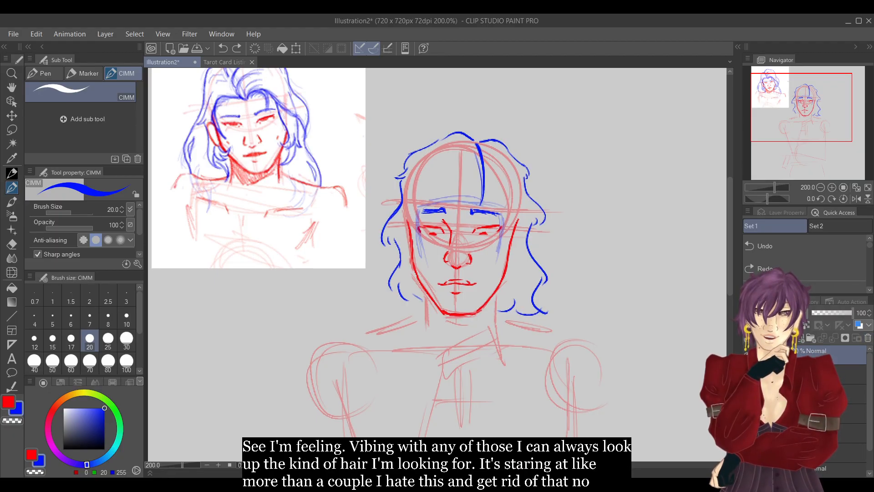
{"action": "left_click", "coordinate": [826, 312]}
{"action": "left_click", "coordinate": [788, 338]}
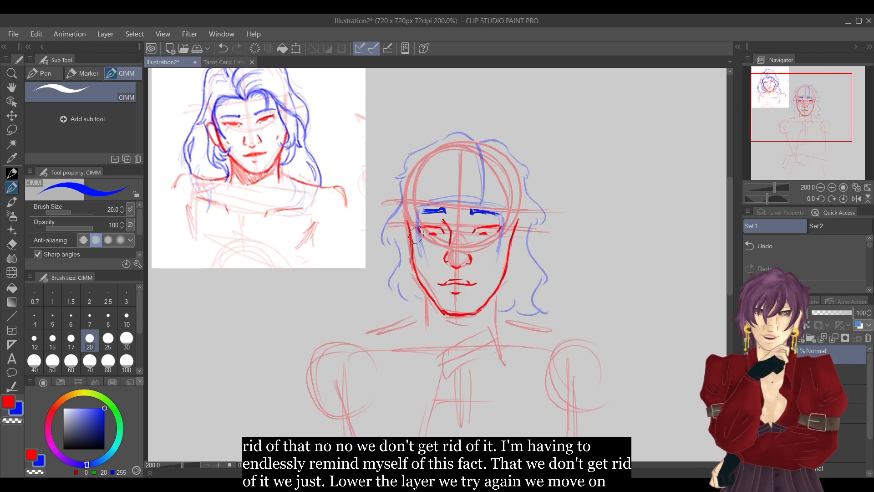
Return to the eyebrow layer and extend the outer ends of both blue eyebrows with short downward strokes.
{"action": "left_click", "coordinate": [819, 433]}
{"action": "left_click_drag", "start_coordinate": [417, 214], "coordinate": [424, 210]}
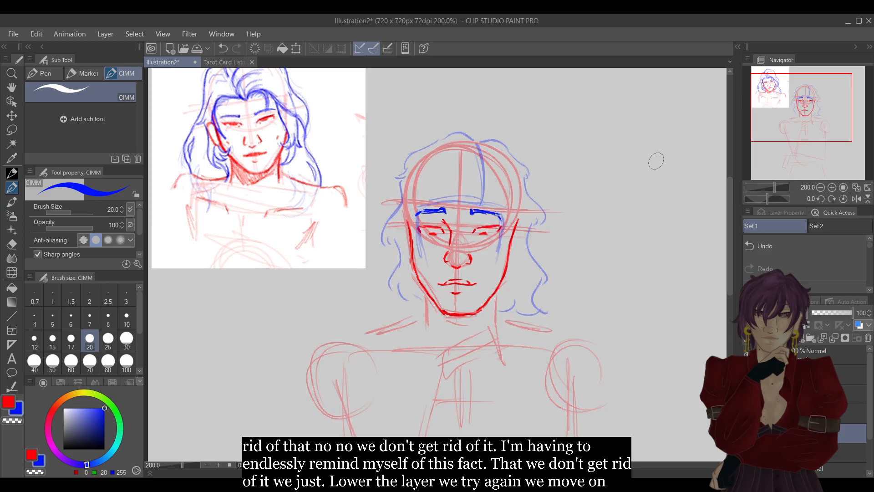
{"action": "left_click", "coordinate": [831, 187]}
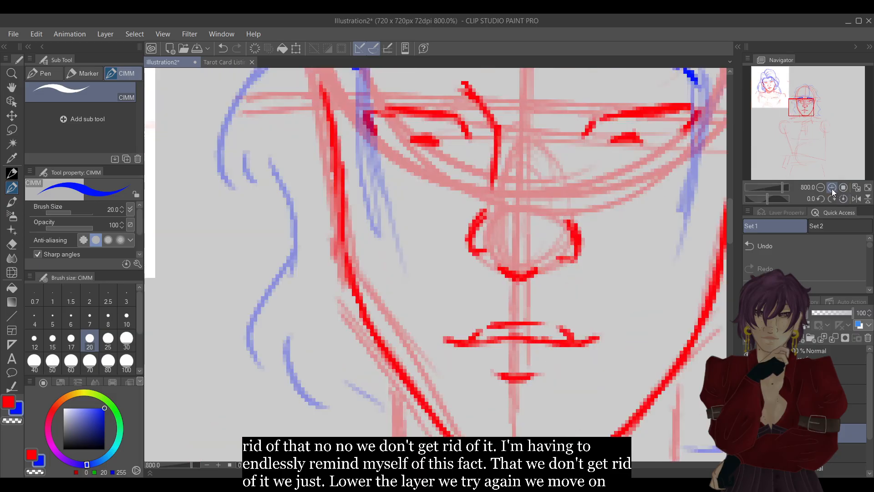
{"action": "left_click", "coordinate": [819, 187]}
{"action": "left_click", "coordinate": [819, 187]}
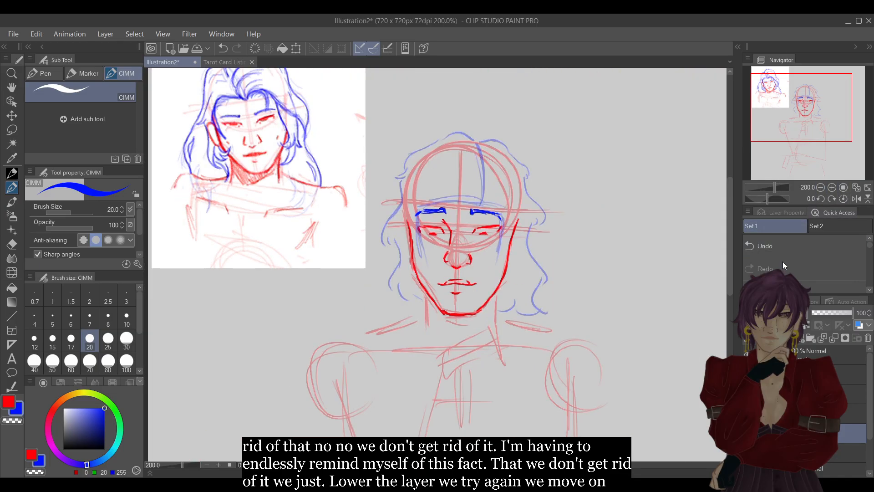
Draw a curved blue hair stroke from the crown to the image-left eyebrow on the blank top layer, and set the eyebrow layer's opacity to 69%.
{"action": "left_click", "coordinate": [823, 355]}
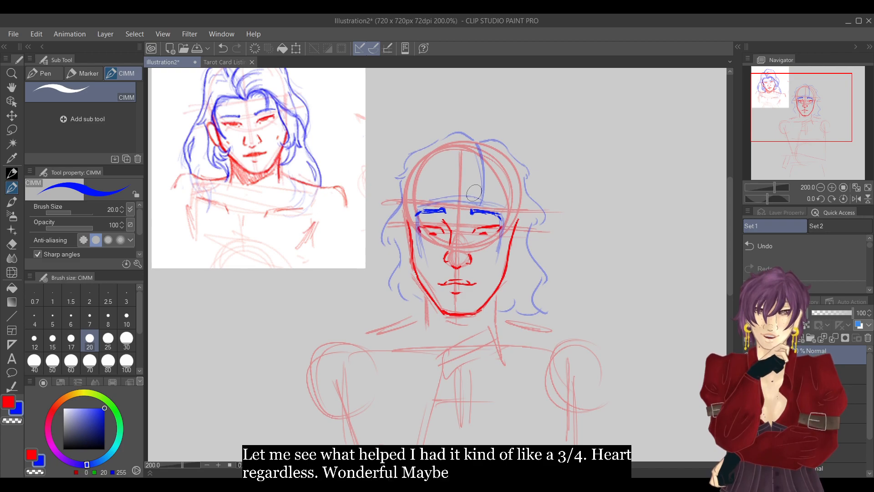
{"action": "left_click_drag", "start_coordinate": [430, 158], "coordinate": [425, 194]}
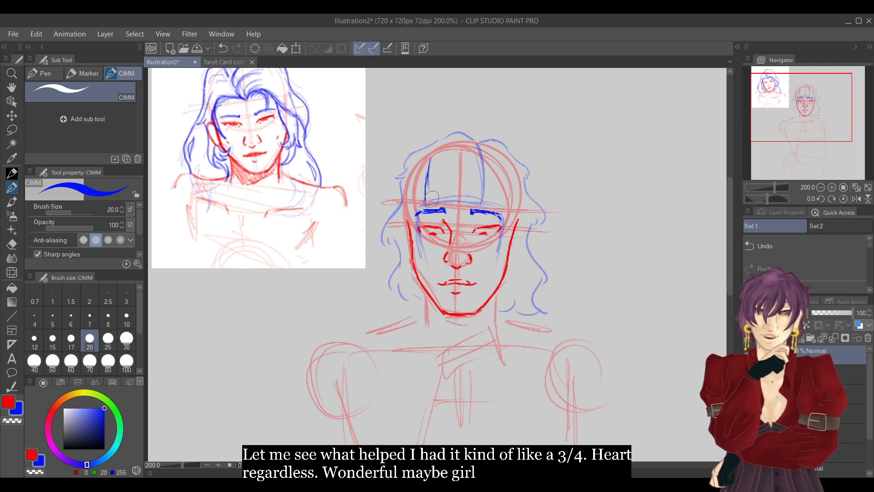
{"action": "left_click_drag", "start_coordinate": [433, 150], "coordinate": [424, 211]}
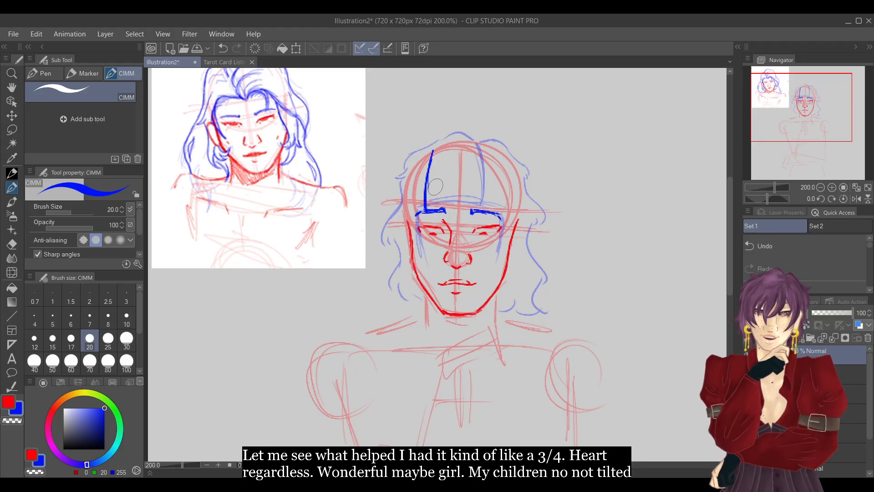
{"action": "left_click", "coordinate": [834, 350]}
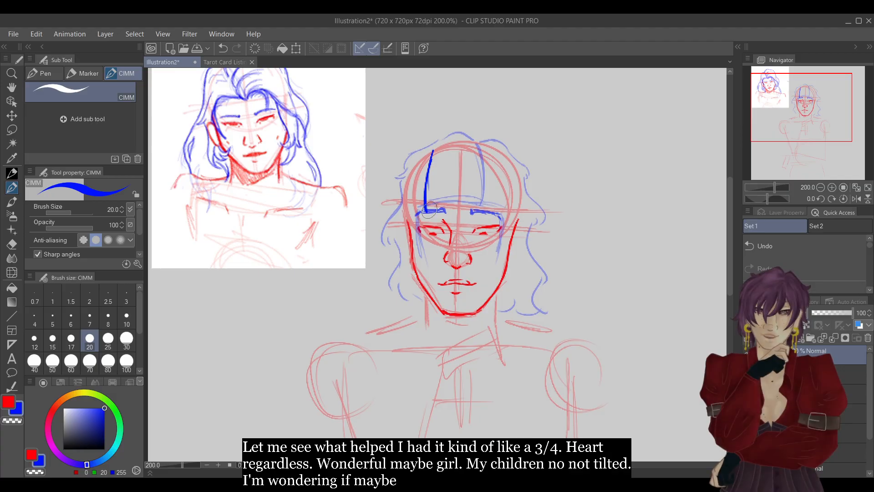
Sketch blue fringe strokes from the image-left eyebrow across the forehead, down around the image-left cheek and up over the crown.
{"action": "mouse_move", "coordinate": [434, 199]}
{"action": "left_mouse_down"}
{"action": "mouse_move", "coordinate": [449, 188]}
{"action": "mouse_move", "coordinate": [452, 203]}
{"action": "mouse_move", "coordinate": [476, 198]}
{"action": "mouse_move", "coordinate": [491, 225]}
{"action": "mouse_move", "coordinate": [488, 252]}
{"action": "left_mouse_up"}
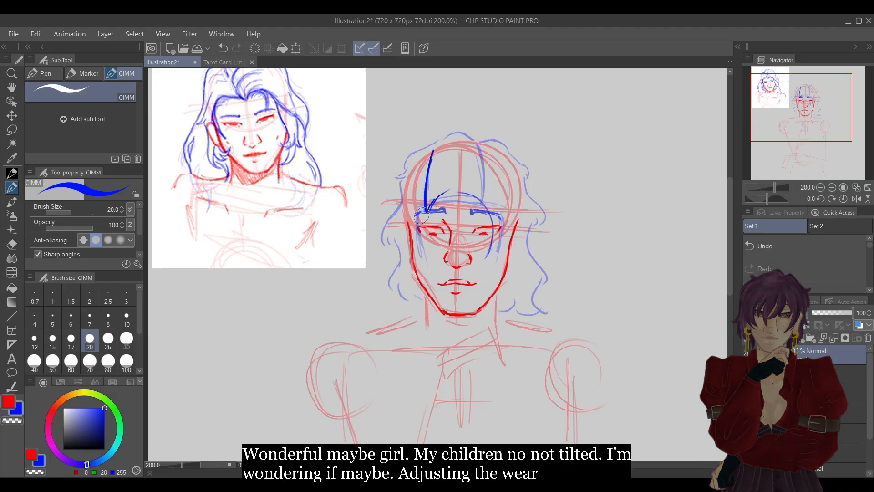
{"action": "mouse_move", "coordinate": [425, 210]}
{"action": "left_mouse_down"}
{"action": "mouse_move", "coordinate": [406, 230]}
{"action": "mouse_move", "coordinate": [420, 268]}
{"action": "left_mouse_up"}
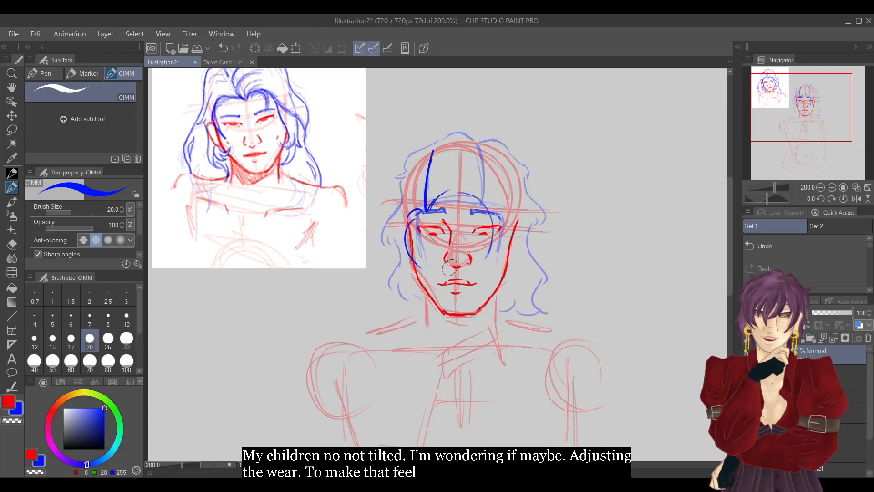
{"action": "mouse_move", "coordinate": [430, 205]}
{"action": "left_mouse_down"}
{"action": "mouse_move", "coordinate": [410, 212]}
{"action": "mouse_move", "coordinate": [423, 260]}
{"action": "left_mouse_up"}
{"action": "mouse_move", "coordinate": [426, 210]}
{"action": "left_mouse_down"}
{"action": "mouse_move", "coordinate": [454, 195]}
{"action": "mouse_move", "coordinate": [487, 231]}
{"action": "mouse_move", "coordinate": [490, 249]}
{"action": "left_mouse_up"}
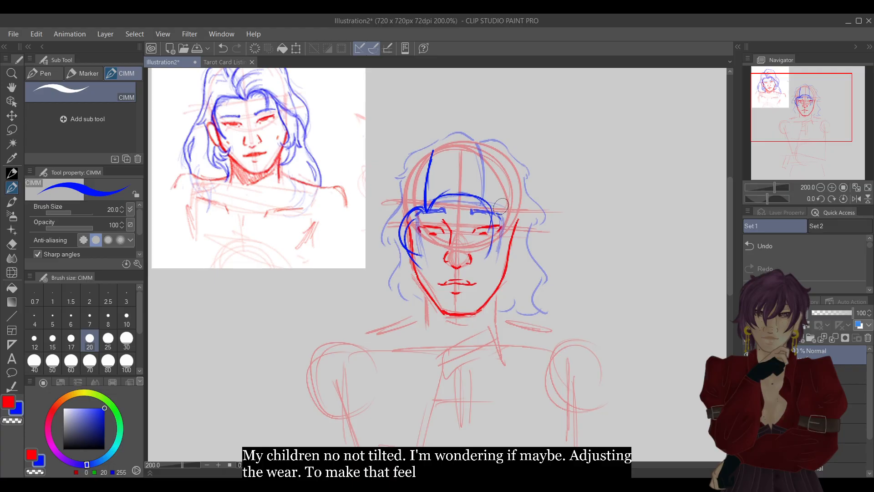
{"action": "mouse_move", "coordinate": [422, 200]}
{"action": "left_mouse_down"}
{"action": "mouse_move", "coordinate": [438, 179]}
{"action": "mouse_move", "coordinate": [465, 176]}
{"action": "mouse_move", "coordinate": [427, 166]}
{"action": "mouse_move", "coordinate": [442, 146]}
{"action": "mouse_move", "coordinate": [456, 145]}
{"action": "mouse_move", "coordinate": [446, 142]}
{"action": "left_mouse_up"}
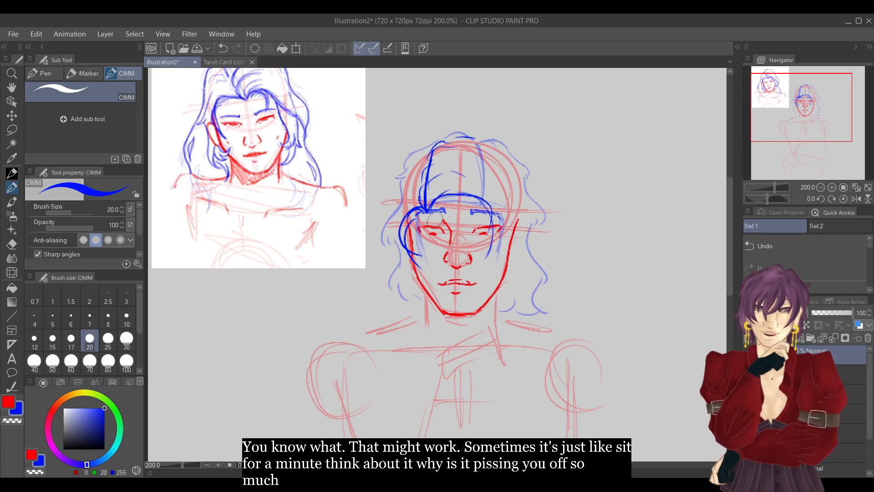
Erase the blue curl drawn outside the image-left side of the face, keeping the fringe arc, and return to the drawing brush.
{"action": "key", "text": "e"}
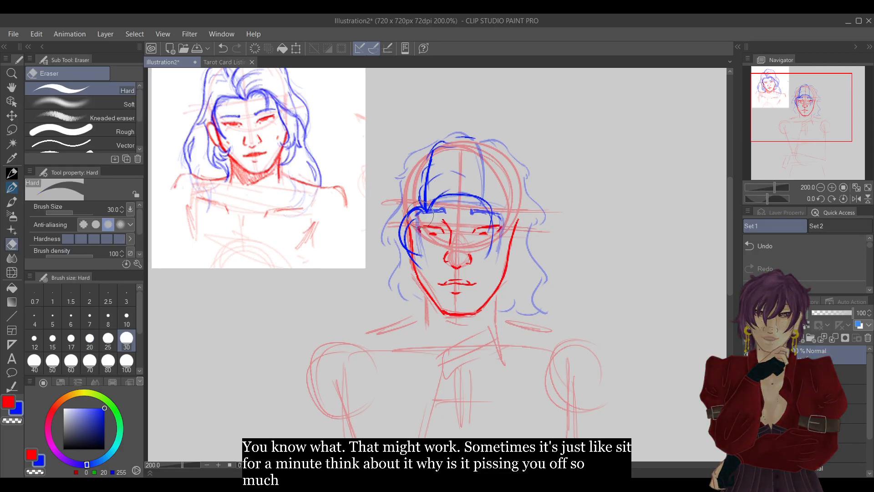
{"action": "mouse_move", "coordinate": [416, 208]}
{"action": "left_mouse_down"}
{"action": "mouse_move", "coordinate": [405, 237]}
{"action": "mouse_move", "coordinate": [419, 267]}
{"action": "mouse_move", "coordinate": [407, 228]}
{"action": "mouse_move", "coordinate": [417, 214]}
{"action": "left_mouse_up"}
{"action": "key", "text": "p"}
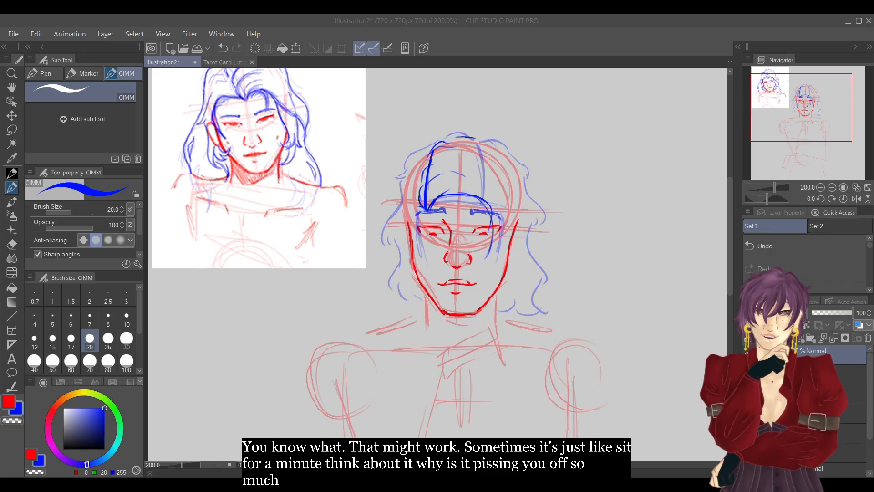
Sketch thin red ears on both sides of the face outline at eye-to-nose height.
{"action": "left_click", "coordinate": [815, 31]}
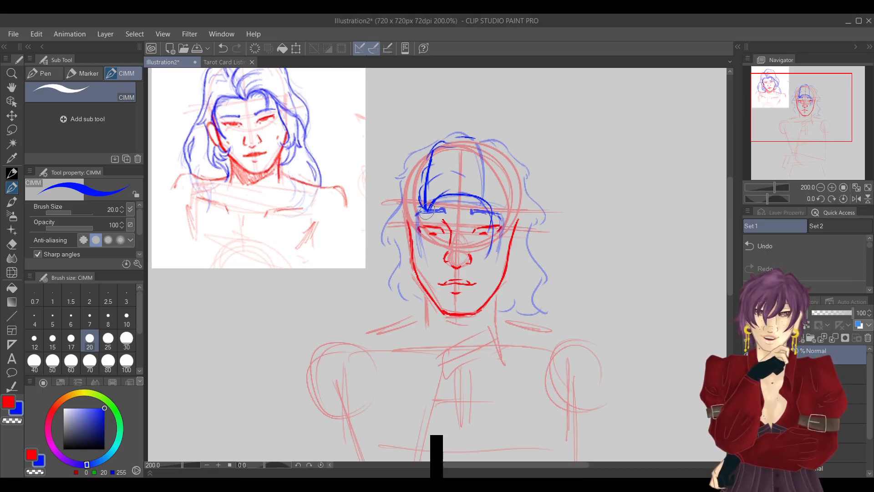
{"action": "left_click", "coordinate": [8, 403]}
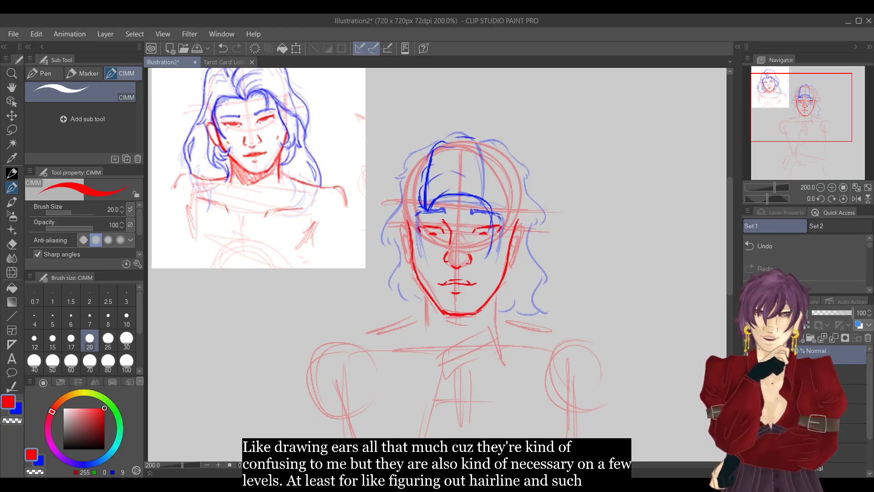
Draw a short blue hair strand curving from the image-left temple down onto the cheek.
{"action": "left_click", "coordinate": [40, 458]}
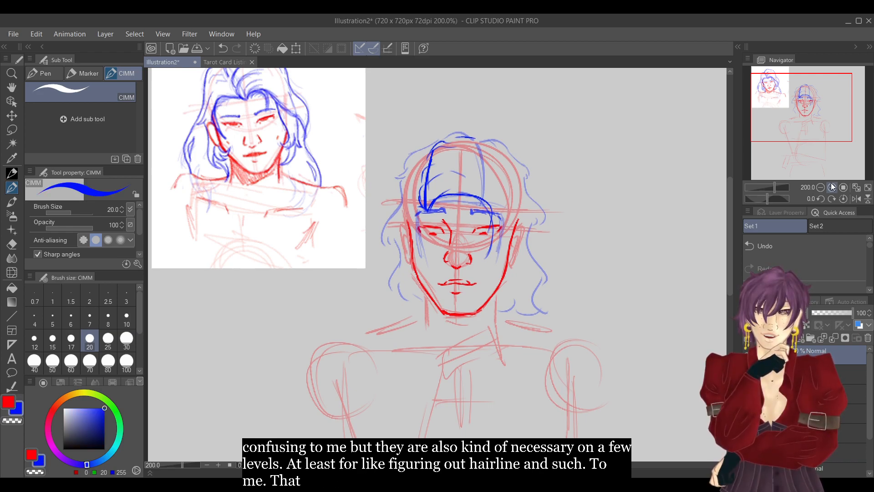
{"action": "left_click_drag", "start_coordinate": [818, 119], "coordinate": [812, 117]}
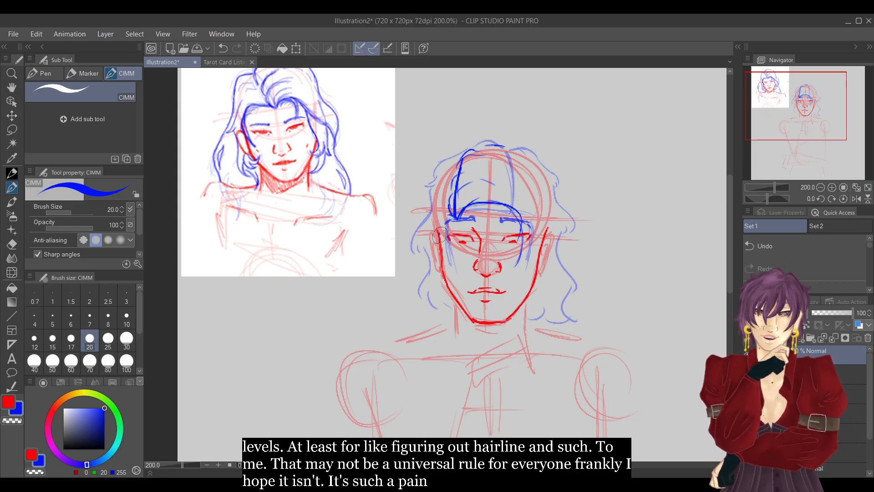
{"action": "left_click_drag", "start_coordinate": [440, 239], "coordinate": [457, 262]}
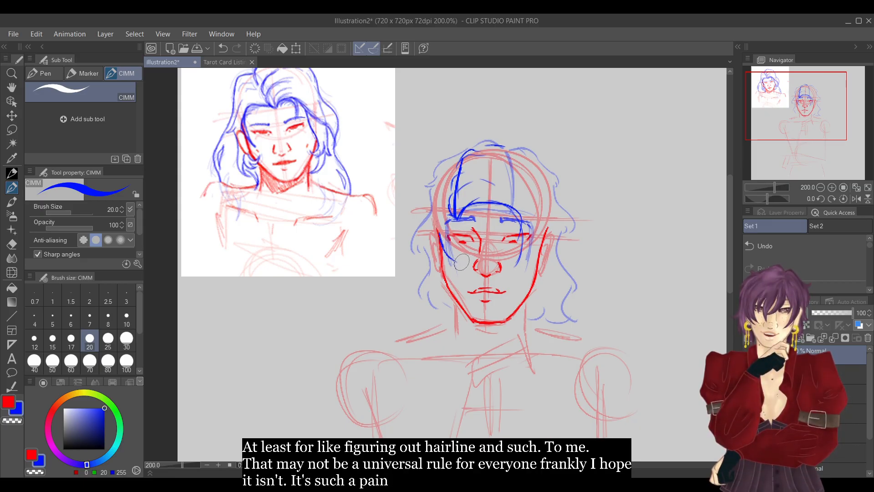
Try several blue hair strands from the image-left ear down to the shoulder, and erase them.
{"action": "mouse_move", "coordinate": [439, 234]}
{"action": "left_mouse_down"}
{"action": "mouse_move", "coordinate": [449, 259]}
{"action": "mouse_move", "coordinate": [429, 335]}
{"action": "left_mouse_up"}
{"action": "left_click_drag", "start_coordinate": [440, 281], "coordinate": [449, 343]}
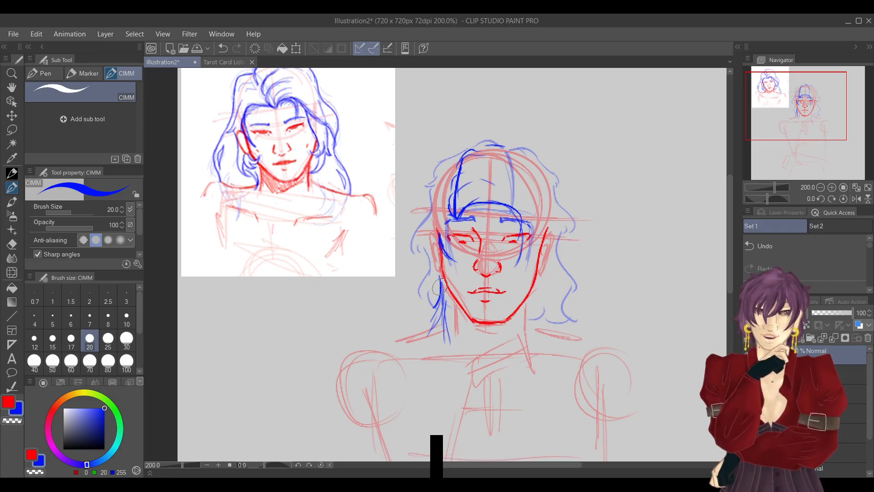
{"action": "mouse_move", "coordinate": [438, 285]}
{"action": "left_mouse_down"}
{"action": "mouse_move", "coordinate": [454, 335]}
{"action": "mouse_move", "coordinate": [442, 285]}
{"action": "mouse_move", "coordinate": [441, 303]}
{"action": "left_mouse_up"}
{"action": "key", "text": "e"}
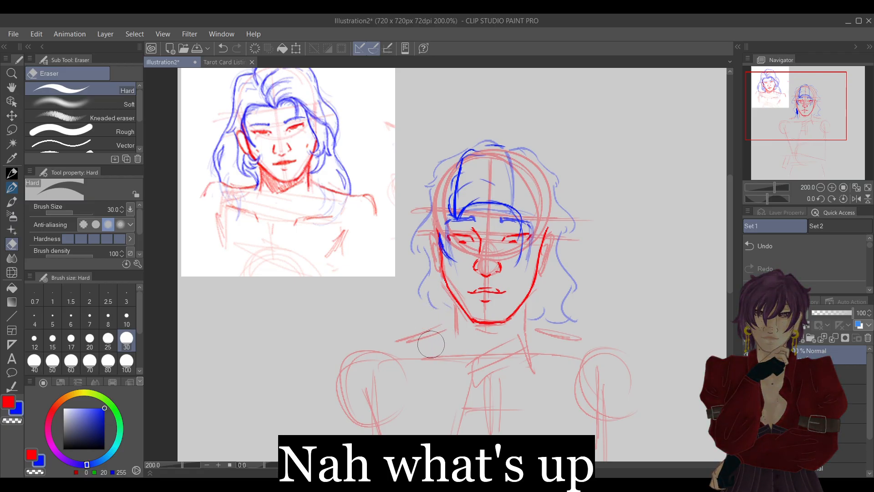
Try loose blue flicks beyond the lower ends of the hair on both sides, and erase them.
{"action": "left_click", "coordinate": [17, 188]}
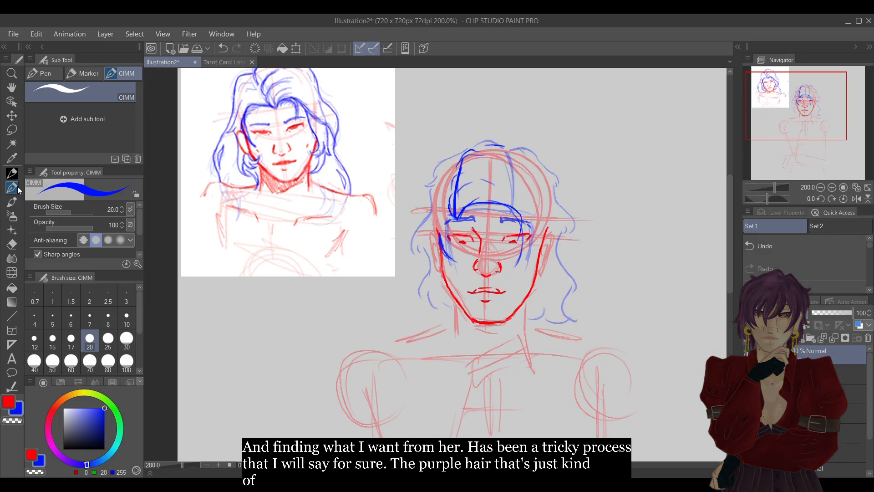
{"action": "mouse_move", "coordinate": [414, 297]}
{"action": "left_mouse_down"}
{"action": "mouse_move", "coordinate": [391, 318]}
{"action": "mouse_move", "coordinate": [413, 325]}
{"action": "left_mouse_up"}
{"action": "mouse_move", "coordinate": [577, 314]}
{"action": "left_mouse_down"}
{"action": "mouse_move", "coordinate": [604, 316]}
{"action": "mouse_move", "coordinate": [585, 324]}
{"action": "left_mouse_up"}
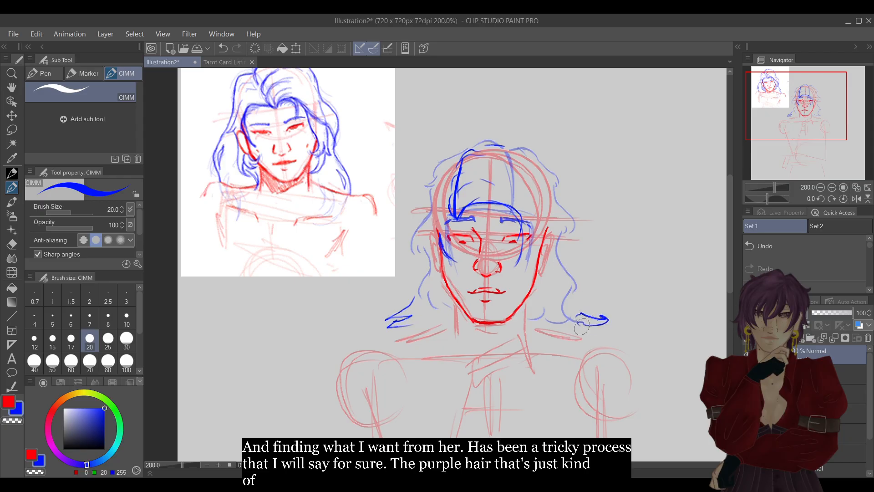
{"action": "key", "text": "e"}
{"action": "mouse_move", "coordinate": [407, 303]}
{"action": "left_mouse_down"}
{"action": "mouse_move", "coordinate": [390, 329]}
{"action": "mouse_move", "coordinate": [412, 321]}
{"action": "left_mouse_up"}
{"action": "left_click_drag", "start_coordinate": [599, 316], "coordinate": [578, 317]}
{"action": "key", "text": "p"}
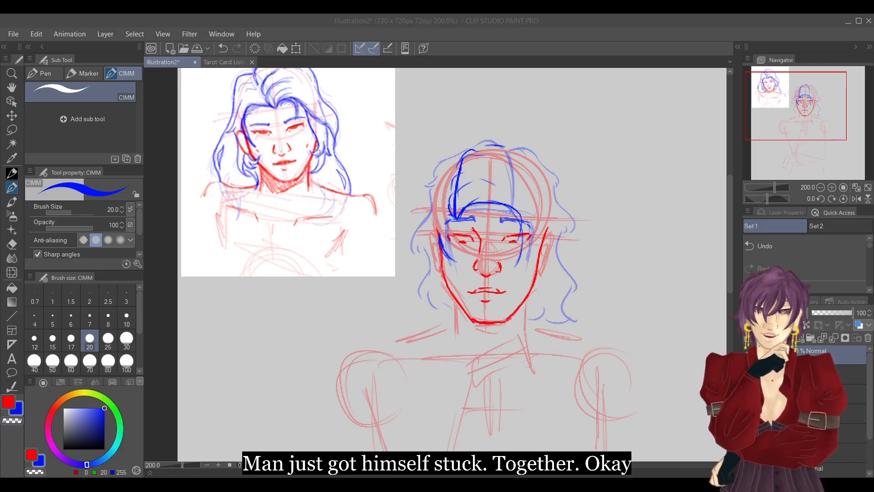
{"action": "left_click", "coordinate": [822, 25]}
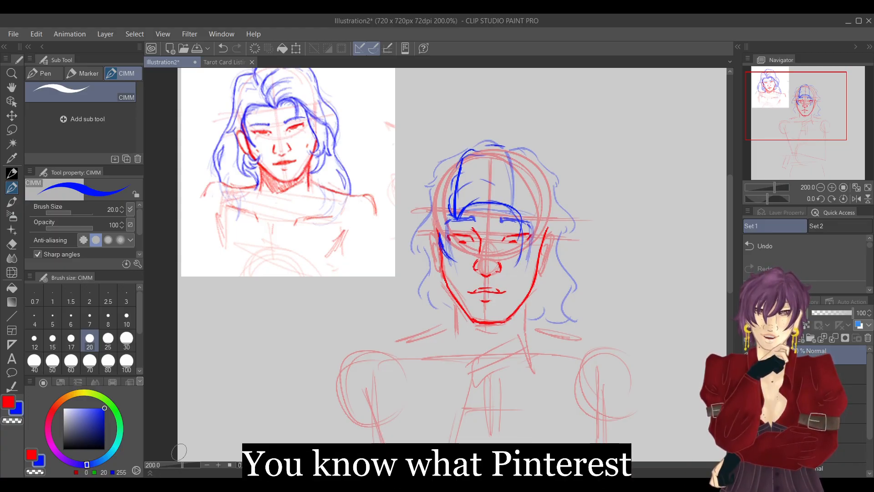
{"action": "left_click", "coordinate": [179, 484]}
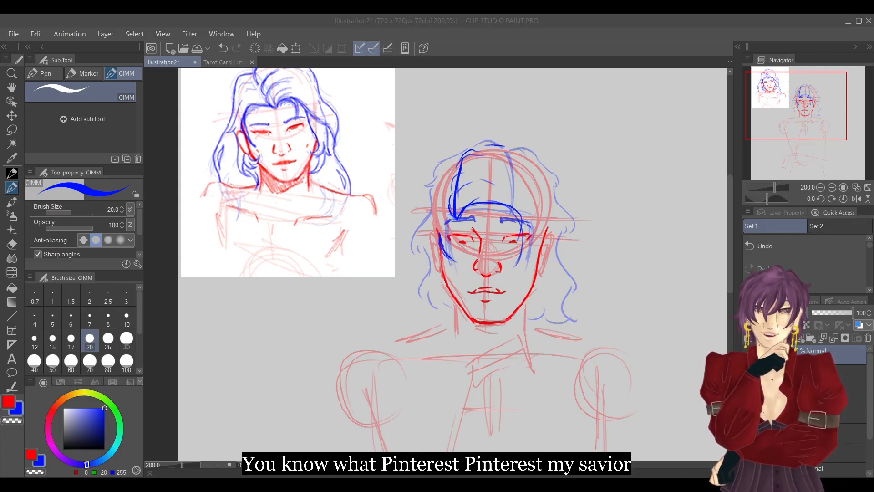
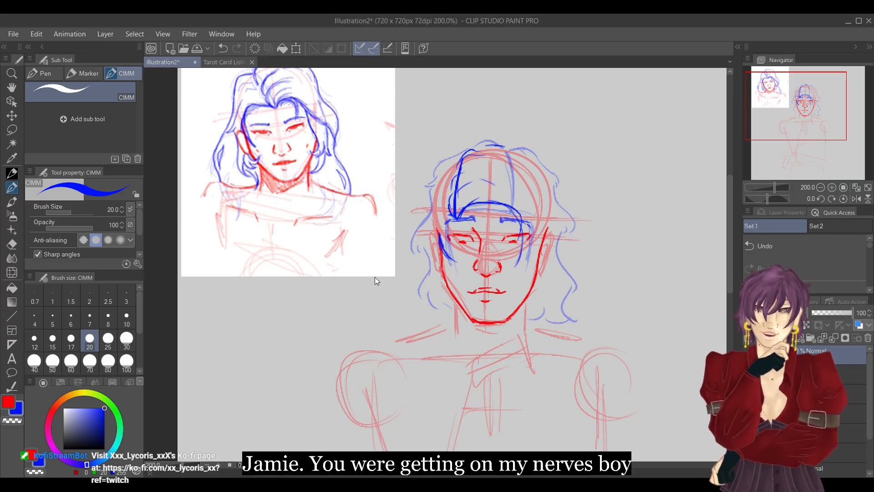
Paste the woman's portrait photo into the illustration as a hair reference and scale it down to about half the canvas width.
{"action": "left_click", "coordinate": [332, 322], "text": "alt"}
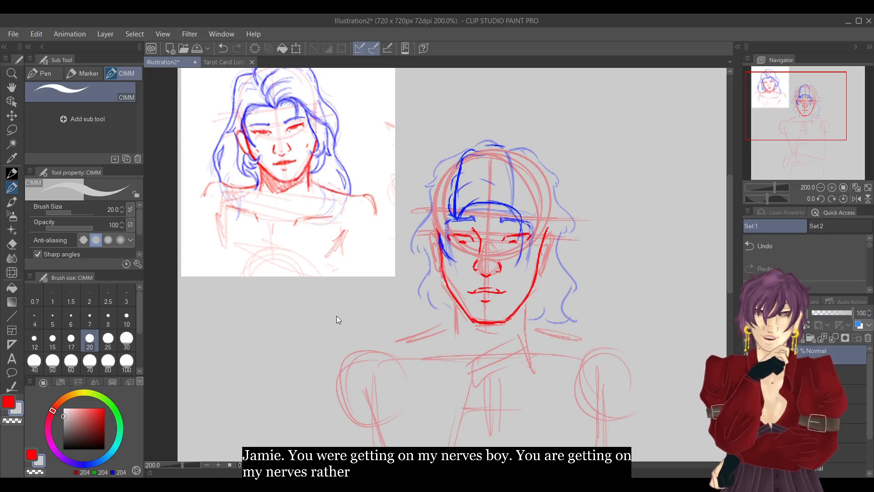
{"action": "key", "text": "ctrl+v"}
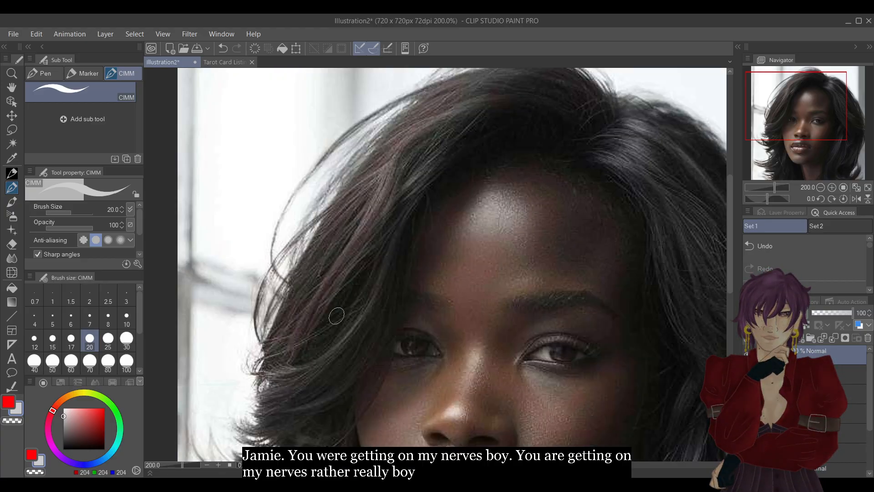
{"action": "left_click", "coordinate": [819, 188]}
{"action": "left_click", "coordinate": [820, 188]}
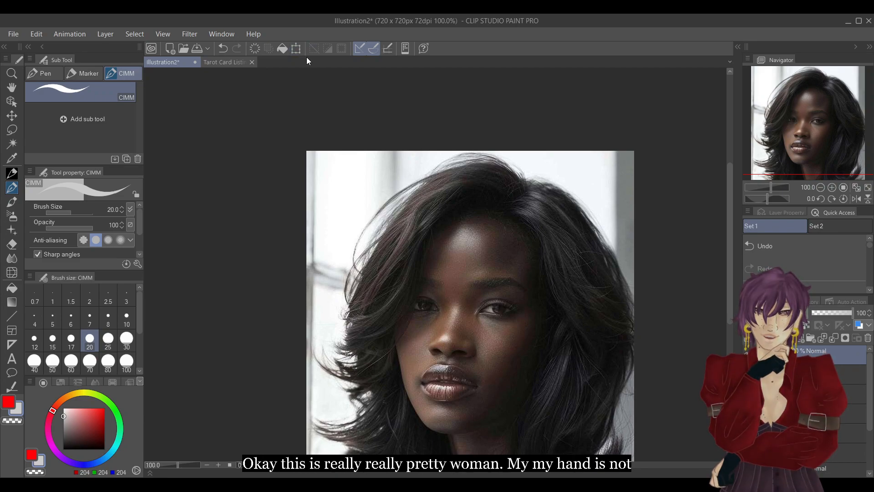
{"action": "left_click", "coordinate": [820, 187]}
{"action": "left_click", "coordinate": [821, 187]}
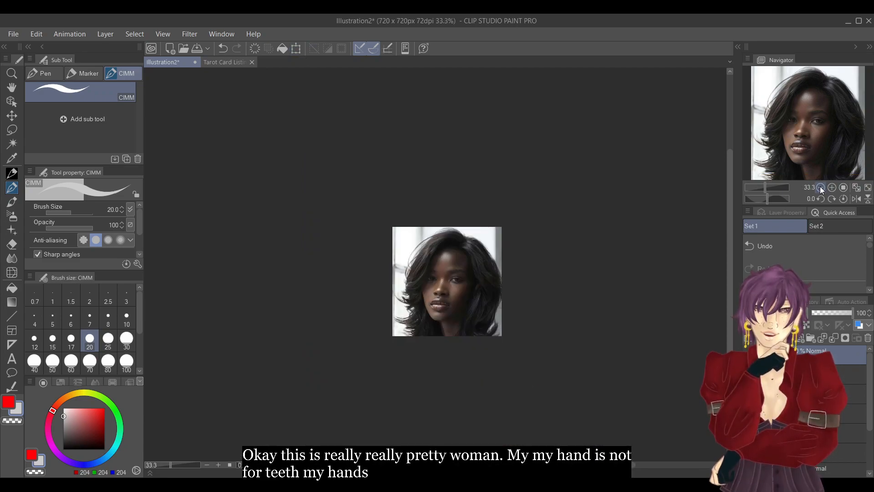
{"action": "left_click", "coordinate": [820, 187]}
{"action": "left_click", "coordinate": [820, 187]}
{"action": "left_click", "coordinate": [822, 186]}
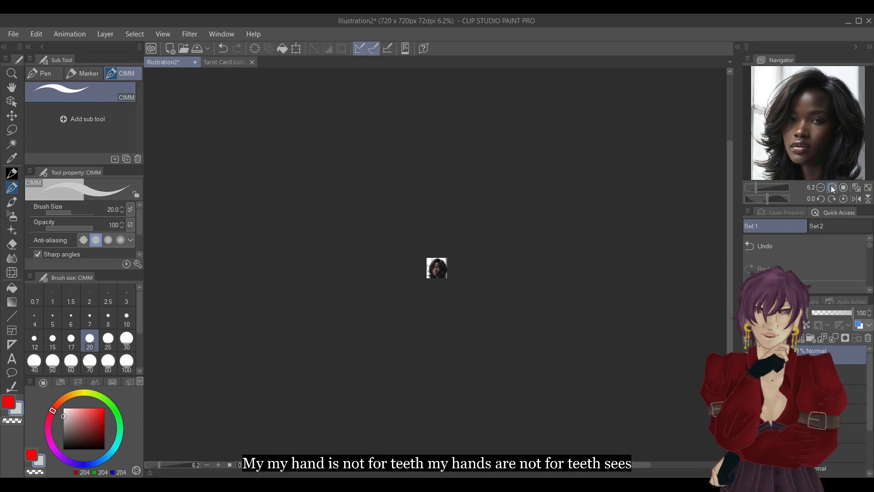
{"action": "left_click", "coordinate": [831, 188]}
{"action": "left_click", "coordinate": [297, 49]}
{"action": "left_click_drag", "start_coordinate": [460, 307], "coordinate": [438, 278]}
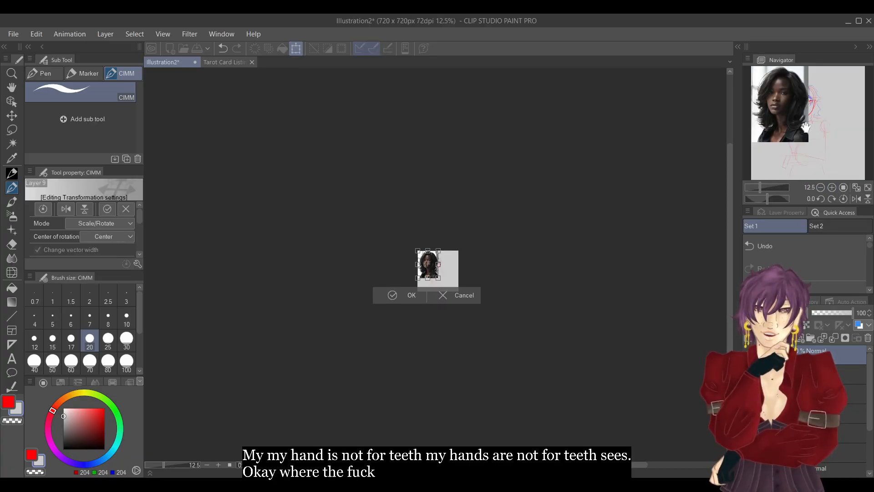
Shrink the portrait photo further and place it in the canvas's upper-right corner beside the new head sketch.
{"action": "left_click_drag", "start_coordinate": [776, 187], "coordinate": [768, 179]}
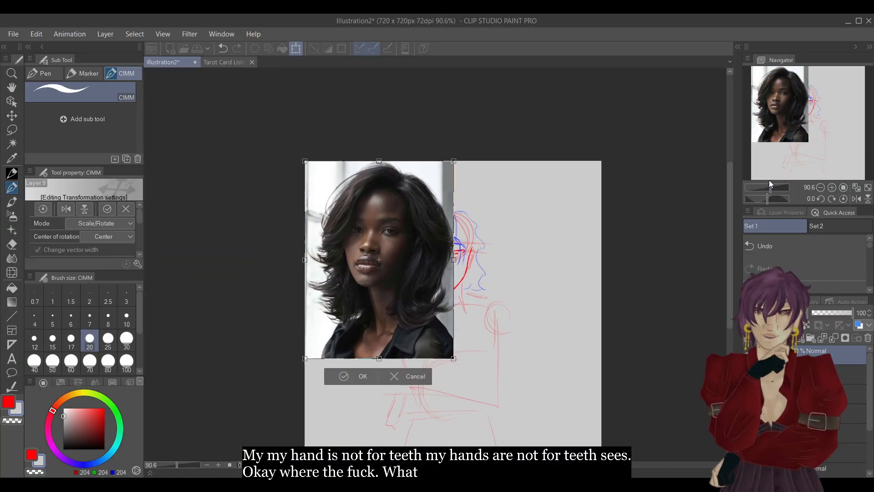
{"action": "left_click_drag", "start_coordinate": [393, 287], "coordinate": [556, 264]}
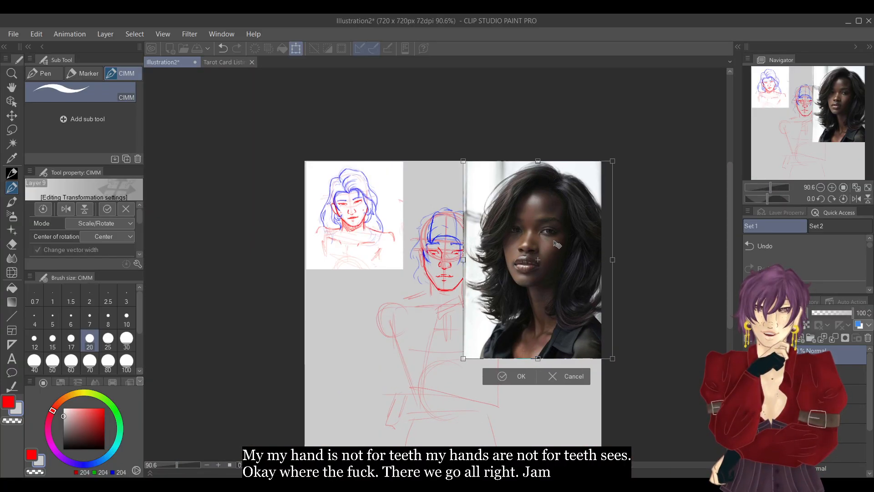
{"action": "left_click_drag", "start_coordinate": [483, 167], "coordinate": [462, 166]}
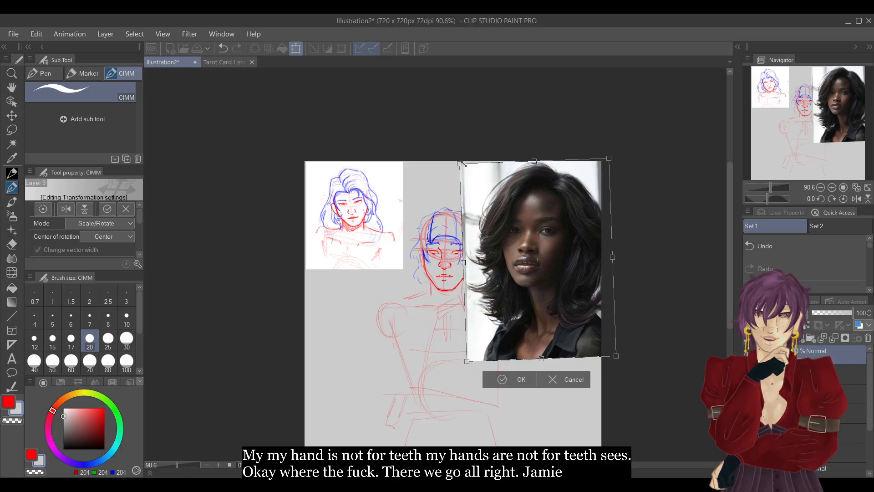
{"action": "left_click", "coordinate": [791, 246]}
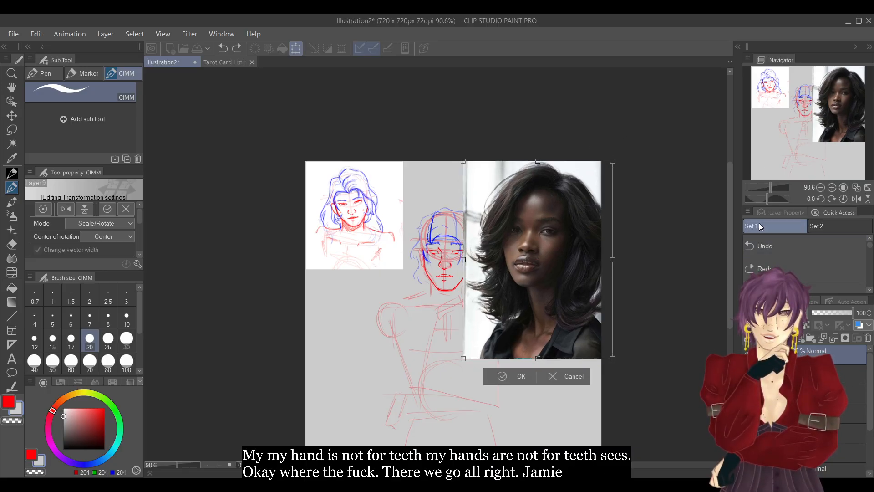
{"action": "left_click_drag", "start_coordinate": [474, 172], "coordinate": [511, 222]}
{"action": "left_click_drag", "start_coordinate": [576, 272], "coordinate": [568, 226]}
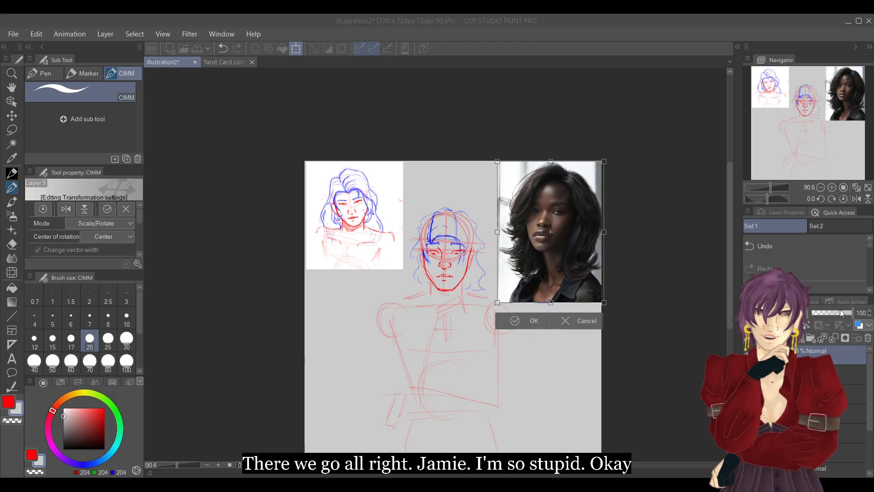
{"action": "left_click", "coordinate": [387, 190]}
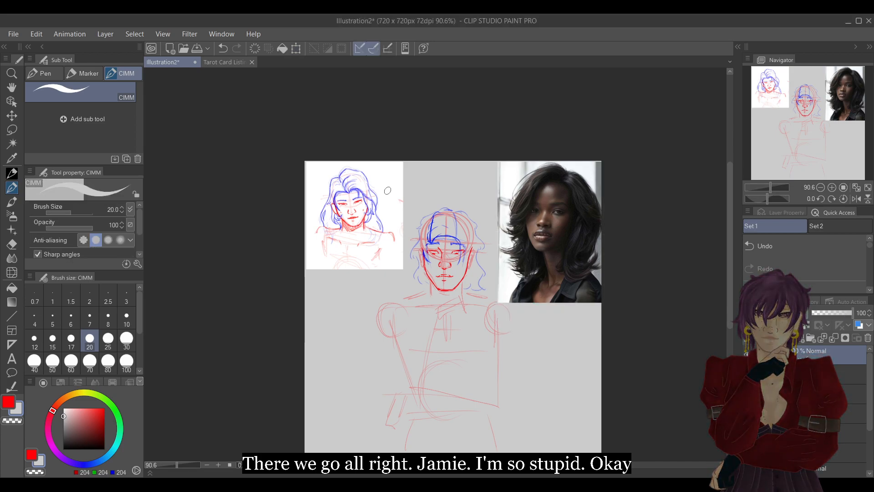
Lower the portrait photo's opacity to 46% and move its layer down the layer stack.
{"action": "left_click", "coordinate": [830, 312]}
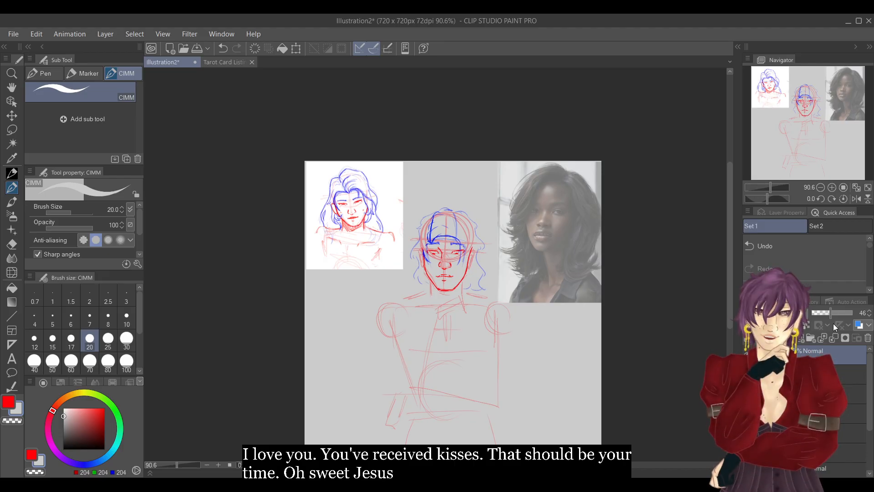
{"action": "left_click", "coordinate": [829, 187]}
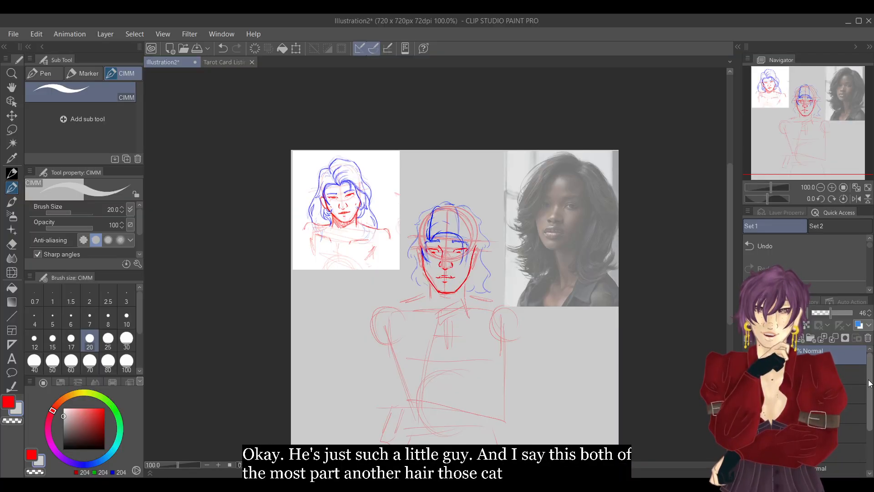
{"action": "left_click_drag", "start_coordinate": [832, 464], "coordinate": [837, 462]}
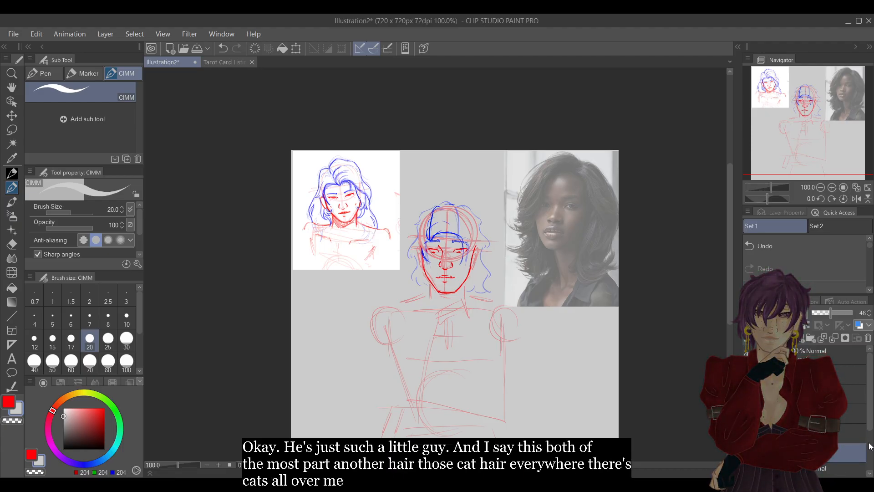
{"action": "left_click_drag", "start_coordinate": [870, 409], "coordinate": [871, 438]}
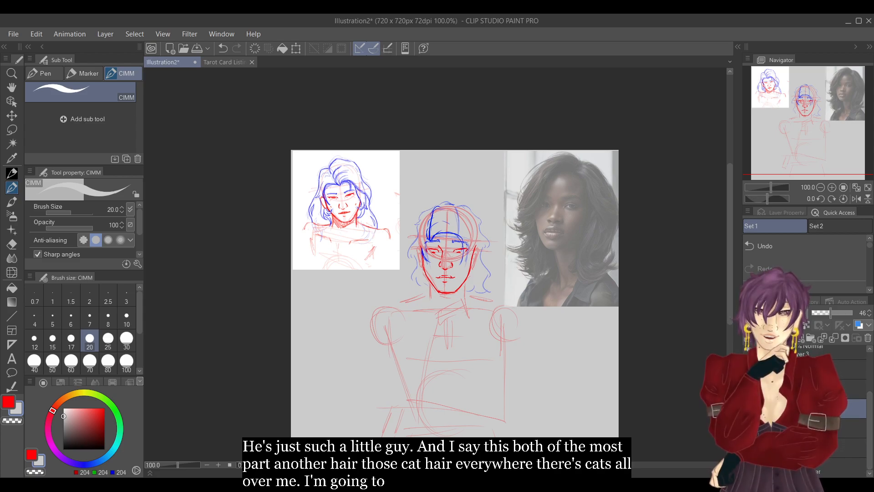
{"action": "left_click_drag", "start_coordinate": [837, 408], "coordinate": [827, 458]}
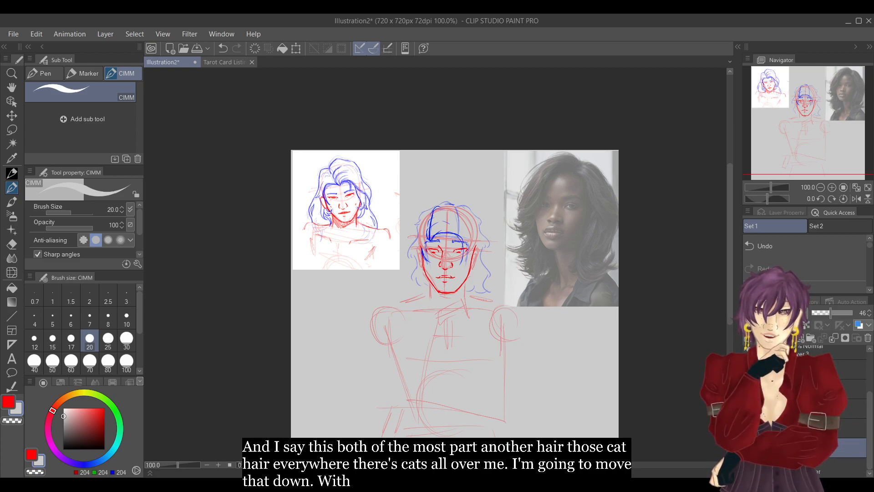
Add a layer folder among the lower layers and select a layer for drawing over the photo.
{"action": "left_click", "coordinate": [810, 338]}
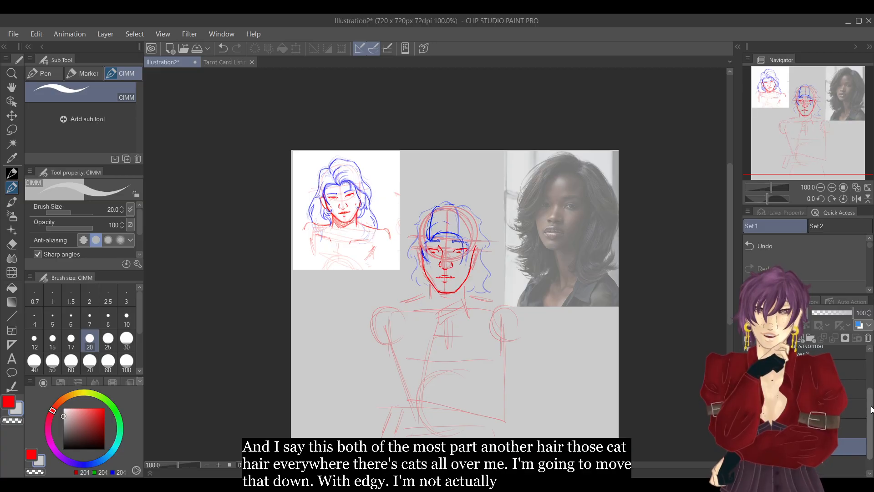
{"action": "left_click_drag", "start_coordinate": [871, 409], "coordinate": [871, 422]}
{"action": "left_click", "coordinate": [830, 411]}
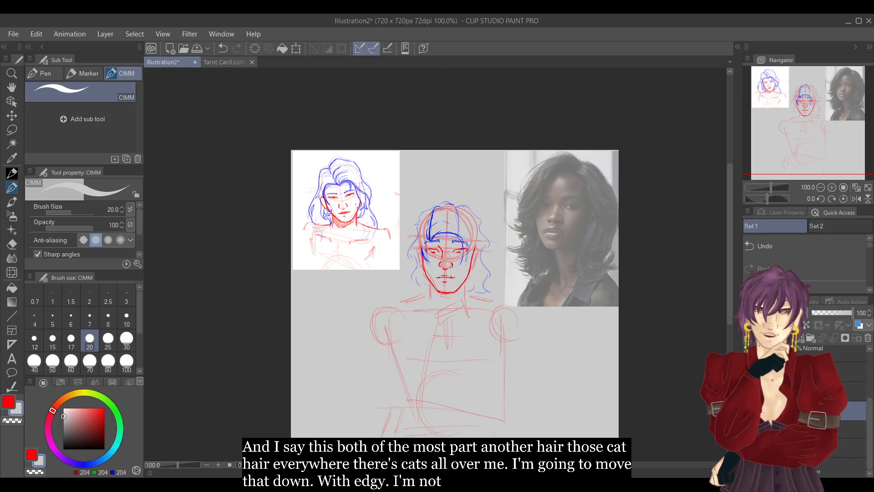
{"action": "left_click_drag", "start_coordinate": [830, 411], "coordinate": [830, 428]}
{"action": "left_click", "coordinate": [831, 447]}
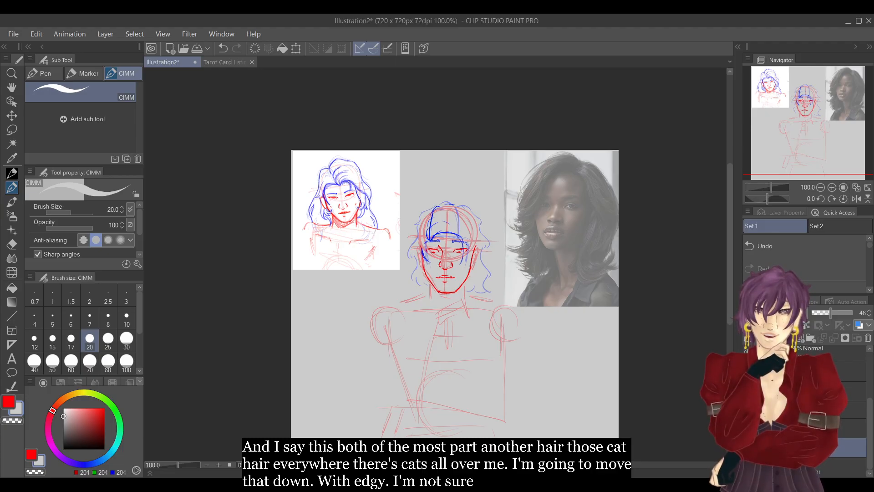
{"action": "left_click", "coordinate": [770, 410]}
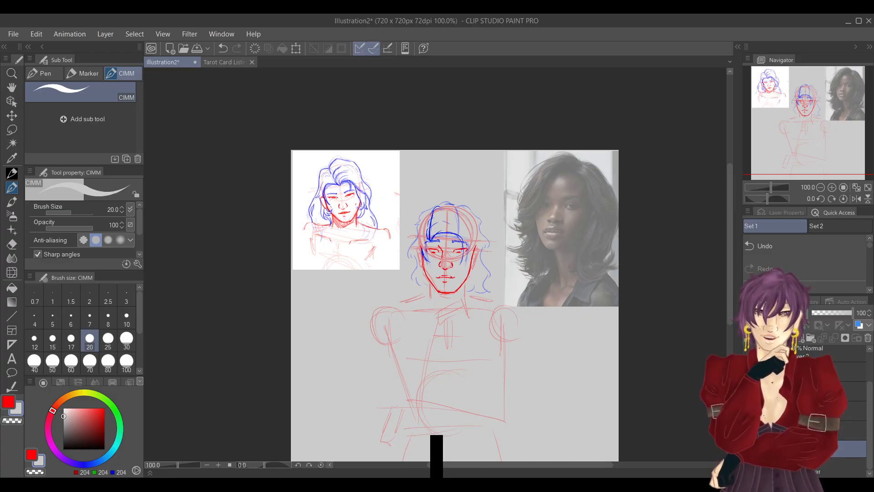
Draw a blue circle over the photo's forehead and eyes, with a curved centre line running down to the mouth.
{"action": "mouse_move", "coordinate": [829, 137]}
{"action": "left_mouse_down"}
{"action": "mouse_move", "coordinate": [819, 148]}
{"action": "mouse_move", "coordinate": [827, 150]}
{"action": "left_mouse_up"}
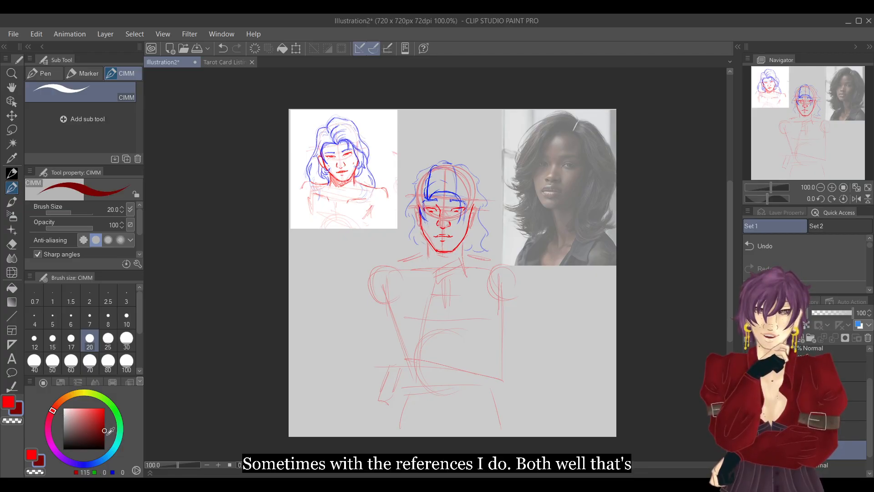
{"action": "left_click", "coordinate": [104, 408]}
{"action": "left_click", "coordinate": [84, 464]}
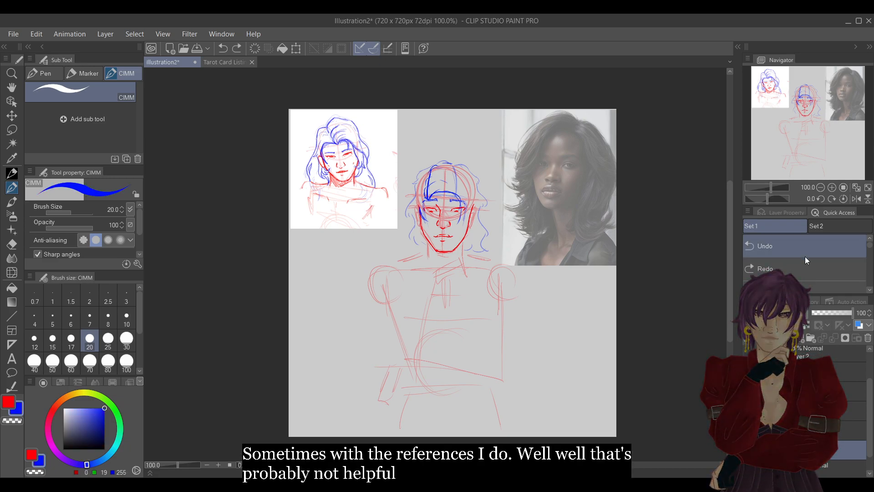
{"action": "left_click", "coordinate": [832, 188]}
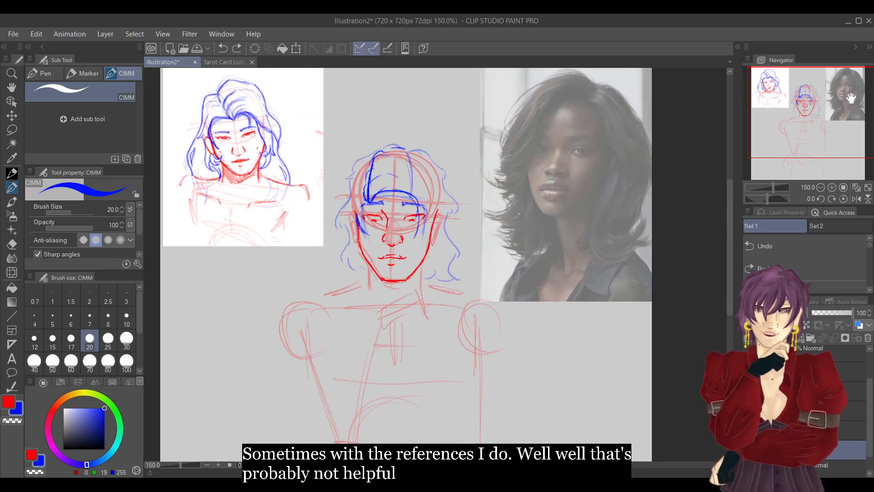
{"action": "mouse_move", "coordinate": [561, 162]}
{"action": "left_mouse_down"}
{"action": "mouse_move", "coordinate": [587, 113]}
{"action": "mouse_move", "coordinate": [555, 200]}
{"action": "left_mouse_up"}
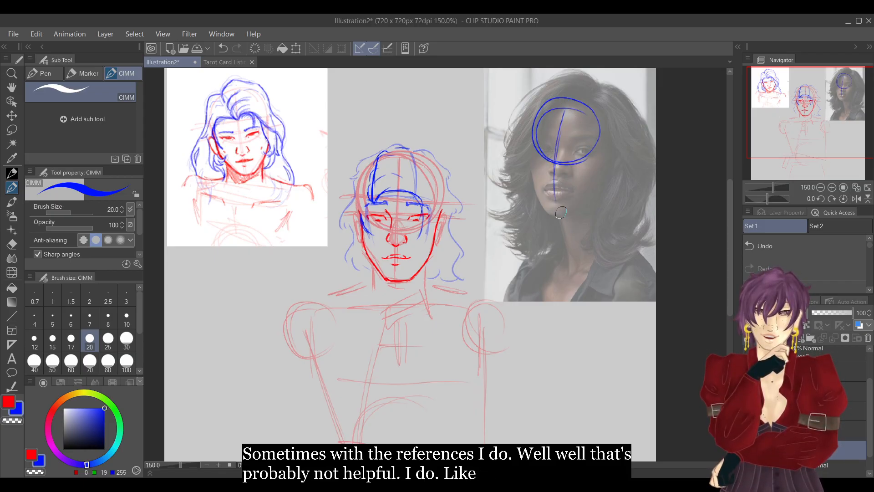
Trace in red the photo's swept crown hair on both sides of the parting and the hairline across the forehead.
{"action": "left_click", "coordinate": [7, 404]}
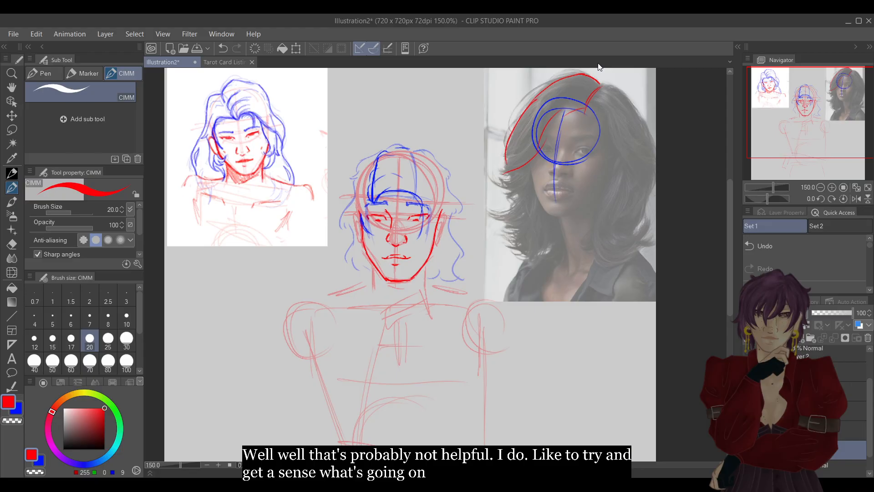
{"action": "mouse_move", "coordinate": [597, 86]}
{"action": "left_mouse_down"}
{"action": "mouse_move", "coordinate": [650, 120]}
{"action": "mouse_move", "coordinate": [655, 139]}
{"action": "left_mouse_up"}
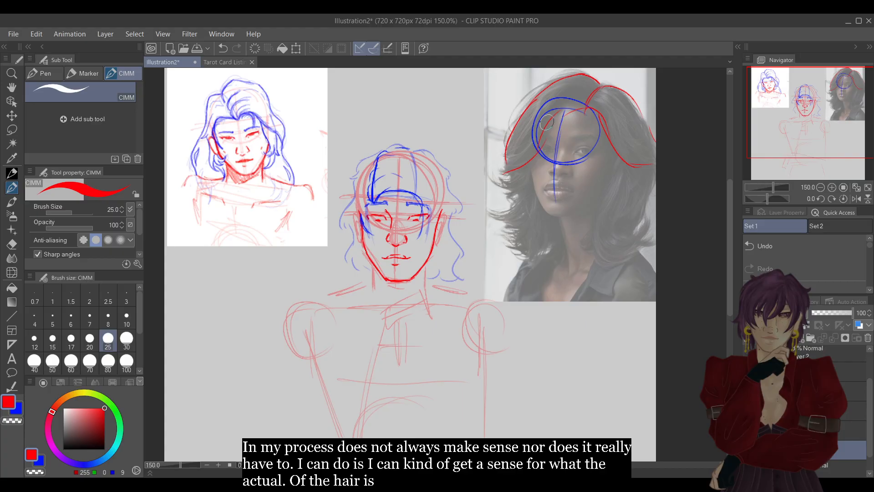
{"action": "left_click_drag", "start_coordinate": [540, 125], "coordinate": [574, 119]}
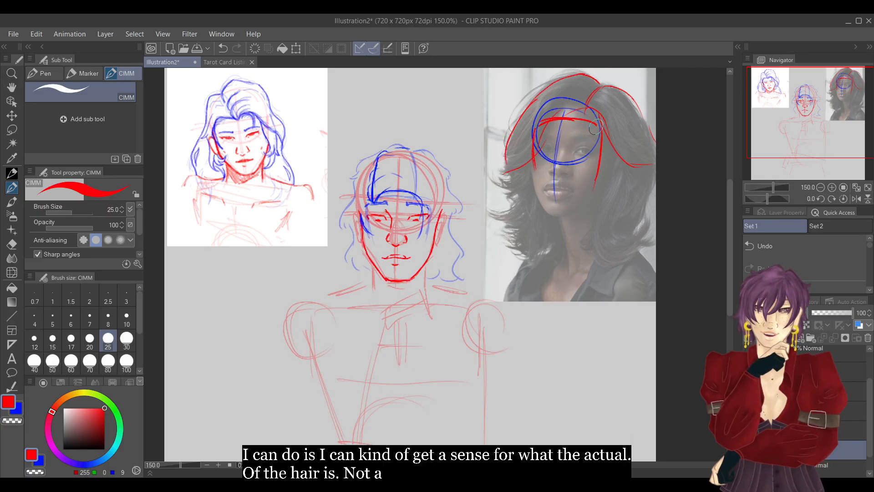
Trace in red the photo's long curled locks on the image-right and the outward-flicked ends on the image-left.
{"action": "mouse_move", "coordinate": [616, 158]}
{"action": "left_mouse_down"}
{"action": "mouse_move", "coordinate": [597, 249]}
{"action": "mouse_move", "coordinate": [617, 263]}
{"action": "mouse_move", "coordinate": [628, 254]}
{"action": "mouse_move", "coordinate": [622, 223]}
{"action": "left_mouse_up"}
{"action": "left_click_drag", "start_coordinate": [652, 179], "coordinate": [637, 221]}
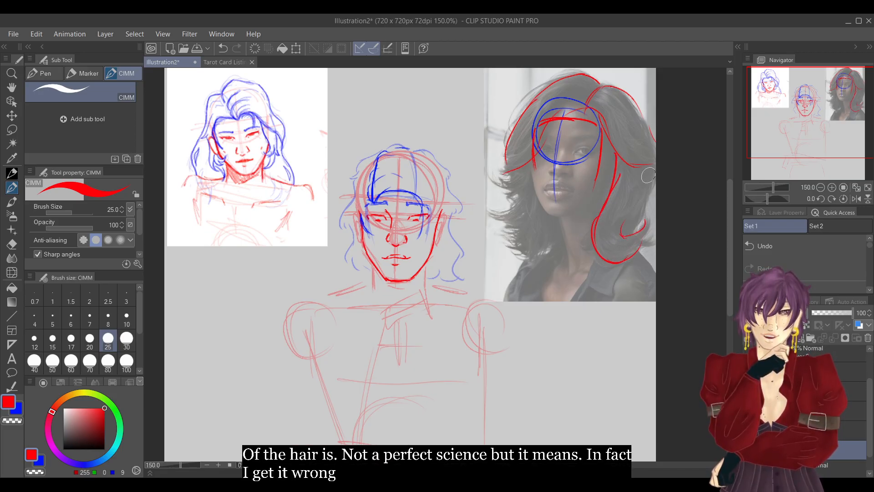
{"action": "mouse_move", "coordinate": [620, 163]}
{"action": "left_mouse_down"}
{"action": "mouse_move", "coordinate": [636, 179]}
{"action": "mouse_move", "coordinate": [621, 224]}
{"action": "mouse_move", "coordinate": [656, 188]}
{"action": "left_mouse_up"}
{"action": "left_click", "coordinate": [795, 242]}
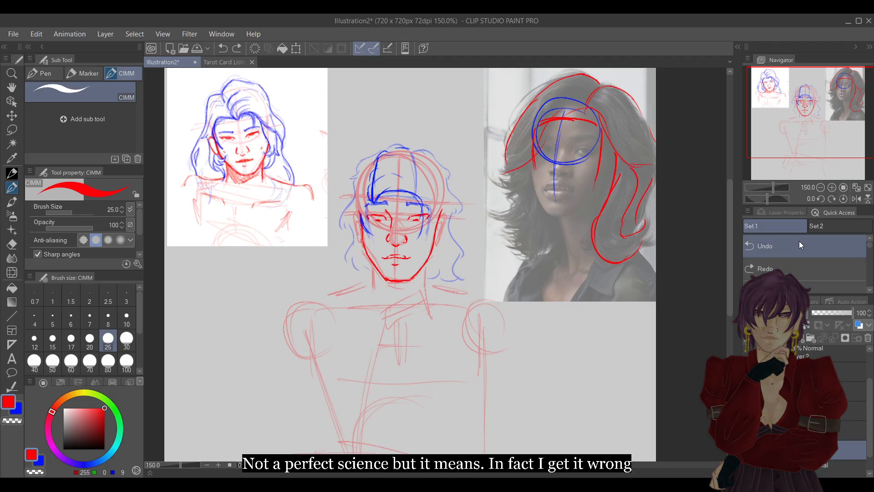
{"action": "left_click_drag", "start_coordinate": [530, 161], "coordinate": [499, 176]}
{"action": "left_click_drag", "start_coordinate": [552, 220], "coordinate": [526, 254]}
{"action": "mouse_move", "coordinate": [531, 205]}
{"action": "left_mouse_down"}
{"action": "mouse_move", "coordinate": [500, 227]}
{"action": "mouse_move", "coordinate": [530, 179]}
{"action": "left_mouse_up"}
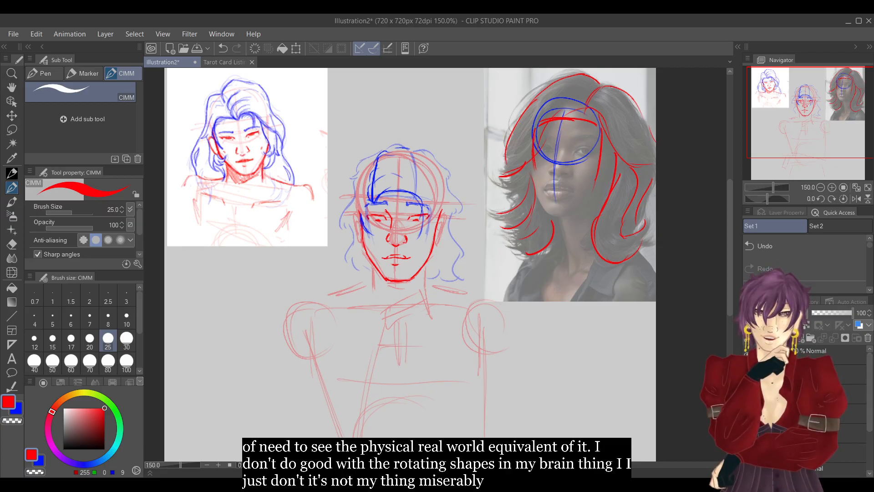
Switch to blue and lower the opacity of the layer holding the reference sketch and photo tracing to 38%.
{"action": "left_click", "coordinate": [17, 412]}
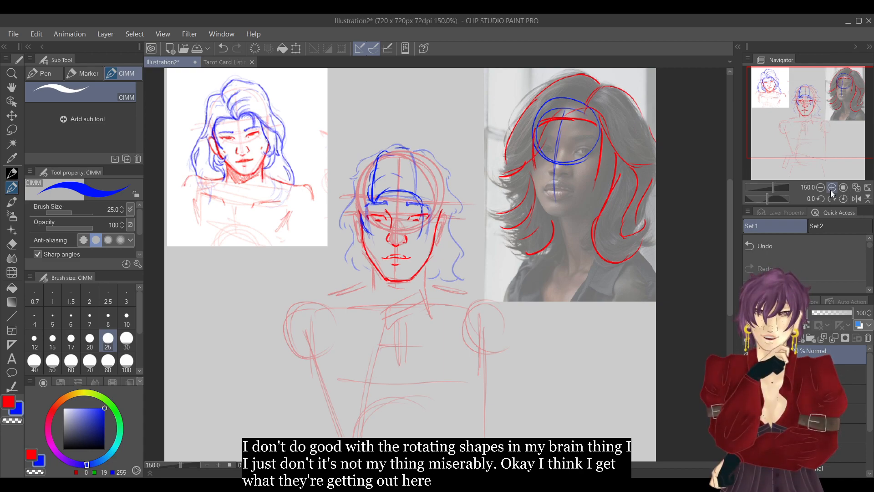
{"action": "left_click_drag", "start_coordinate": [872, 396], "coordinate": [871, 431]}
{"action": "left_click", "coordinate": [770, 430]}
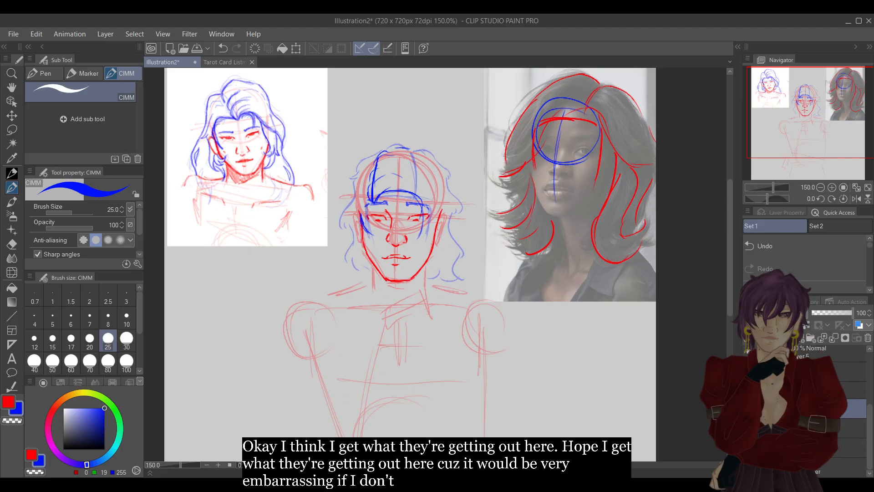
{"action": "mouse_move", "coordinate": [832, 314]}
{"action": "left_mouse_down"}
{"action": "mouse_move", "coordinate": [843, 312]}
{"action": "mouse_move", "coordinate": [827, 315]}
{"action": "left_mouse_up"}
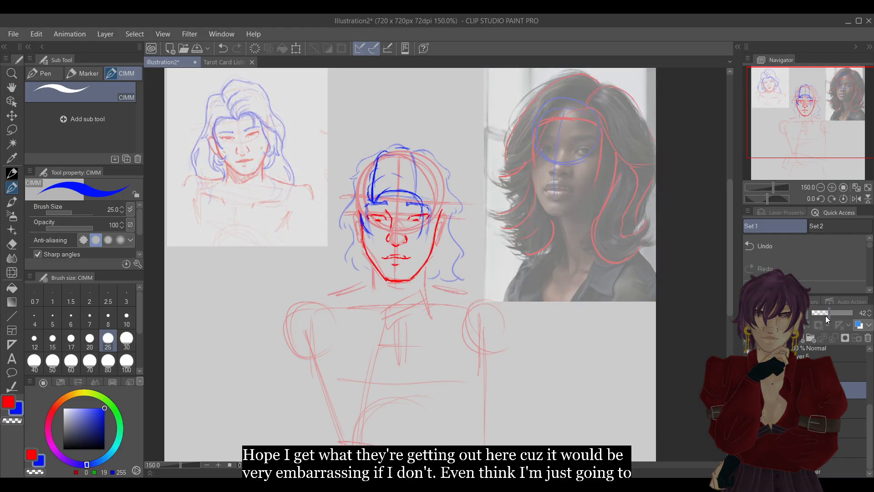
{"action": "left_click", "coordinate": [770, 390]}
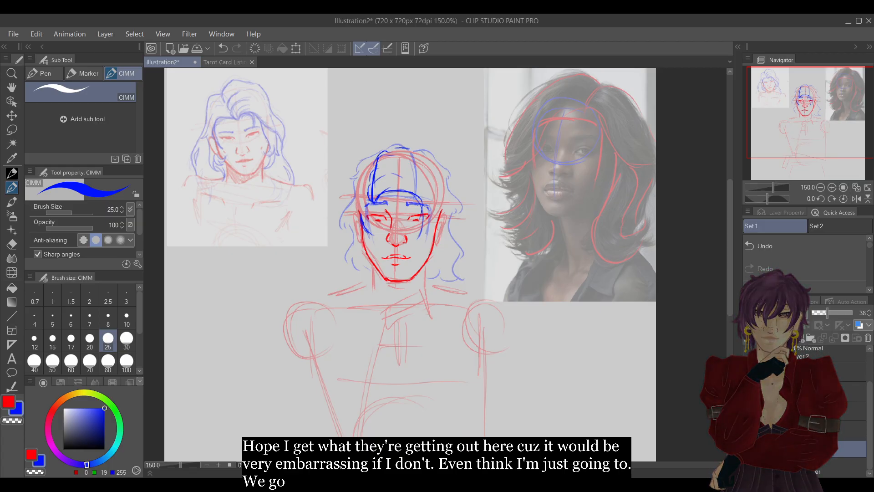
Hide the two old hair sketch layers and delete the faint layer holding the previous blue hairline guide.
{"action": "left_click_drag", "start_coordinate": [870, 396], "coordinate": [864, 341]}
{"action": "left_click", "coordinate": [829, 354]}
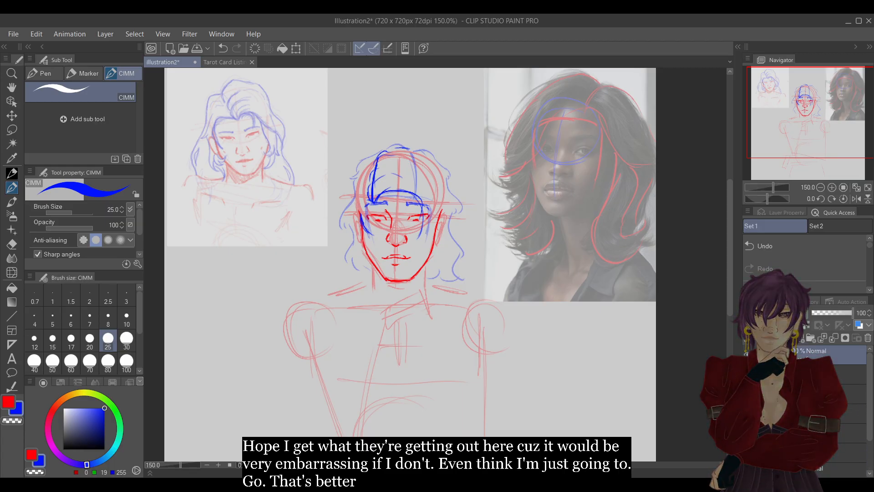
{"action": "left_click", "coordinate": [746, 353]}
{"action": "left_click", "coordinate": [746, 374]}
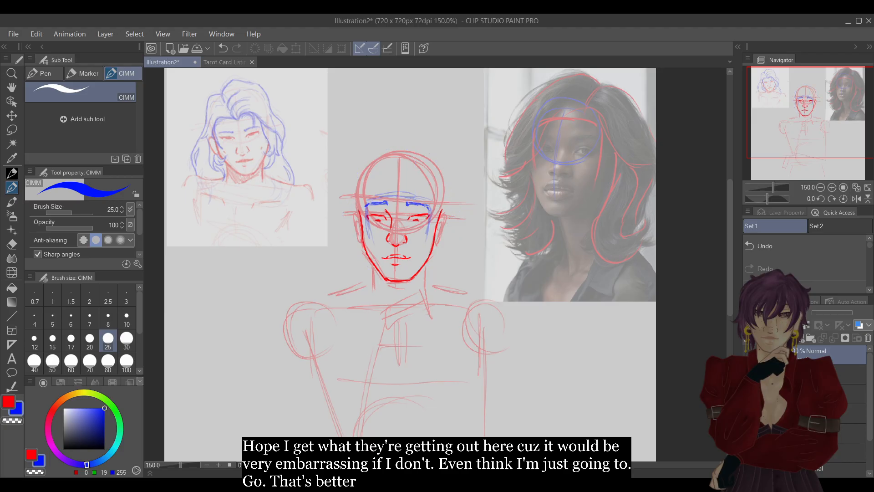
{"action": "left_click", "coordinate": [828, 413]}
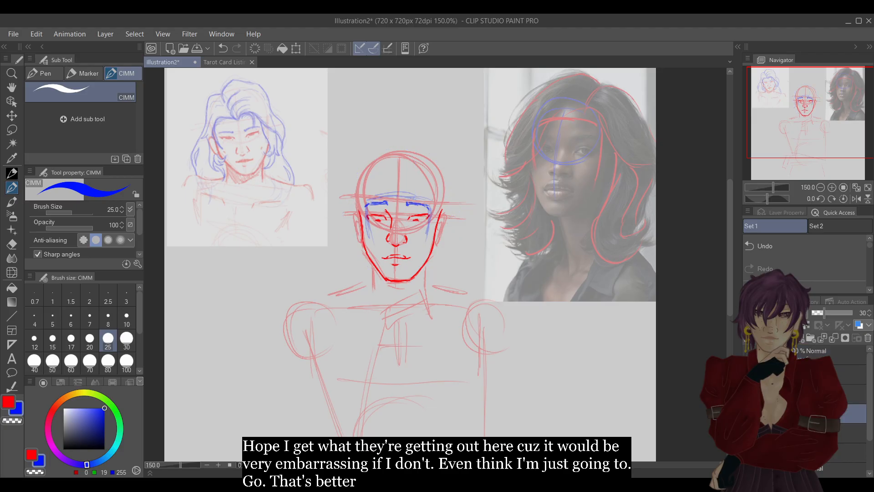
{"action": "left_click", "coordinate": [868, 338]}
{"action": "left_click", "coordinate": [833, 356]}
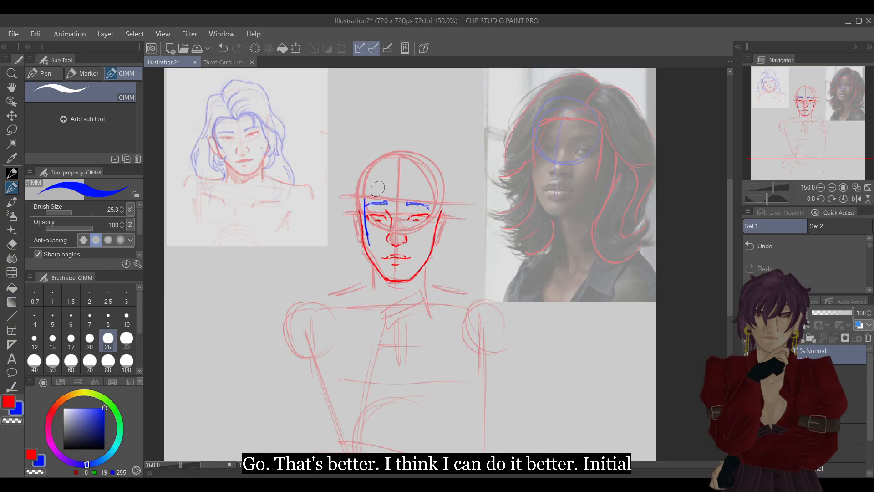
Draw a new blue hairline across the forehead just above the eyebrows and down both sides of the face.
{"action": "left_click_drag", "start_coordinate": [365, 199], "coordinate": [406, 197]}
{"action": "key", "text": "ctrl+z"}
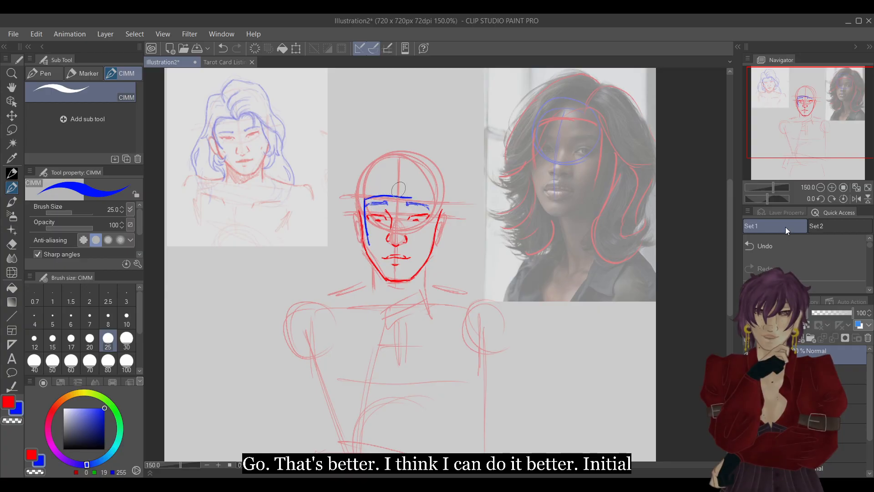
{"action": "left_click_drag", "start_coordinate": [365, 199], "coordinate": [382, 200]}
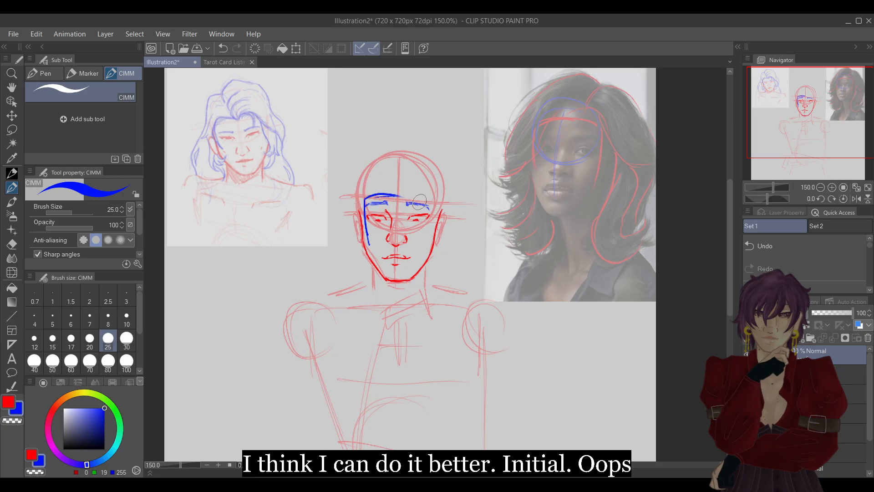
{"action": "left_click", "coordinate": [852, 199]}
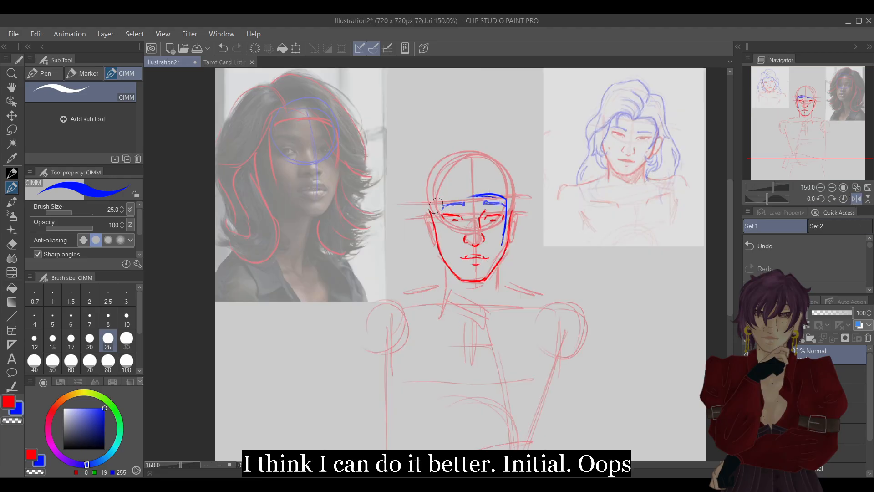
{"action": "mouse_move", "coordinate": [439, 203]}
{"action": "left_mouse_down"}
{"action": "mouse_move", "coordinate": [483, 198]}
{"action": "mouse_move", "coordinate": [447, 190]}
{"action": "mouse_move", "coordinate": [439, 204]}
{"action": "mouse_move", "coordinate": [442, 250]}
{"action": "left_mouse_up"}
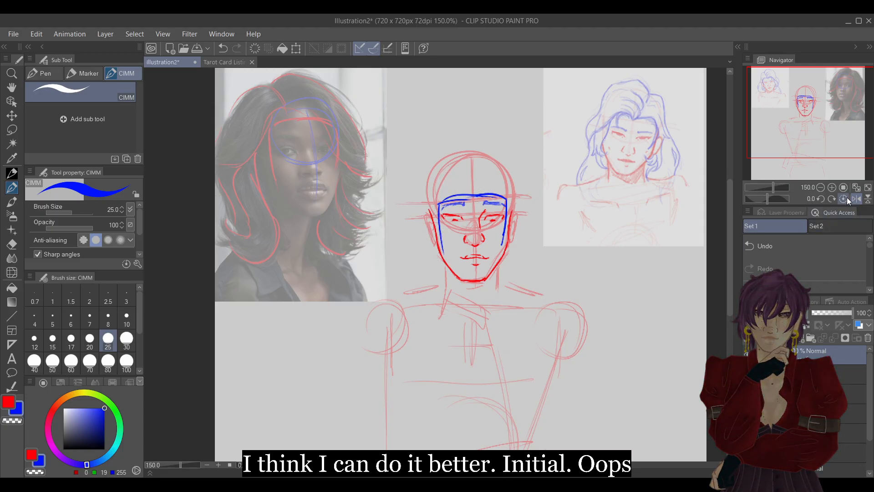
{"action": "left_click", "coordinate": [857, 199]}
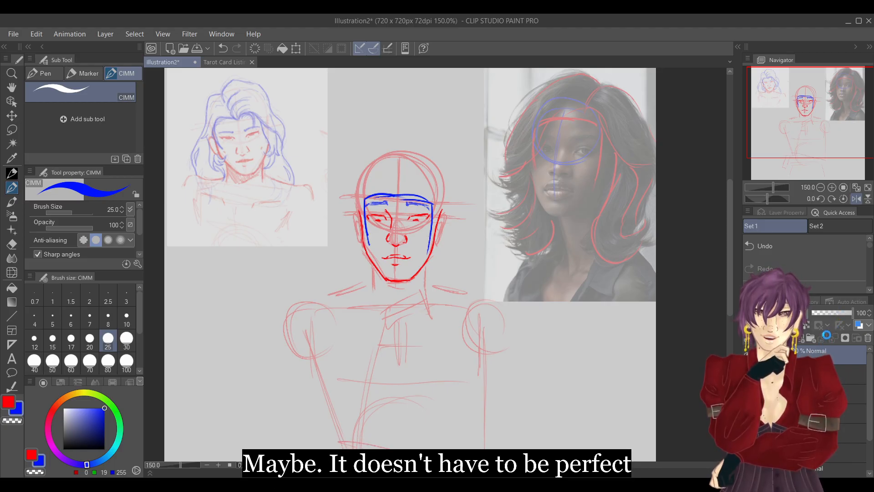
Lower the opacity of the new hairline layer and add a fresh layer for the hair.
{"action": "left_click", "coordinate": [832, 312]}
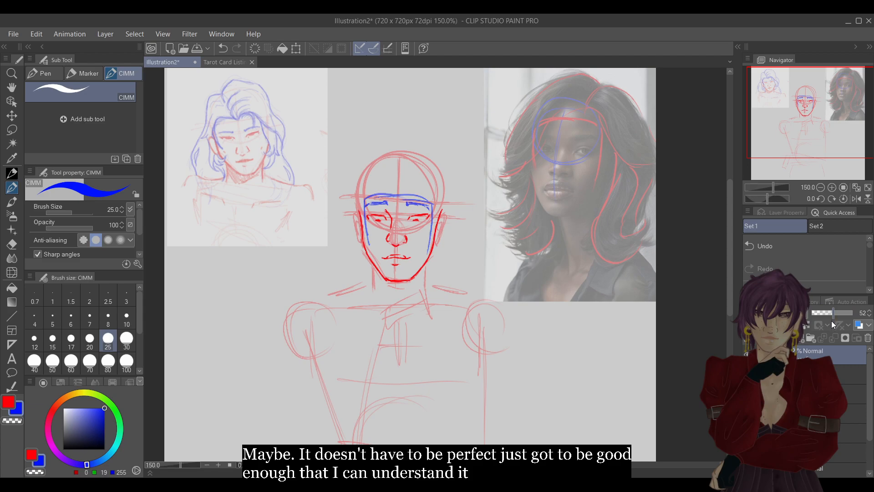
{"action": "left_click", "coordinate": [826, 314]}
{"action": "left_click", "coordinate": [788, 338]}
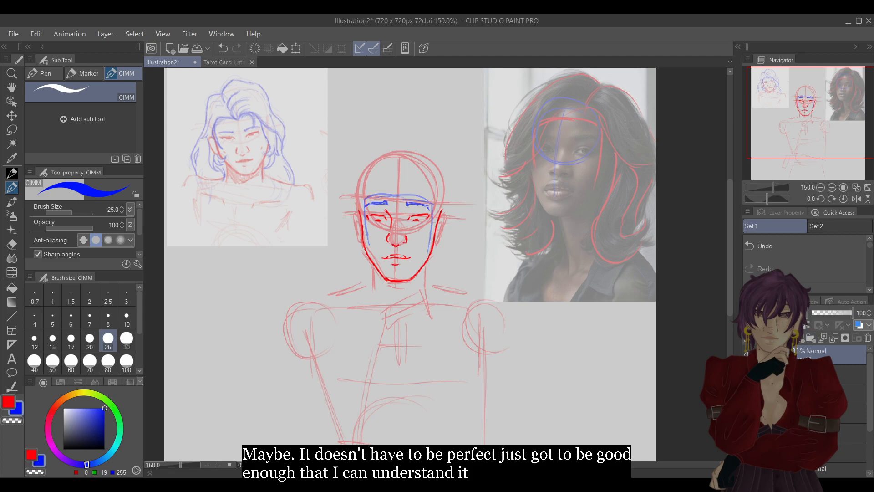
Try a blue parting line with short rounded fringe curls over the eyebrows, and erase the whole attempt.
{"action": "left_click", "coordinate": [831, 188]}
{"action": "left_click_drag", "start_coordinate": [826, 133], "coordinate": [816, 114]}
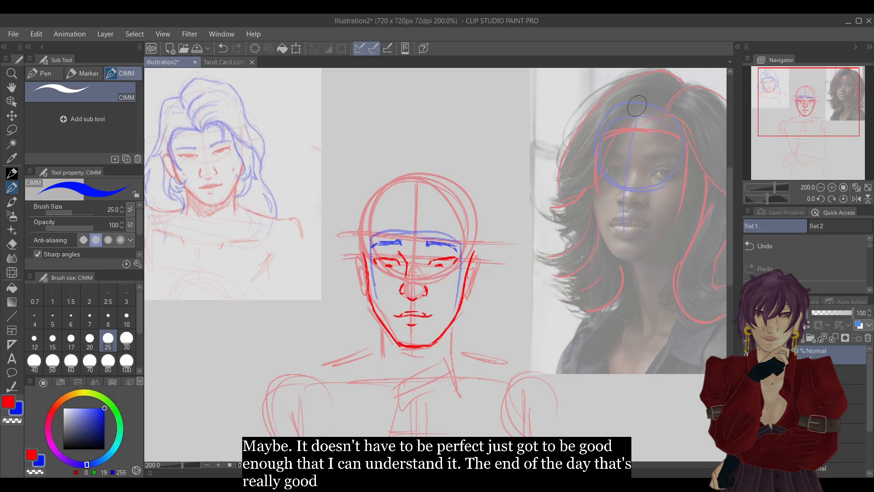
{"action": "mouse_move", "coordinate": [407, 222]}
{"action": "left_mouse_down"}
{"action": "mouse_move", "coordinate": [428, 231]}
{"action": "mouse_move", "coordinate": [397, 226]}
{"action": "mouse_move", "coordinate": [390, 251]}
{"action": "left_mouse_up"}
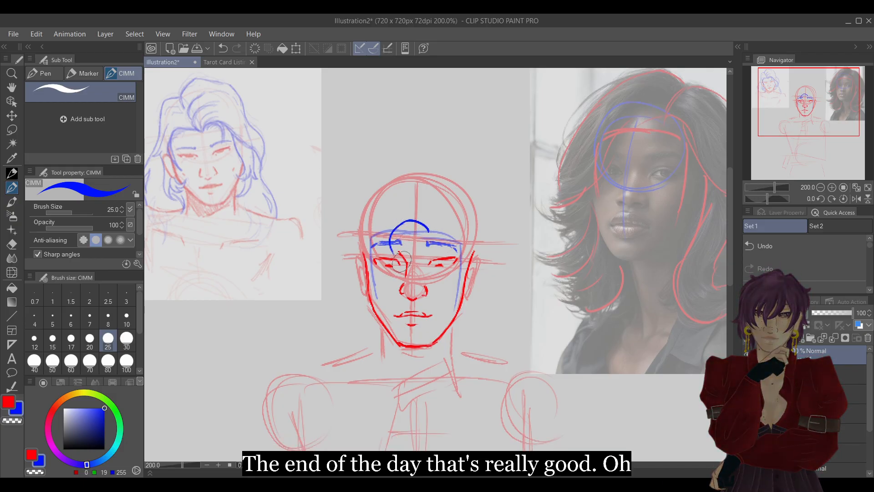
{"action": "mouse_move", "coordinate": [429, 231]}
{"action": "left_mouse_down"}
{"action": "mouse_move", "coordinate": [444, 233]}
{"action": "mouse_move", "coordinate": [456, 253]}
{"action": "mouse_move", "coordinate": [447, 262]}
{"action": "left_mouse_up"}
{"action": "mouse_move", "coordinate": [430, 224]}
{"action": "left_mouse_down"}
{"action": "mouse_move", "coordinate": [432, 203]}
{"action": "mouse_move", "coordinate": [412, 173]}
{"action": "left_mouse_up"}
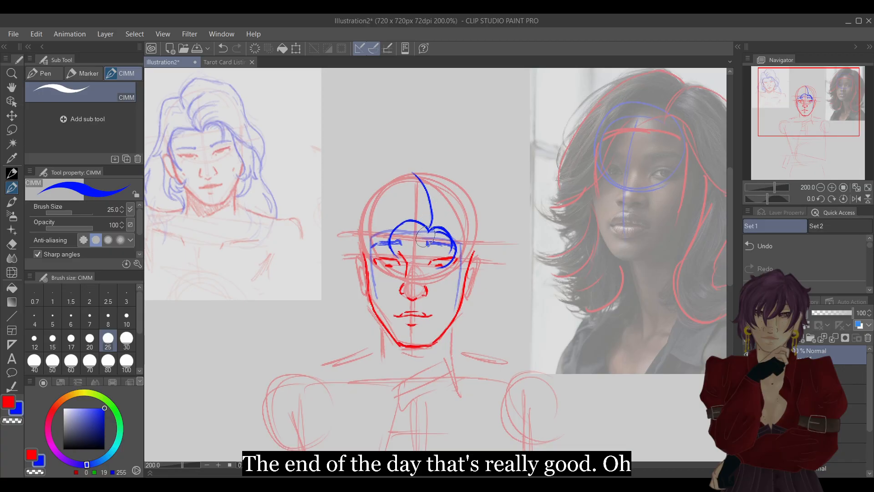
{"action": "mouse_move", "coordinate": [428, 232]}
{"action": "left_mouse_down"}
{"action": "mouse_move", "coordinate": [391, 244]}
{"action": "mouse_move", "coordinate": [451, 243]}
{"action": "left_mouse_up"}
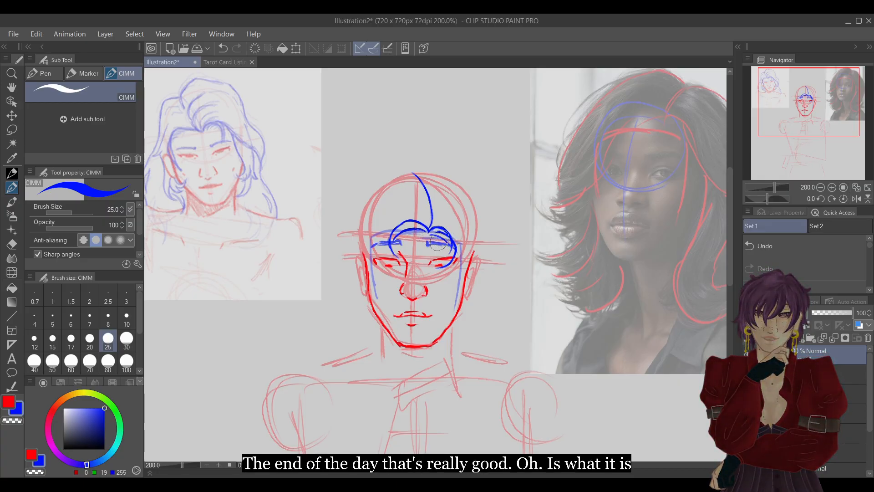
{"action": "mouse_move", "coordinate": [400, 224]}
{"action": "left_mouse_down"}
{"action": "mouse_move", "coordinate": [395, 230]}
{"action": "mouse_move", "coordinate": [423, 226]}
{"action": "left_mouse_up"}
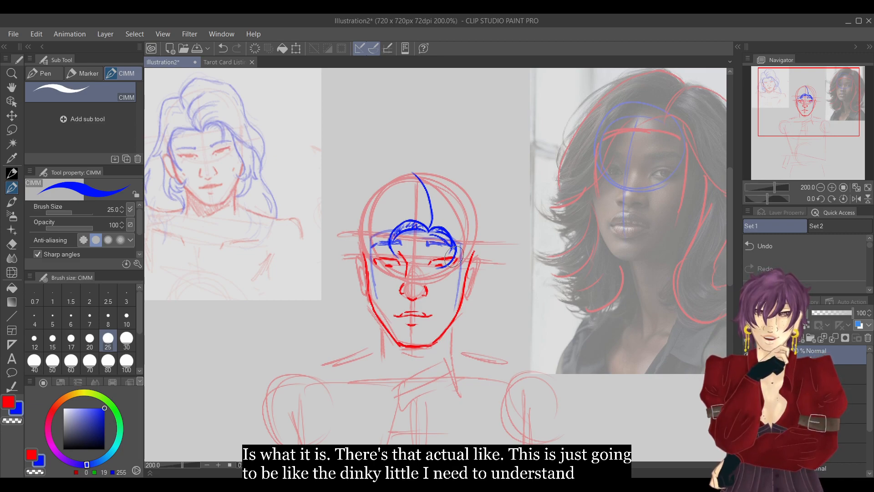
{"action": "mouse_move", "coordinate": [213, 110]}
{"action": "left_mouse_down"}
{"action": "mouse_move", "coordinate": [236, 144]}
{"action": "mouse_move", "coordinate": [222, 109]}
{"action": "mouse_move", "coordinate": [207, 138]}
{"action": "mouse_move", "coordinate": [209, 108]}
{"action": "mouse_move", "coordinate": [232, 125]}
{"action": "left_mouse_up"}
{"action": "key", "text": "e"}
{"action": "key", "text": "p"}
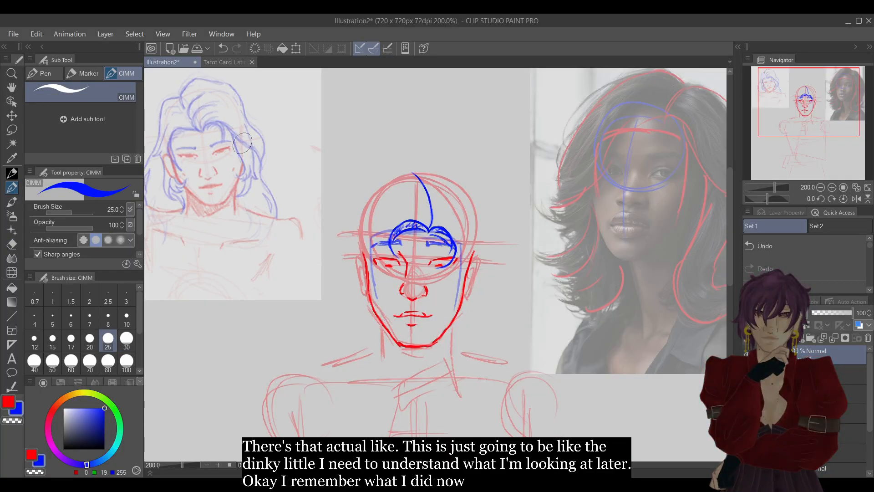
{"action": "key", "text": "e"}
{"action": "mouse_move", "coordinate": [412, 173]}
{"action": "left_mouse_down"}
{"action": "mouse_move", "coordinate": [436, 224]}
{"action": "mouse_move", "coordinate": [436, 217]}
{"action": "mouse_move", "coordinate": [412, 225]}
{"action": "mouse_move", "coordinate": [430, 224]}
{"action": "mouse_move", "coordinate": [455, 245]}
{"action": "mouse_move", "coordinate": [446, 286]}
{"action": "left_mouse_up"}
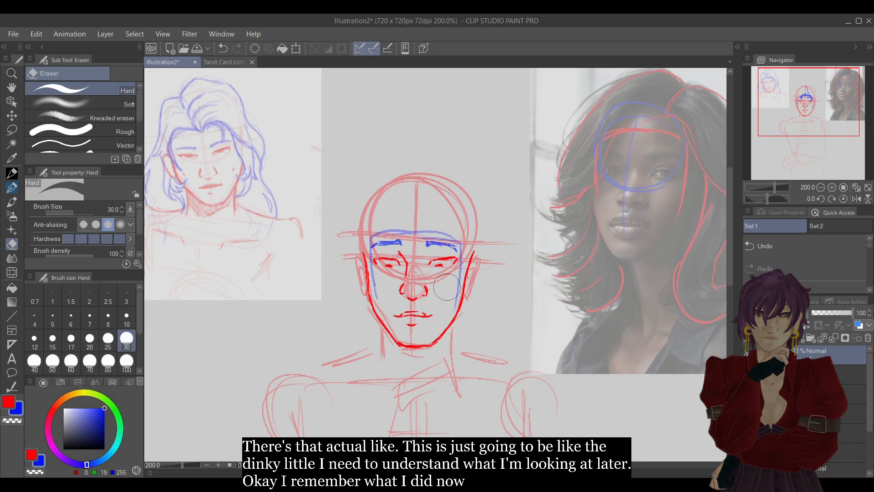
Draw a curved blue parting with fringe strands sweeping to both sides, and the crown outline on the image-left.
{"action": "key", "text": "p"}
{"action": "left_click_drag", "start_coordinate": [437, 230], "coordinate": [416, 170]}
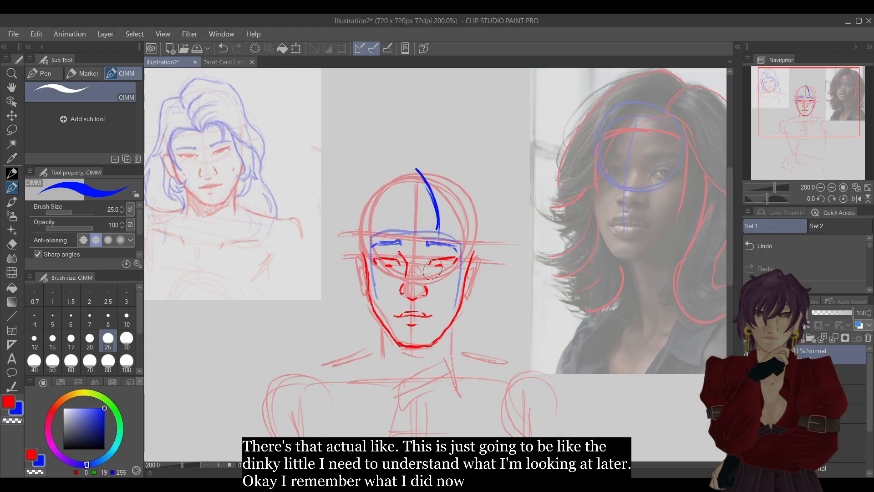
{"action": "mouse_move", "coordinate": [438, 231]}
{"action": "left_mouse_down"}
{"action": "mouse_move", "coordinate": [392, 237]}
{"action": "mouse_move", "coordinate": [370, 264]}
{"action": "mouse_move", "coordinate": [390, 246]}
{"action": "left_mouse_up"}
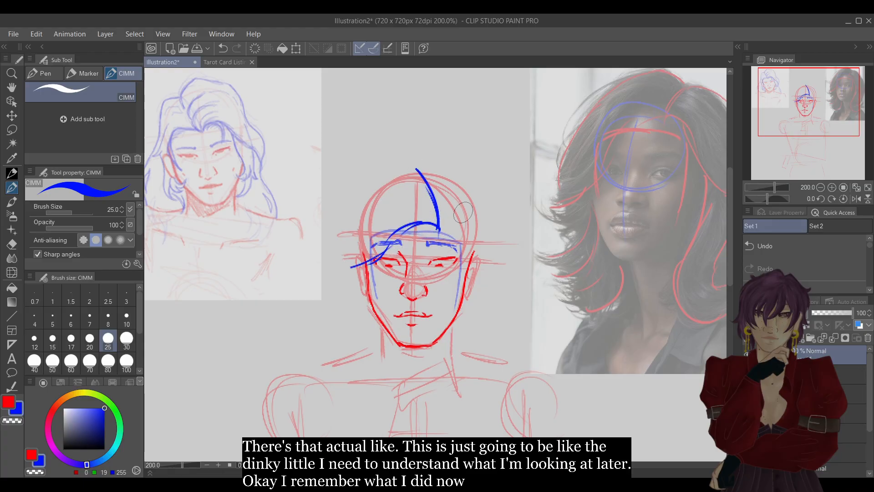
{"action": "left_click_drag", "start_coordinate": [440, 229], "coordinate": [455, 237]}
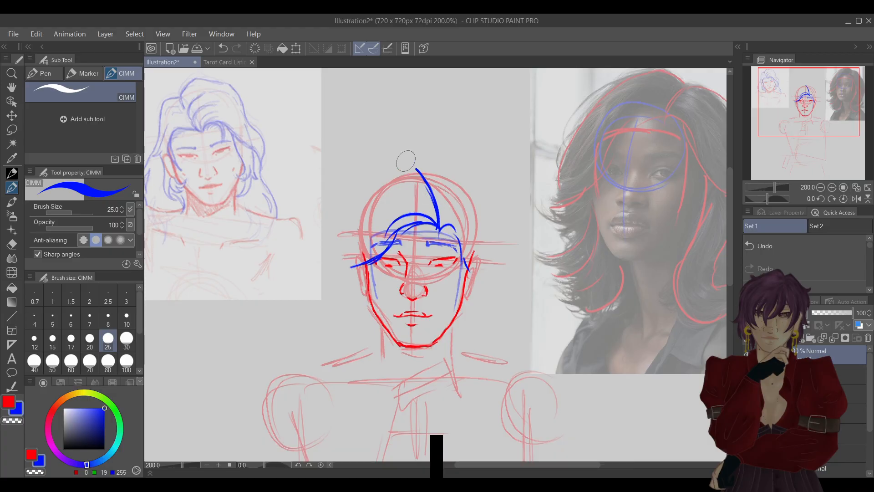
{"action": "left_click_drag", "start_coordinate": [415, 167], "coordinate": [397, 170]}
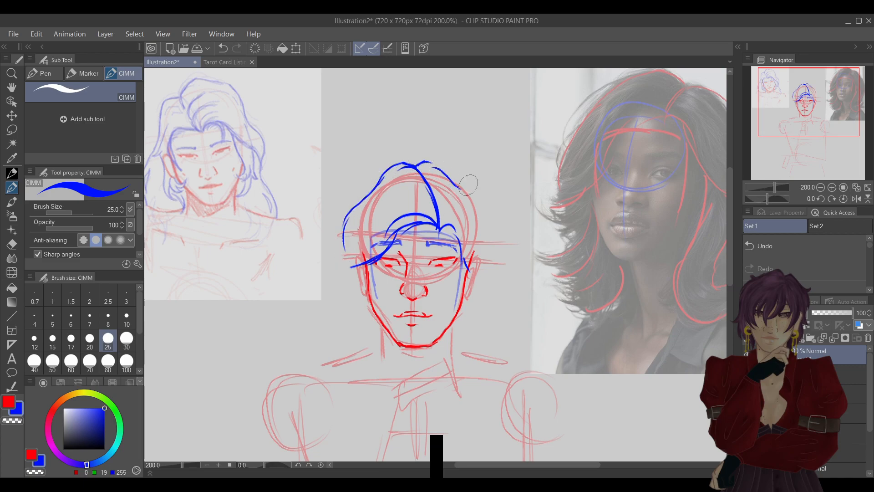
Try the blue crown outline on the image-right of the parting, working in a mirrored view.
{"action": "left_click_drag", "start_coordinate": [437, 161], "coordinate": [469, 200]}
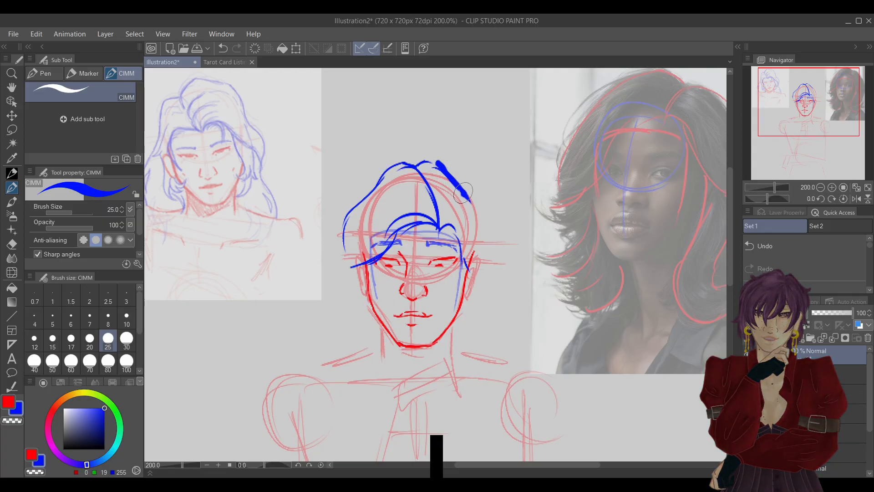
{"action": "key", "text": "e"}
{"action": "left_click", "coordinate": [809, 250]}
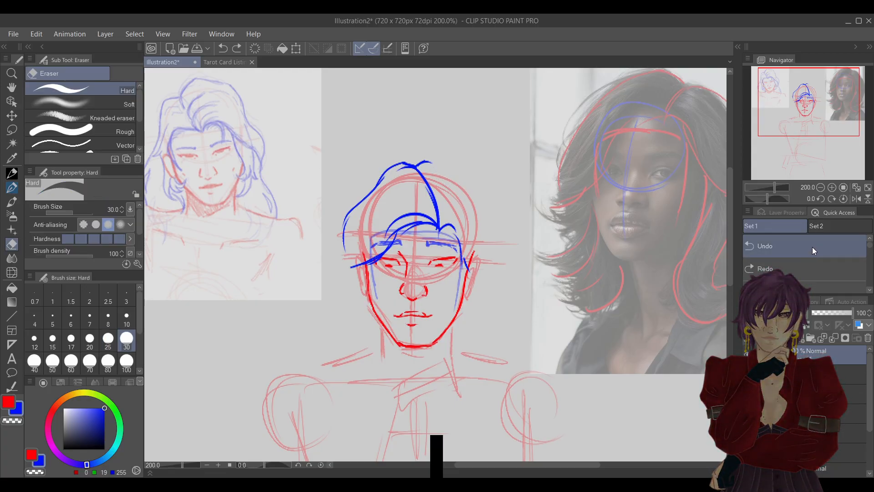
{"action": "left_click", "coordinate": [855, 200]}
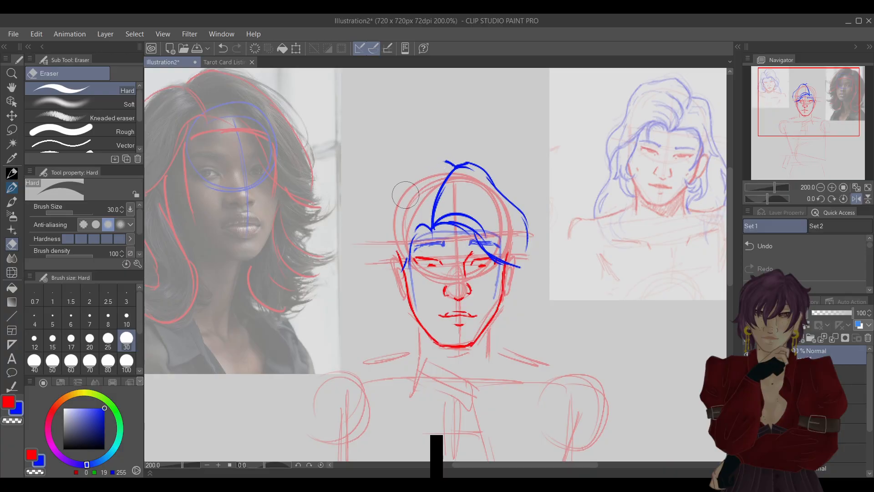
{"action": "left_click", "coordinate": [12, 189]}
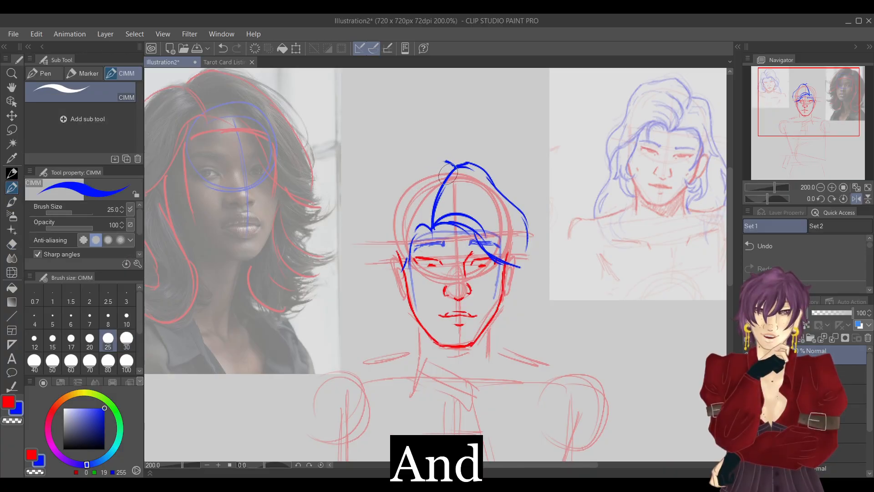
{"action": "left_click", "coordinate": [778, 251]}
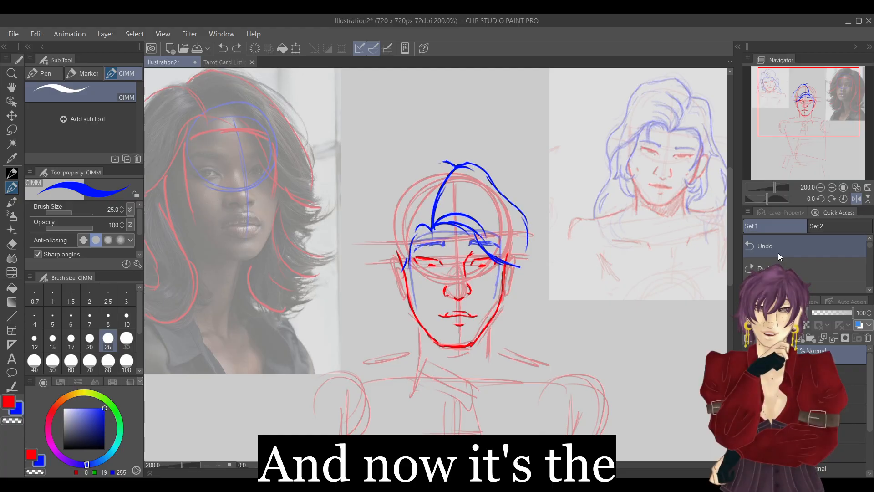
{"action": "mouse_move", "coordinate": [439, 163]}
{"action": "left_mouse_down"}
{"action": "mouse_move", "coordinate": [412, 170]}
{"action": "mouse_move", "coordinate": [373, 254]}
{"action": "left_mouse_up"}
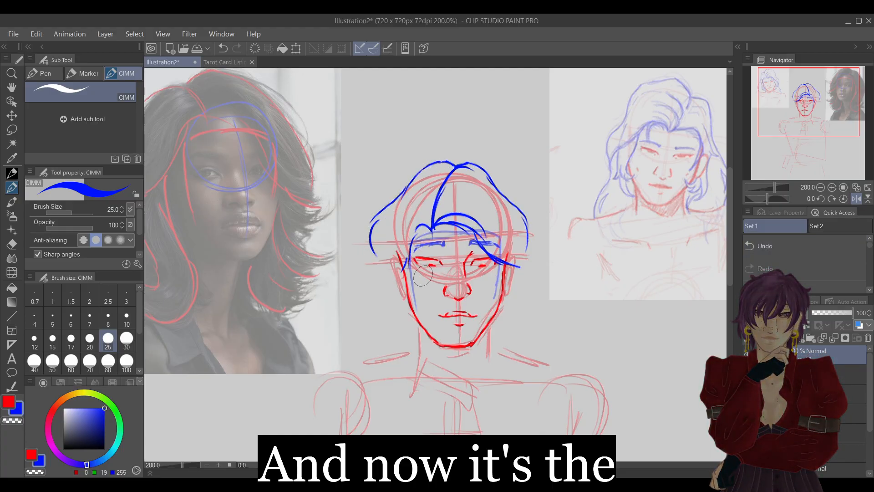
{"action": "left_click", "coordinate": [856, 199]}
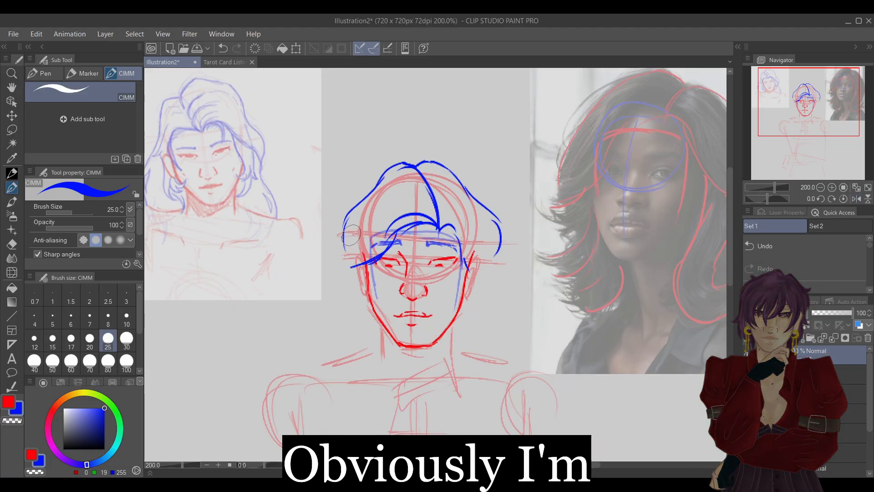
Rework the crown outline on the image-right closer to the head, and erase the attempt.
{"action": "key", "text": "ctrl+z"}
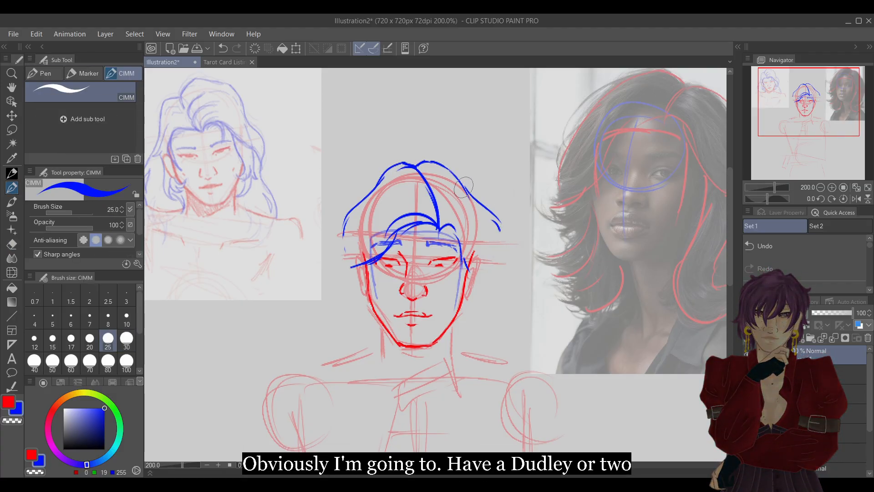
{"action": "key", "text": "e"}
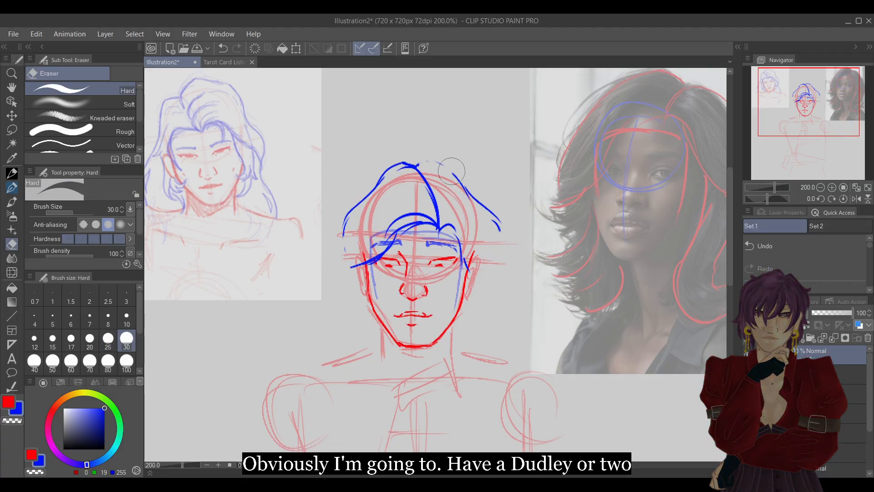
{"action": "key", "text": "p"}
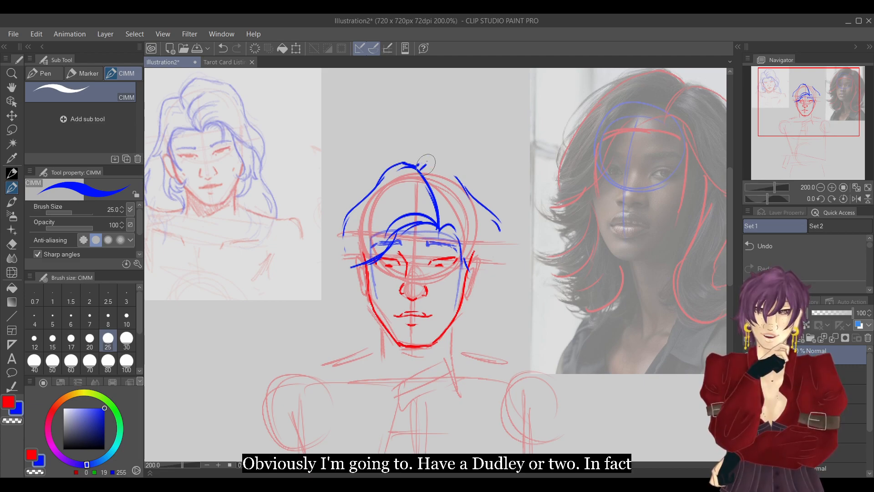
{"action": "mouse_move", "coordinate": [456, 174]}
{"action": "left_mouse_down"}
{"action": "mouse_move", "coordinate": [476, 233]}
{"action": "mouse_move", "coordinate": [496, 211]}
{"action": "left_mouse_up"}
{"action": "key", "text": "e"}
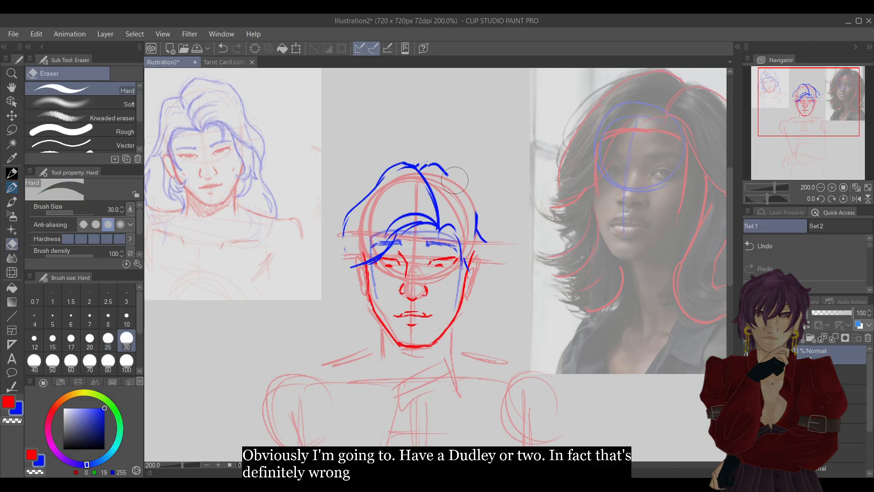
Draw in blue the wavy crown outline down the image-right side, and outward-flicked hair ends on both sides of the jaw.
{"action": "key", "text": "p"}
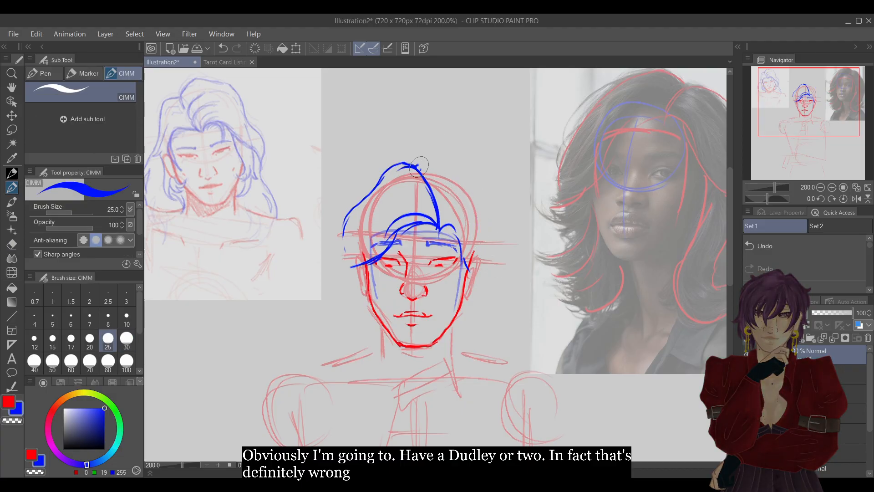
{"action": "mouse_move", "coordinate": [420, 163]}
{"action": "left_mouse_down"}
{"action": "mouse_move", "coordinate": [467, 176]}
{"action": "mouse_move", "coordinate": [484, 247]}
{"action": "left_mouse_up"}
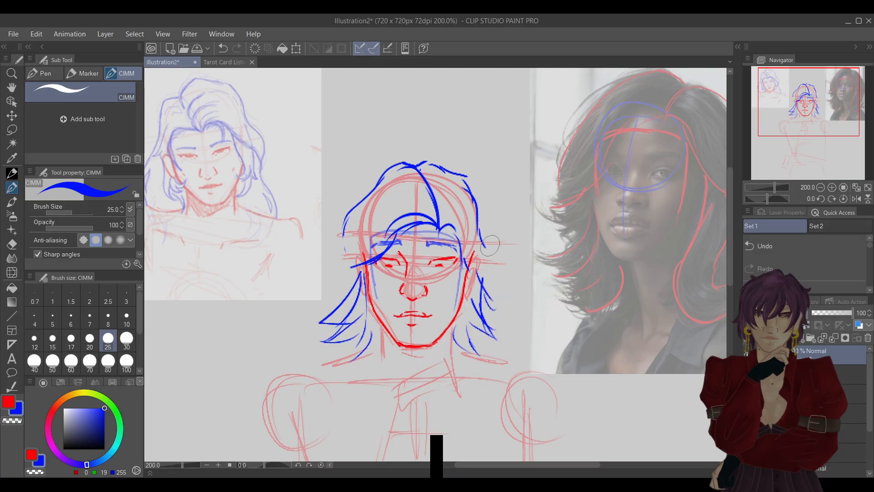
Erase the flicked hair ends at the image-right of the jaw and redraw them in blue as looser curled strands.
{"action": "mouse_move", "coordinate": [801, 120]}
{"action": "left_mouse_down"}
{"action": "mouse_move", "coordinate": [820, 116]}
{"action": "mouse_move", "coordinate": [808, 117]}
{"action": "left_mouse_up"}
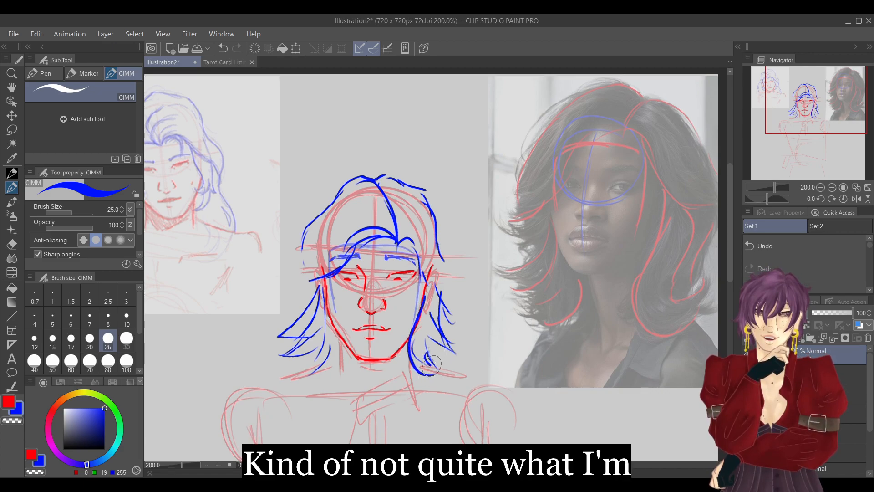
{"action": "key", "text": "e"}
{"action": "mouse_move", "coordinate": [427, 357]}
{"action": "left_mouse_down"}
{"action": "mouse_move", "coordinate": [425, 336]}
{"action": "mouse_move", "coordinate": [435, 371]}
{"action": "mouse_move", "coordinate": [453, 349]}
{"action": "mouse_move", "coordinate": [443, 313]}
{"action": "left_mouse_up"}
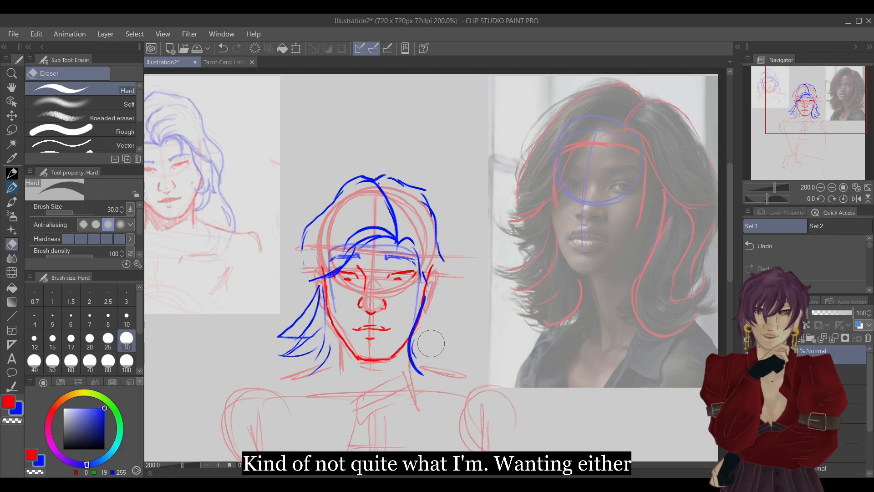
{"action": "key", "text": "p"}
{"action": "left_click_drag", "start_coordinate": [421, 354], "coordinate": [443, 363]}
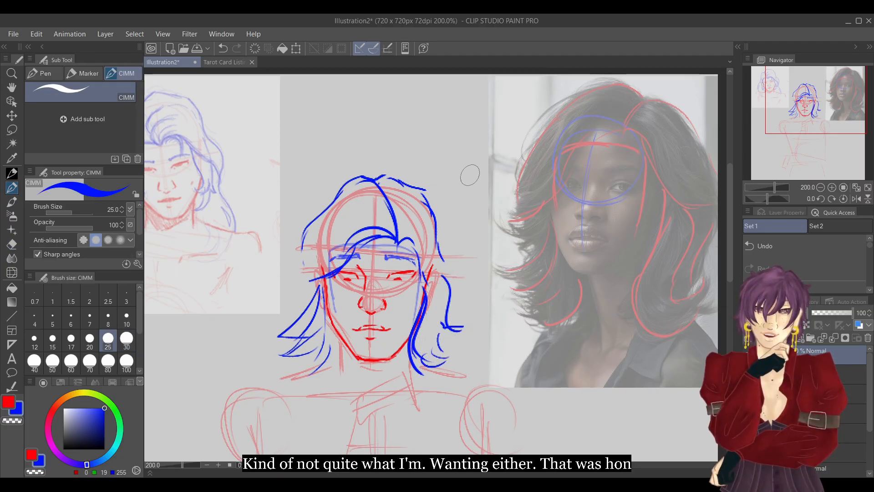
Erase the spiky hair ends at the image-left of the jaw and redraw them in blue as soft outward-curling strands.
{"action": "mouse_move", "coordinate": [287, 319]}
{"action": "left_mouse_down"}
{"action": "mouse_move", "coordinate": [278, 355]}
{"action": "mouse_move", "coordinate": [298, 328]}
{"action": "mouse_move", "coordinate": [276, 351]}
{"action": "mouse_move", "coordinate": [280, 334]}
{"action": "left_mouse_up"}
{"action": "key", "text": "e"}
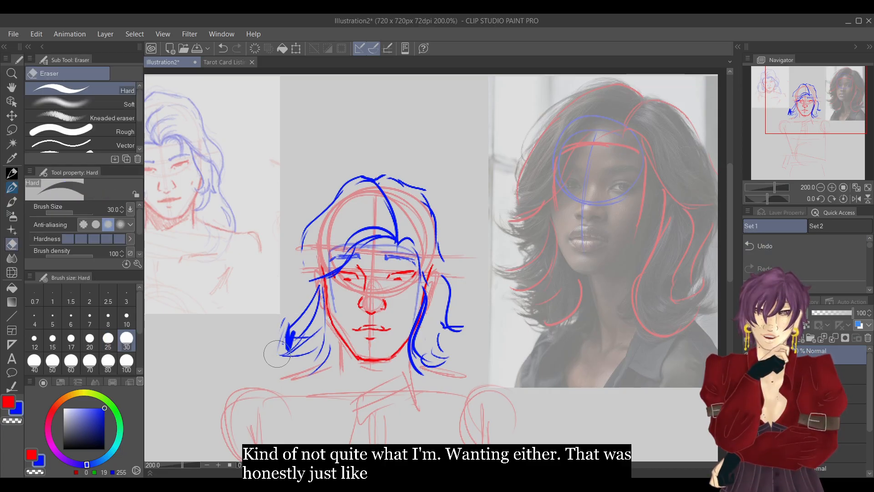
{"action": "left_click", "coordinate": [12, 187]}
{"action": "left_click", "coordinate": [12, 244]}
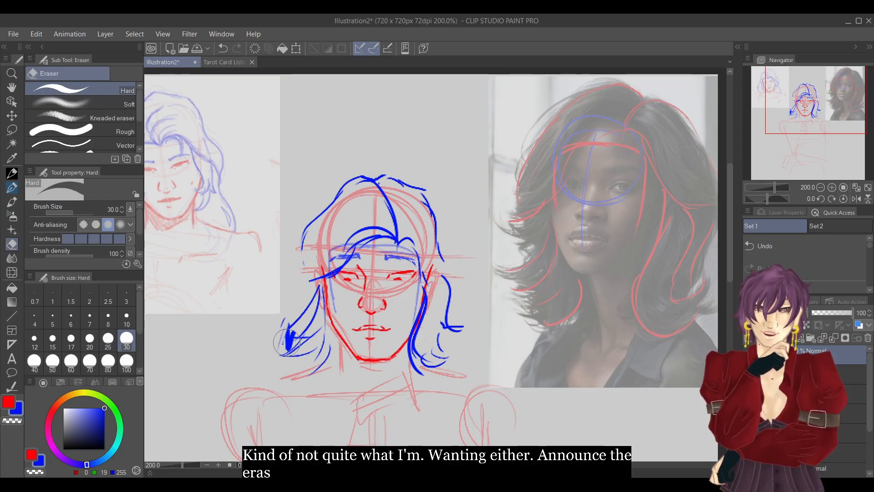
{"action": "mouse_move", "coordinate": [286, 319]}
{"action": "left_mouse_down"}
{"action": "mouse_move", "coordinate": [287, 361]}
{"action": "mouse_move", "coordinate": [302, 352]}
{"action": "mouse_move", "coordinate": [301, 327]}
{"action": "mouse_move", "coordinate": [313, 377]}
{"action": "mouse_move", "coordinate": [324, 361]}
{"action": "mouse_move", "coordinate": [318, 298]}
{"action": "mouse_move", "coordinate": [305, 316]}
{"action": "mouse_move", "coordinate": [320, 293]}
{"action": "mouse_move", "coordinate": [319, 343]}
{"action": "left_mouse_up"}
{"action": "key", "text": "p"}
{"action": "mouse_move", "coordinate": [323, 290]}
{"action": "left_mouse_down"}
{"action": "mouse_move", "coordinate": [333, 351]}
{"action": "mouse_move", "coordinate": [290, 364]}
{"action": "left_mouse_up"}
{"action": "left_click_drag", "start_coordinate": [309, 324], "coordinate": [286, 349]}
{"action": "mouse_move", "coordinate": [302, 281]}
{"action": "left_mouse_down"}
{"action": "mouse_move", "coordinate": [306, 301]}
{"action": "mouse_move", "coordinate": [287, 318]}
{"action": "left_mouse_up"}
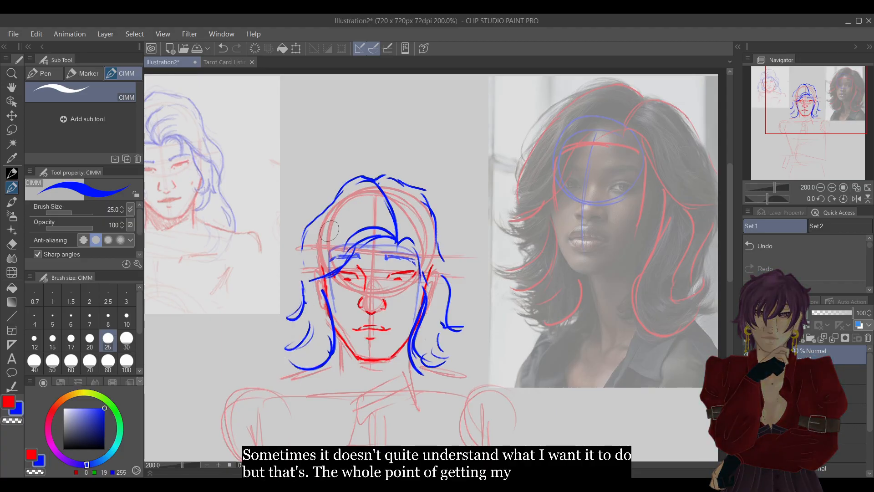
Fade the rough hair layer and, on a new layer, redraw the blue fringe sweeping from the parting to both sides.
{"action": "left_click", "coordinate": [833, 312]}
{"action": "left_click", "coordinate": [789, 338]}
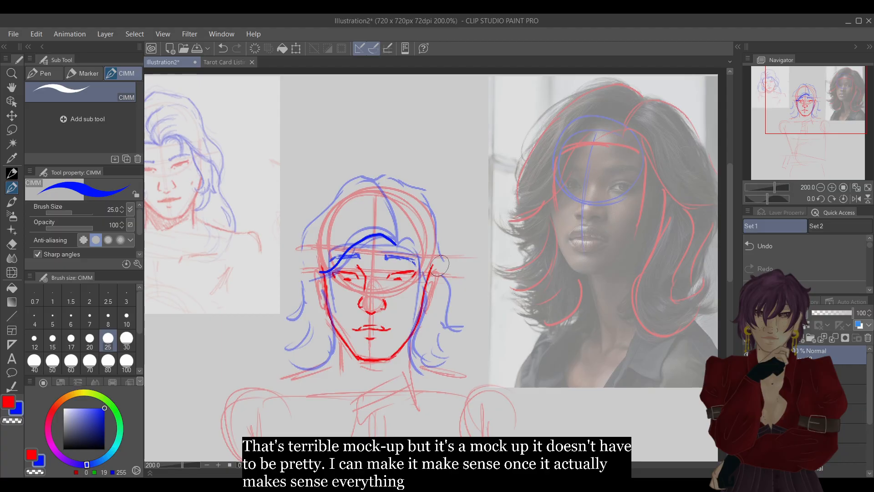
{"action": "key", "text": "ctrl+z"}
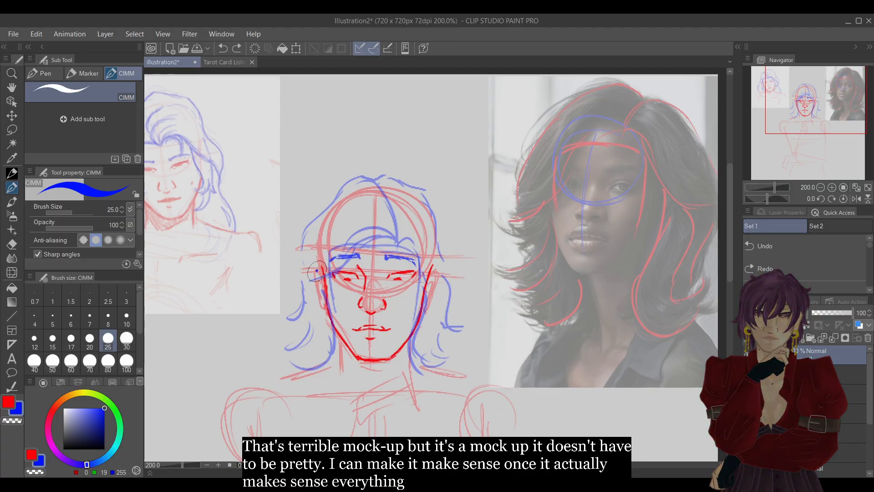
{"action": "left_click_drag", "start_coordinate": [348, 249], "coordinate": [395, 242]}
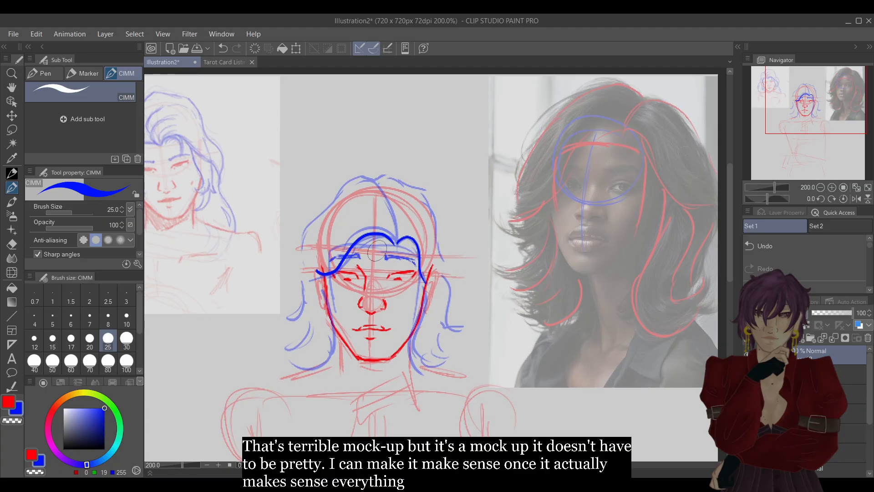
{"action": "left_click_drag", "start_coordinate": [397, 241], "coordinate": [367, 244]}
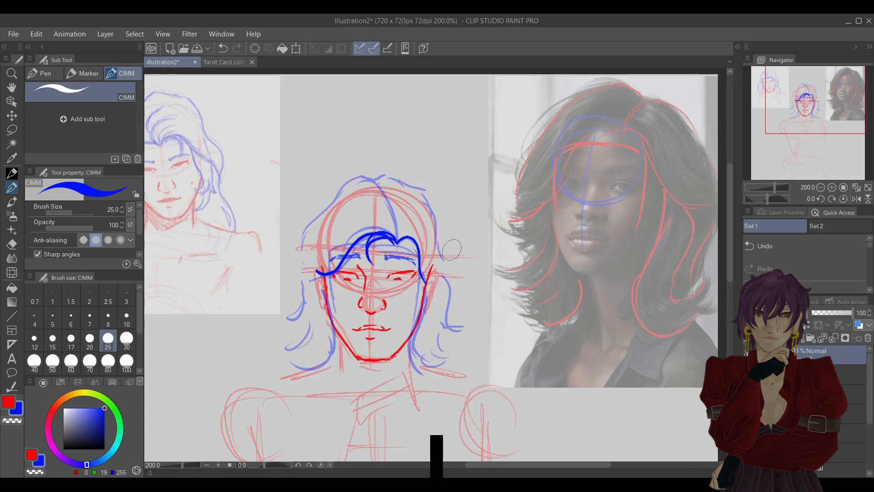
Draw the curved blue parting from crown to fringe and add short overlapping strands along it.
{"action": "left_click_drag", "start_coordinate": [397, 240], "coordinate": [380, 193]}
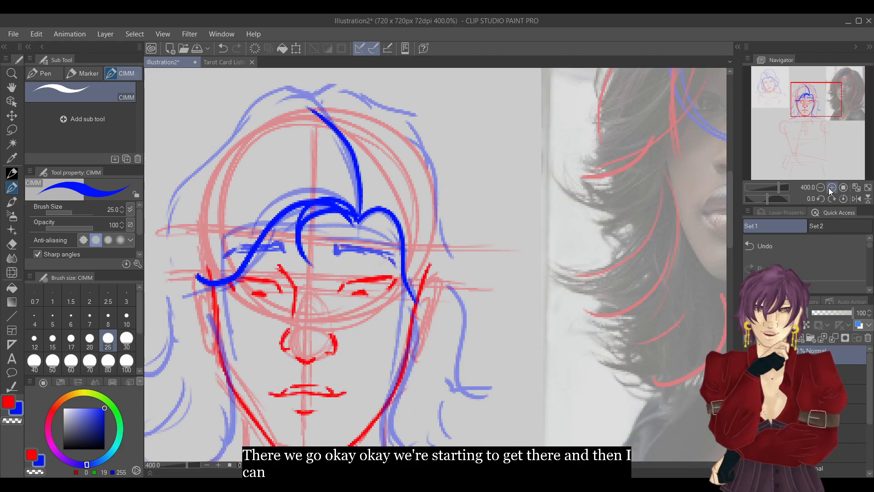
{"action": "left_click", "coordinate": [831, 187]}
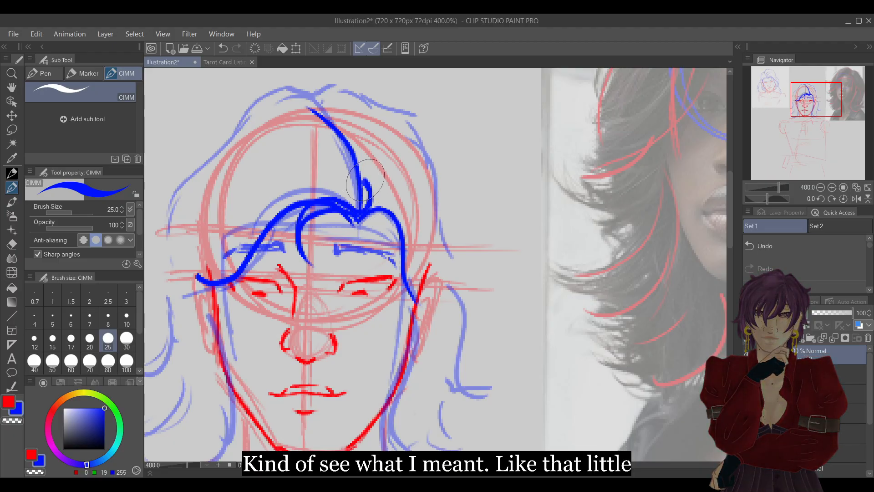
{"action": "mouse_move", "coordinate": [353, 172]}
{"action": "left_mouse_down"}
{"action": "mouse_move", "coordinate": [332, 164]}
{"action": "mouse_move", "coordinate": [361, 148]}
{"action": "mouse_move", "coordinate": [340, 134]}
{"action": "left_mouse_up"}
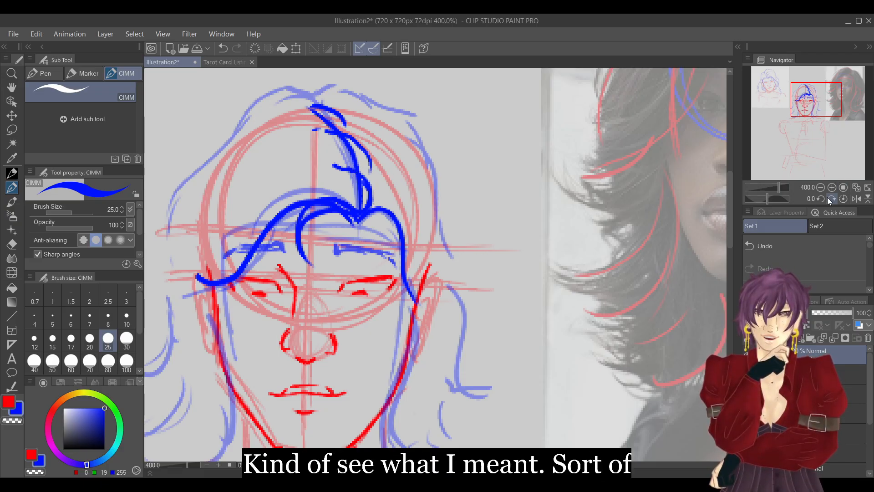
{"action": "left_click", "coordinate": [820, 187]}
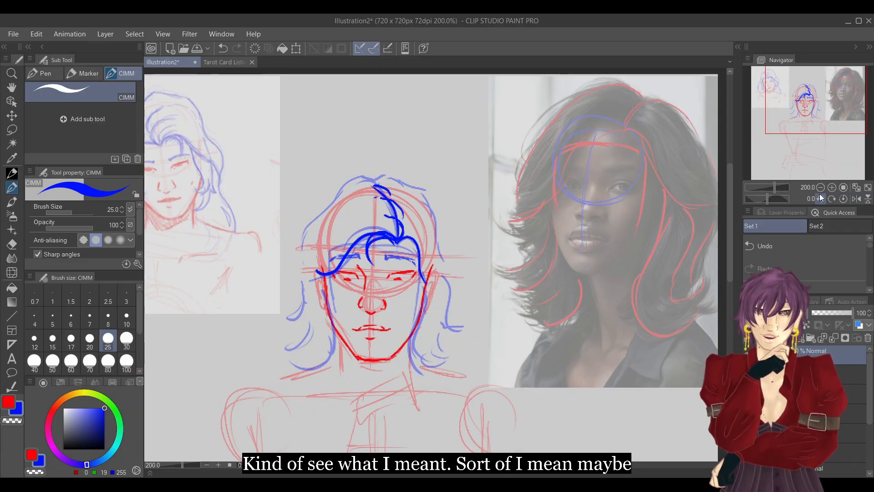
Erase the continuous parting line between the overlapping strands and remove the topmost strand.
{"action": "left_click_drag", "start_coordinate": [840, 142], "coordinate": [808, 125]}
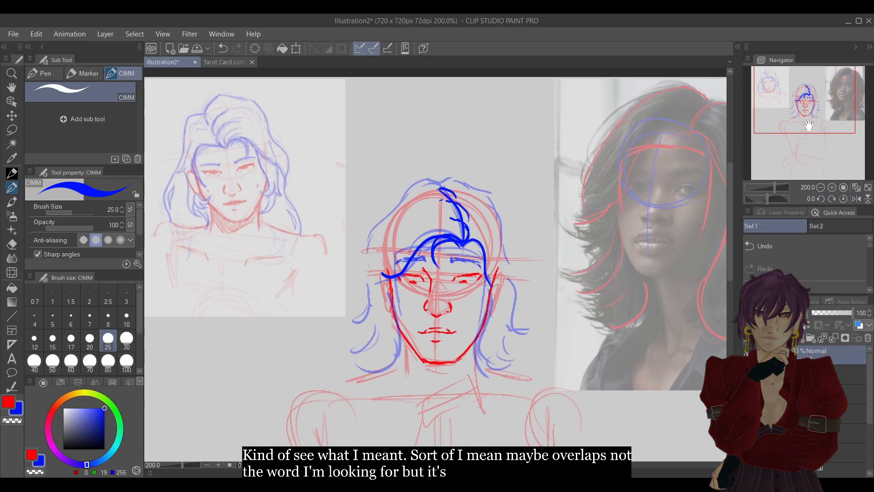
{"action": "left_click", "coordinate": [831, 187]}
{"action": "left_click", "coordinate": [831, 188]}
{"action": "left_click", "coordinate": [821, 187]}
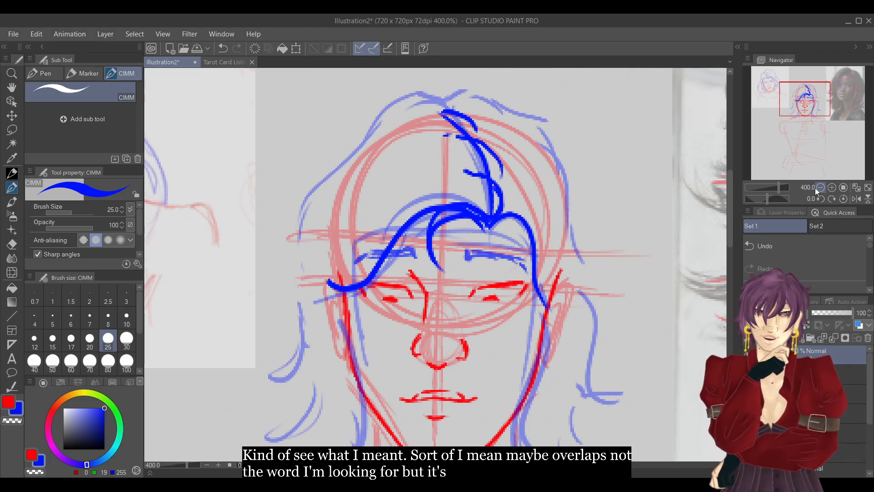
{"action": "key", "text": "e"}
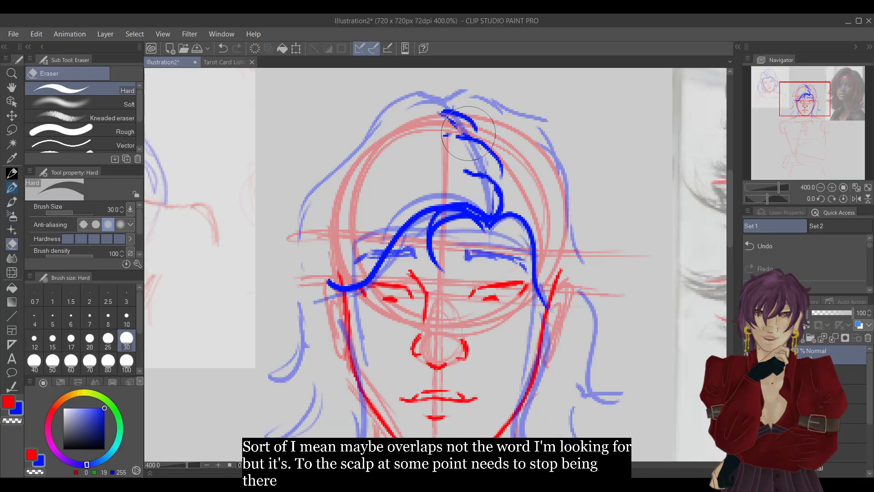
{"action": "key", "text": "p"}
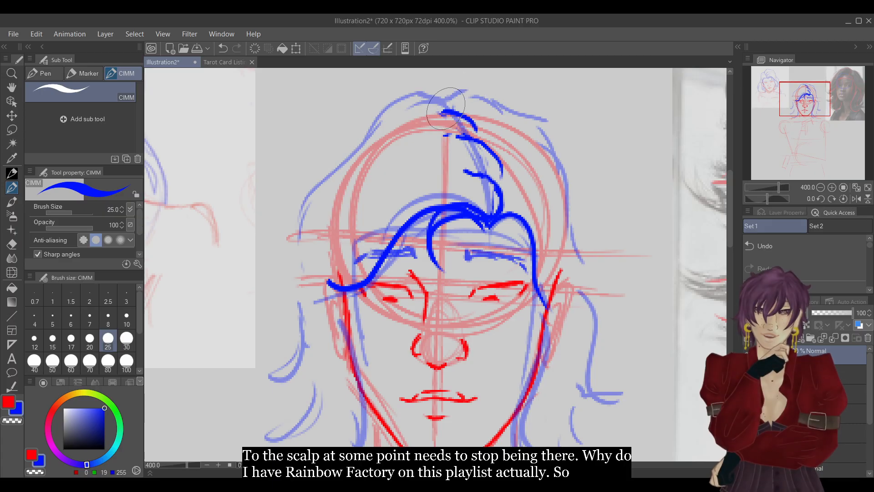
{"action": "key", "text": "ctrl+z"}
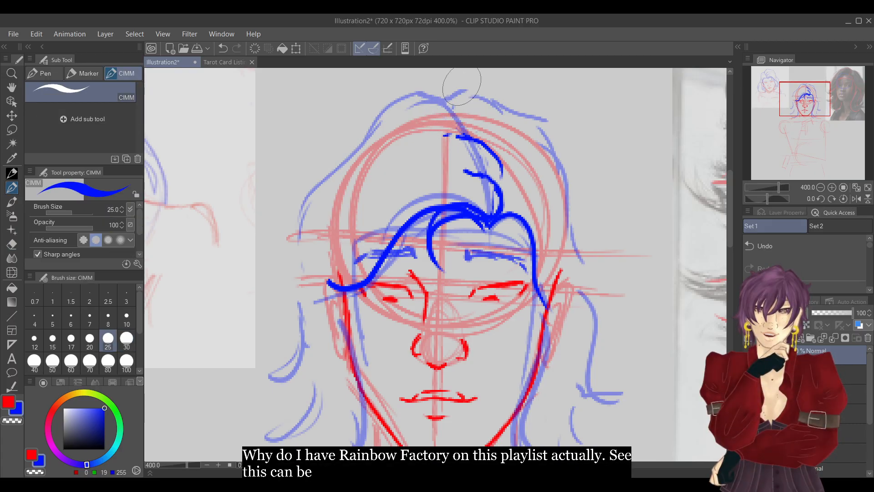
Draw the blue crown line from the top of the parting toward the image-left, and trim its outer end.
{"action": "left_click", "coordinate": [820, 187]}
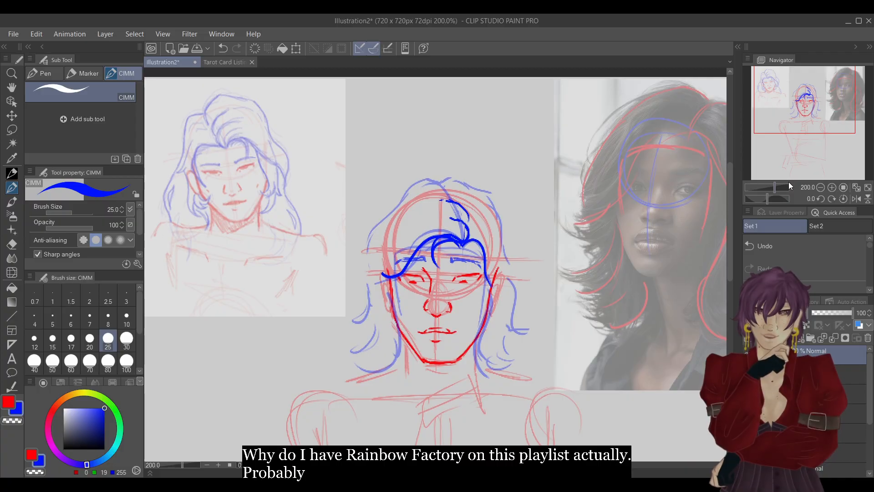
{"action": "left_click_drag", "start_coordinate": [440, 182], "coordinate": [412, 185]}
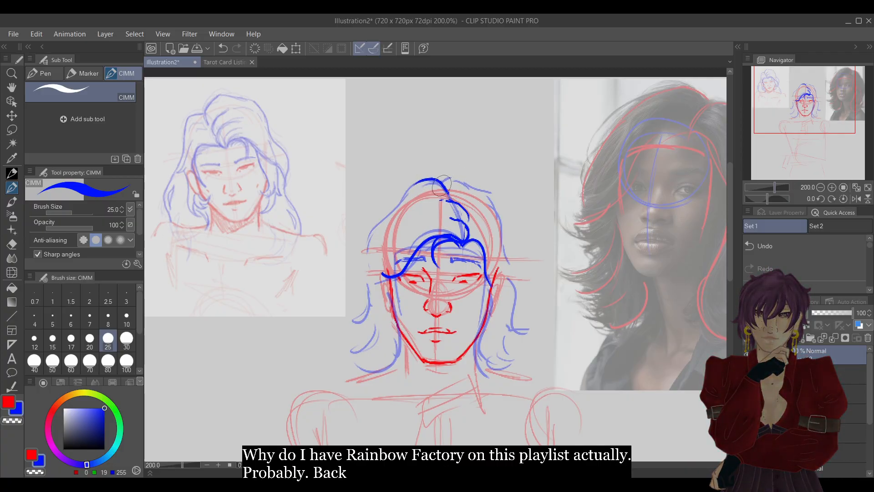
{"action": "key", "text": "e"}
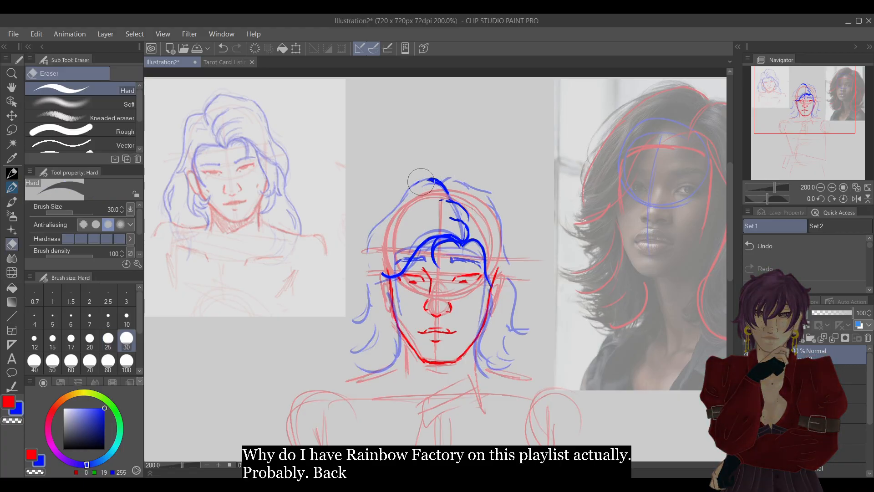
{"action": "left_click_drag", "start_coordinate": [430, 174], "coordinate": [422, 184]}
{"action": "key", "text": "p"}
Draw the crown outline down the image-left with a flicked tip, then cut it back to a short arc beside the parting.
{"action": "left_click", "coordinate": [831, 187]}
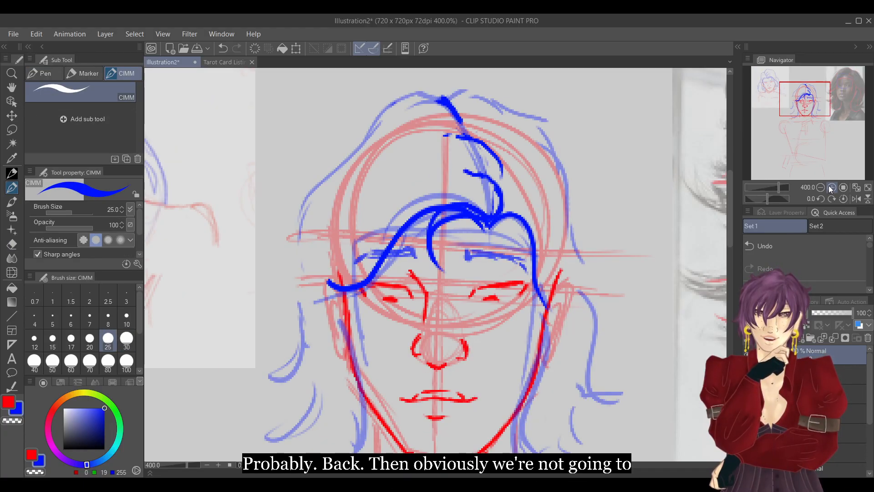
{"action": "left_click_drag", "start_coordinate": [810, 110], "coordinate": [802, 106]}
{"action": "mouse_move", "coordinate": [563, 160]}
{"action": "left_mouse_down"}
{"action": "mouse_move", "coordinate": [539, 157]}
{"action": "mouse_move", "coordinate": [462, 208]}
{"action": "mouse_move", "coordinate": [425, 246]}
{"action": "mouse_move", "coordinate": [407, 295]}
{"action": "mouse_move", "coordinate": [428, 292]}
{"action": "mouse_move", "coordinate": [427, 320]}
{"action": "left_mouse_up"}
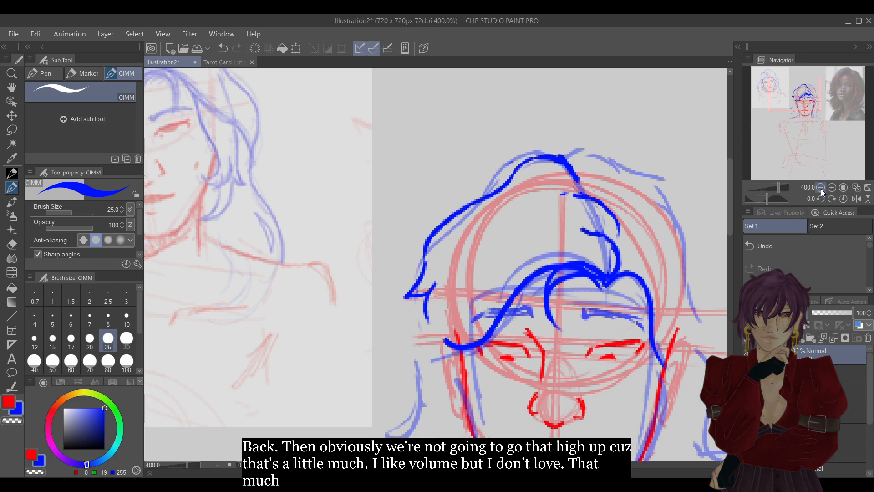
{"action": "left_click", "coordinate": [804, 244]}
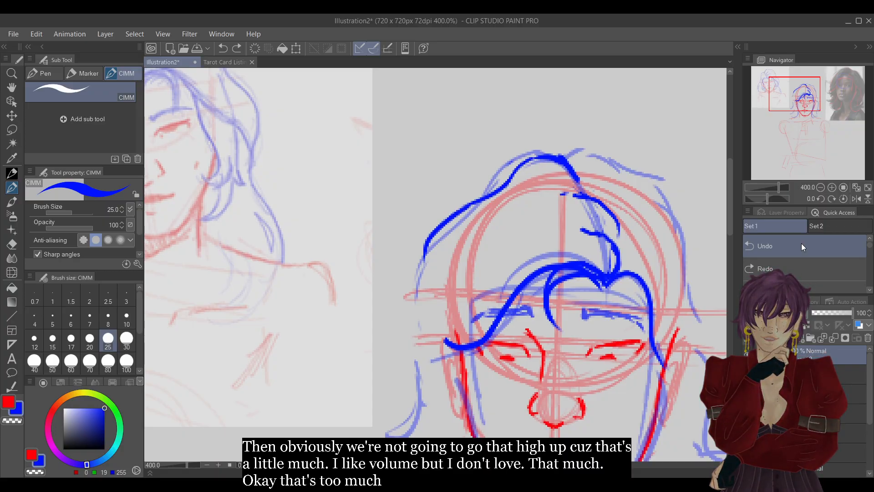
{"action": "left_click", "coordinate": [797, 250]}
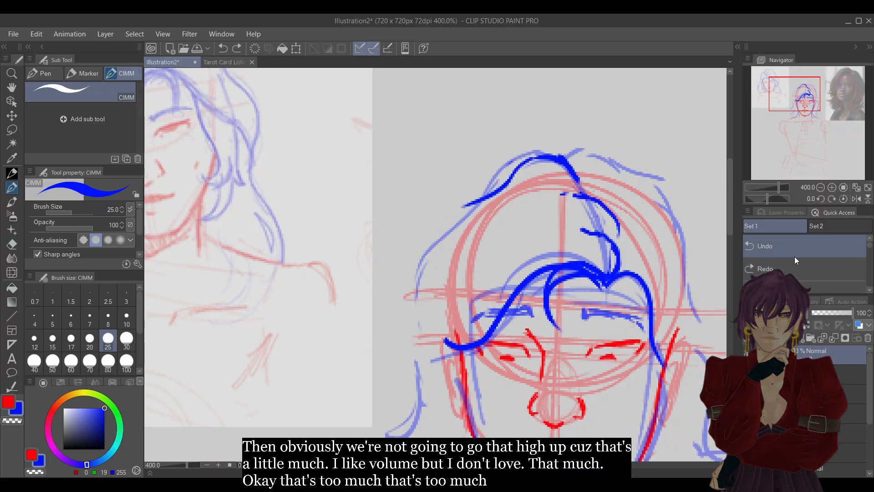
{"action": "key", "text": "e"}
{"action": "mouse_move", "coordinate": [518, 174]}
{"action": "left_mouse_down"}
{"action": "mouse_move", "coordinate": [485, 195]}
{"action": "mouse_move", "coordinate": [474, 219]}
{"action": "left_mouse_up"}
{"action": "key", "text": "p"}
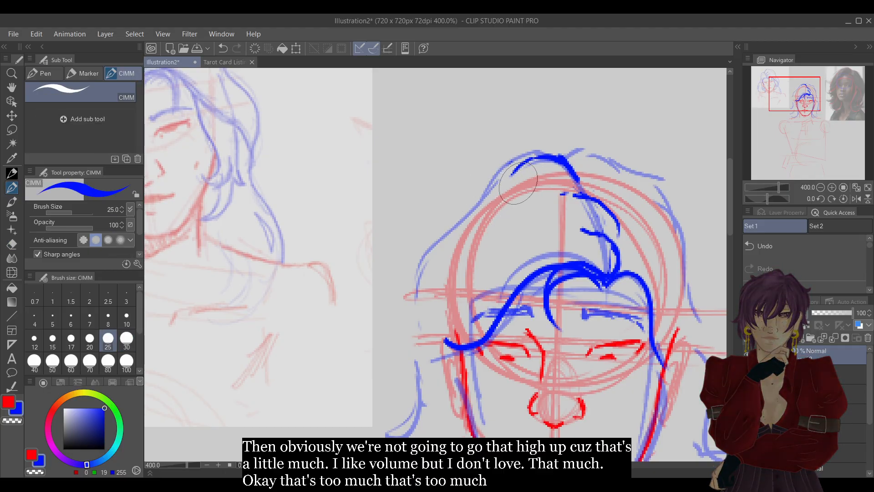
Draw the wavy blue hair outline down the image-left side from crown to jaw with flicked tips, plus inner crown strands.
{"action": "mouse_move", "coordinate": [545, 156]}
{"action": "left_mouse_down"}
{"action": "mouse_move", "coordinate": [469, 191]}
{"action": "mouse_move", "coordinate": [447, 231]}
{"action": "mouse_move", "coordinate": [428, 243]}
{"action": "left_mouse_up"}
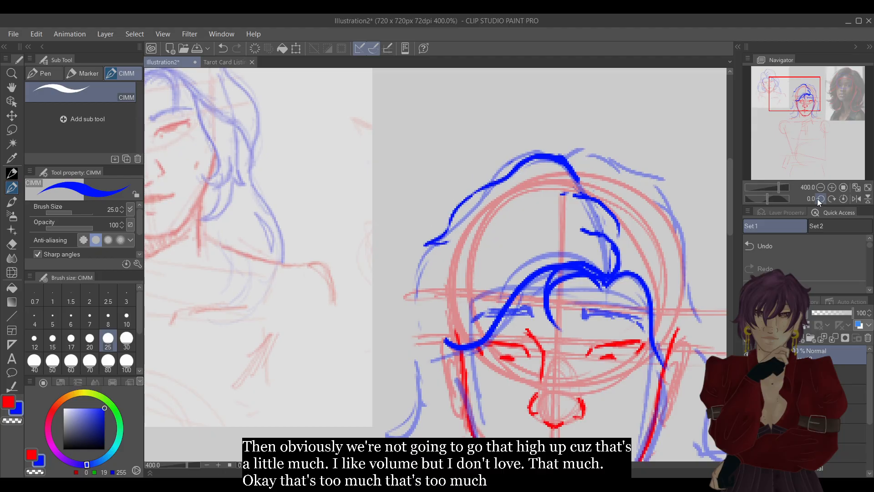
{"action": "left_click", "coordinate": [820, 188]}
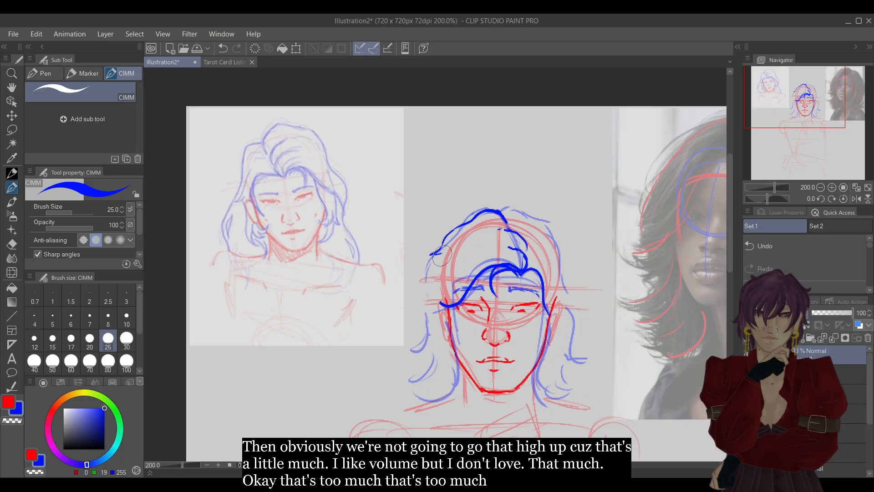
{"action": "mouse_move", "coordinate": [432, 279]}
{"action": "left_mouse_down"}
{"action": "mouse_move", "coordinate": [419, 309]}
{"action": "mouse_move", "coordinate": [438, 308]}
{"action": "mouse_move", "coordinate": [429, 322]}
{"action": "mouse_move", "coordinate": [429, 369]}
{"action": "left_mouse_up"}
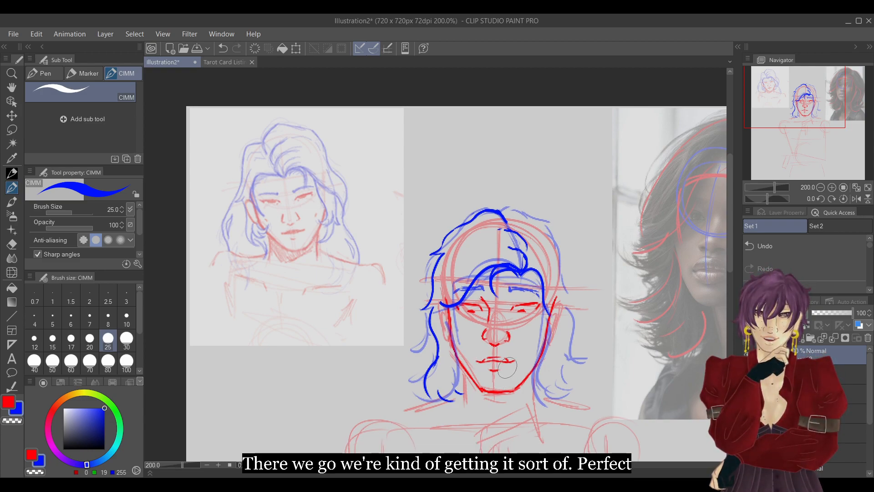
{"action": "left_click_drag", "start_coordinate": [799, 113], "coordinate": [813, 109]}
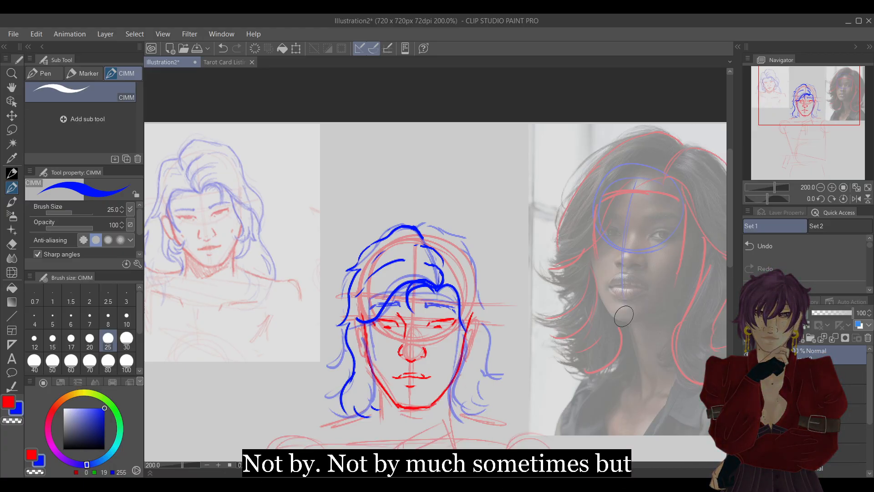
Lower the rough hair layer's opacity further and make the clean hair line layer active again.
{"action": "left_click", "coordinate": [851, 374]}
{"action": "left_click", "coordinate": [834, 312]}
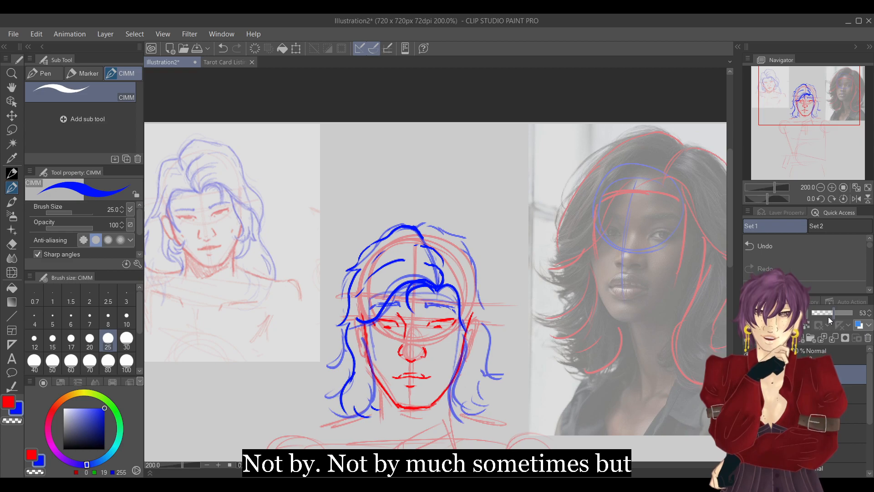
{"action": "left_click_drag", "start_coordinate": [829, 317], "coordinate": [821, 316]}
{"action": "left_click", "coordinate": [823, 351]}
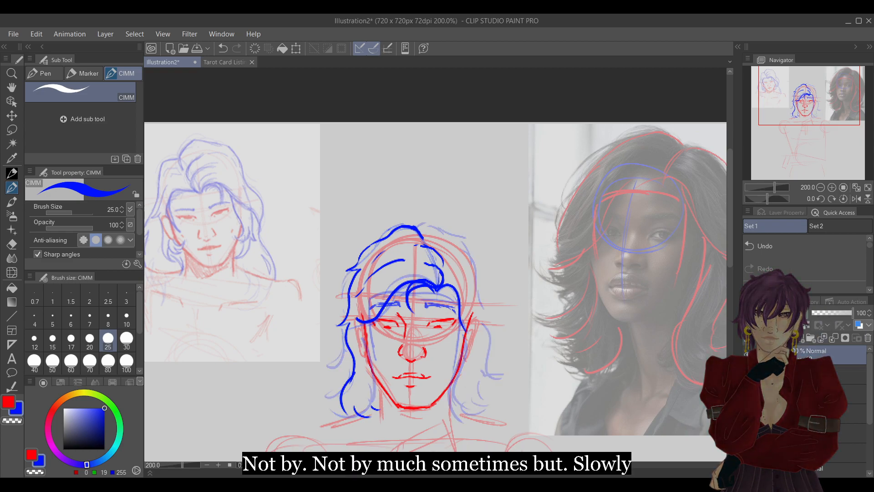
In a mirrored view, draw the blue crown outline and flicked hair ends down the still unlined side of the head.
{"action": "left_click", "coordinate": [856, 199]}
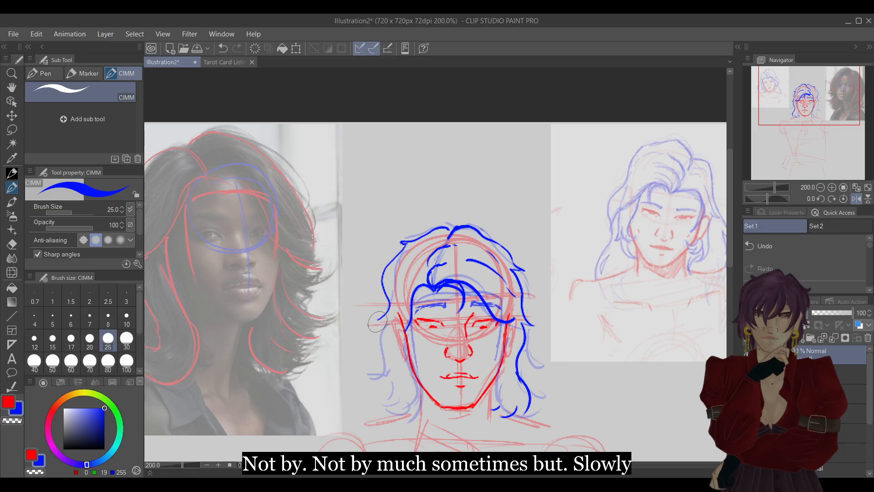
{"action": "left_click_drag", "start_coordinate": [391, 325], "coordinate": [383, 368]}
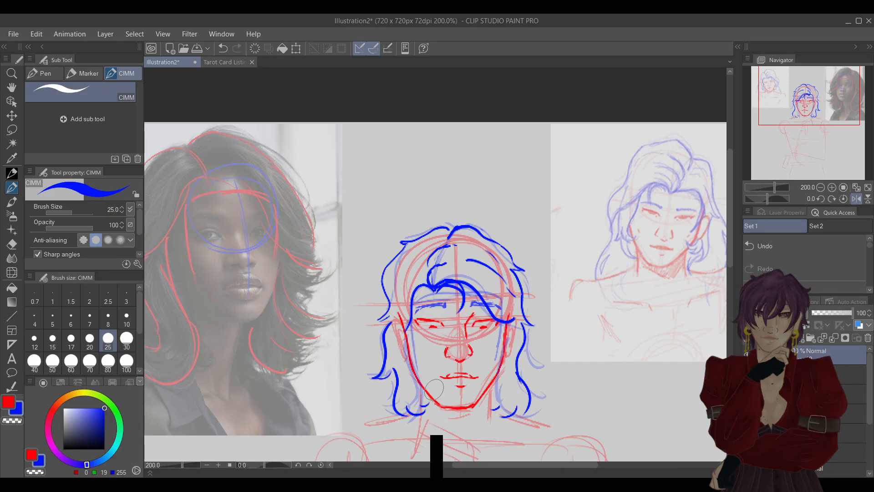
Return to the unmirrored view and lower the blue hair line layer's opacity to 74%.
{"action": "left_click", "coordinate": [856, 199]}
{"action": "left_click_drag", "start_coordinate": [810, 114], "coordinate": [811, 127]}
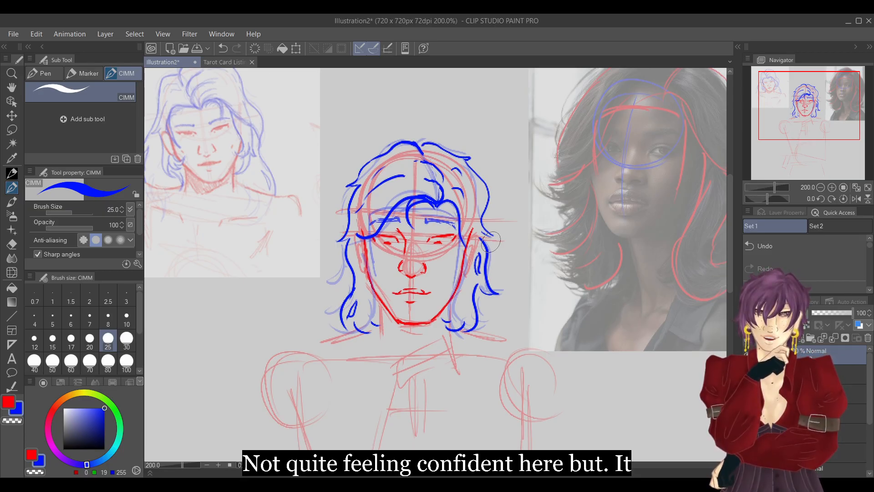
{"action": "left_click", "coordinate": [842, 313]}
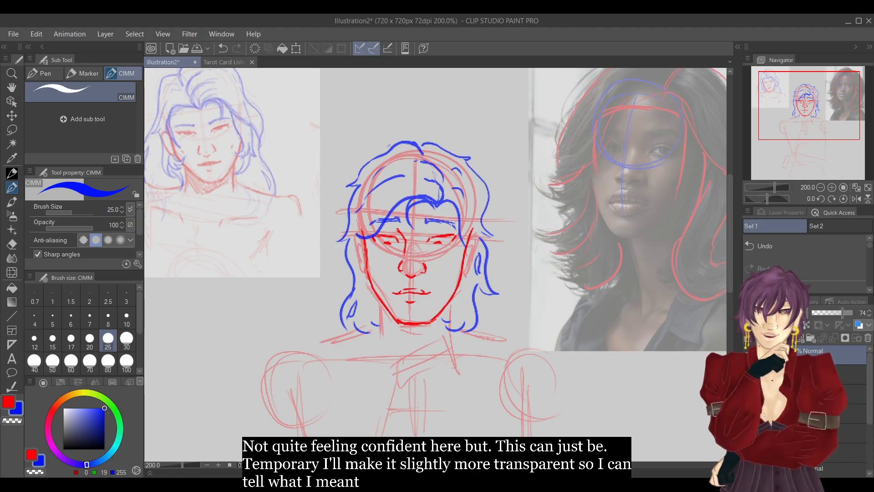
{"action": "left_click_drag", "start_coordinate": [815, 113], "coordinate": [812, 115]}
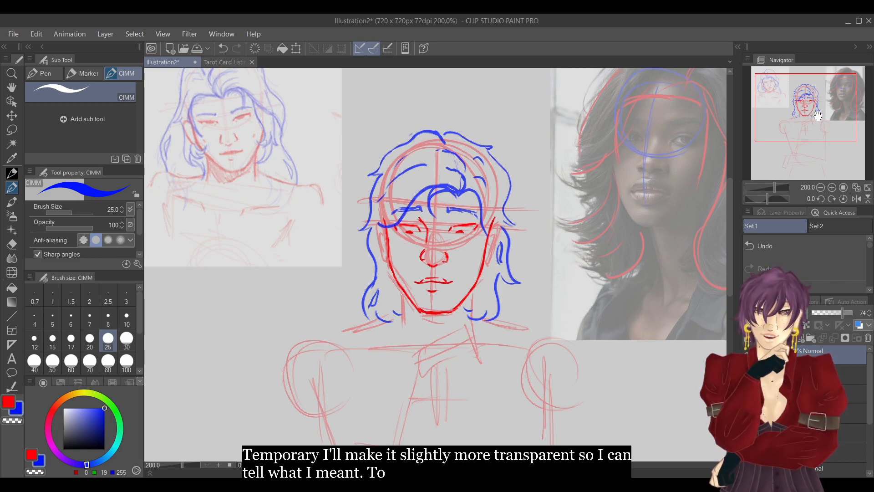
Add a new layer for redrawing the hair, fade the existing blue hair line layer further, and make the new layer active.
{"action": "left_click_drag", "start_coordinate": [869, 383], "coordinate": [868, 420]}
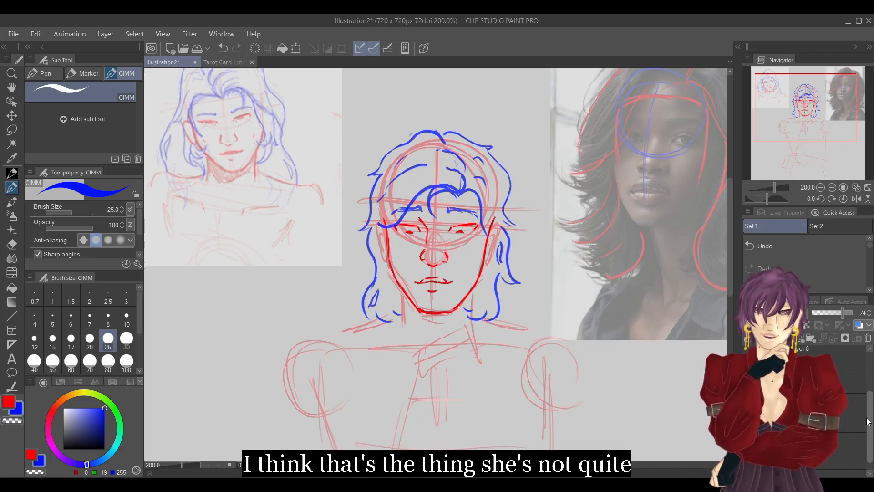
{"action": "left_click_drag", "start_coordinate": [869, 420], "coordinate": [869, 382]}
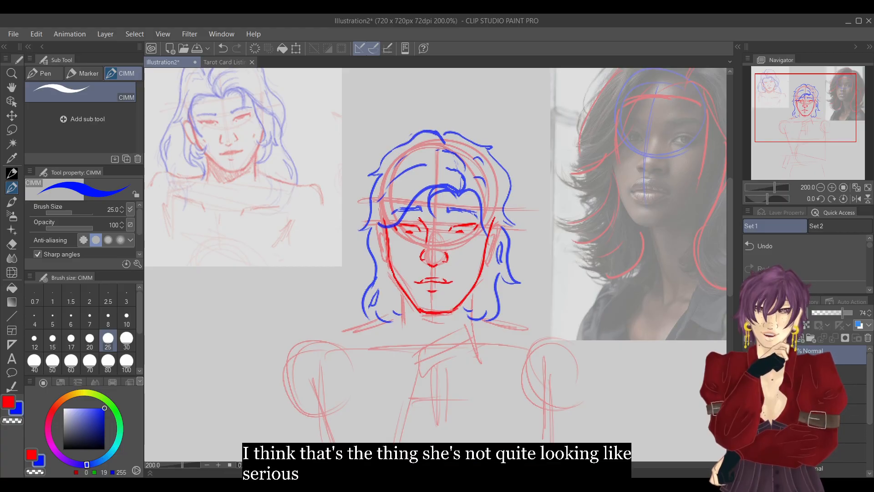
{"action": "left_click", "coordinate": [788, 338]}
{"action": "left_click", "coordinate": [826, 374]}
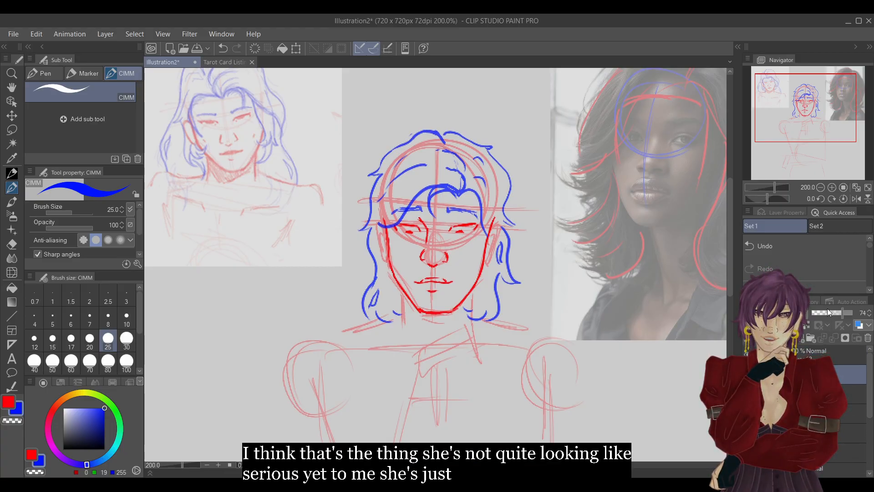
{"action": "left_click", "coordinate": [833, 313]}
{"action": "left_click", "coordinate": [837, 355]}
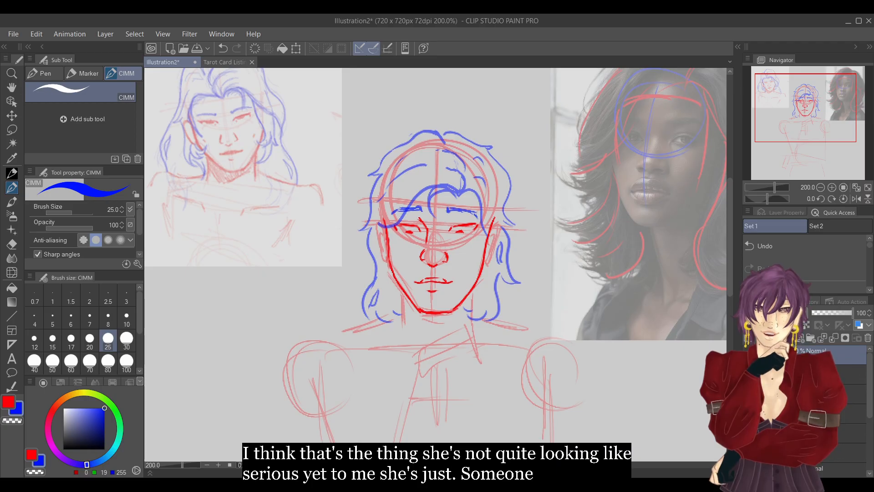
{"action": "left_click", "coordinate": [832, 187]}
{"action": "left_click", "coordinate": [820, 187]}
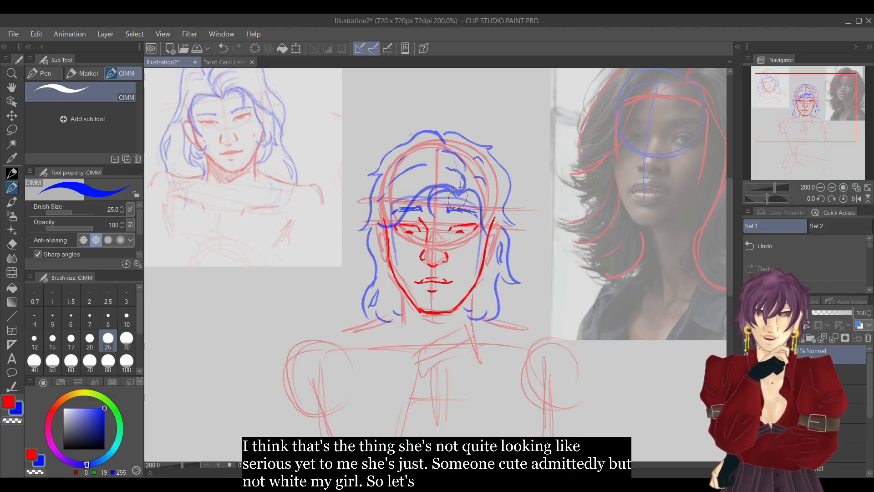
Redraw the curved parting strand and the blue hair outline from the crown down the image-left side, with flicked tips below the jaw.
{"action": "mouse_move", "coordinate": [456, 196]}
{"action": "left_mouse_down"}
{"action": "mouse_move", "coordinate": [453, 169]}
{"action": "mouse_move", "coordinate": [465, 156]}
{"action": "mouse_move", "coordinate": [445, 147]}
{"action": "left_mouse_up"}
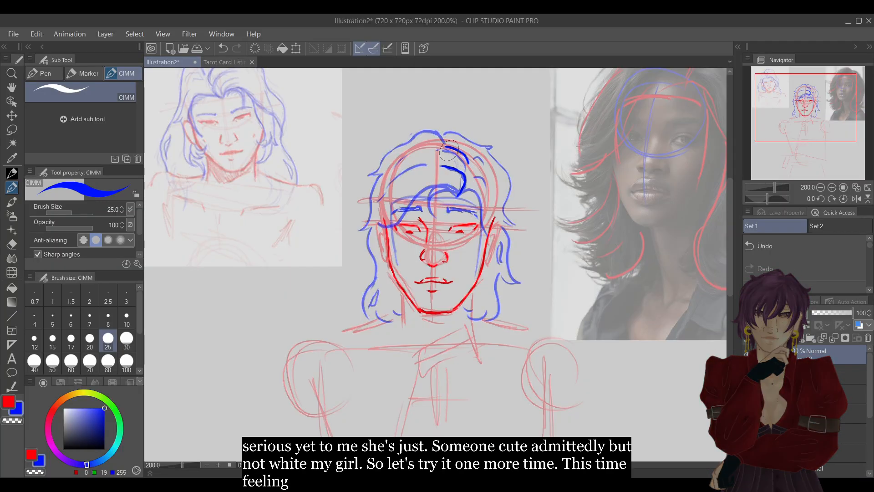
{"action": "left_click", "coordinate": [804, 246]}
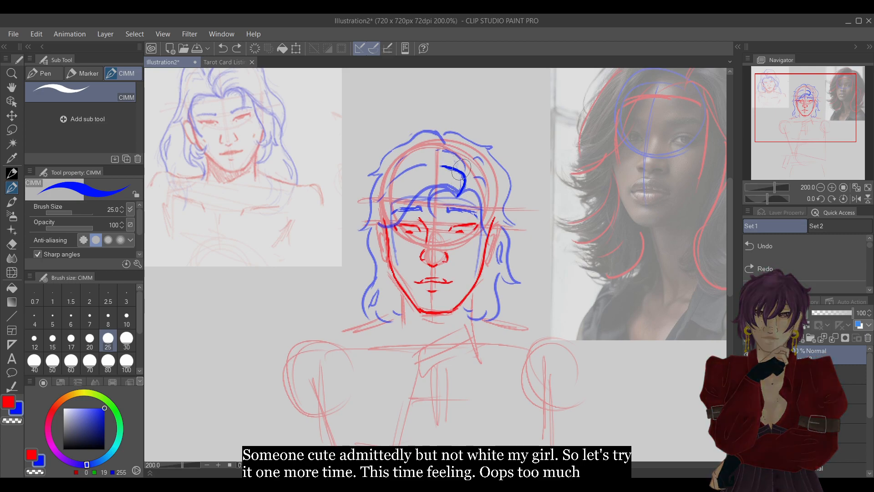
{"action": "left_click_drag", "start_coordinate": [457, 161], "coordinate": [430, 149]}
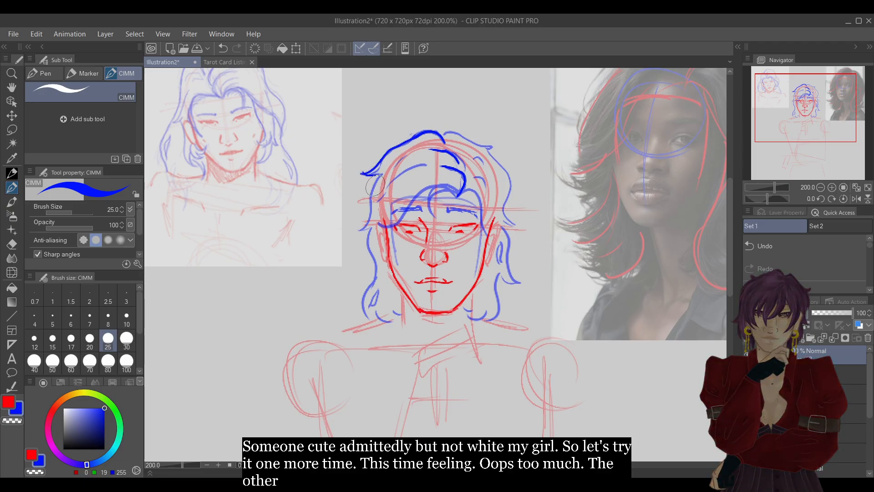
{"action": "mouse_move", "coordinate": [376, 176]}
{"action": "left_mouse_down"}
{"action": "mouse_move", "coordinate": [361, 229]}
{"action": "mouse_move", "coordinate": [366, 236]}
{"action": "mouse_move", "coordinate": [372, 226]}
{"action": "mouse_move", "coordinate": [371, 239]}
{"action": "mouse_move", "coordinate": [381, 242]}
{"action": "mouse_move", "coordinate": [373, 231]}
{"action": "mouse_move", "coordinate": [376, 263]}
{"action": "mouse_move", "coordinate": [359, 287]}
{"action": "mouse_move", "coordinate": [371, 325]}
{"action": "mouse_move", "coordinate": [394, 333]}
{"action": "left_mouse_up"}
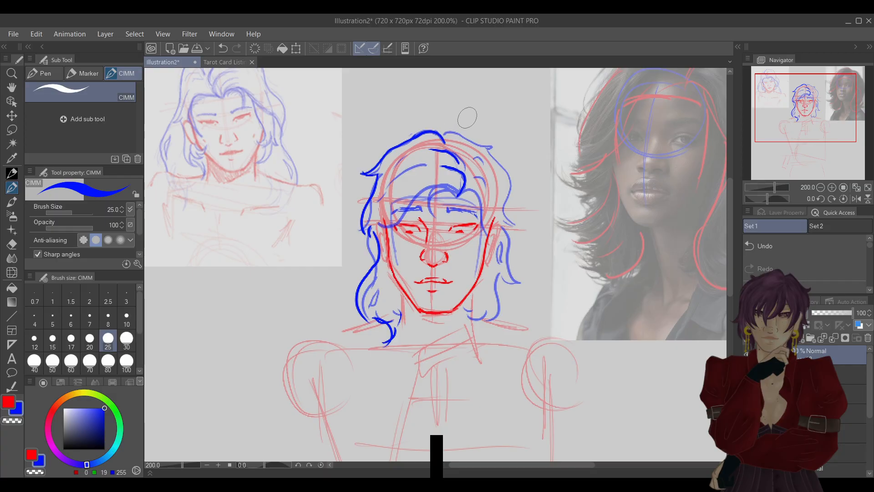
In a mirrored view, redraw the wavy blue hair outline with flicked ends down the opposite side of the head.
{"action": "left_click", "coordinate": [853, 199]}
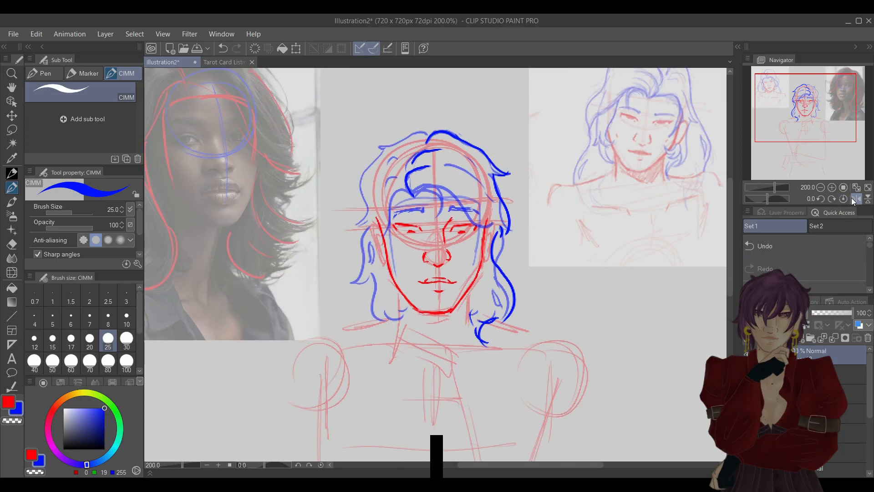
{"action": "mouse_move", "coordinate": [429, 135]}
{"action": "left_mouse_down"}
{"action": "mouse_move", "coordinate": [370, 147]}
{"action": "mouse_move", "coordinate": [374, 167]}
{"action": "mouse_move", "coordinate": [354, 224]}
{"action": "mouse_move", "coordinate": [367, 231]}
{"action": "mouse_move", "coordinate": [349, 283]}
{"action": "mouse_move", "coordinate": [360, 282]}
{"action": "mouse_move", "coordinate": [387, 337]}
{"action": "mouse_move", "coordinate": [396, 301]}
{"action": "mouse_move", "coordinate": [412, 328]}
{"action": "left_mouse_up"}
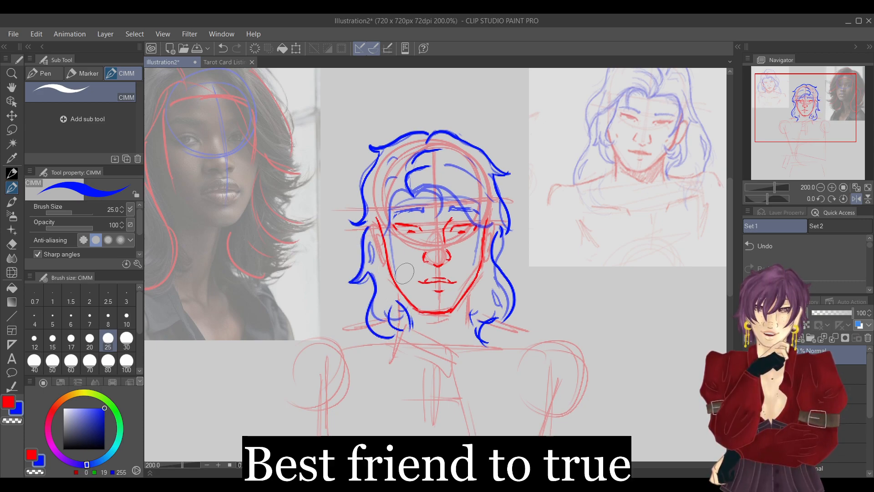
{"action": "left_click", "coordinate": [855, 199]}
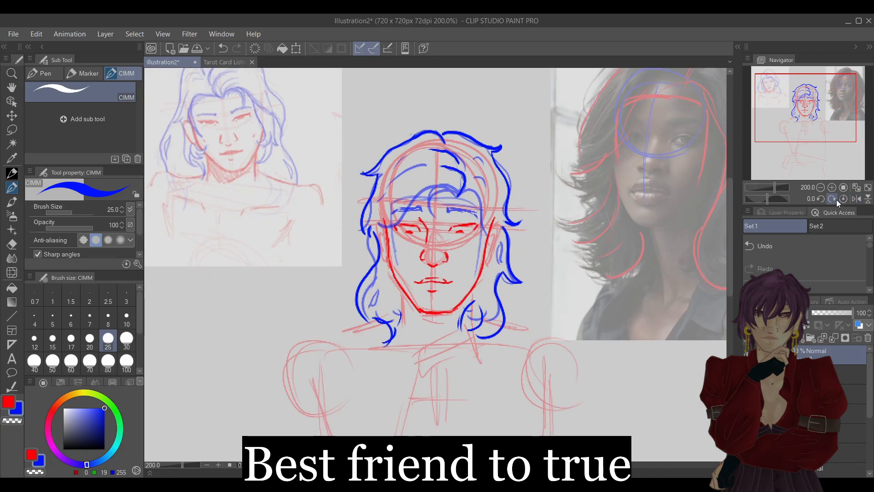
Draw the blue fringe sweeping from the parting across both sides of the forehead, undo a stray stroke, and refine where the strands meet.
{"action": "left_click_drag", "start_coordinate": [457, 197], "coordinate": [478, 203]}
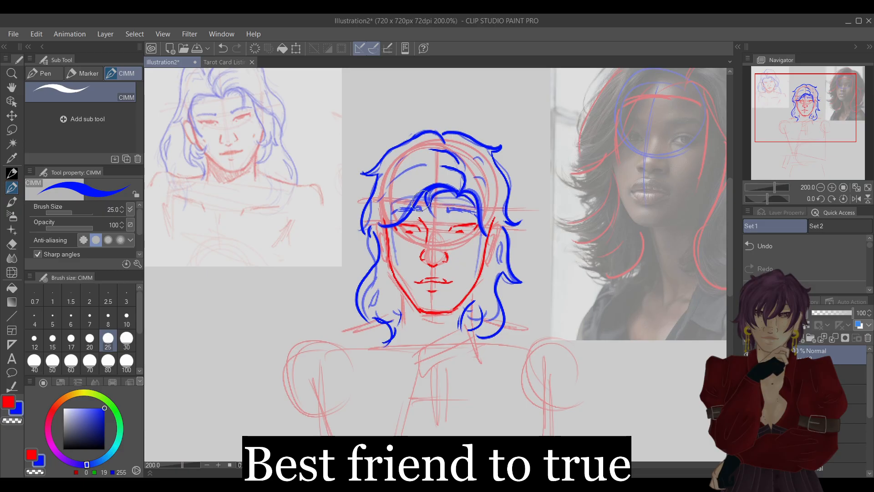
{"action": "mouse_move", "coordinate": [428, 200]}
{"action": "left_mouse_down"}
{"action": "mouse_move", "coordinate": [457, 199]}
{"action": "mouse_move", "coordinate": [476, 210]}
{"action": "left_mouse_up"}
{"action": "left_click", "coordinate": [796, 245]}
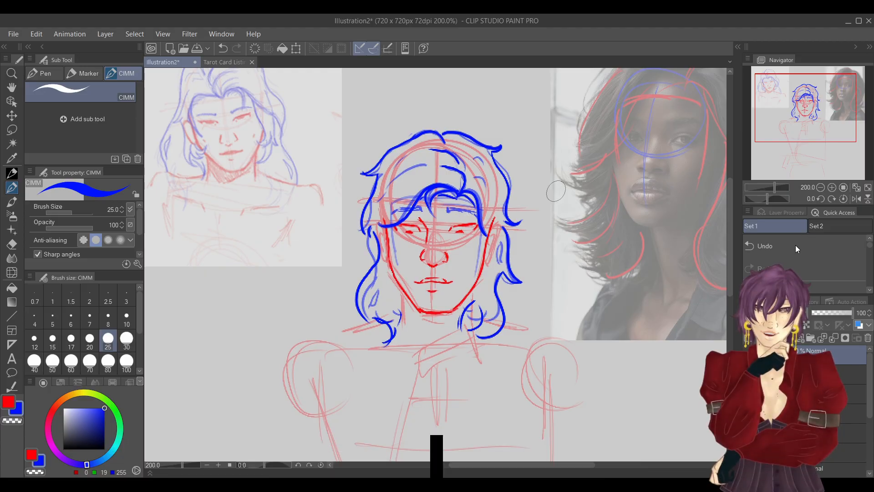
{"action": "left_click", "coordinate": [832, 187]}
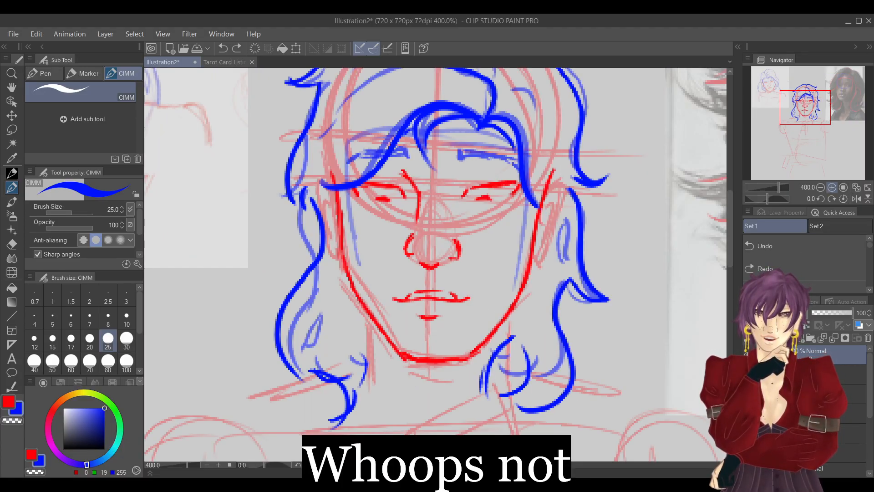
{"action": "left_click_drag", "start_coordinate": [473, 127], "coordinate": [480, 130]}
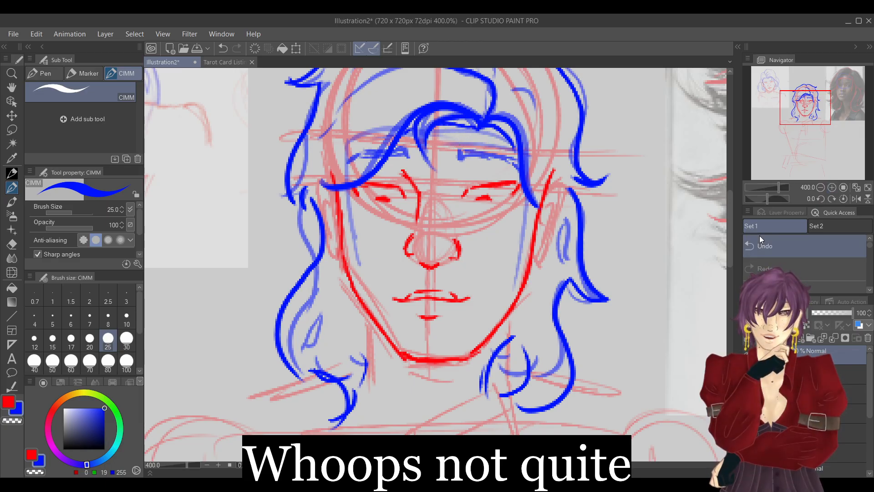
{"action": "left_click", "coordinate": [820, 189]}
{"action": "left_click", "coordinate": [820, 190]}
{"action": "left_click", "coordinate": [820, 189]}
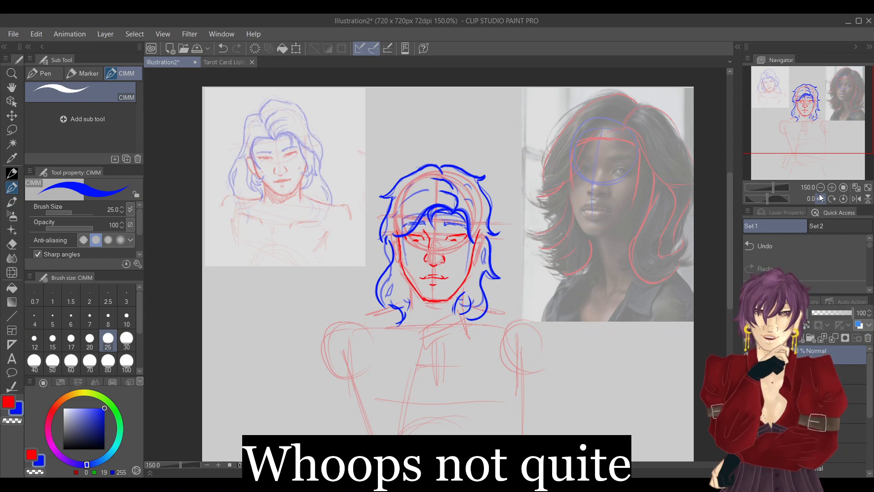
Hide the faded earlier hair lines and switch to the face line layer with red as the drawing colour.
{"action": "key", "text": "ctrl+z"}
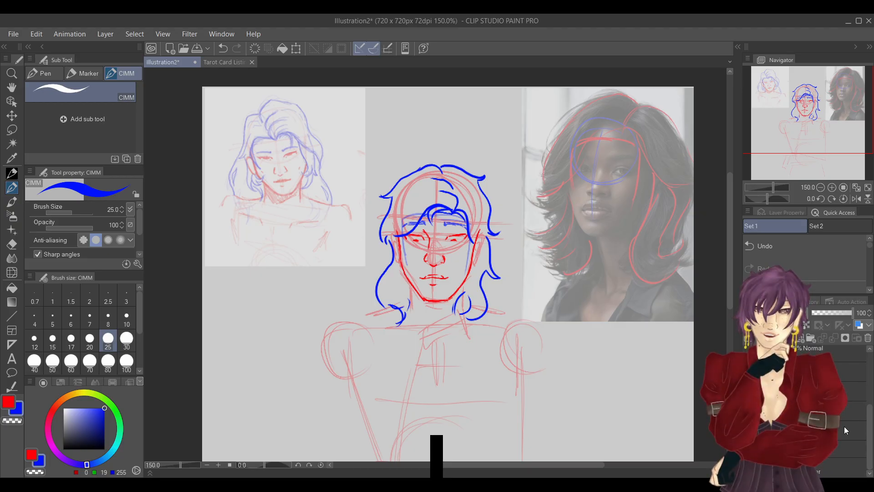
{"action": "left_click", "coordinate": [853, 411]}
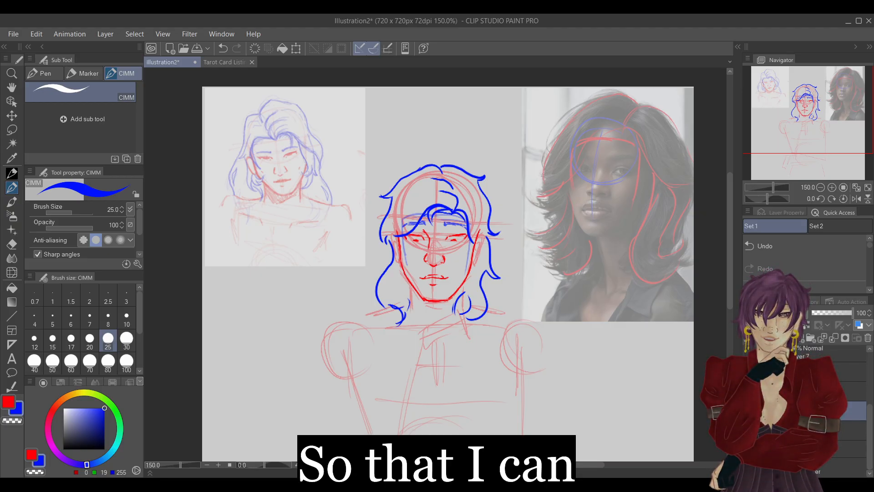
{"action": "left_click", "coordinate": [10, 403]}
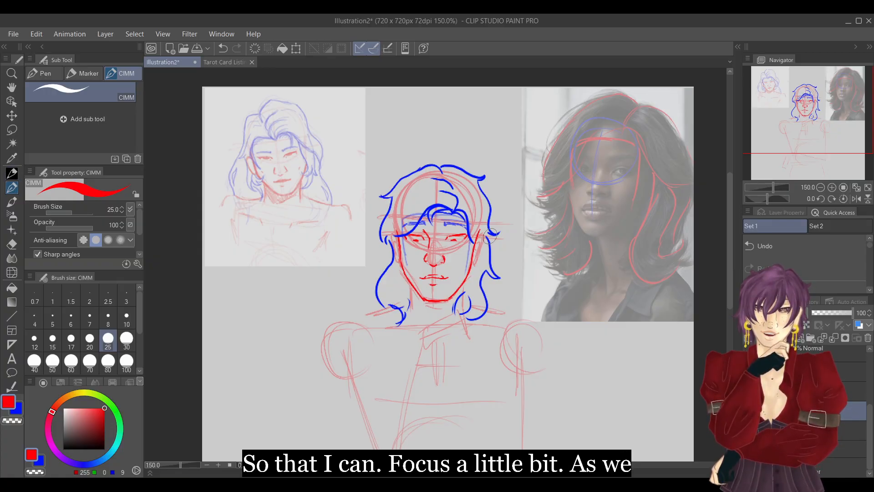
Draw both ears in red beside the face, with outer contours and inner folds.
{"action": "left_click", "coordinate": [832, 187]}
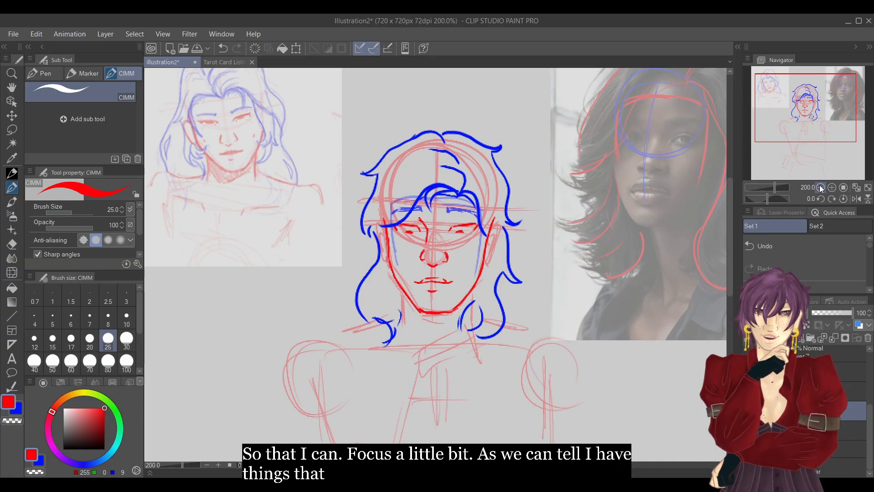
{"action": "double_click", "coordinate": [832, 187]}
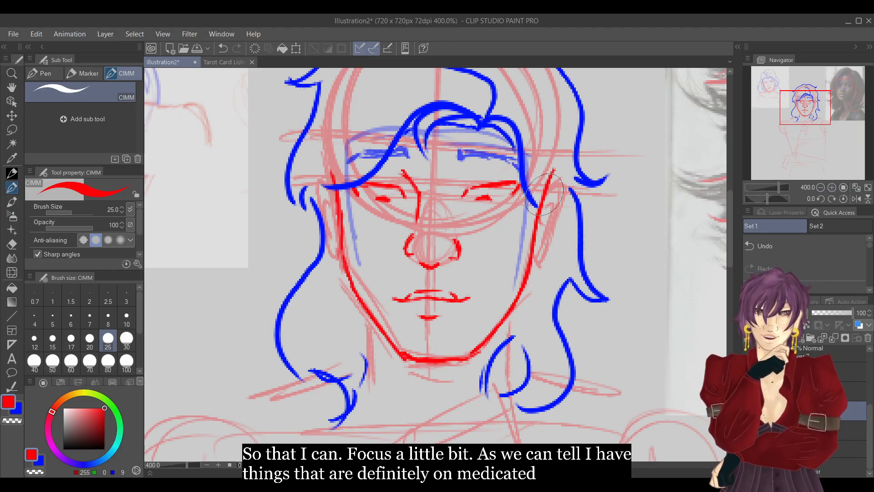
{"action": "mouse_move", "coordinate": [543, 197]}
{"action": "left_mouse_down"}
{"action": "mouse_move", "coordinate": [560, 184]}
{"action": "mouse_move", "coordinate": [537, 259]}
{"action": "mouse_move", "coordinate": [533, 214]}
{"action": "mouse_move", "coordinate": [544, 191]}
{"action": "mouse_move", "coordinate": [547, 228]}
{"action": "mouse_move", "coordinate": [551, 220]}
{"action": "mouse_move", "coordinate": [528, 269]}
{"action": "left_mouse_up"}
{"action": "mouse_move", "coordinate": [336, 203]}
{"action": "left_mouse_down"}
{"action": "mouse_move", "coordinate": [325, 177]}
{"action": "mouse_move", "coordinate": [319, 192]}
{"action": "mouse_move", "coordinate": [329, 255]}
{"action": "mouse_move", "coordinate": [337, 212]}
{"action": "mouse_move", "coordinate": [329, 200]}
{"action": "mouse_move", "coordinate": [321, 237]}
{"action": "mouse_move", "coordinate": [345, 230]}
{"action": "left_mouse_up"}
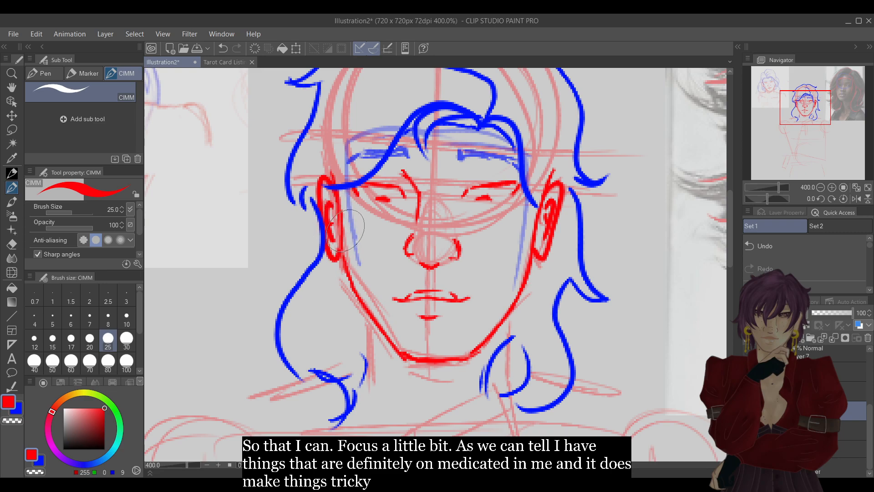
{"action": "left_click", "coordinate": [821, 187]}
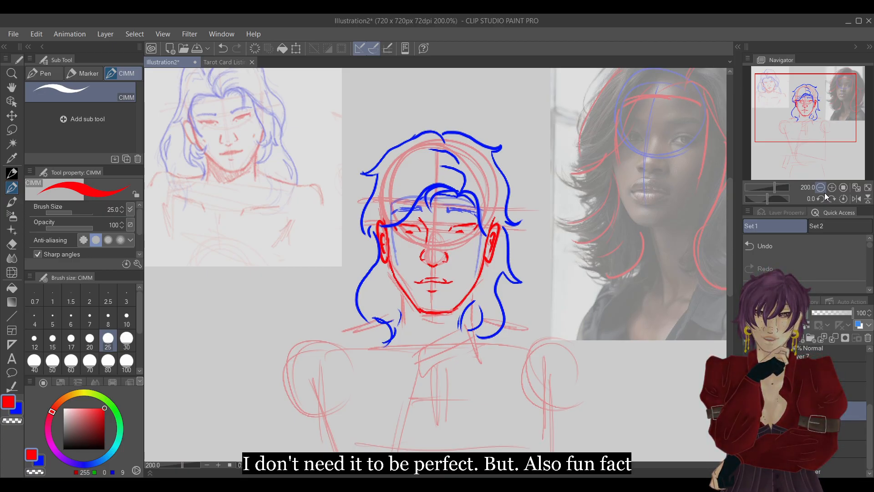
Draw short red neck lines down from the jaw on both sides.
{"action": "left_click", "coordinate": [819, 187]}
{"action": "left_click_drag", "start_coordinate": [803, 129], "coordinate": [802, 144]}
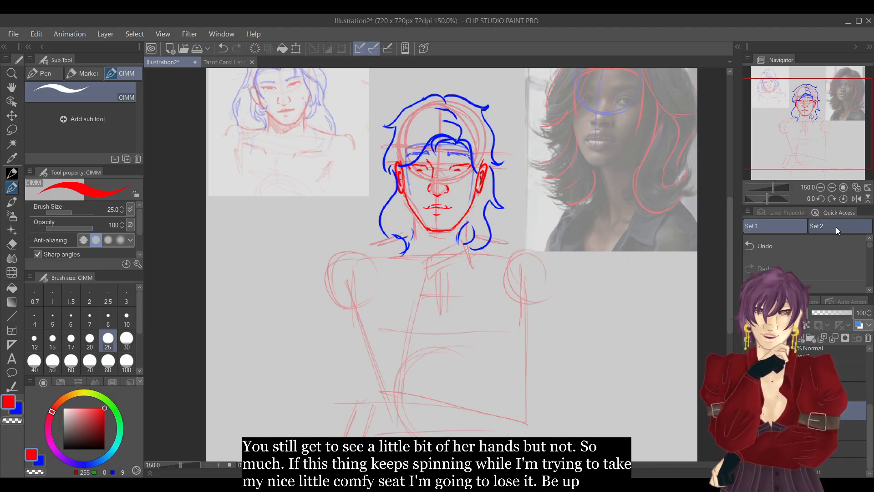
{"action": "left_click", "coordinate": [833, 187]}
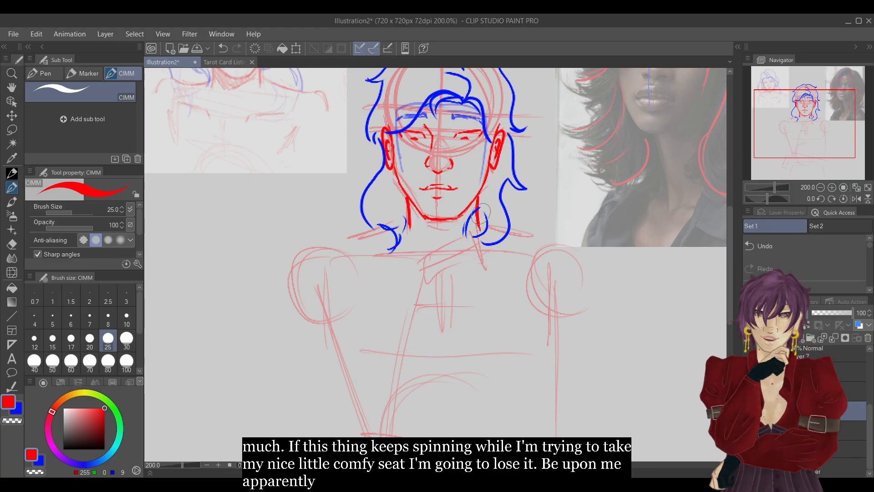
Shade the image-left eye beneath the upper lid with red strokes out to its outer corner.
{"action": "left_click", "coordinate": [831, 187]}
{"action": "left_click", "coordinate": [831, 187]}
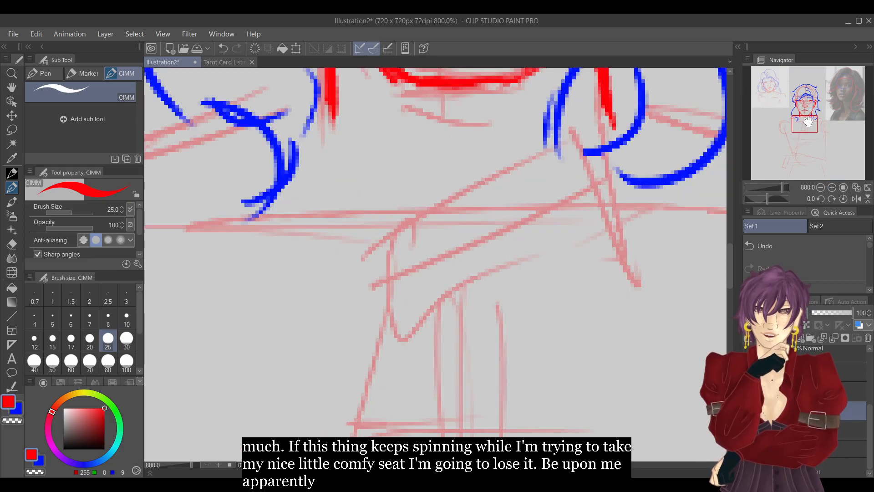
{"action": "left_click_drag", "start_coordinate": [803, 102], "coordinate": [806, 108]}
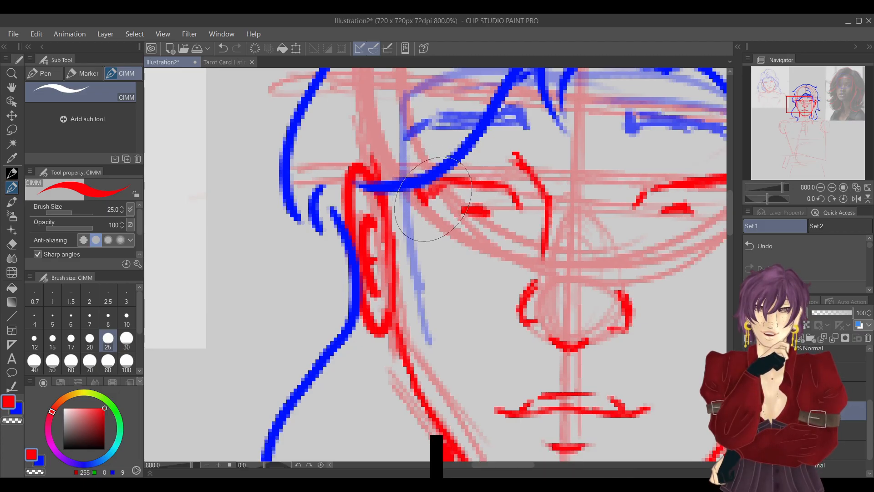
{"action": "mouse_move", "coordinate": [433, 190]}
{"action": "left_mouse_down"}
{"action": "mouse_move", "coordinate": [463, 187]}
{"action": "mouse_move", "coordinate": [448, 204]}
{"action": "mouse_move", "coordinate": [480, 188]}
{"action": "mouse_move", "coordinate": [466, 203]}
{"action": "mouse_move", "coordinate": [490, 192]}
{"action": "mouse_move", "coordinate": [487, 206]}
{"action": "mouse_move", "coordinate": [504, 198]}
{"action": "mouse_move", "coordinate": [507, 206]}
{"action": "mouse_move", "coordinate": [532, 192]}
{"action": "left_mouse_up"}
{"action": "left_click_drag", "start_coordinate": [802, 107], "coordinate": [809, 107]}
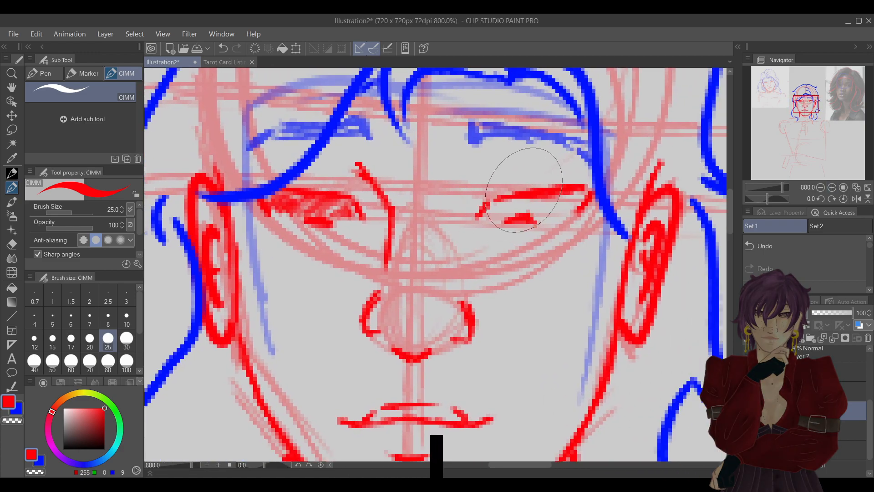
In a mirrored view, shade the other eye beneath its upper lid in red to match the finished one.
{"action": "left_click", "coordinate": [856, 198]}
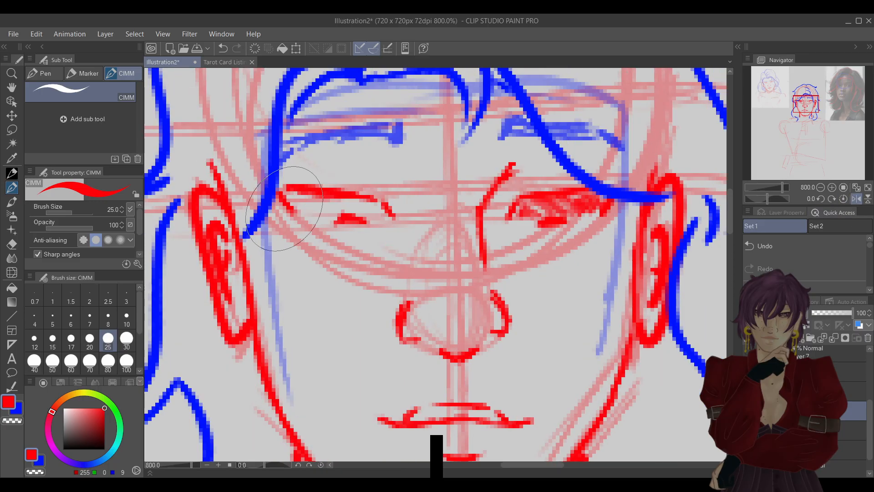
{"action": "mouse_move", "coordinate": [304, 193]}
{"action": "left_mouse_down"}
{"action": "mouse_move", "coordinate": [301, 204]}
{"action": "mouse_move", "coordinate": [319, 191]}
{"action": "mouse_move", "coordinate": [325, 209]}
{"action": "left_mouse_up"}
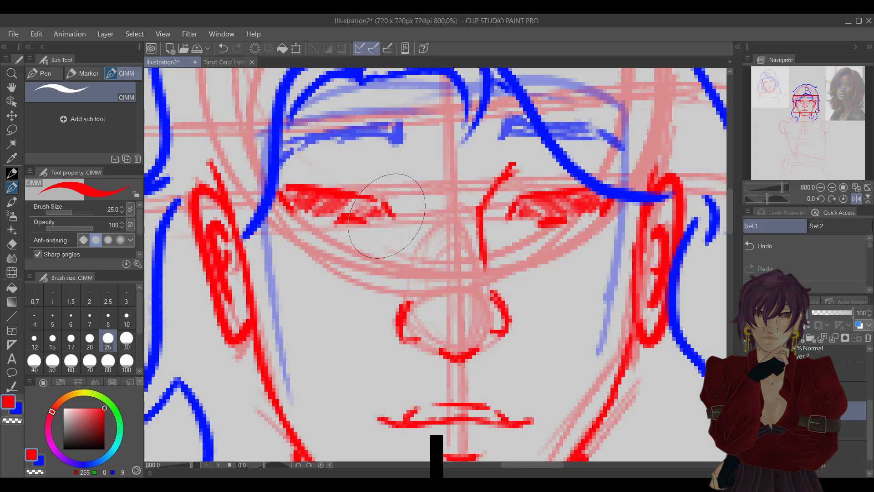
{"action": "left_click", "coordinate": [856, 199]}
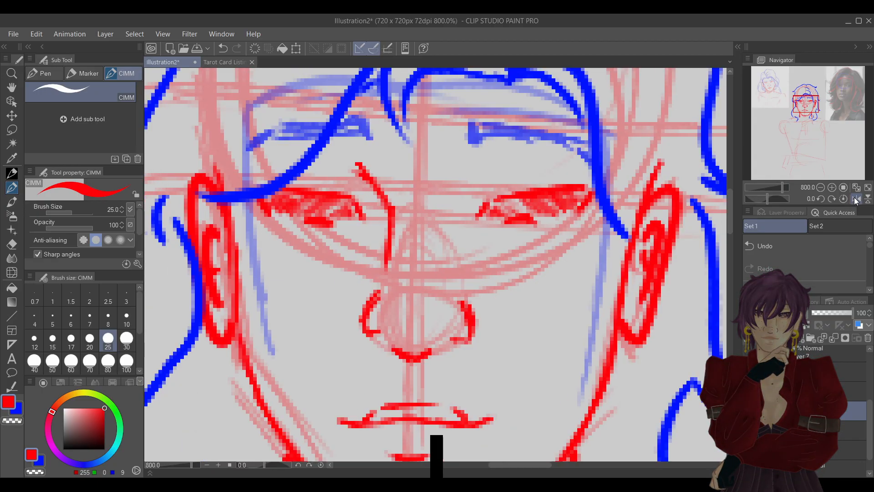
Undo the red shading beneath the upper lids of both eyes, and discard a trial fill of the inner eye areas.
{"action": "left_click", "coordinate": [821, 187]}
{"action": "left_click", "coordinate": [821, 187]}
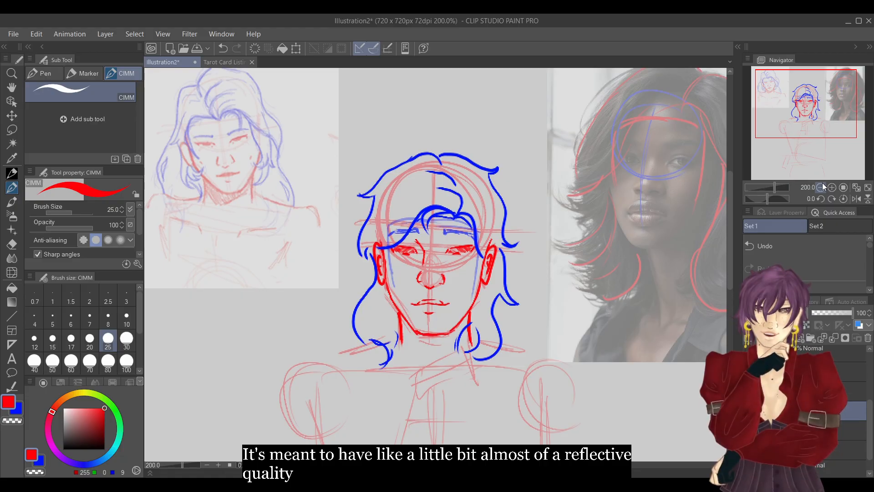
{"action": "key", "text": "ctrl+z"}
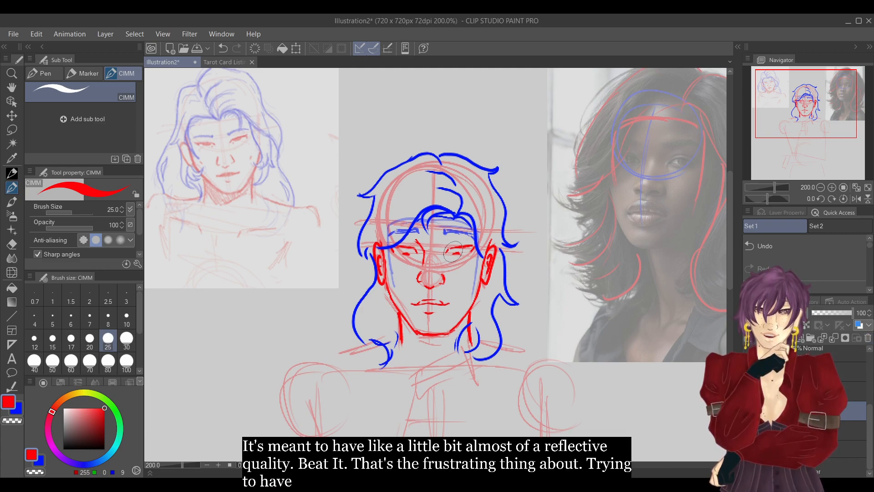
{"action": "left_click_drag", "start_coordinate": [450, 250], "coordinate": [459, 253]}
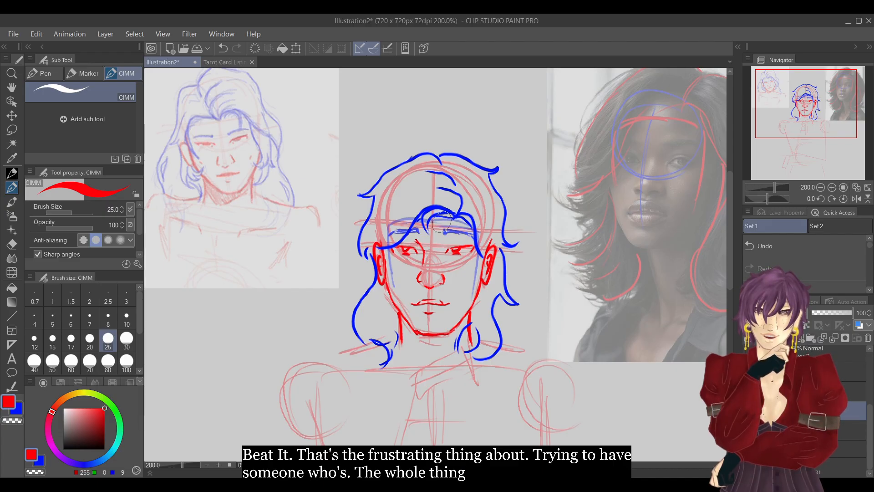
{"action": "left_click", "coordinate": [805, 247]}
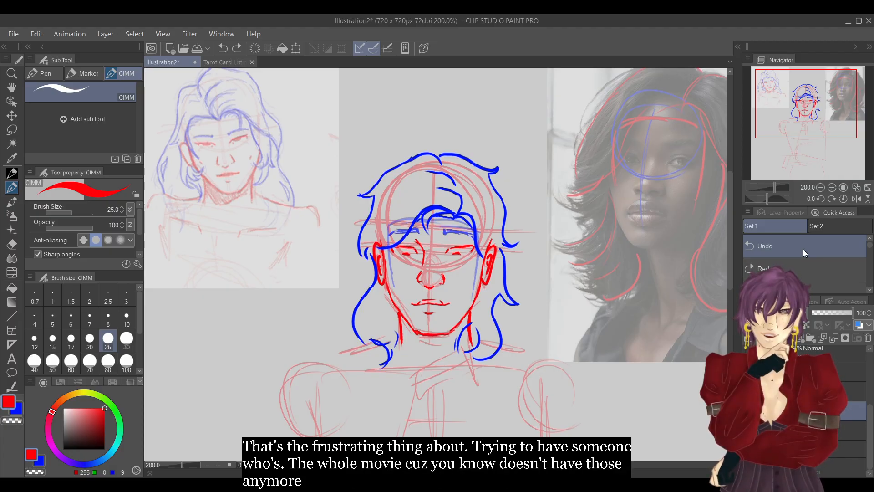
Fill the upper lip with solid red strokes along its full width.
{"action": "left_click", "coordinate": [831, 187]}
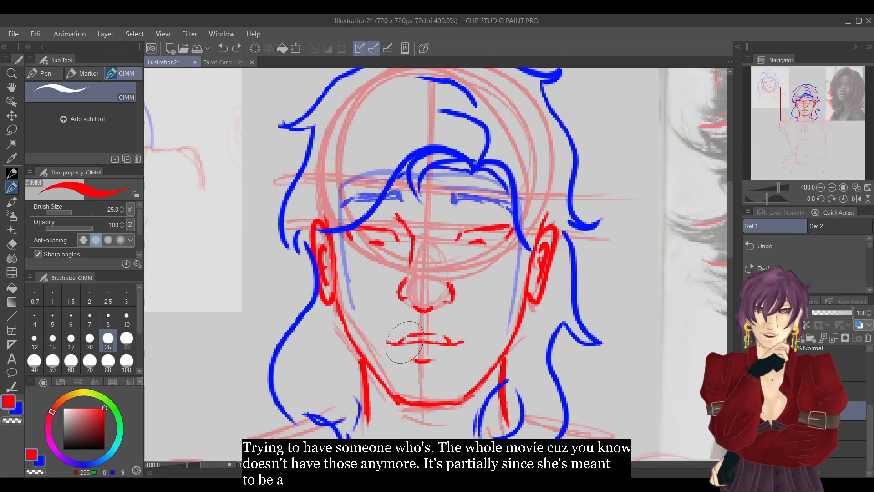
{"action": "left_click_drag", "start_coordinate": [407, 342], "coordinate": [417, 341]}
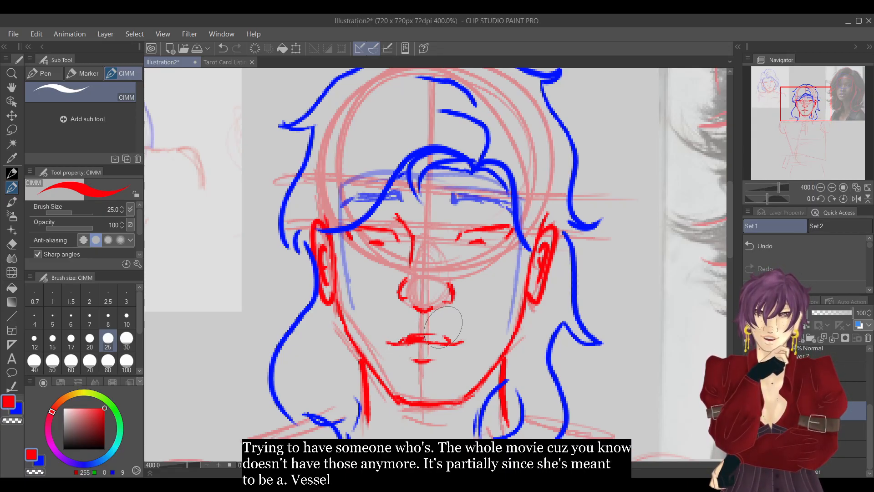
{"action": "left_click", "coordinate": [802, 246]}
{"action": "left_click_drag", "start_coordinate": [406, 340], "coordinate": [446, 341]}
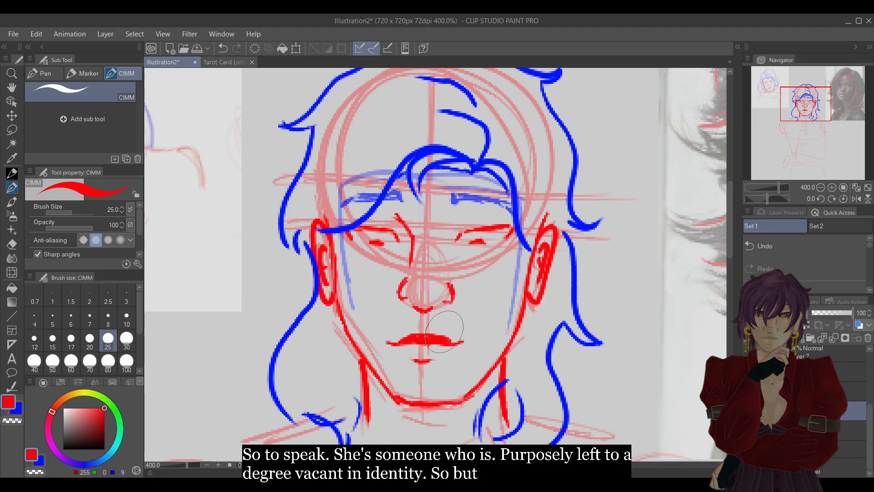
Draw red shoulder lines sloping from both sides of the neck outward, ending in short downward strokes at the outer shoulders.
{"action": "left_click", "coordinate": [819, 187]}
{"action": "left_click", "coordinate": [820, 187]}
{"action": "left_click", "coordinate": [819, 187]}
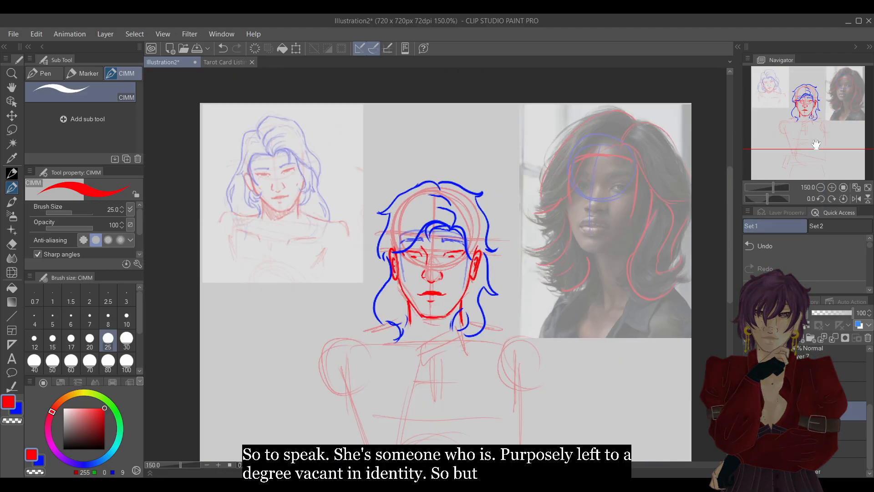
{"action": "left_click_drag", "start_coordinate": [820, 127], "coordinate": [811, 138]}
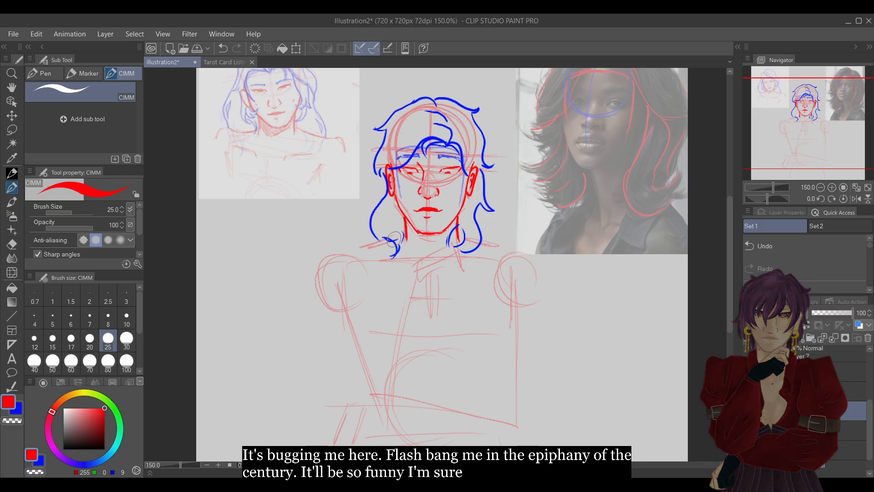
{"action": "left_click_drag", "start_coordinate": [384, 235], "coordinate": [317, 256]}
{"action": "left_click", "coordinate": [802, 249]}
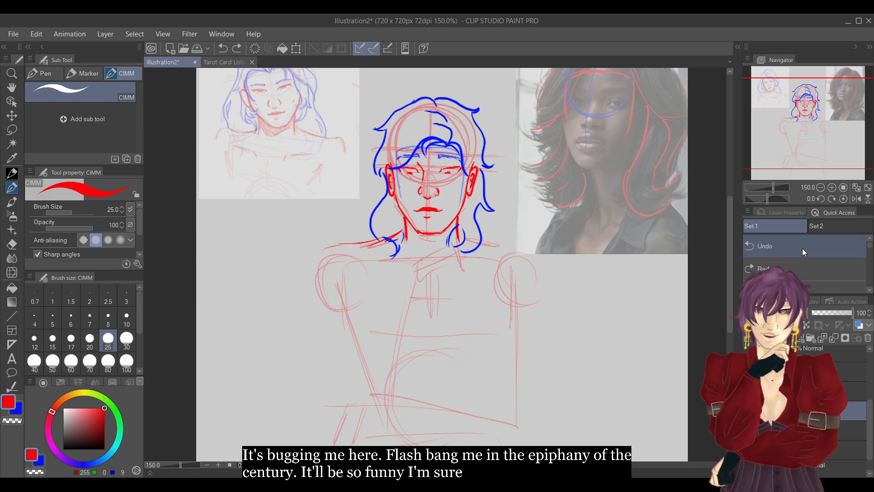
{"action": "left_click", "coordinate": [803, 250]}
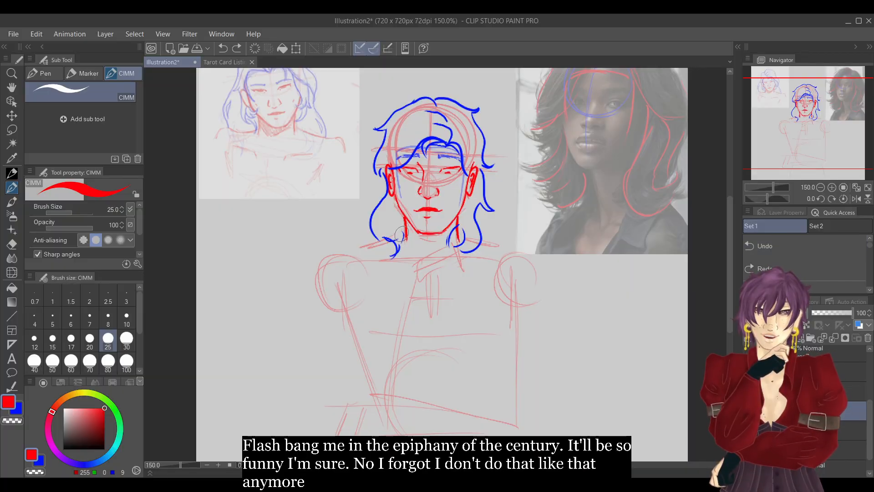
{"action": "mouse_move", "coordinate": [403, 235]}
{"action": "left_mouse_down"}
{"action": "mouse_move", "coordinate": [324, 246]}
{"action": "mouse_move", "coordinate": [366, 246]}
{"action": "left_mouse_up"}
{"action": "mouse_move", "coordinate": [466, 234]}
{"action": "left_mouse_down"}
{"action": "mouse_move", "coordinate": [534, 251]}
{"action": "mouse_move", "coordinate": [543, 266]}
{"action": "left_mouse_up"}
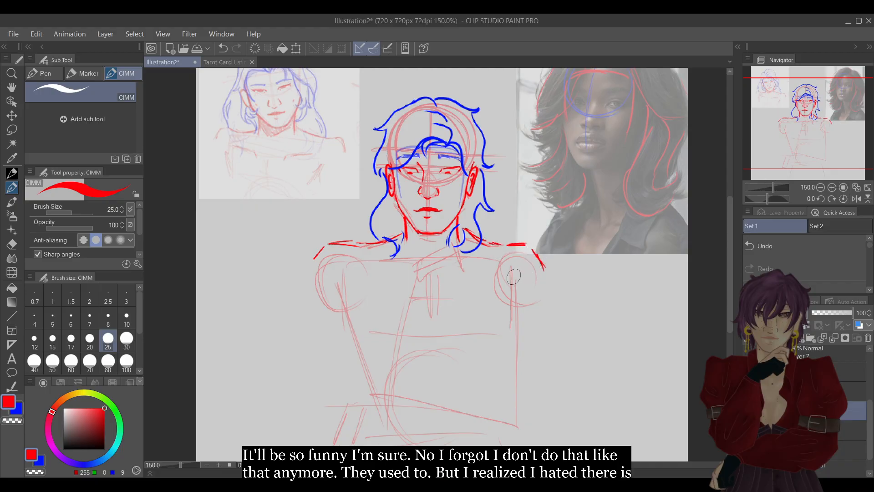
{"action": "mouse_move", "coordinate": [361, 271]}
{"action": "left_mouse_down"}
{"action": "mouse_move", "coordinate": [348, 320]}
{"action": "mouse_move", "coordinate": [360, 348]}
{"action": "left_mouse_up"}
{"action": "left_click_drag", "start_coordinate": [499, 275], "coordinate": [509, 314]}
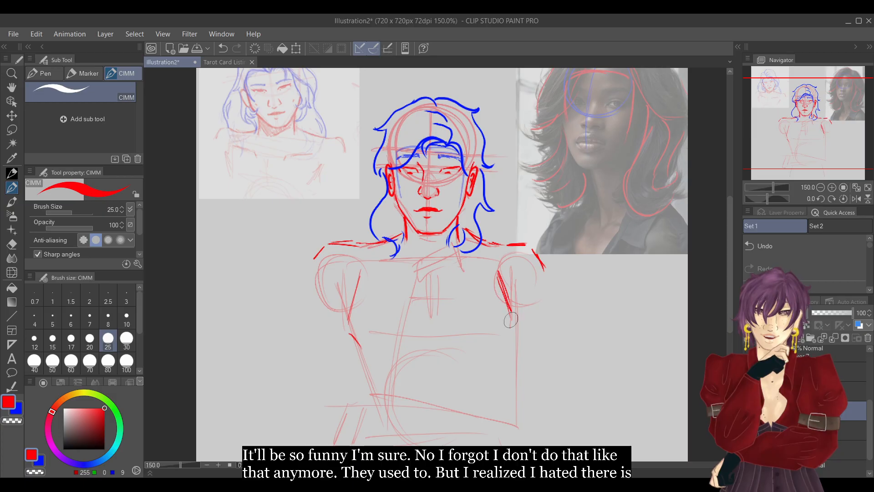
{"action": "left_click_drag", "start_coordinate": [501, 350], "coordinate": [510, 319]}
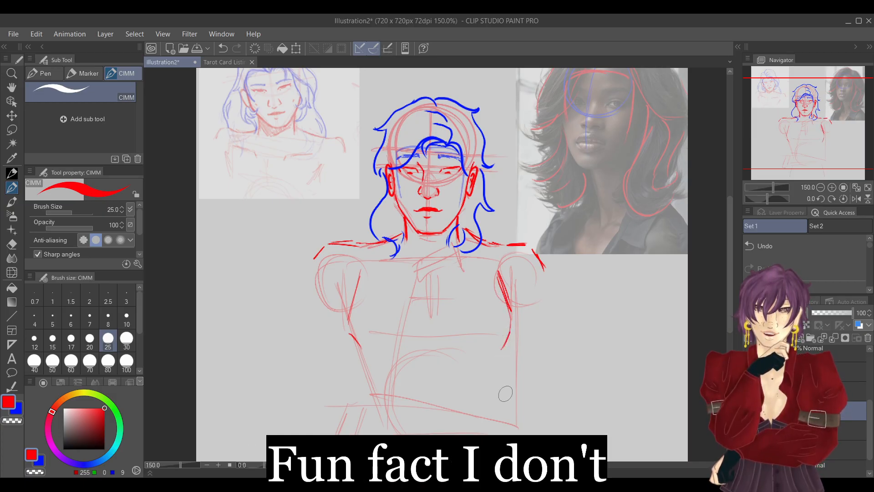
{"action": "key", "text": "e"}
{"action": "mouse_move", "coordinate": [498, 268]}
{"action": "left_mouse_down"}
{"action": "mouse_move", "coordinate": [507, 320]}
{"action": "mouse_move", "coordinate": [503, 288]}
{"action": "left_mouse_up"}
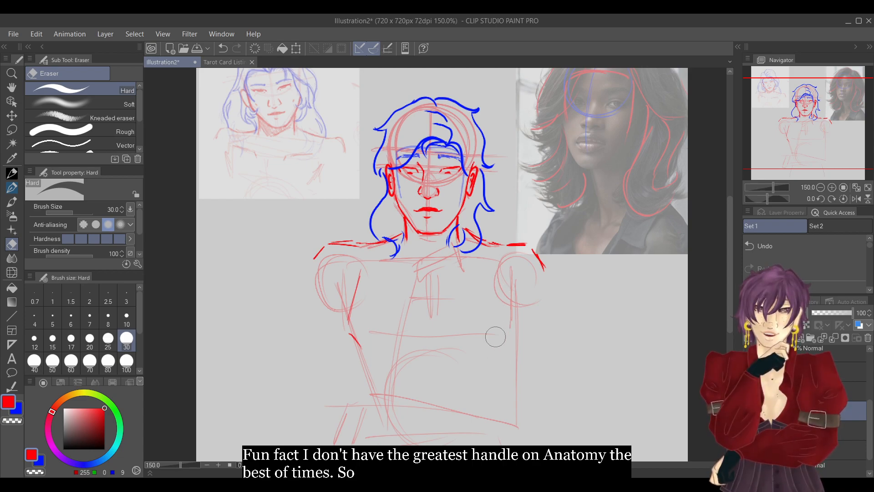
{"action": "key", "text": "p"}
{"action": "left_click_drag", "start_coordinate": [363, 269], "coordinate": [350, 340]}
{"action": "key", "text": "e"}
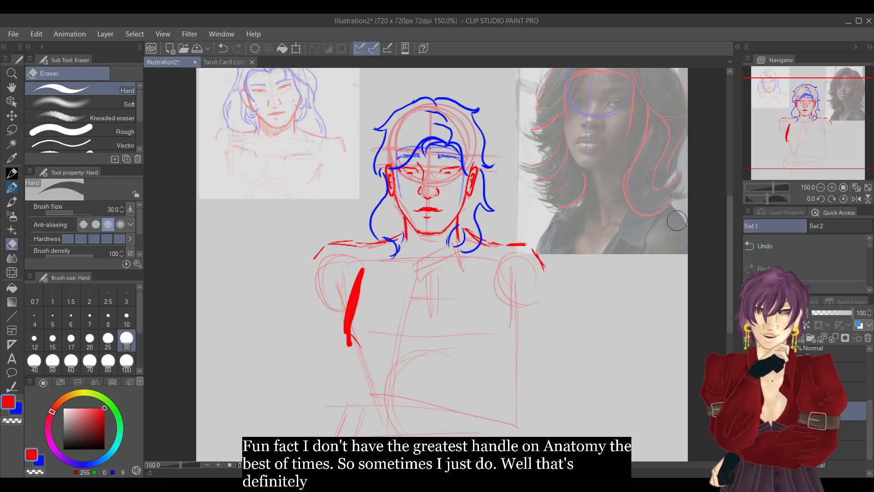
{"action": "left_click", "coordinate": [770, 246]}
{"action": "mouse_move", "coordinate": [354, 287]}
{"action": "left_mouse_down"}
{"action": "mouse_move", "coordinate": [348, 330]}
{"action": "mouse_move", "coordinate": [354, 325]}
{"action": "mouse_move", "coordinate": [362, 353]}
{"action": "mouse_move", "coordinate": [349, 326]}
{"action": "left_mouse_up"}
{"action": "left_click", "coordinate": [14, 188]}
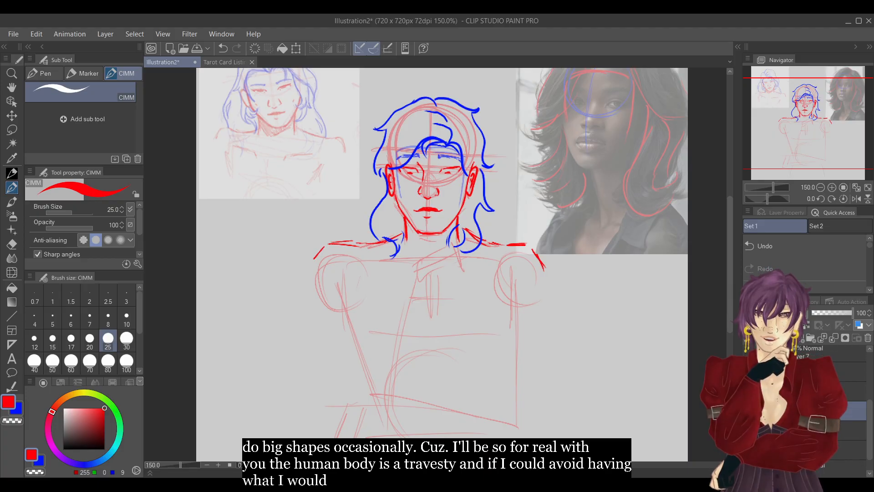
Draw both sides of the ribcage in red, slanting outward below the armpits and ending in short inward strokes.
{"action": "mouse_move", "coordinate": [366, 280]}
{"action": "left_mouse_down"}
{"action": "mouse_move", "coordinate": [354, 316]}
{"action": "mouse_move", "coordinate": [362, 339]}
{"action": "left_mouse_up"}
{"action": "left_click_drag", "start_coordinate": [496, 272], "coordinate": [510, 324]}
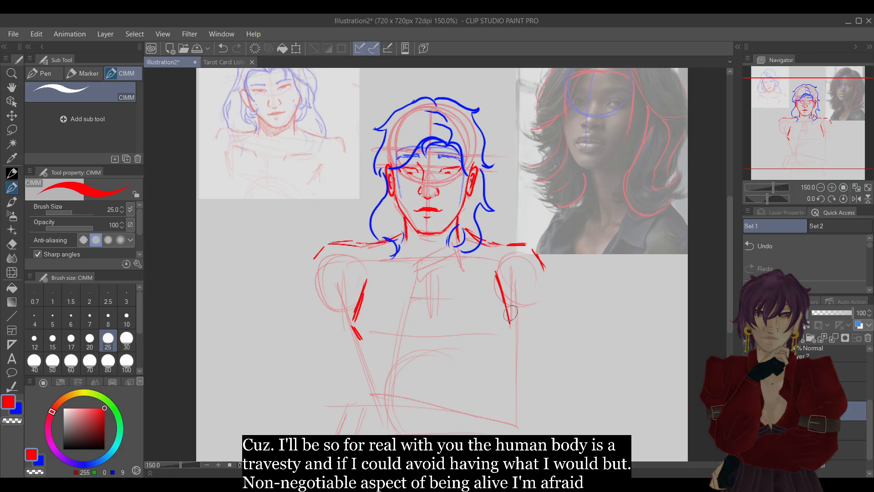
{"action": "key", "text": "e"}
{"action": "left_click_drag", "start_coordinate": [496, 274], "coordinate": [510, 321]}
{"action": "key", "text": "p"}
{"action": "mouse_move", "coordinate": [497, 278]}
{"action": "left_mouse_down"}
{"action": "mouse_move", "coordinate": [508, 322]}
{"action": "mouse_move", "coordinate": [500, 341]}
{"action": "left_mouse_up"}
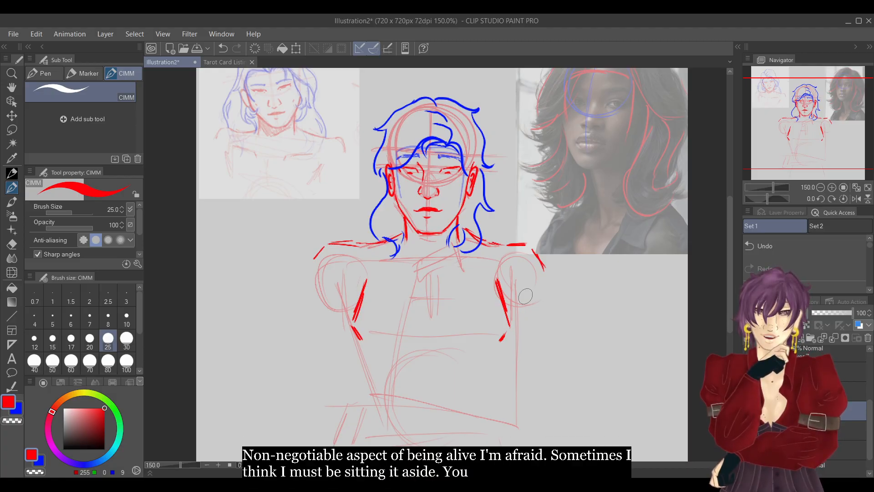
Extend both torso sides in red, tapering in to the waist and flaring over the hips to the canvas's lower edge.
{"action": "left_click_drag", "start_coordinate": [361, 347], "coordinate": [368, 383]}
{"action": "left_click_drag", "start_coordinate": [504, 347], "coordinate": [492, 395]}
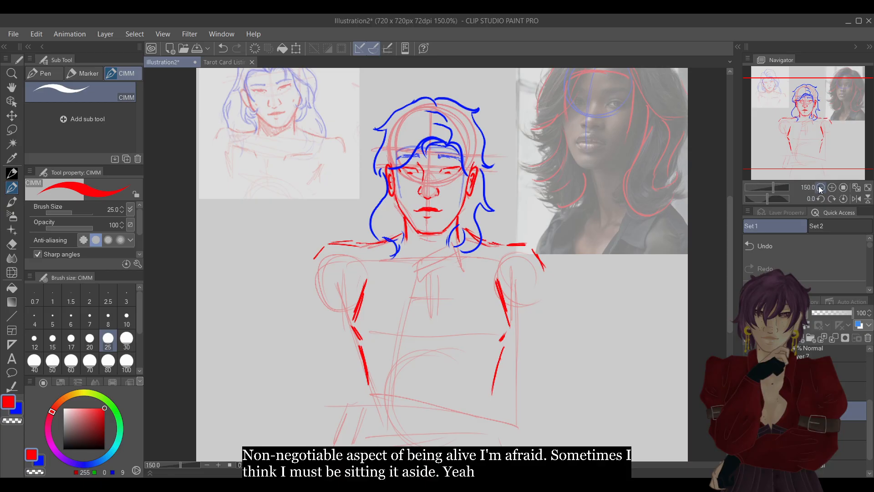
{"action": "left_click", "coordinate": [819, 187]}
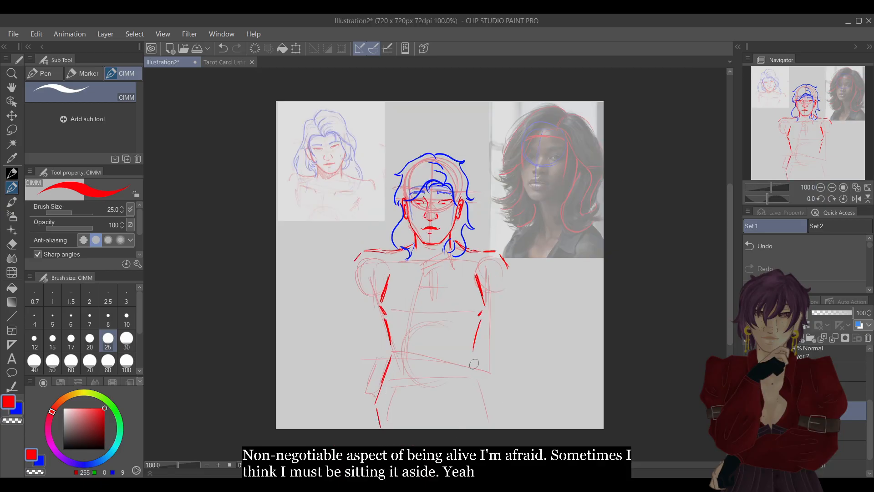
{"action": "left_click_drag", "start_coordinate": [481, 388], "coordinate": [488, 428]}
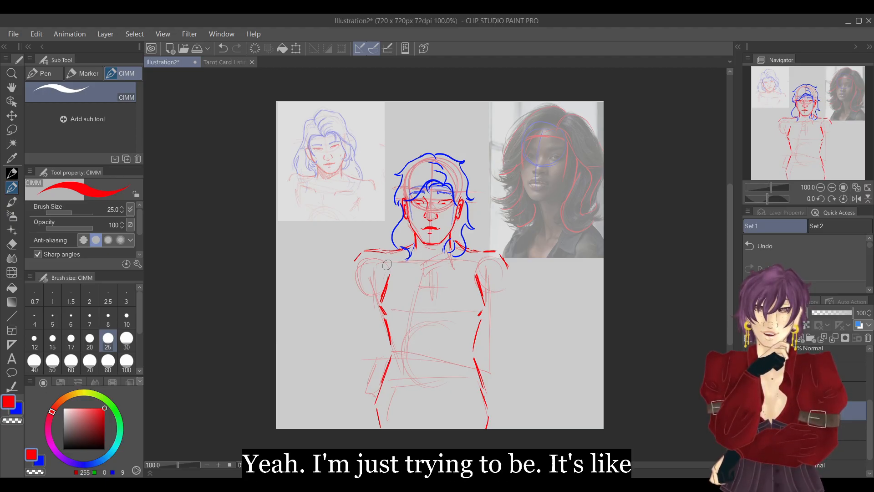
{"action": "left_click_drag", "start_coordinate": [383, 263], "coordinate": [423, 273]}
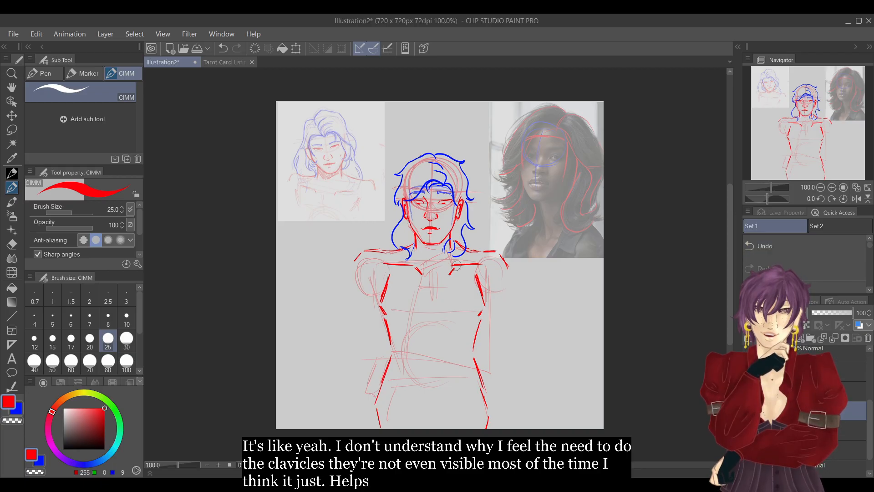
{"action": "key", "text": "e"}
{"action": "left_click_drag", "start_coordinate": [452, 265], "coordinate": [483, 263]}
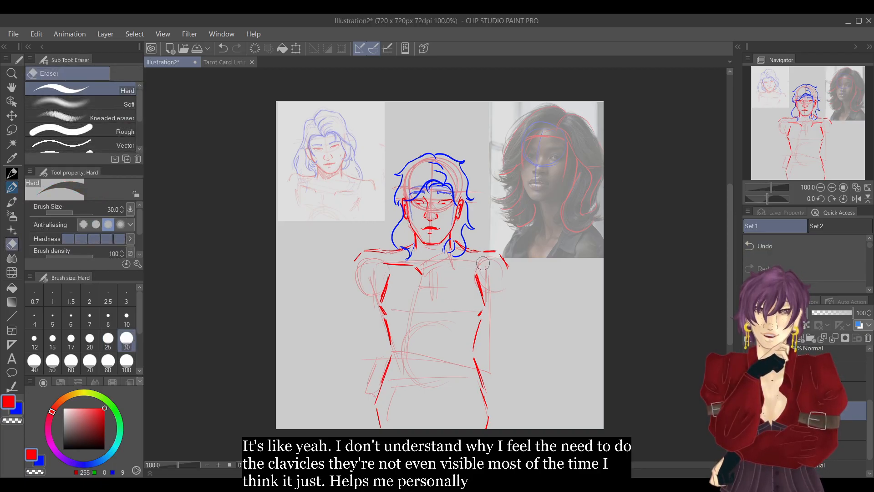
{"action": "left_click_drag", "start_coordinate": [422, 273], "coordinate": [387, 265]}
{"action": "key", "text": "p"}
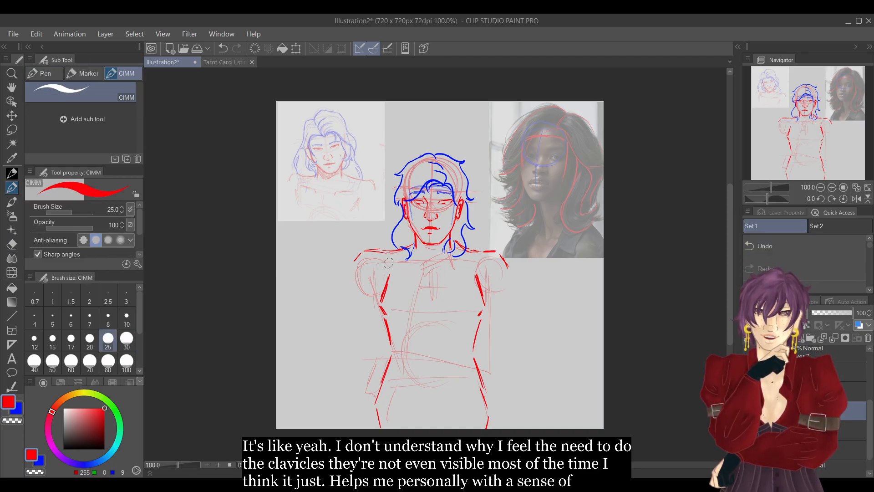
Draw both collarbones in red with short inner ends, and mark the centre of the chest with a small cross.
{"action": "left_click", "coordinate": [827, 186]}
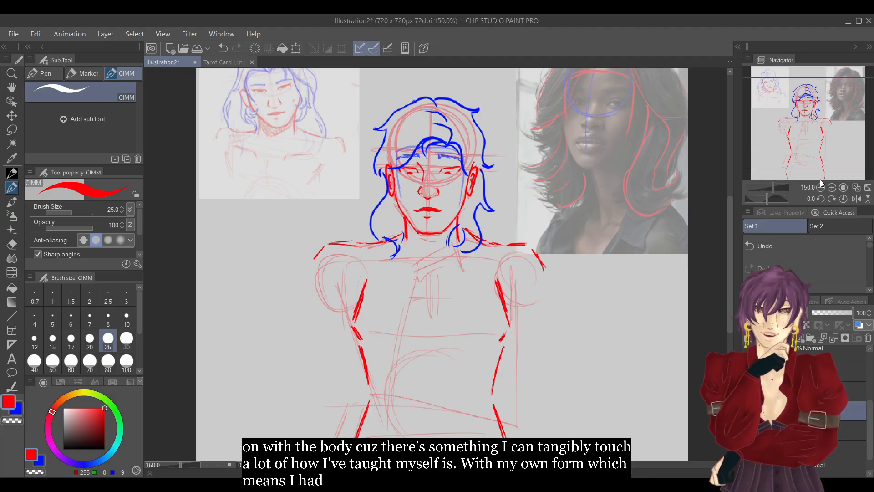
{"action": "left_click_drag", "start_coordinate": [364, 258], "coordinate": [395, 265]}
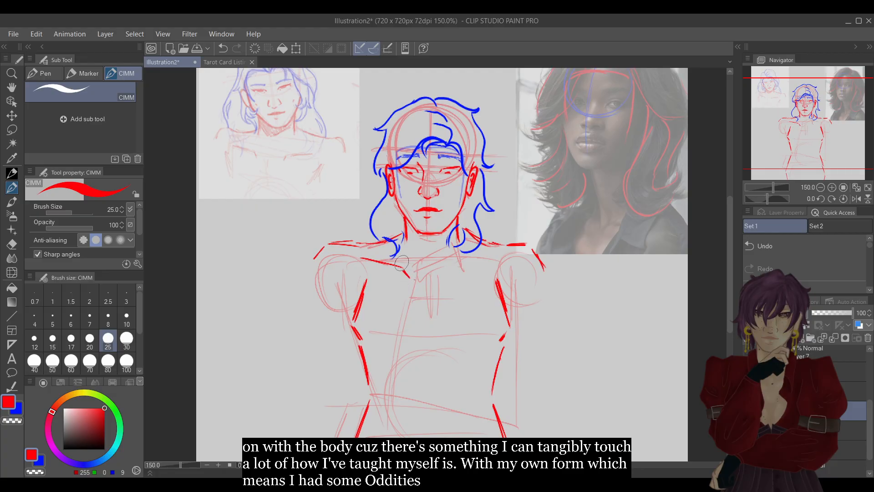
{"action": "left_click_drag", "start_coordinate": [455, 265], "coordinate": [499, 258]}
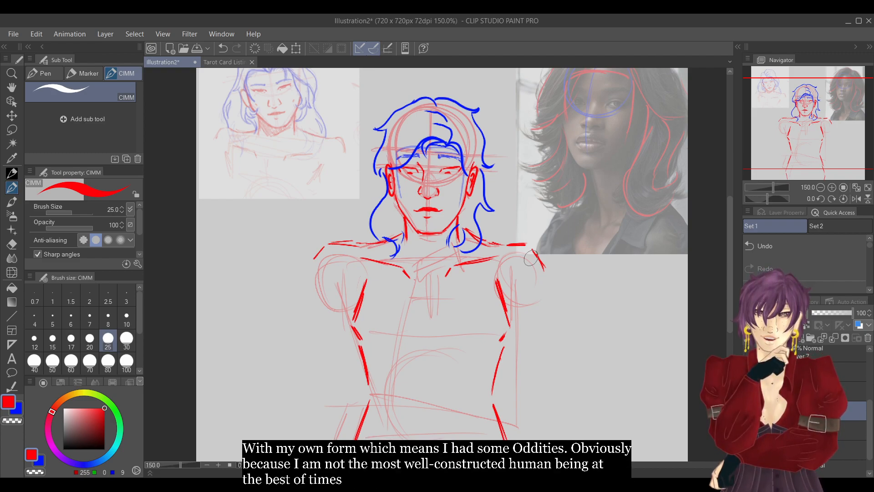
{"action": "mouse_move", "coordinate": [426, 288]}
{"action": "left_mouse_down"}
{"action": "mouse_move", "coordinate": [427, 336]}
{"action": "mouse_move", "coordinate": [434, 312]}
{"action": "left_mouse_up"}
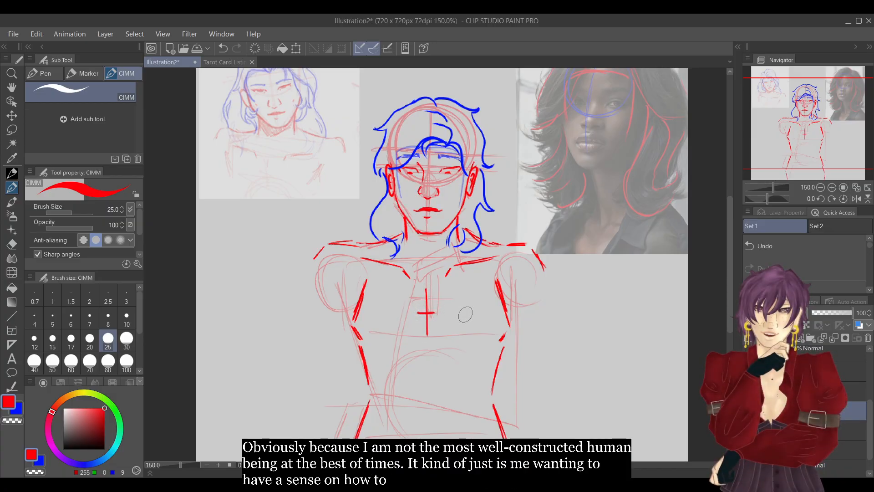
Draw the image-left elbow and the forearm's lower and upper edges in red across the waist.
{"action": "left_click_drag", "start_coordinate": [812, 126], "coordinate": [803, 135]}
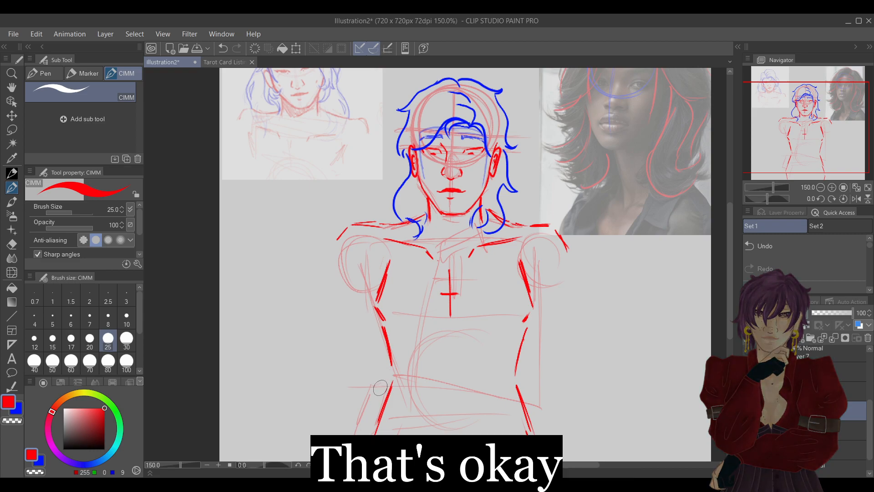
{"action": "left_click_drag", "start_coordinate": [373, 381], "coordinate": [381, 397]}
{"action": "left_click_drag", "start_coordinate": [419, 409], "coordinate": [525, 403]}
{"action": "left_click_drag", "start_coordinate": [448, 412], "coordinate": [544, 418]}
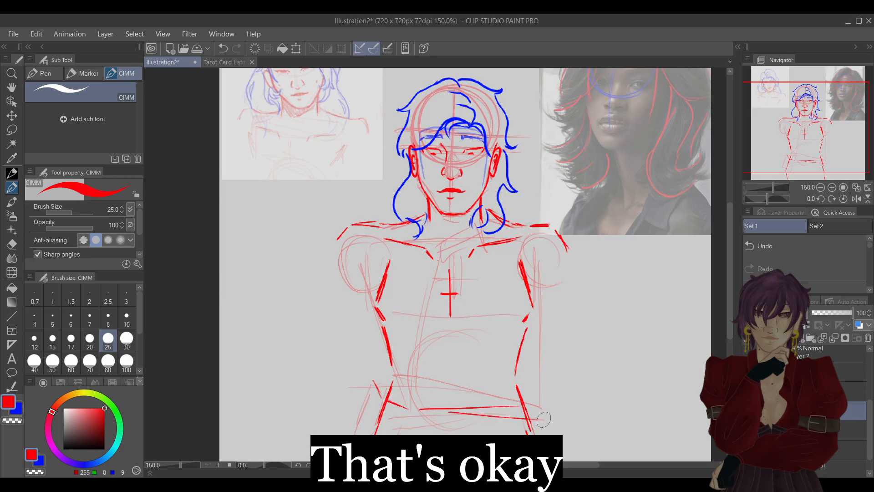
{"action": "mouse_move", "coordinate": [378, 373]}
{"action": "left_mouse_down"}
{"action": "mouse_move", "coordinate": [394, 361]}
{"action": "mouse_move", "coordinate": [536, 394]}
{"action": "left_mouse_up"}
{"action": "left_click_drag", "start_coordinate": [432, 361], "coordinate": [531, 390]}
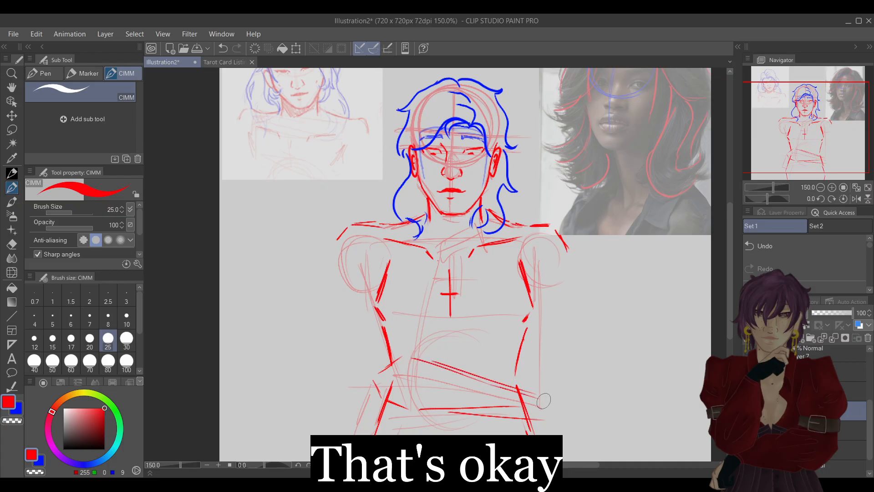
Draw the outer and inner edges of the image-left upper arm in red and tidy the elbow crease where it meets the forearm.
{"action": "left_click_drag", "start_coordinate": [331, 263], "coordinate": [370, 367]}
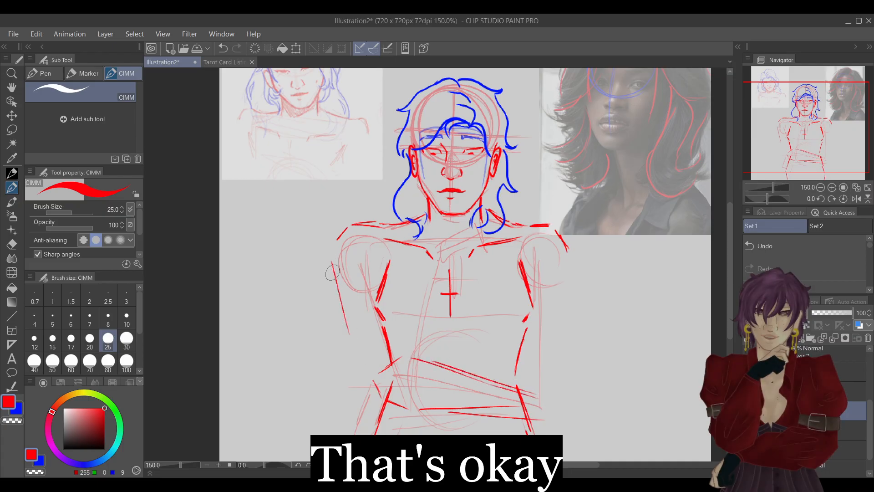
{"action": "left_click_drag", "start_coordinate": [395, 266], "coordinate": [403, 315]}
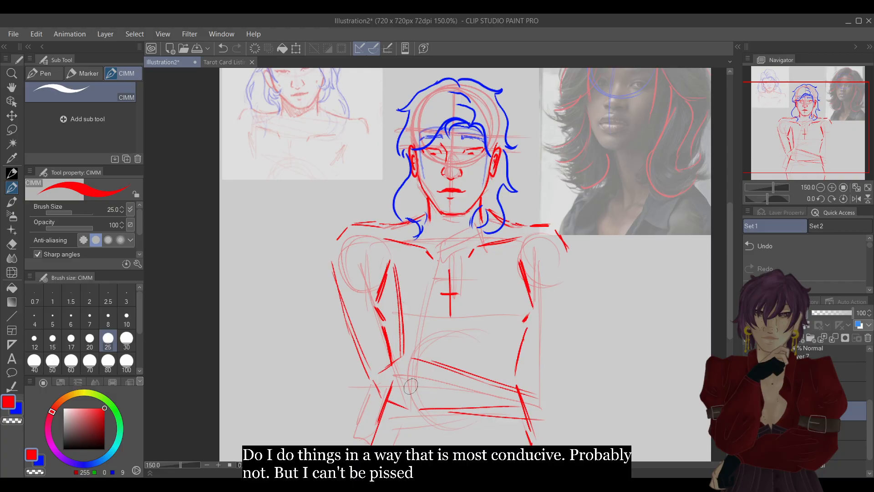
{"action": "key", "text": "e"}
{"action": "mouse_move", "coordinate": [380, 373]}
{"action": "left_mouse_down"}
{"action": "mouse_move", "coordinate": [417, 351]}
{"action": "mouse_move", "coordinate": [451, 367]}
{"action": "left_mouse_up"}
{"action": "key", "text": "p"}
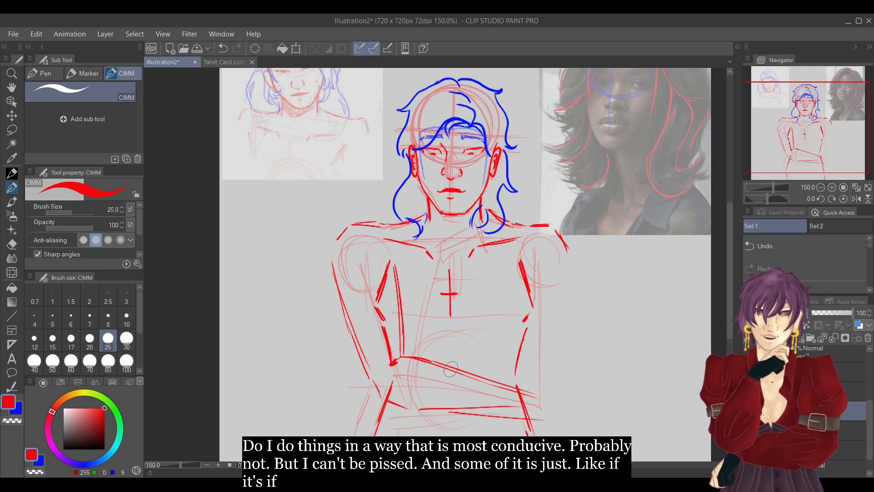
Erase the extra stroke under the image-left forearm, and lasso and rotate the forearm upright so it rises from the elbow toward the chin.
{"action": "key", "text": "e"}
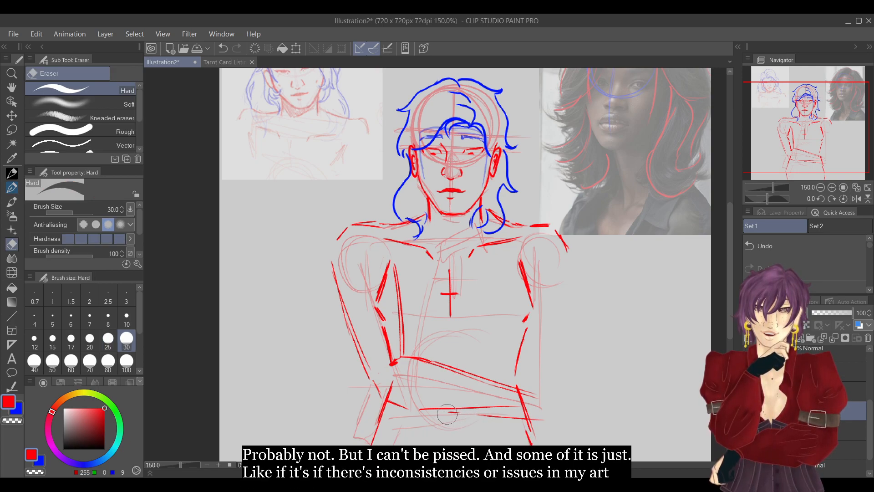
{"action": "key", "text": "p"}
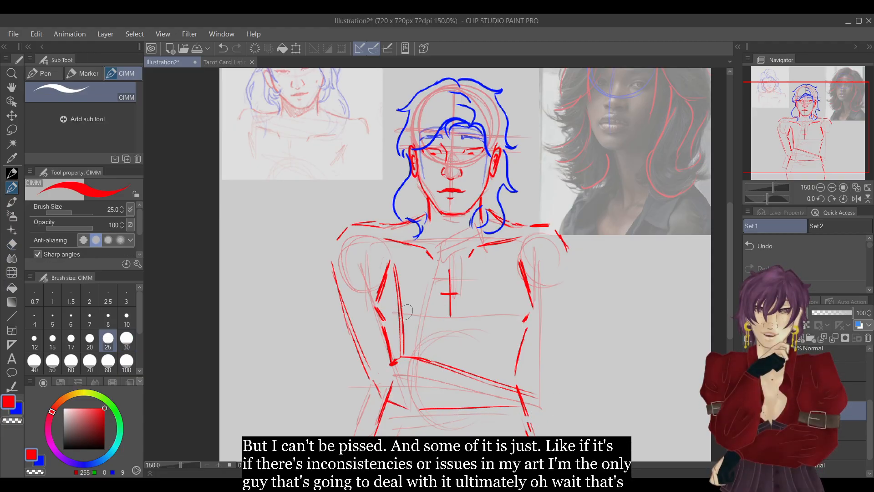
{"action": "left_click", "coordinate": [13, 130]}
{"action": "mouse_move", "coordinate": [391, 353]}
{"action": "left_mouse_down"}
{"action": "mouse_move", "coordinate": [375, 395]}
{"action": "mouse_move", "coordinate": [416, 423]}
{"action": "mouse_move", "coordinate": [574, 394]}
{"action": "mouse_move", "coordinate": [530, 352]}
{"action": "mouse_move", "coordinate": [428, 348]}
{"action": "mouse_move", "coordinate": [393, 347]}
{"action": "left_mouse_up"}
{"action": "left_click", "coordinate": [379, 433]}
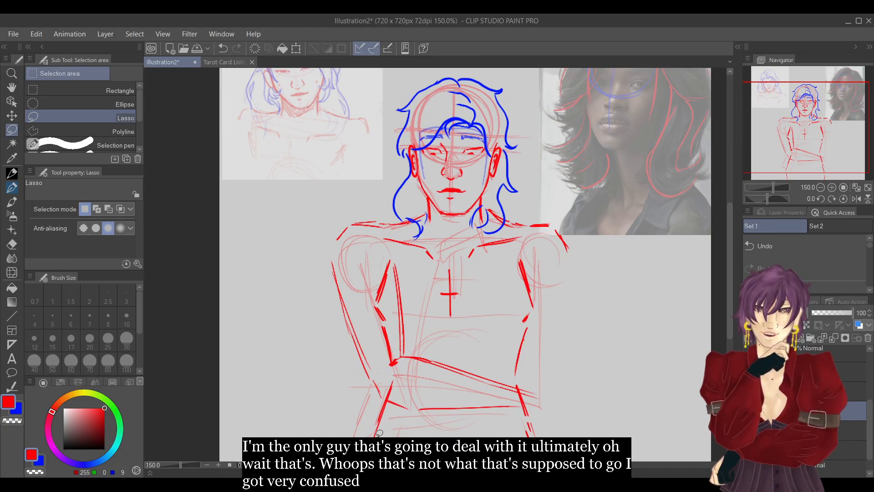
{"action": "mouse_move", "coordinate": [454, 421]}
{"action": "left_mouse_down"}
{"action": "mouse_move", "coordinate": [541, 401]}
{"action": "mouse_move", "coordinate": [492, 372]}
{"action": "left_mouse_up"}
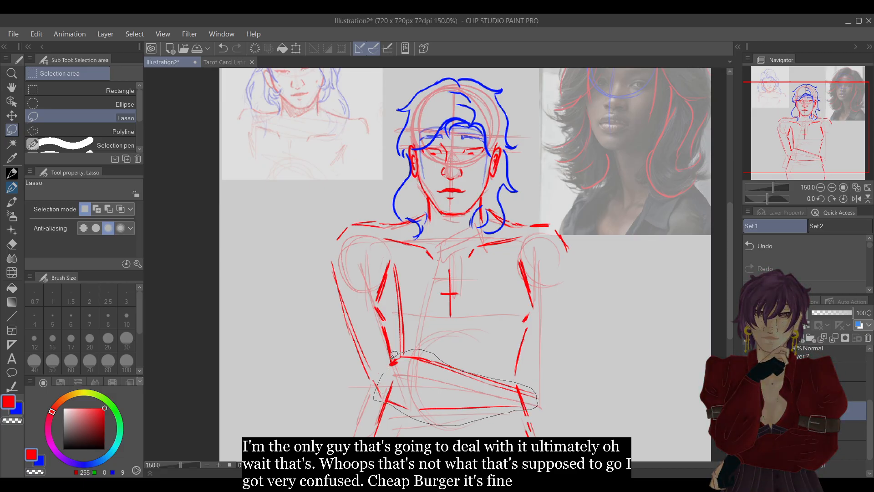
{"action": "left_click_drag", "start_coordinate": [395, 353], "coordinate": [387, 367]}
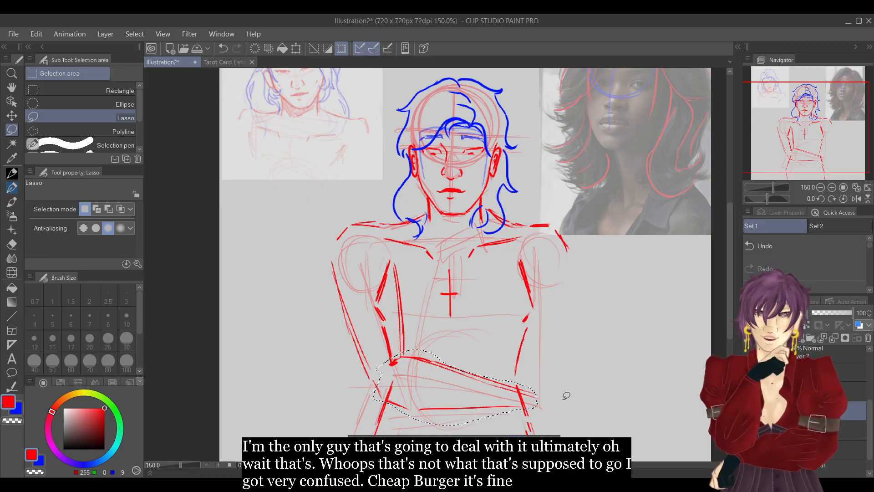
{"action": "key", "text": "ctrl+t"}
{"action": "left_click_drag", "start_coordinate": [571, 414], "coordinate": [556, 328]}
{"action": "mouse_move", "coordinate": [492, 400]}
{"action": "left_mouse_down"}
{"action": "mouse_move", "coordinate": [479, 348]}
{"action": "mouse_move", "coordinate": [472, 354]}
{"action": "mouse_move", "coordinate": [526, 358]}
{"action": "mouse_move", "coordinate": [465, 352]}
{"action": "mouse_move", "coordinate": [444, 378]}
{"action": "mouse_move", "coordinate": [420, 373]}
{"action": "left_mouse_up"}
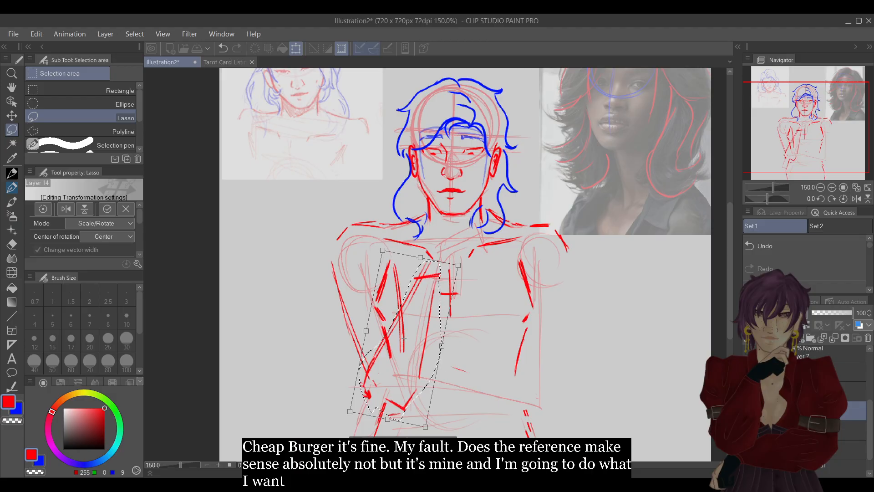
{"action": "key", "text": "Return"}
Erase the inner upper-arm line where it crosses the raised forearm and clear the selection.
{"action": "key", "text": "e"}
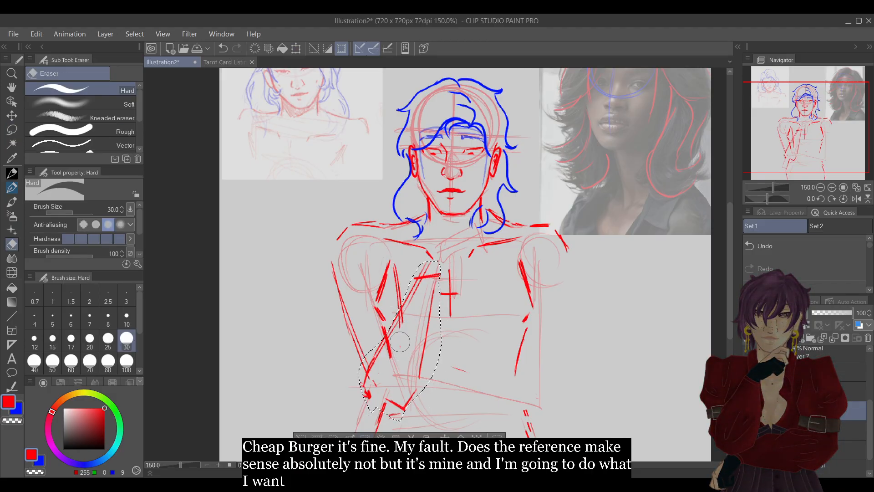
{"action": "key", "text": "m"}
{"action": "left_click", "coordinate": [309, 433]}
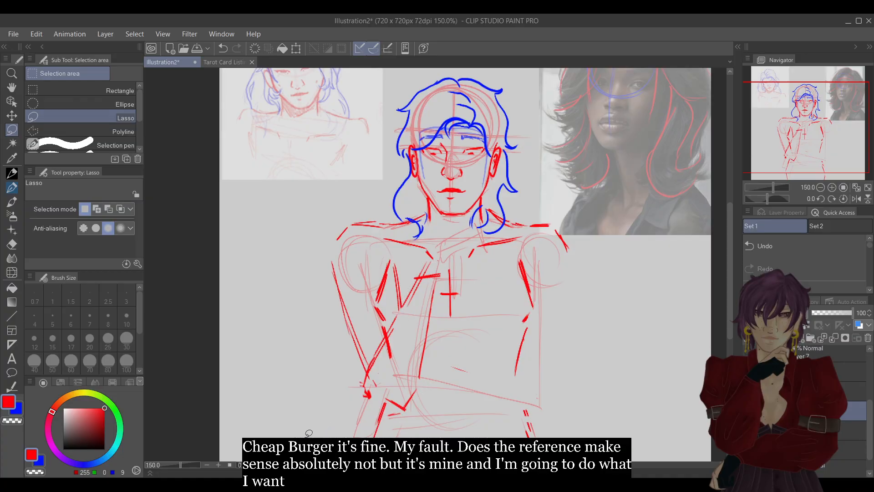
Redraw the image-left upper arm's outer edge and the elbow in red, and reinforce the raised forearm's outer edge.
{"action": "left_click", "coordinate": [15, 177]}
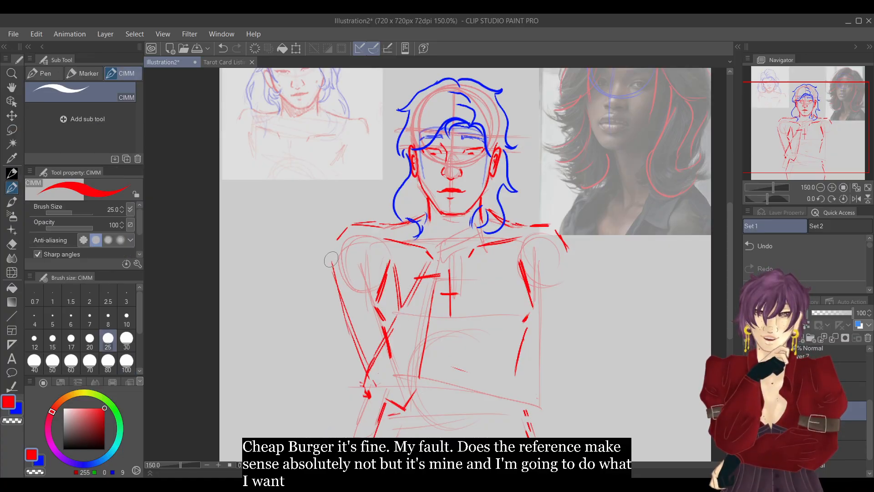
{"action": "mouse_move", "coordinate": [337, 270]}
{"action": "left_mouse_down"}
{"action": "mouse_move", "coordinate": [353, 376]}
{"action": "mouse_move", "coordinate": [379, 421]}
{"action": "left_mouse_up"}
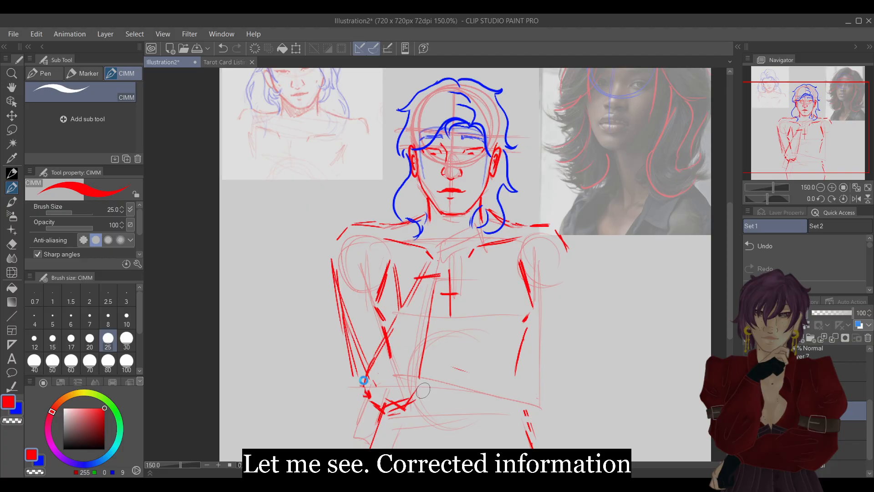
{"action": "mouse_move", "coordinate": [377, 342]}
{"action": "left_mouse_down"}
{"action": "mouse_move", "coordinate": [415, 271]}
{"action": "mouse_move", "coordinate": [430, 261]}
{"action": "left_mouse_up"}
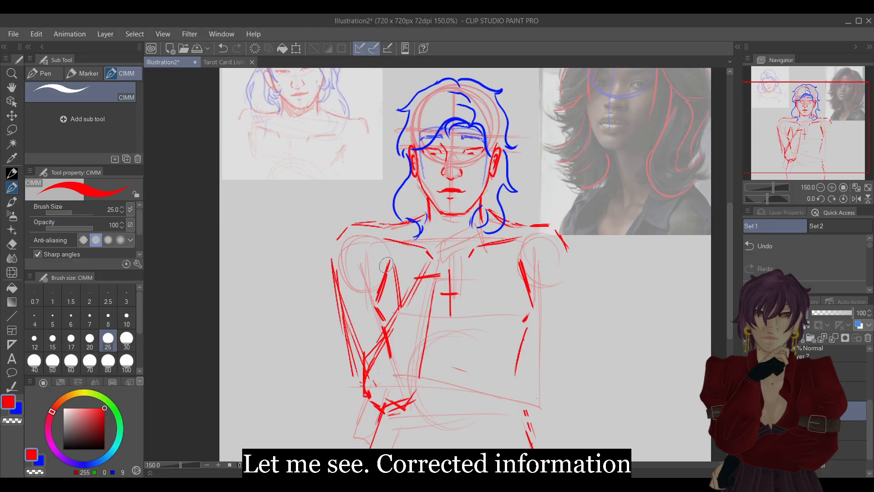
Block in the raised hand under the chin in red, replacing its straight end with short knuckle and finger strokes.
{"action": "left_click_drag", "start_coordinate": [427, 255], "coordinate": [478, 225]}
{"action": "left_click_drag", "start_coordinate": [437, 269], "coordinate": [476, 253]}
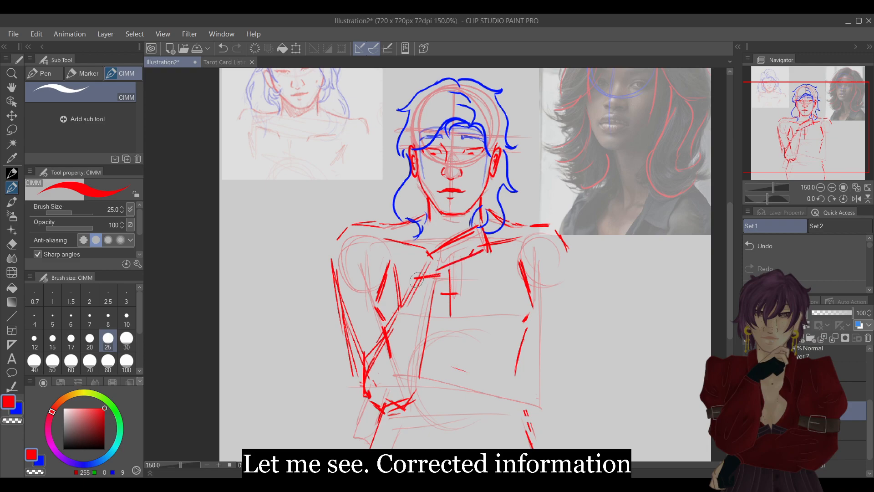
{"action": "left_click", "coordinate": [832, 187]}
{"action": "left_click_drag", "start_coordinate": [797, 148], "coordinate": [795, 152]}
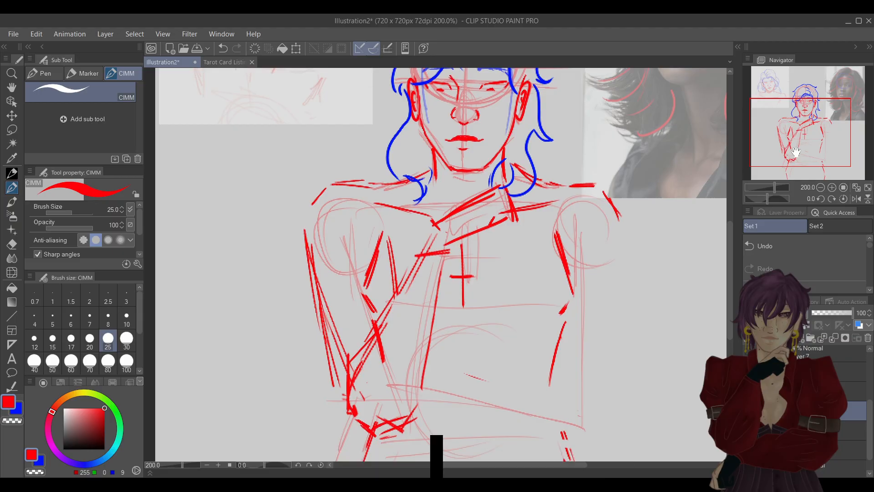
{"action": "key", "text": "e"}
{"action": "mouse_move", "coordinate": [496, 220]}
{"action": "left_mouse_down"}
{"action": "mouse_move", "coordinate": [501, 234]}
{"action": "mouse_move", "coordinate": [516, 207]}
{"action": "mouse_move", "coordinate": [504, 190]}
{"action": "left_mouse_up"}
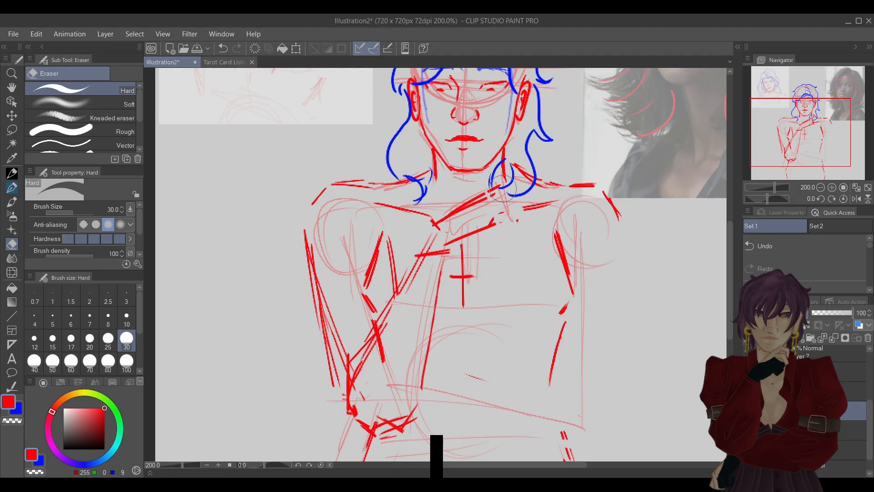
{"action": "key", "text": "p"}
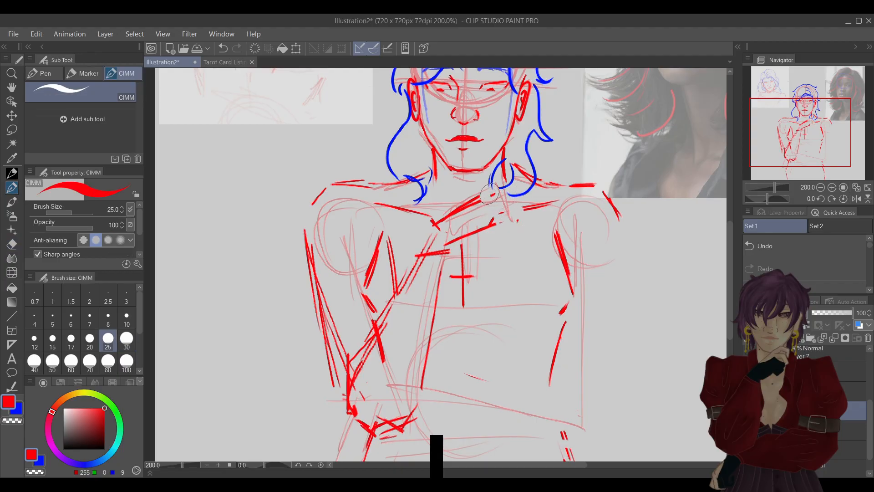
{"action": "mouse_move", "coordinate": [492, 194]}
{"action": "left_mouse_down"}
{"action": "mouse_move", "coordinate": [513, 207]}
{"action": "mouse_move", "coordinate": [495, 207]}
{"action": "mouse_move", "coordinate": [510, 229]}
{"action": "mouse_move", "coordinate": [491, 210]}
{"action": "mouse_move", "coordinate": [511, 204]}
{"action": "left_mouse_up"}
{"action": "left_click_drag", "start_coordinate": [505, 210], "coordinate": [502, 222]}
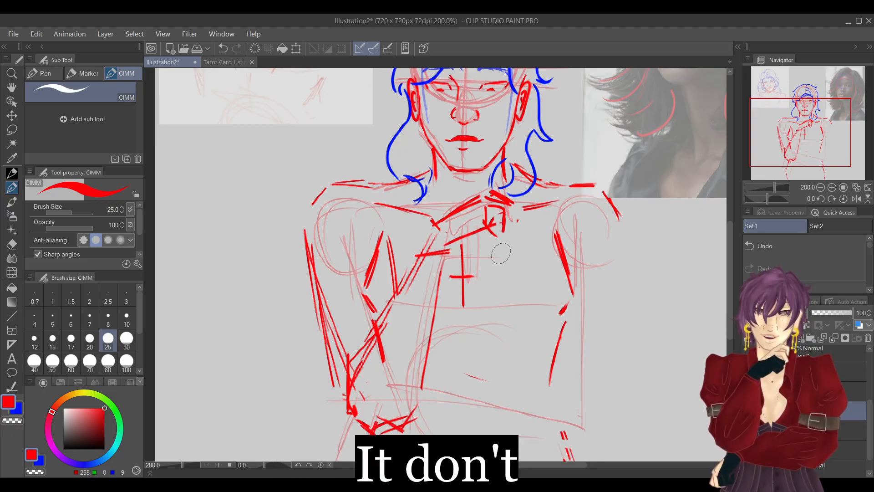
Draw the other hand in red below the image-left elbow, with a blocky back of the hand and short fingers.
{"action": "left_click_drag", "start_coordinate": [806, 124], "coordinate": [811, 145]}
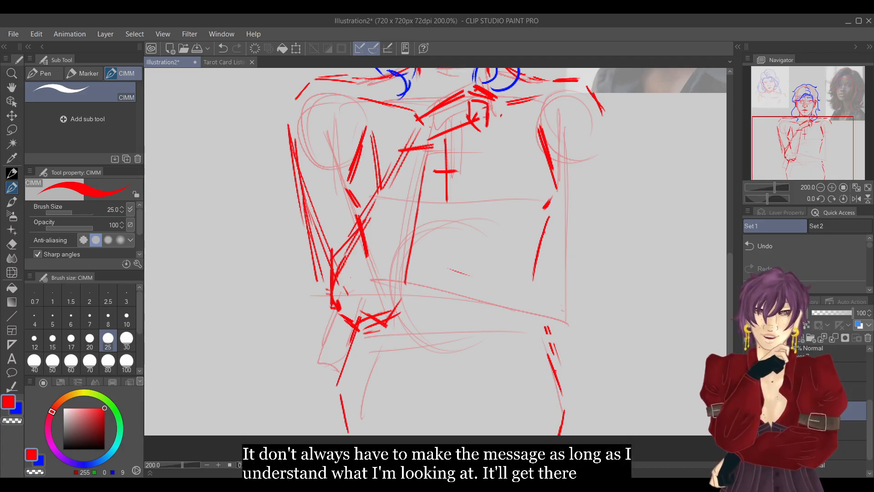
{"action": "left_click_drag", "start_coordinate": [330, 314], "coordinate": [320, 345]}
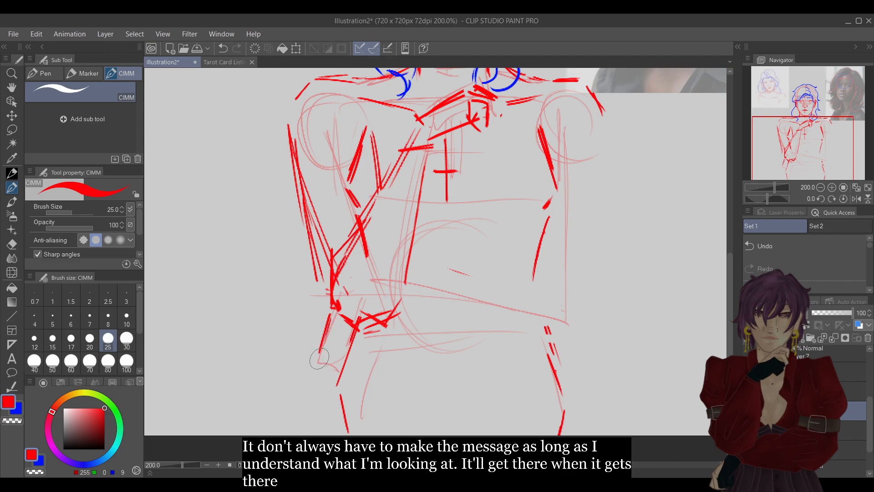
{"action": "left_click_drag", "start_coordinate": [316, 369], "coordinate": [334, 384]}
{"action": "left_click_drag", "start_coordinate": [319, 352], "coordinate": [345, 364]}
{"action": "left_click_drag", "start_coordinate": [356, 327], "coordinate": [343, 354]}
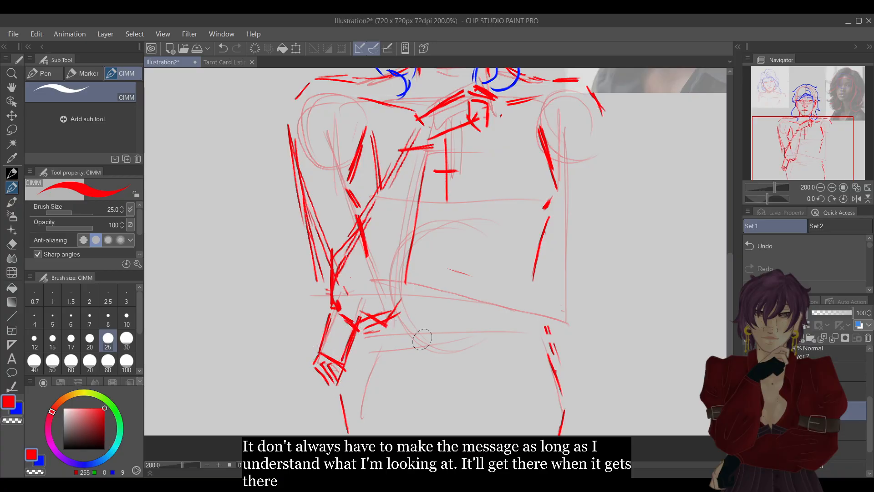
Draw the image-right elbow and the upper and lower edges of its forearm in red, crossing the waist to the other elbow.
{"action": "mouse_move", "coordinate": [578, 314]}
{"action": "left_mouse_down"}
{"action": "mouse_move", "coordinate": [576, 334]}
{"action": "mouse_move", "coordinate": [546, 345]}
{"action": "left_mouse_up"}
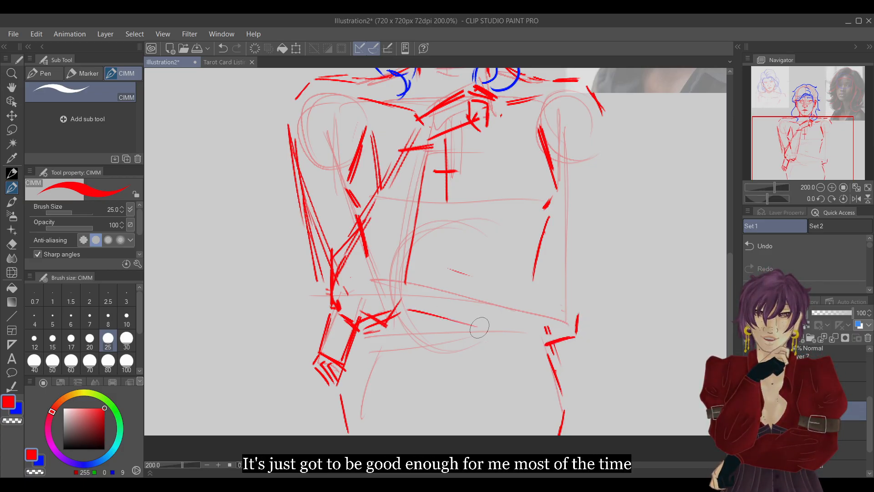
{"action": "left_click_drag", "start_coordinate": [412, 304], "coordinate": [523, 346]}
{"action": "left_click_drag", "start_coordinate": [548, 290], "coordinate": [577, 315]}
{"action": "left_click_drag", "start_coordinate": [544, 289], "coordinate": [415, 294]}
{"action": "left_click_drag", "start_coordinate": [822, 141], "coordinate": [828, 126]}
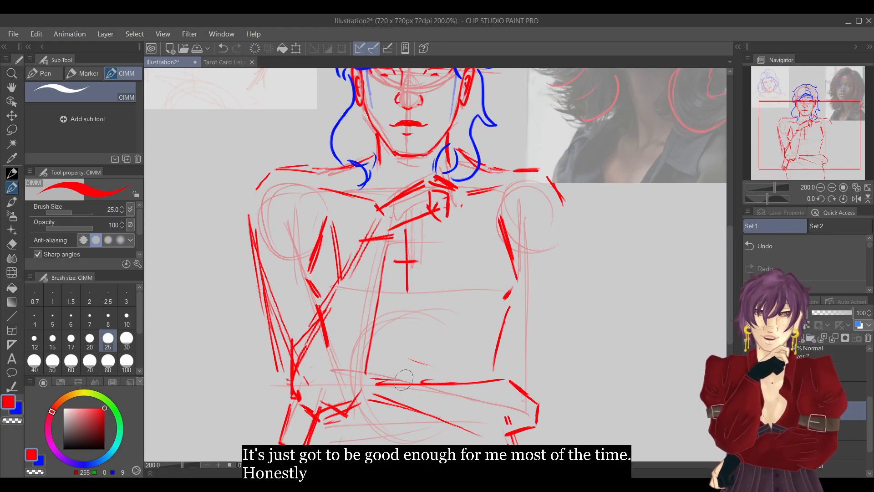
{"action": "mouse_move", "coordinate": [354, 411]}
{"action": "left_mouse_down"}
{"action": "mouse_move", "coordinate": [399, 416]}
{"action": "mouse_move", "coordinate": [406, 404]}
{"action": "left_mouse_up"}
{"action": "key", "text": "e"}
{"action": "key", "text": "p"}
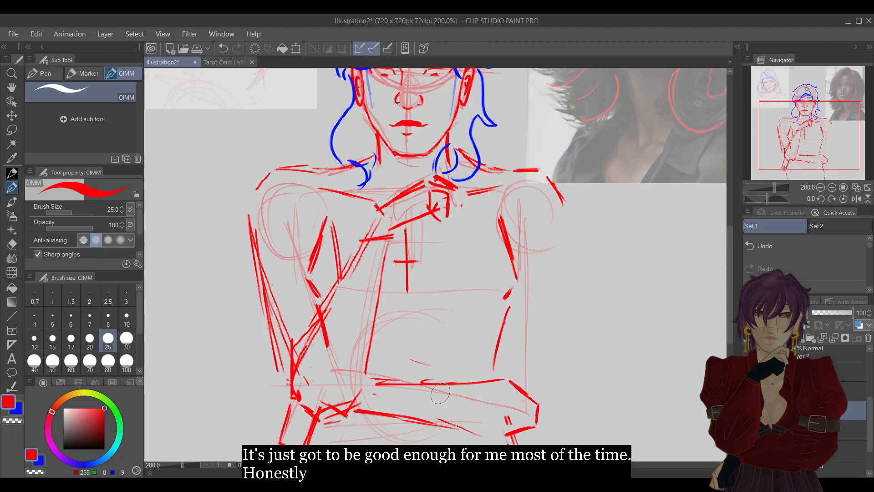
Draw the outer and inner edges of the image-right upper arm in red from the shoulder down to the folded elbow.
{"action": "left_click_drag", "start_coordinate": [562, 209], "coordinate": [545, 380]}
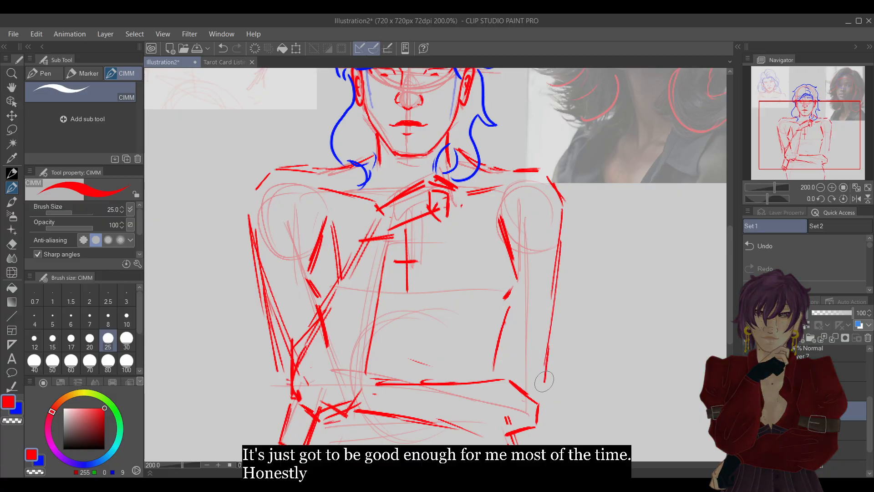
{"action": "left_click_drag", "start_coordinate": [500, 226], "coordinate": [493, 366]}
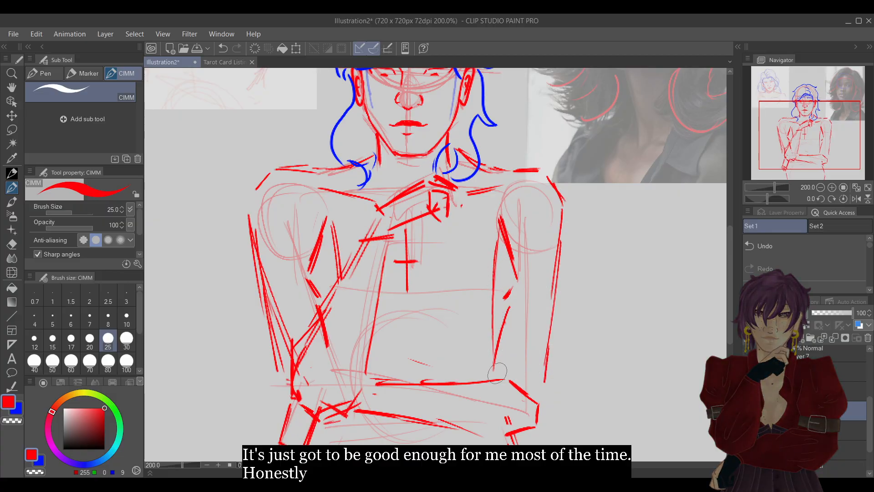
{"action": "left_click", "coordinate": [821, 187]}
{"action": "left_click", "coordinate": [820, 187]}
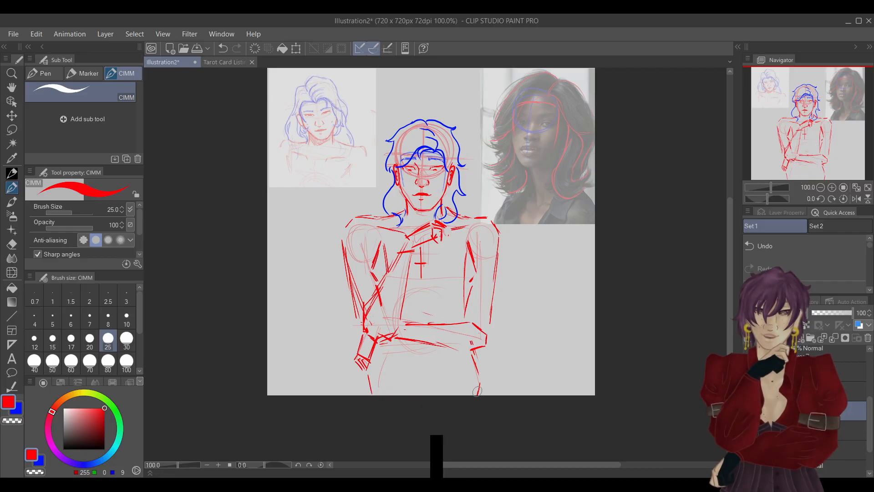
{"action": "key", "text": "e"}
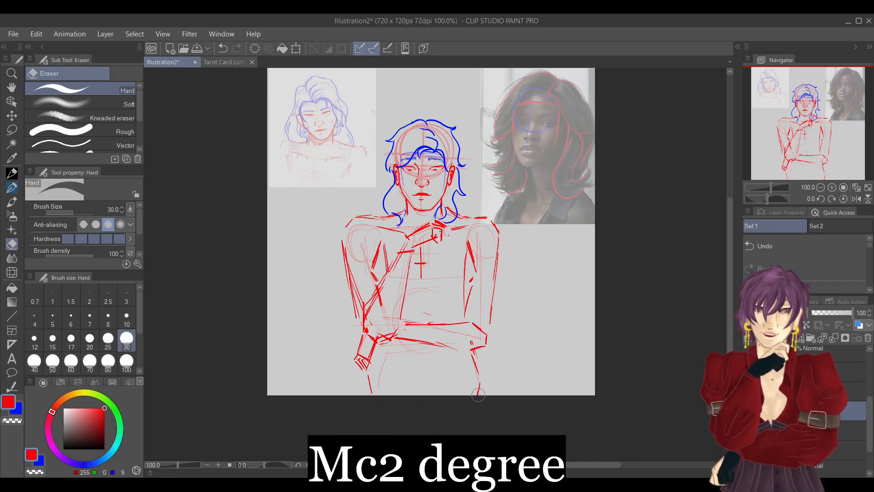
{"action": "key", "text": "p"}
{"action": "left_click_drag", "start_coordinate": [474, 356], "coordinate": [485, 385]}
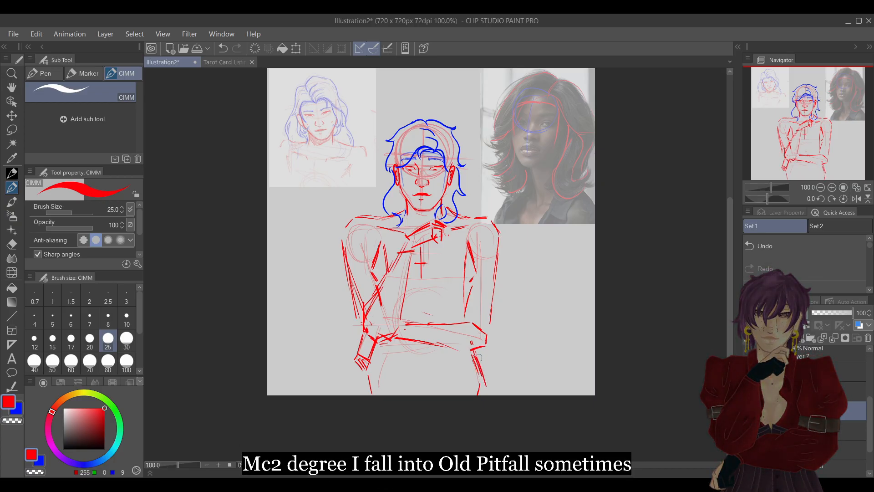
{"action": "left_click", "coordinate": [821, 246]}
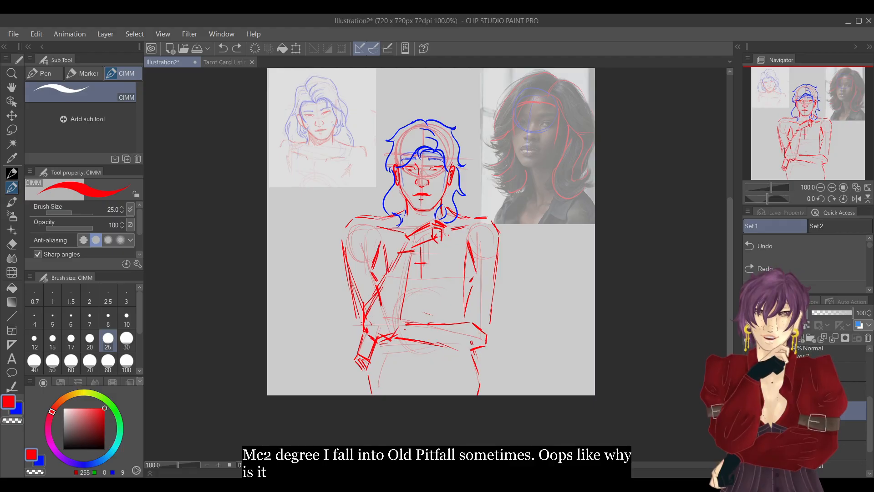
On the torso layer, erase the lower ends of both hip lines and redraw them in red, flaring wider toward the canvas's lower edge.
{"action": "key", "text": "e"}
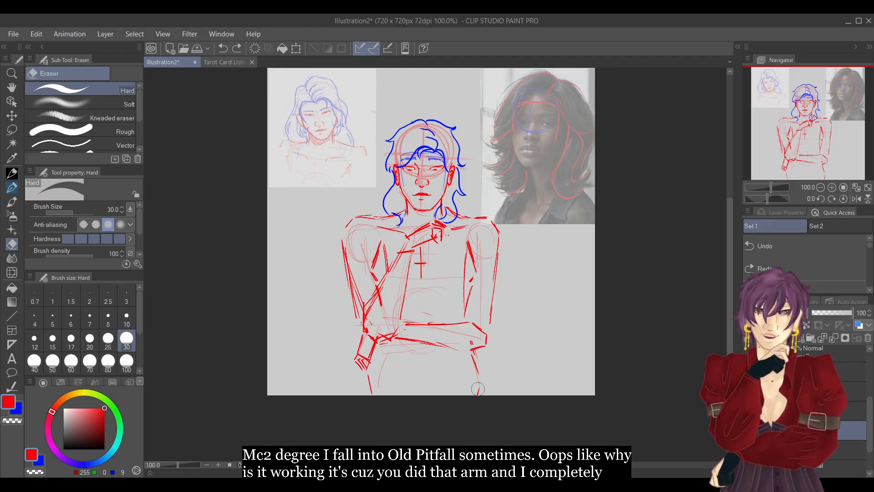
{"action": "key", "text": "p"}
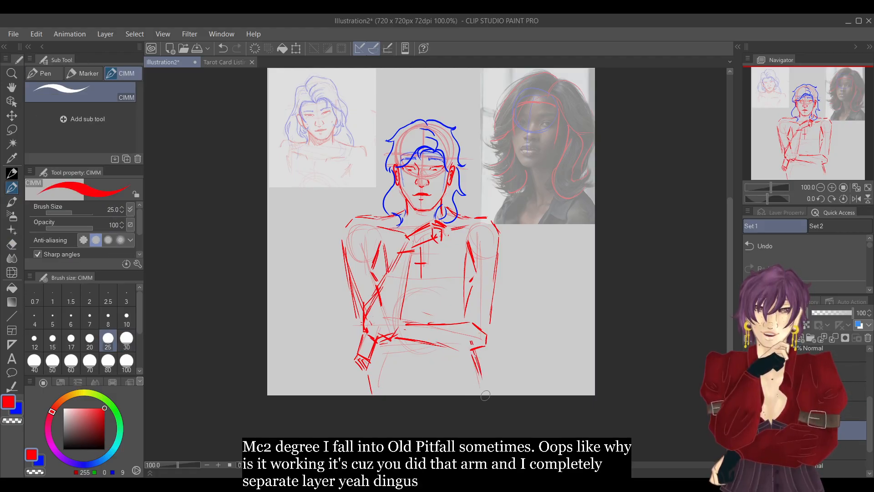
{"action": "key", "text": "e"}
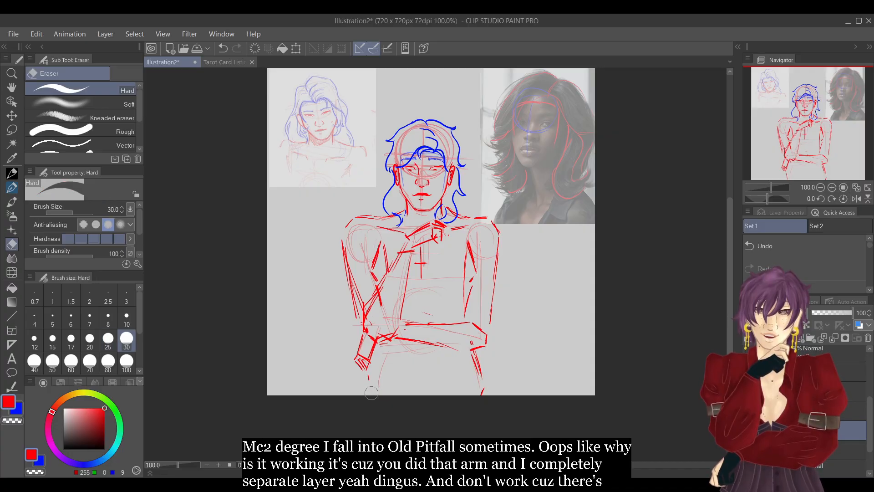
{"action": "key", "text": "p"}
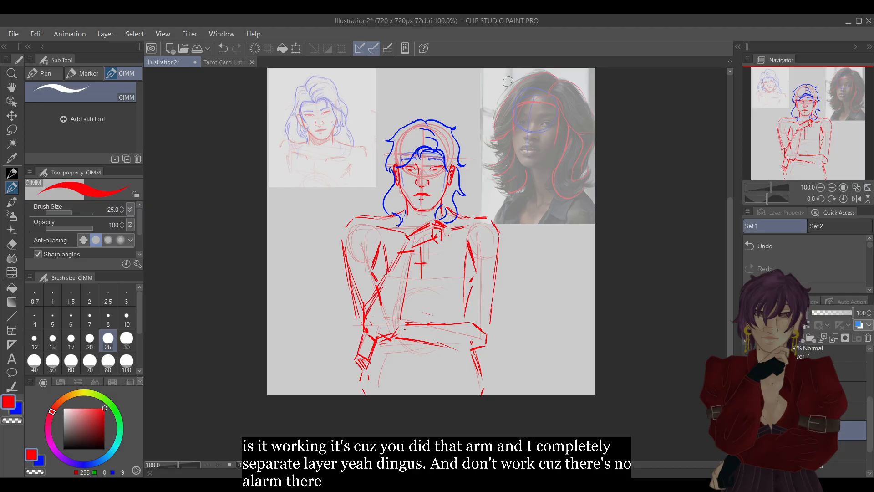
{"action": "left_click", "coordinate": [832, 187]}
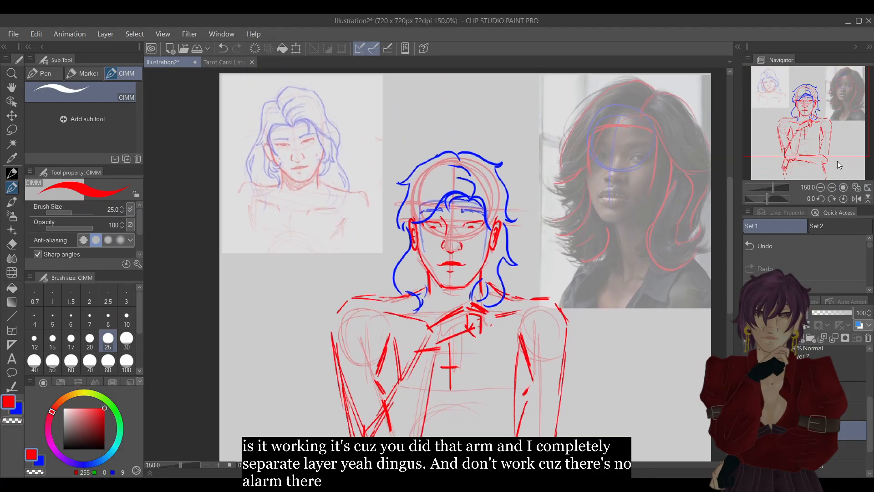
{"action": "left_click", "coordinate": [833, 187]}
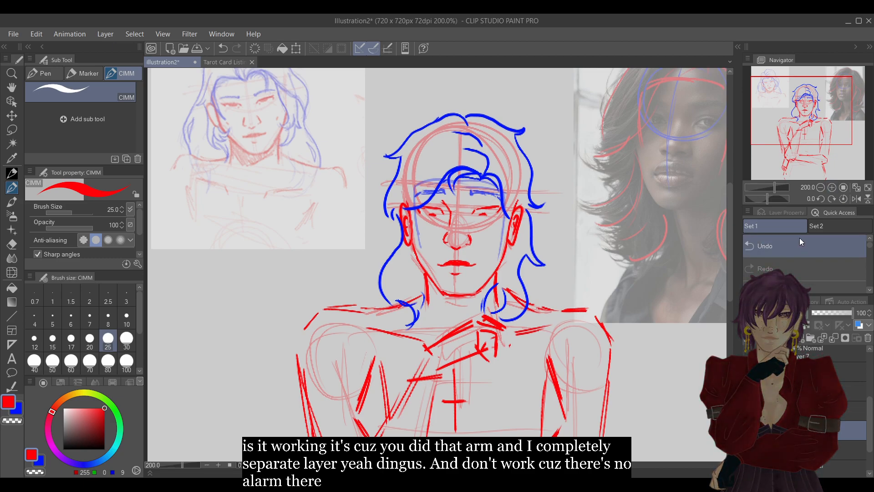
{"action": "left_click", "coordinate": [821, 187]}
{"action": "left_click", "coordinate": [821, 187]}
{"action": "left_click_drag", "start_coordinate": [869, 412], "coordinate": [868, 357]}
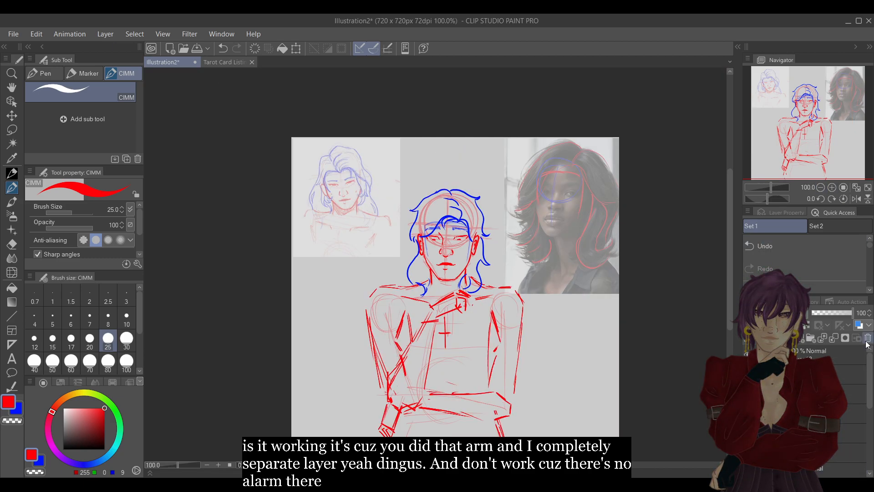
Create a new layer folder at the top of the figure's layers and move all the figure's sketch layers into it.
{"action": "left_click", "coordinate": [830, 357]}
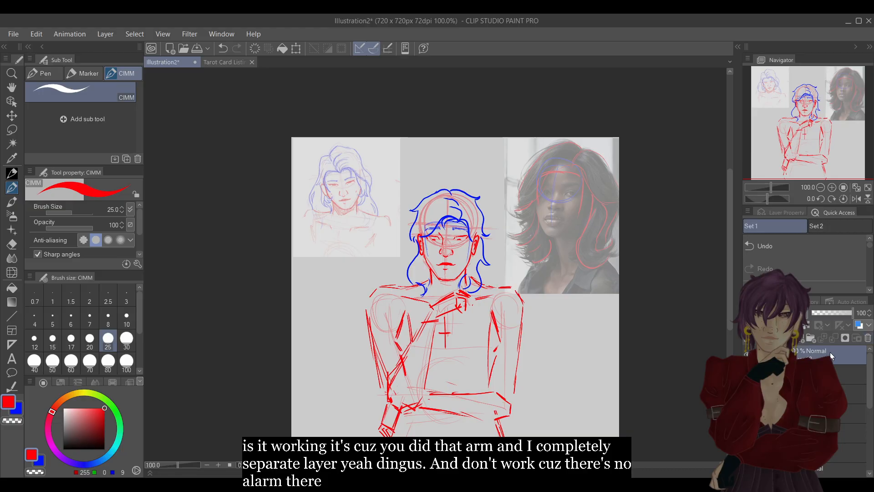
{"action": "left_click", "coordinate": [810, 338]}
{"action": "left_click", "coordinate": [830, 372]}
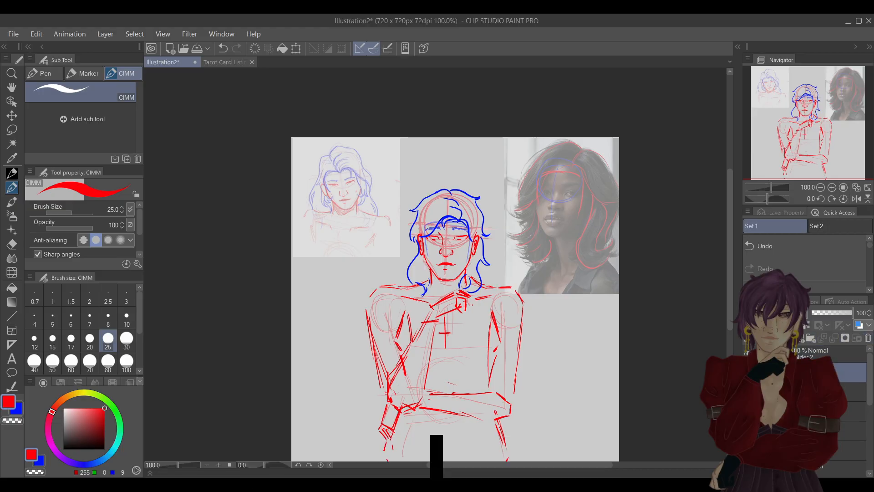
{"action": "left_click", "coordinate": [830, 391]}
{"action": "left_click", "coordinate": [830, 411], "text": "ctrl"}
{"action": "left_click", "coordinate": [829, 431], "text": "ctrl"}
{"action": "left_click", "coordinate": [830, 450], "text": "ctrl"}
{"action": "left_click_drag", "start_coordinate": [870, 368], "coordinate": [870, 406]}
{"action": "left_click", "coordinate": [830, 375], "text": "ctrl"}
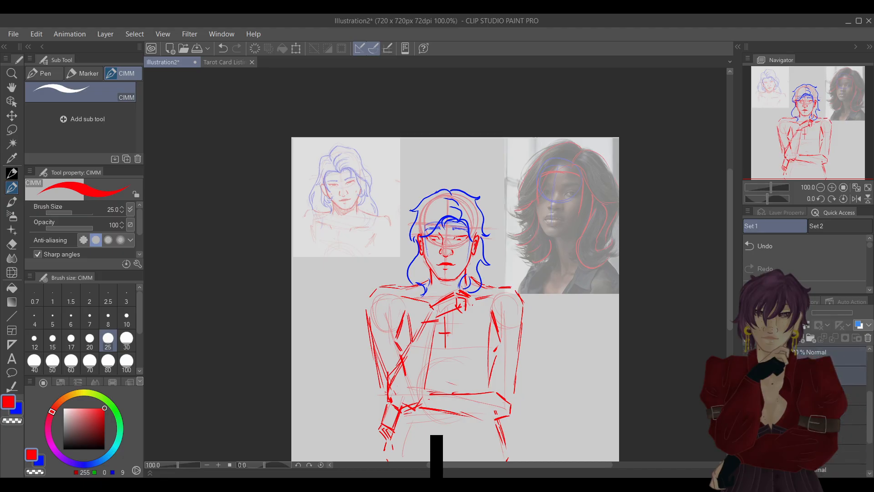
{"action": "left_click", "coordinate": [830, 395], "text": "ctrl"}
{"action": "left_click", "coordinate": [829, 415], "text": "ctrl"}
{"action": "left_click", "coordinate": [830, 434], "text": "ctrl"}
{"action": "left_click", "coordinate": [830, 454], "text": "ctrl"}
{"action": "left_click_drag", "start_coordinate": [868, 398], "coordinate": [868, 423]}
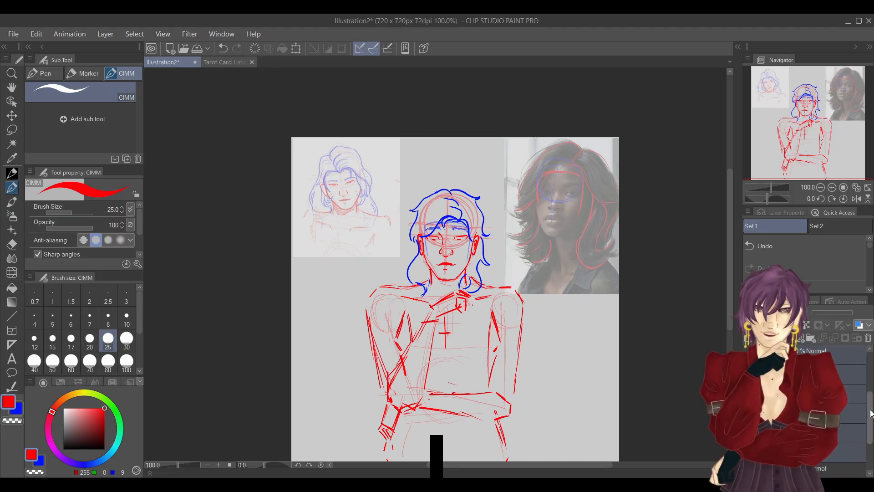
{"action": "left_click", "coordinate": [830, 411], "text": "ctrl"}
{"action": "left_click", "coordinate": [830, 431], "text": "ctrl"}
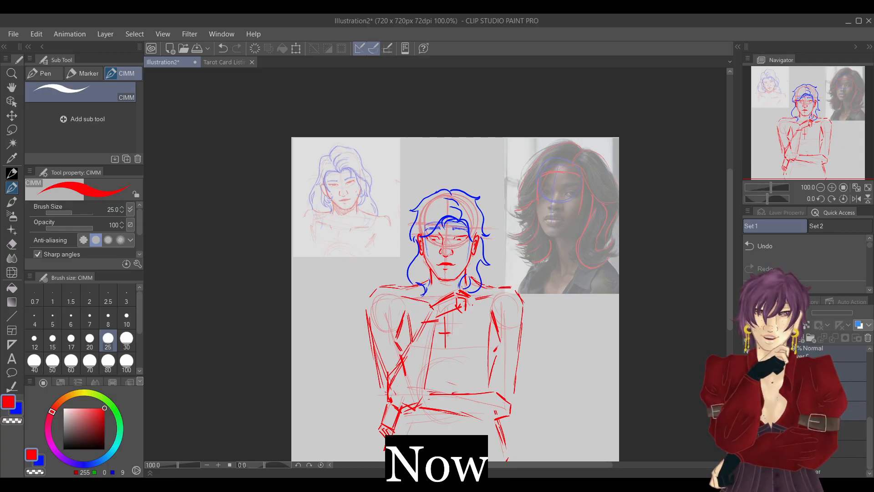
{"action": "left_click_drag", "start_coordinate": [869, 423], "coordinate": [872, 357]}
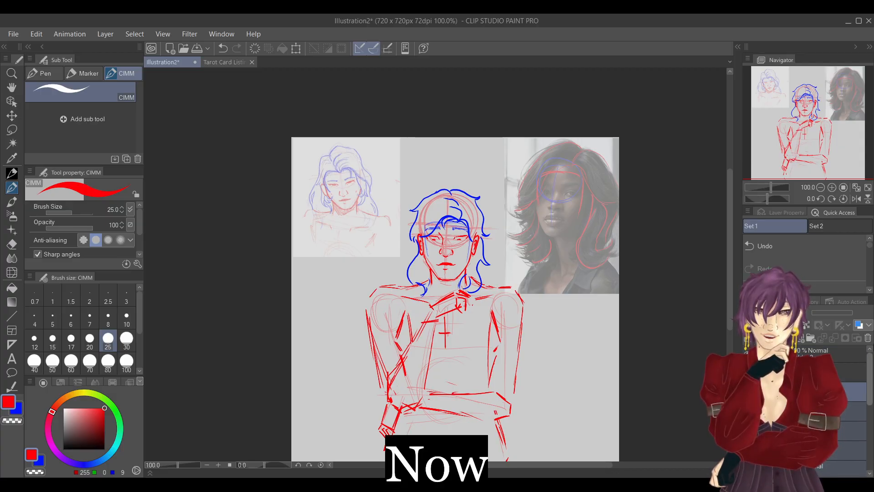
{"action": "left_click", "coordinate": [830, 372], "text": "ctrl"}
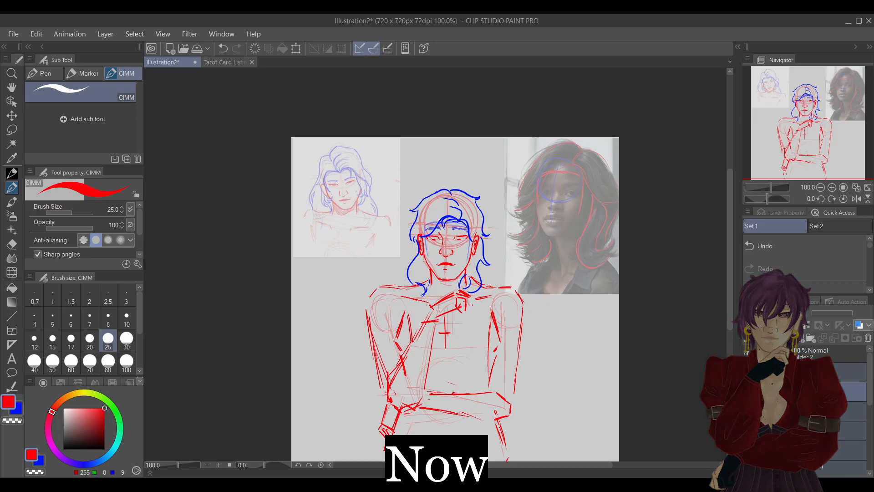
{"action": "left_click_drag", "start_coordinate": [819, 374], "coordinate": [796, 355]}
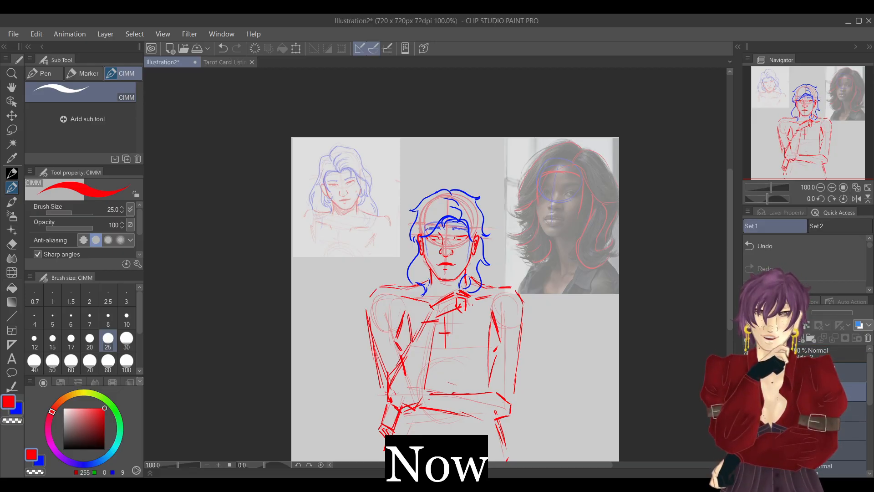
Scale up the whole figure folder so it fills nearly the canvas's full height and shift it slightly toward image-right.
{"action": "left_click", "coordinate": [296, 48]}
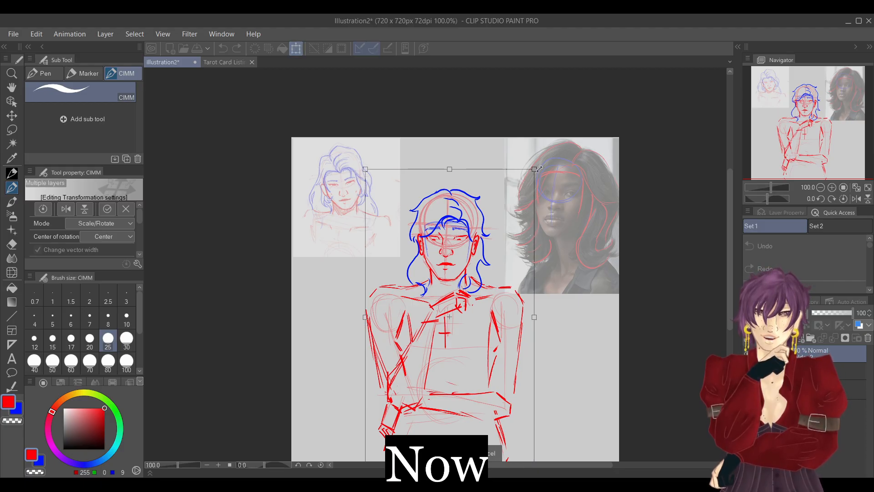
{"action": "left_click_drag", "start_coordinate": [539, 169], "coordinate": [538, 170]}
{"action": "left_click_drag", "start_coordinate": [822, 131], "coordinate": [817, 141]}
{"action": "left_click_drag", "start_coordinate": [534, 123], "coordinate": [543, 111]}
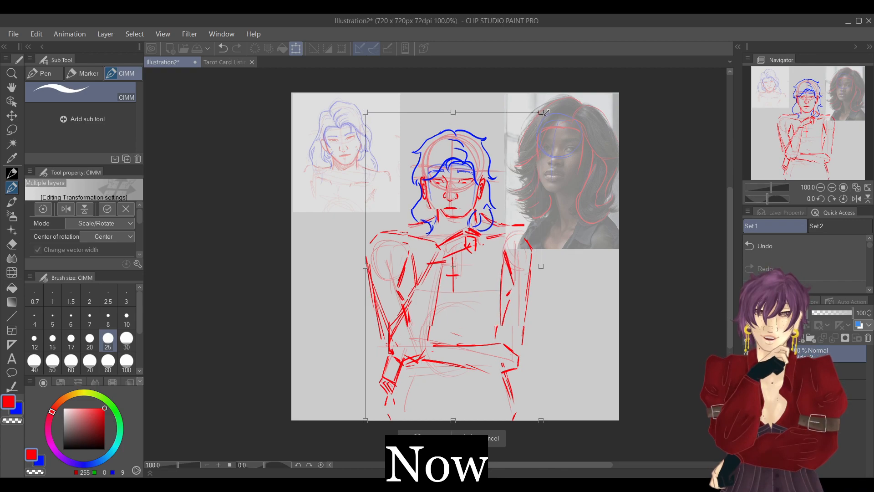
{"action": "left_click_drag", "start_coordinate": [365, 114], "coordinate": [358, 101]}
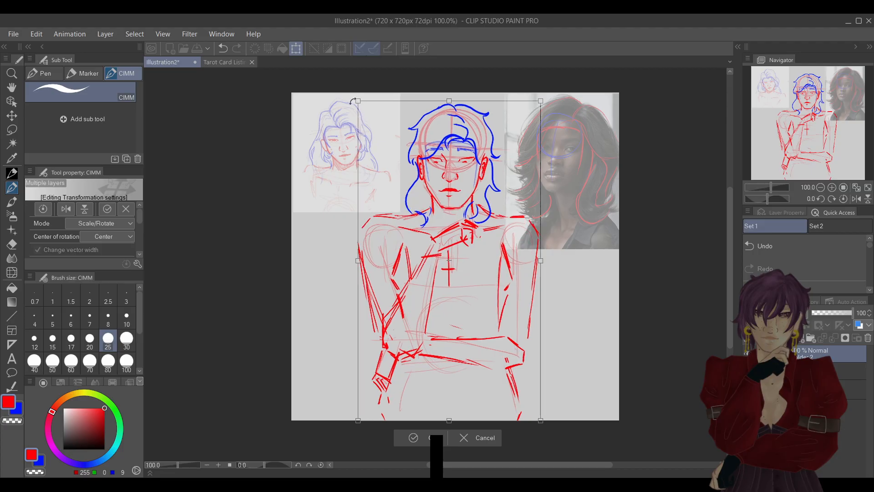
{"action": "left_click_drag", "start_coordinate": [540, 100], "coordinate": [546, 96]}
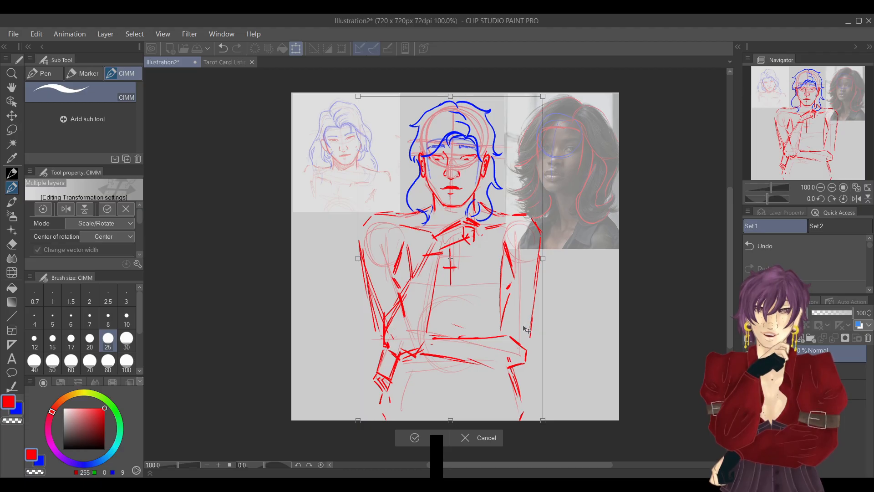
{"action": "left_click_drag", "start_coordinate": [501, 321], "coordinate": [504, 320]}
{"action": "left_click", "coordinate": [418, 436]}
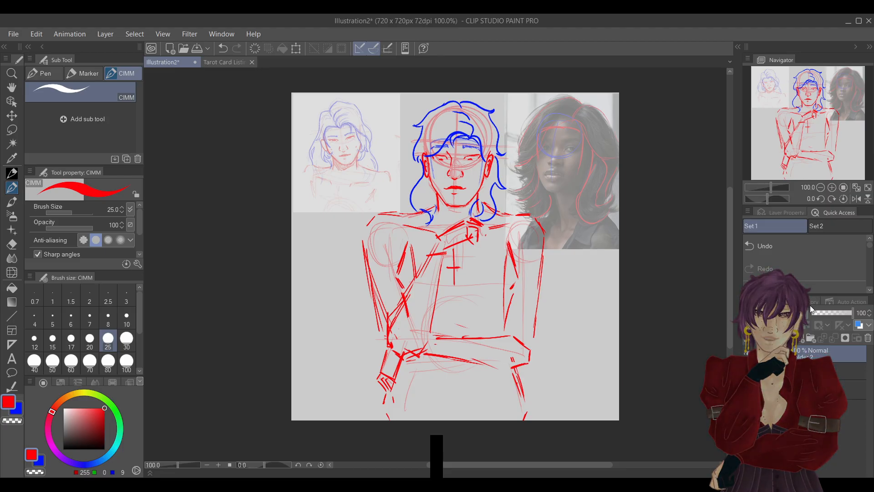
Expand the figure folder, select the top layer inside it and set the drawing colour to bright cyan.
{"action": "left_click", "coordinate": [767, 354]}
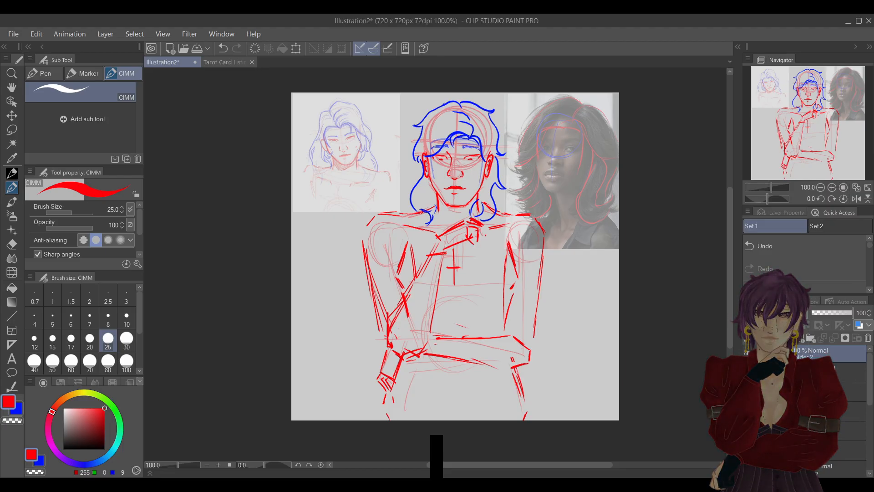
{"action": "left_click", "coordinate": [810, 372]}
{"action": "left_click", "coordinate": [748, 372]}
{"action": "left_click", "coordinate": [748, 372]}
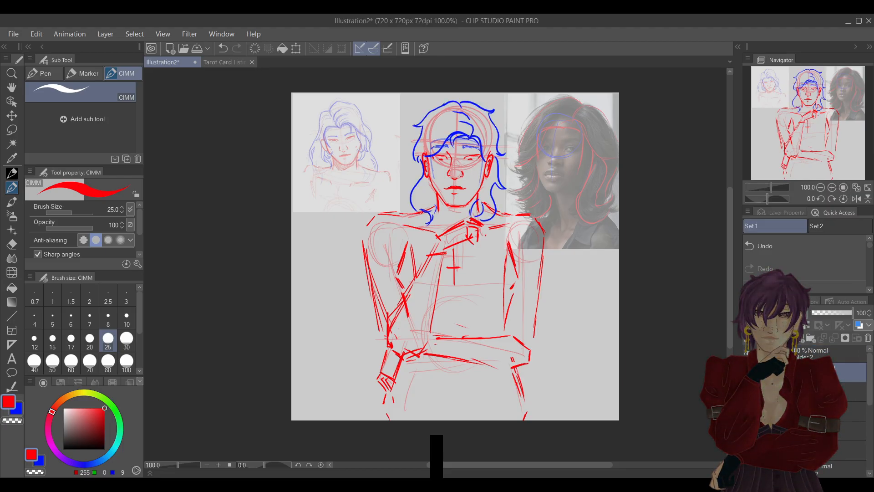
{"action": "left_click", "coordinate": [747, 391]}
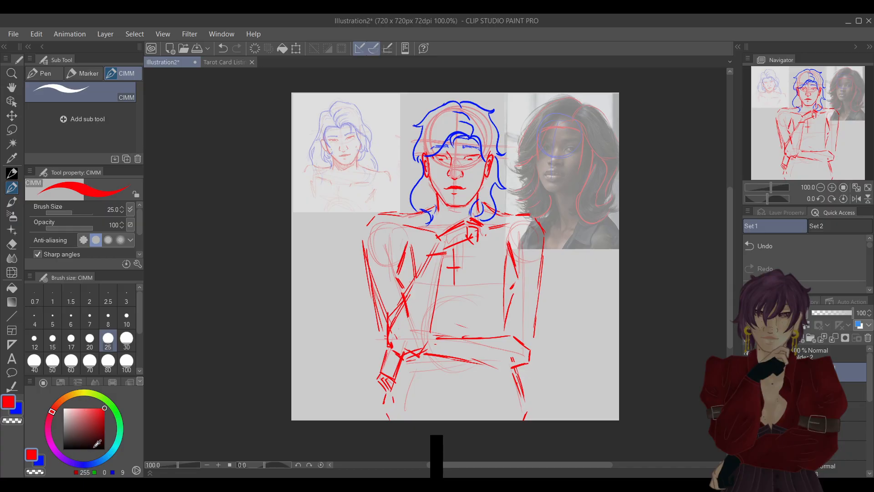
{"action": "left_click", "coordinate": [112, 450]}
{"action": "left_click_drag", "start_coordinate": [112, 450], "coordinate": [113, 448]}
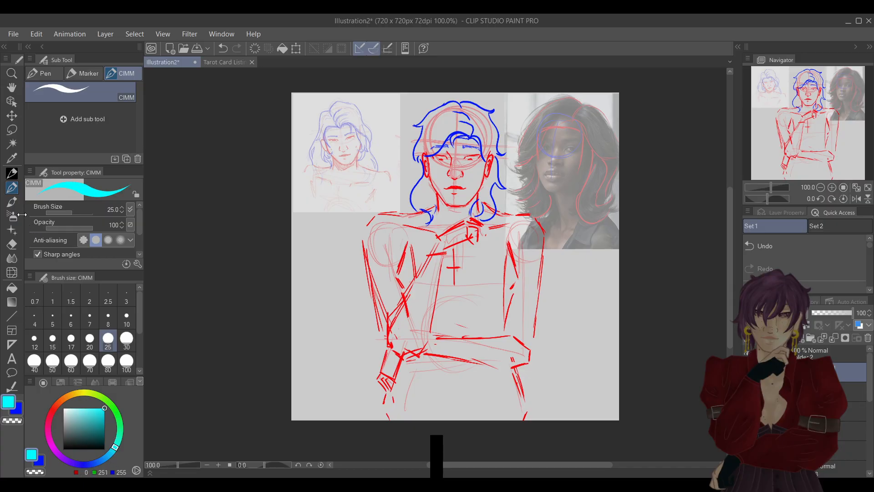
{"action": "left_click", "coordinate": [832, 187]}
{"action": "left_click_drag", "start_coordinate": [806, 122], "coordinate": [805, 98]}
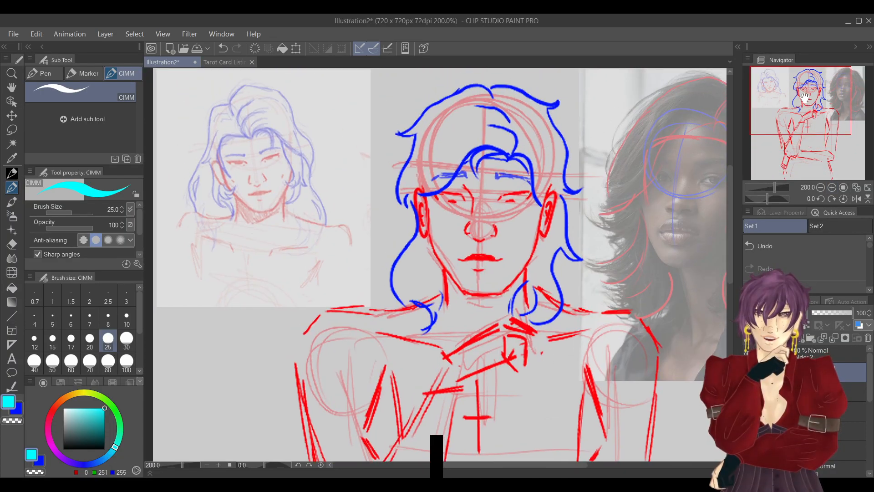
Draw a small cyan hoop with short dangling dashes and dots below the image-right ear.
{"action": "mouse_move", "coordinate": [540, 235]}
{"action": "left_mouse_down"}
{"action": "mouse_move", "coordinate": [545, 282]}
{"action": "mouse_move", "coordinate": [539, 258]}
{"action": "left_mouse_up"}
{"action": "left_click", "coordinate": [544, 269]}
{"action": "left_click", "coordinate": [545, 281]}
{"action": "left_click", "coordinate": [538, 264]}
{"action": "left_click", "coordinate": [538, 273]}
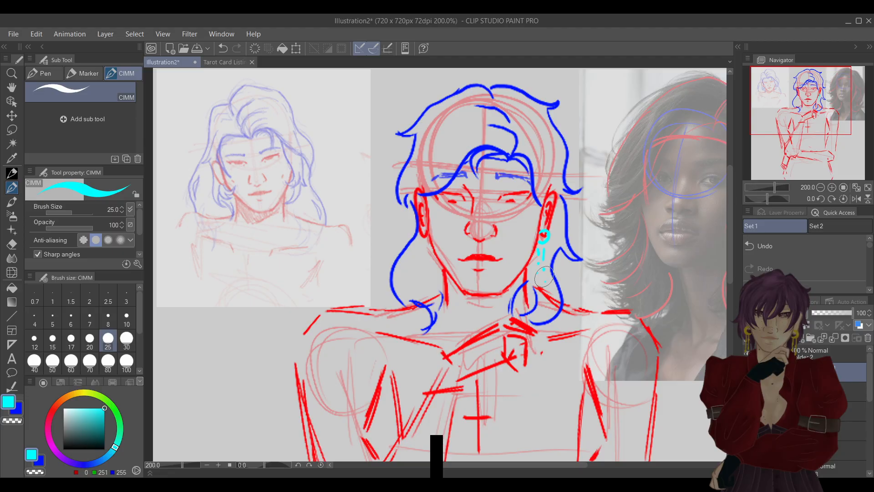
Draw a matching small cyan earring below the image-left ear and rework the dangling dashes of the image-right one.
{"action": "mouse_move", "coordinate": [421, 232]}
{"action": "left_mouse_down"}
{"action": "mouse_move", "coordinate": [419, 260]}
{"action": "mouse_move", "coordinate": [419, 277]}
{"action": "mouse_move", "coordinate": [426, 256]}
{"action": "left_mouse_up"}
{"action": "left_click", "coordinate": [420, 265]}
{"action": "left_click", "coordinate": [420, 278]}
{"action": "left_click", "coordinate": [427, 266]}
{"action": "key", "text": "e"}
{"action": "left_click", "coordinate": [537, 273]}
{"action": "left_click", "coordinate": [538, 263]}
{"action": "key", "text": "p"}
{"action": "mouse_move", "coordinate": [540, 248]}
{"action": "left_mouse_down"}
{"action": "mouse_move", "coordinate": [539, 265]}
{"action": "mouse_move", "coordinate": [544, 260]}
{"action": "left_mouse_up"}
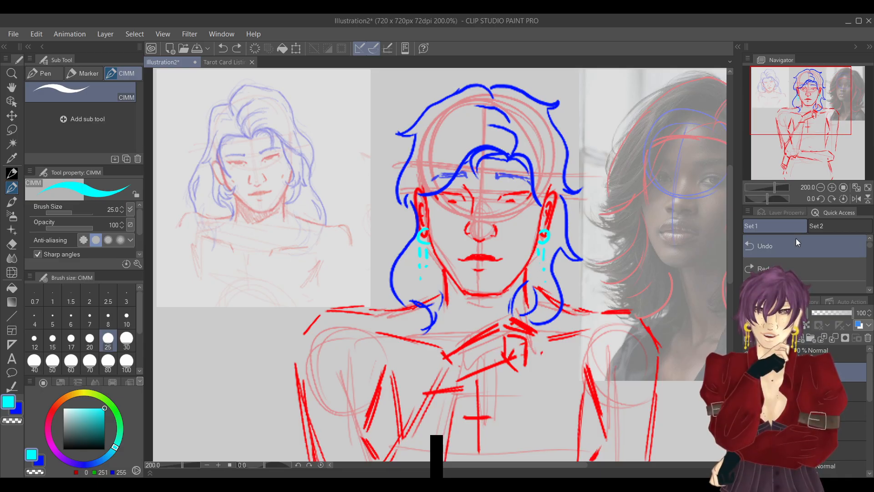
Erase both small cyan earrings.
{"action": "key", "text": "e"}
{"action": "left_click_drag", "start_coordinate": [419, 265], "coordinate": [424, 233]}
{"action": "left_click_drag", "start_coordinate": [543, 264], "coordinate": [550, 240]}
{"action": "key", "text": "p"}
Draw a cyan earring on the image-left earlobe with an arched loop, a horizontal bar and rows of small drops below.
{"action": "left_click", "coordinate": [832, 187]}
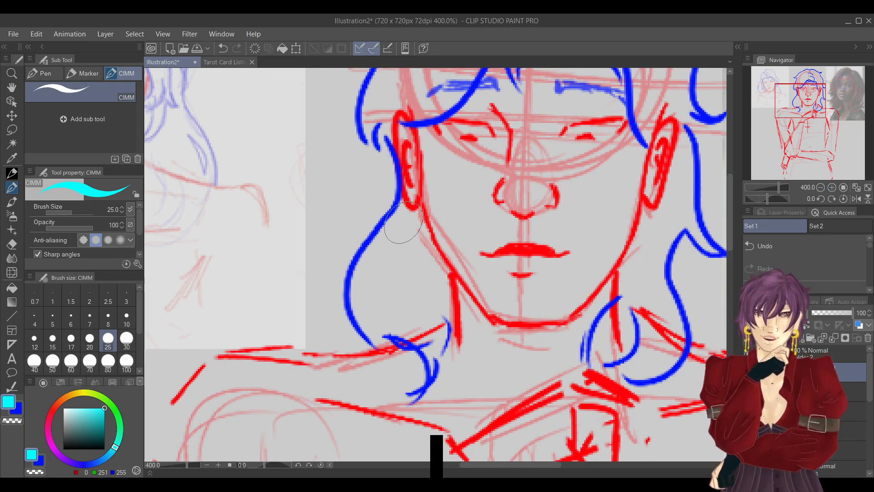
{"action": "mouse_move", "coordinate": [400, 227]}
{"action": "left_mouse_down"}
{"action": "mouse_move", "coordinate": [401, 203]}
{"action": "mouse_move", "coordinate": [416, 195]}
{"action": "mouse_move", "coordinate": [419, 224]}
{"action": "mouse_move", "coordinate": [449, 232]}
{"action": "left_mouse_up"}
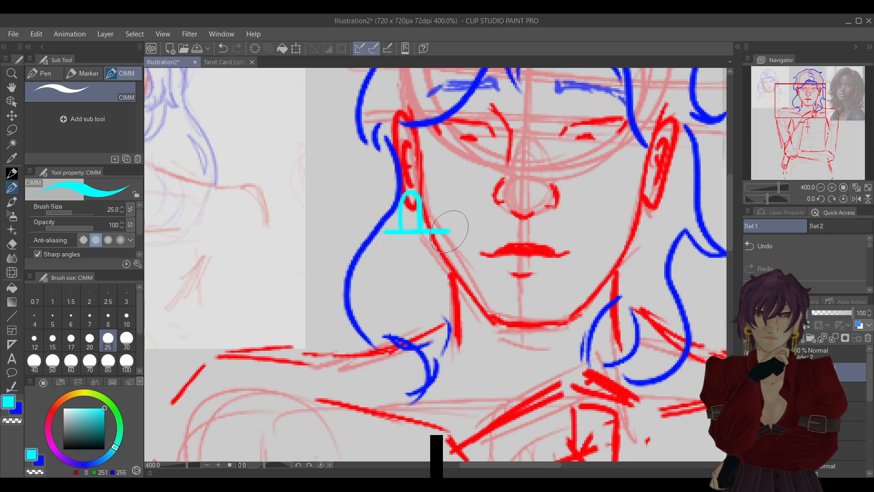
{"action": "left_click", "coordinate": [410, 246]}
{"action": "left_click", "coordinate": [412, 265]}
{"action": "left_click", "coordinate": [395, 245]}
{"action": "left_click", "coordinate": [426, 245]}
{"action": "left_click", "coordinate": [412, 286]}
{"action": "left_click", "coordinate": [398, 261]}
{"action": "left_click", "coordinate": [428, 261]}
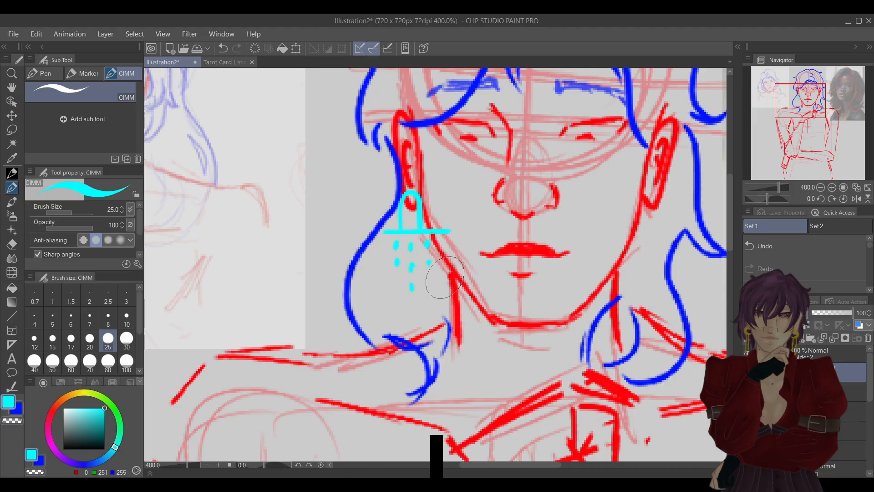
Draw a matching cyan earring on the image-right earlobe with an arched loop, a horizontal bar and hanging drops.
{"action": "left_click_drag", "start_coordinate": [818, 109], "coordinate": [831, 108]}
{"action": "left_click_drag", "start_coordinate": [274, 228], "coordinate": [271, 245]}
{"action": "left_click_drag", "start_coordinate": [509, 219], "coordinate": [499, 248]}
{"action": "mouse_move", "coordinate": [510, 219]}
{"action": "left_mouse_down"}
{"action": "mouse_move", "coordinate": [538, 256]}
{"action": "mouse_move", "coordinate": [510, 264]}
{"action": "mouse_move", "coordinate": [512, 313]}
{"action": "left_mouse_up"}
{"action": "left_click_drag", "start_coordinate": [522, 262], "coordinate": [522, 267]}
{"action": "left_click", "coordinate": [524, 287]}
{"action": "left_click", "coordinate": [497, 265]}
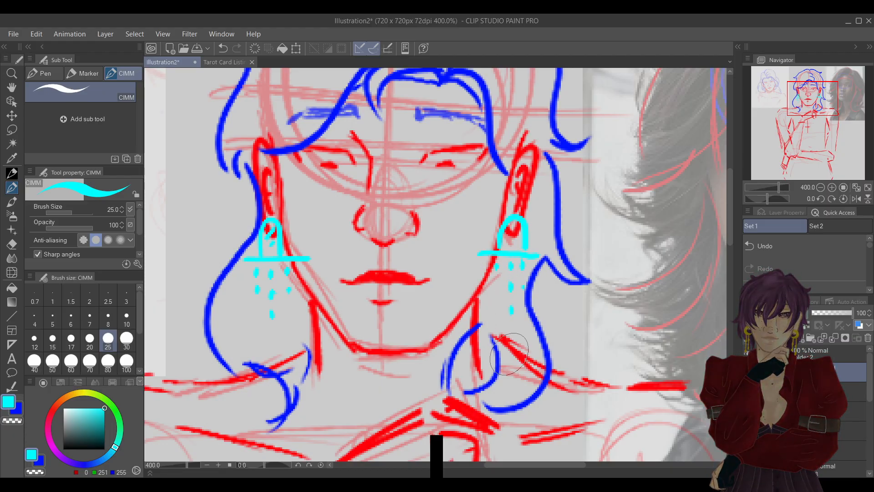
Erase the column of drops nearest the face on the image-left earring.
{"action": "key", "text": "e"}
{"action": "left_click_drag", "start_coordinate": [289, 282], "coordinate": [282, 295]}
{"action": "key", "text": "p"}
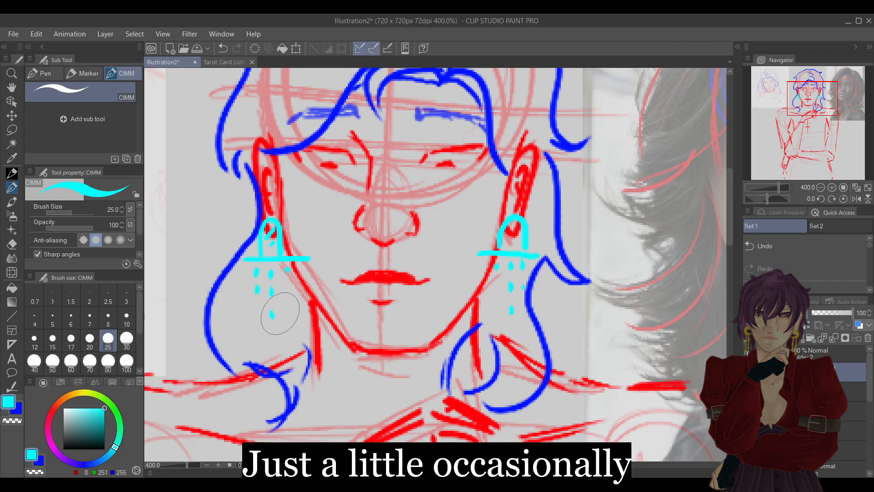
{"action": "left_click", "coordinate": [820, 187]}
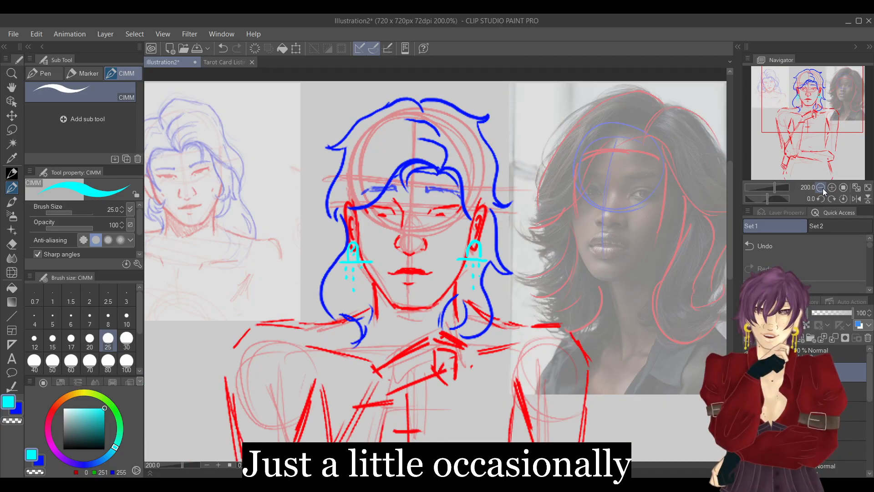
{"action": "left_click", "coordinate": [820, 188]}
{"action": "left_click_drag", "start_coordinate": [814, 118], "coordinate": [817, 138]}
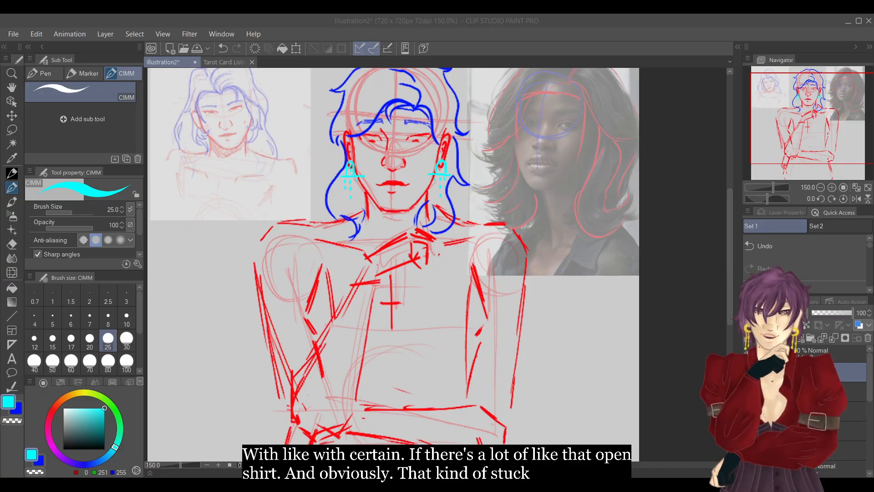
{"action": "left_click", "coordinate": [805, 22]}
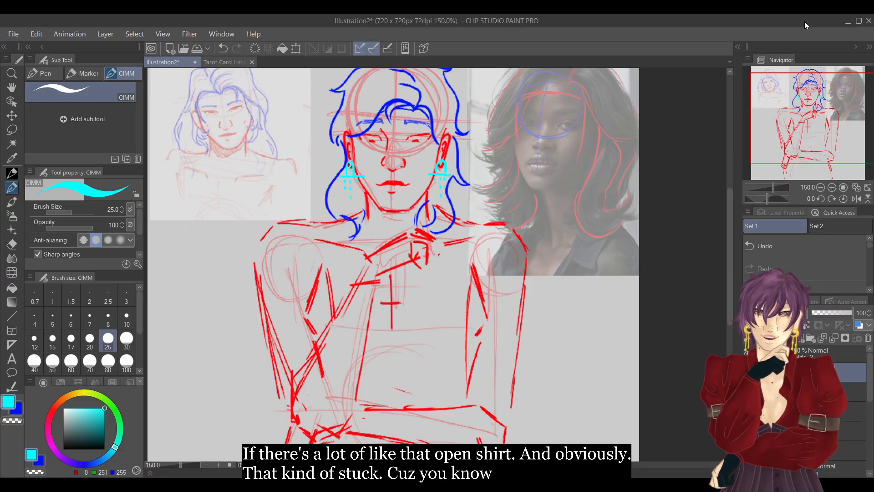
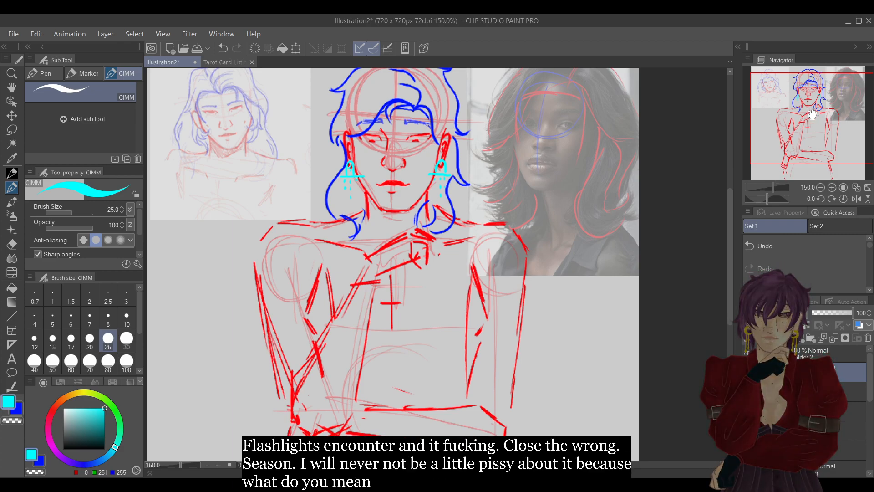
Set the brush colour to bright green for sketching clothing over the neck and torso.
{"action": "left_click_drag", "start_coordinate": [808, 116], "coordinate": [803, 114]}
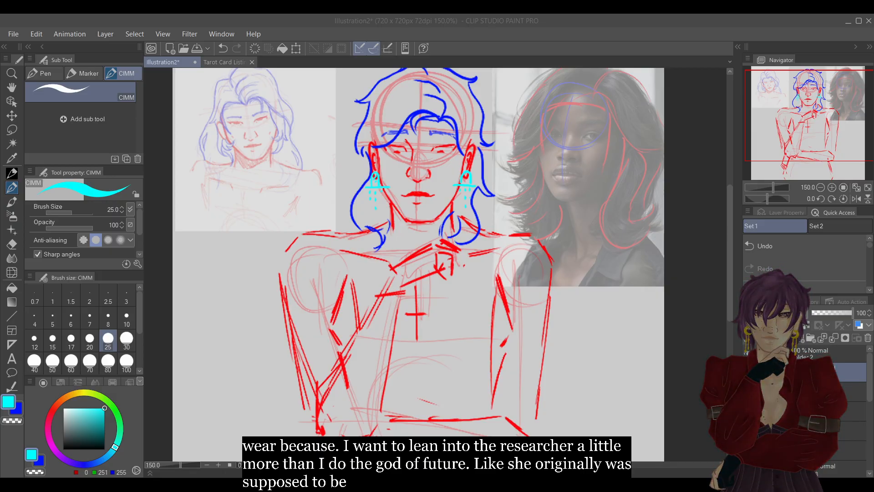
{"action": "left_click", "coordinate": [832, 187]}
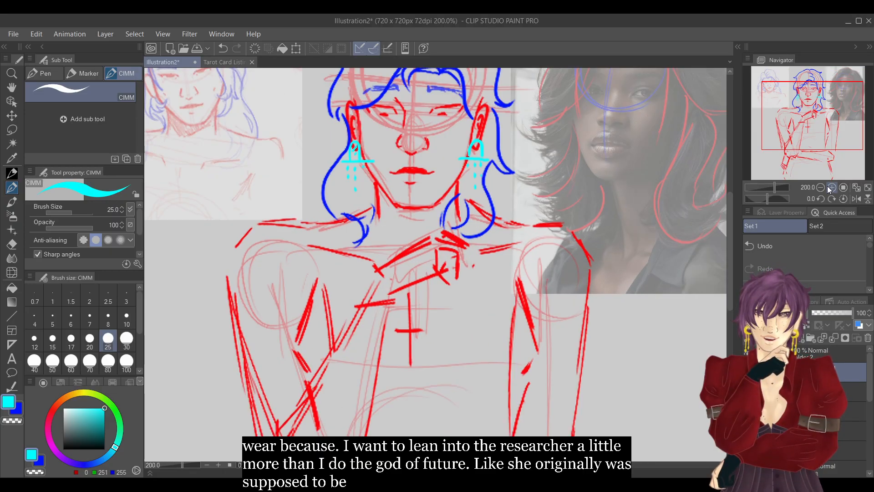
{"action": "left_click_drag", "start_coordinate": [810, 126], "coordinate": [803, 121]}
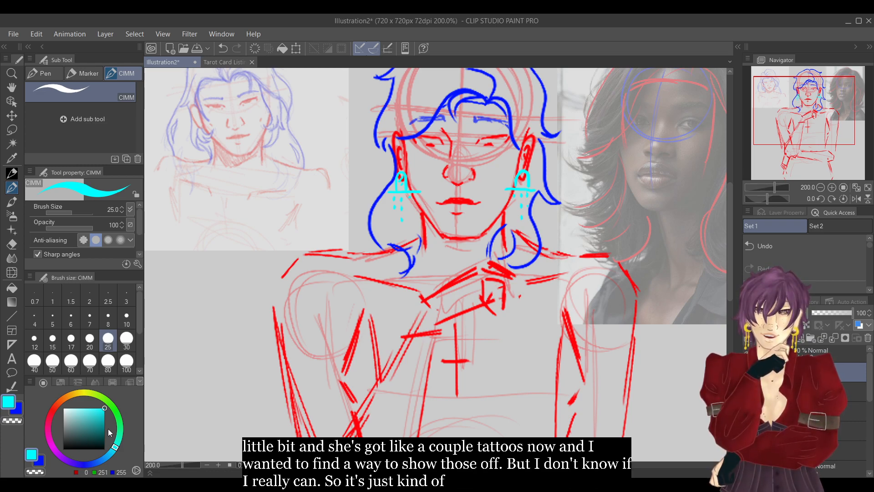
{"action": "left_click_drag", "start_coordinate": [117, 448], "coordinate": [119, 430]}
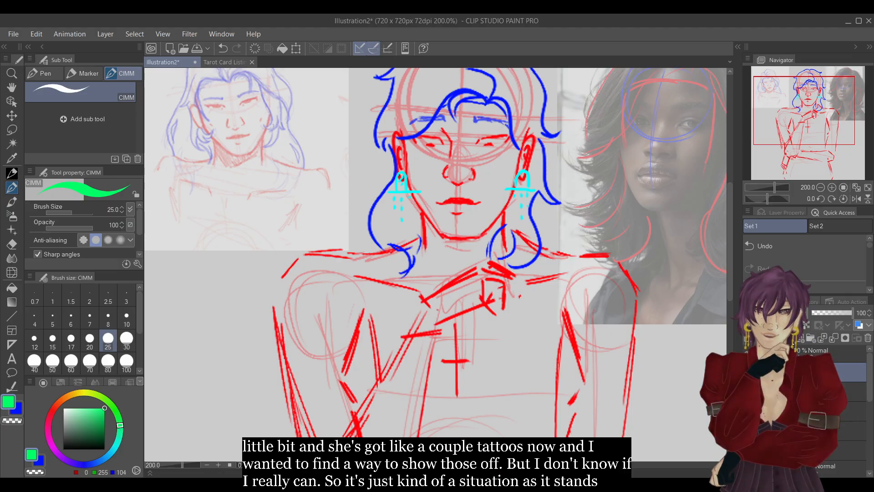
Sketch a green turtleneck collar around the neck, from below the jaw to the collarbones.
{"action": "mouse_move", "coordinate": [423, 229]}
{"action": "left_mouse_down"}
{"action": "mouse_move", "coordinate": [448, 249]}
{"action": "mouse_move", "coordinate": [504, 231]}
{"action": "mouse_move", "coordinate": [410, 275]}
{"action": "left_mouse_up"}
{"action": "mouse_move", "coordinate": [410, 275]}
{"action": "left_mouse_down"}
{"action": "mouse_move", "coordinate": [443, 270]}
{"action": "mouse_move", "coordinate": [499, 233]}
{"action": "left_mouse_up"}
{"action": "left_click_drag", "start_coordinate": [502, 223], "coordinate": [510, 261]}
{"action": "left_click_drag", "start_coordinate": [446, 267], "coordinate": [504, 259]}
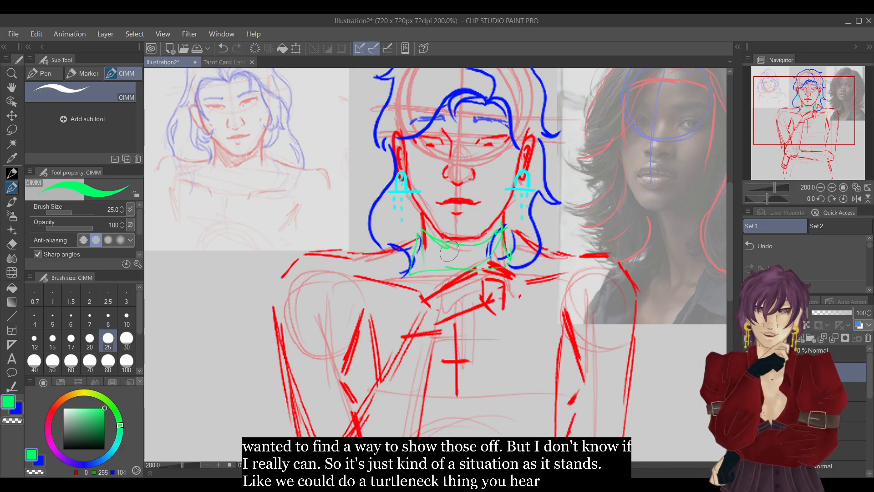
Erase the green turtleneck lines from the neck.
{"action": "key", "text": "e"}
{"action": "mouse_move", "coordinate": [423, 222]}
{"action": "left_mouse_down"}
{"action": "mouse_move", "coordinate": [508, 225]}
{"action": "mouse_move", "coordinate": [518, 232]}
{"action": "mouse_move", "coordinate": [522, 258]}
{"action": "left_mouse_up"}
{"action": "key", "text": "p"}
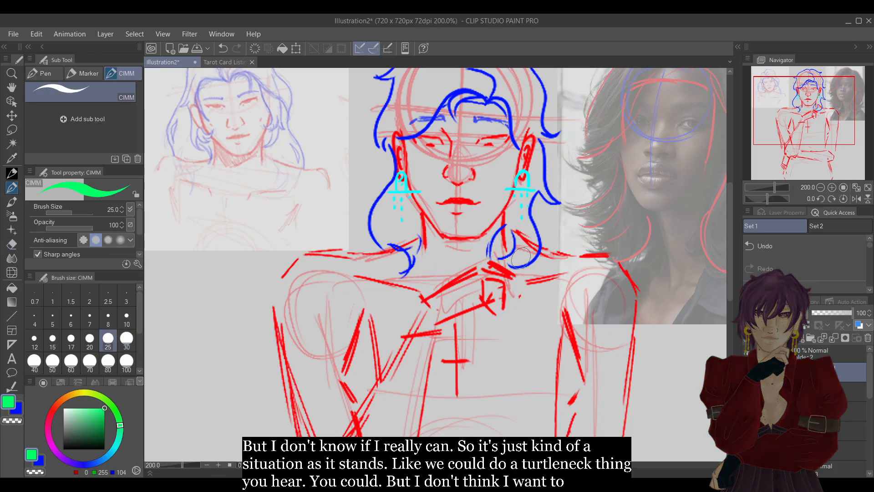
Try a deep green V neckline with long open coat panels down the torso, and delete the green sketch.
{"action": "left_click_drag", "start_coordinate": [385, 257], "coordinate": [451, 351]}
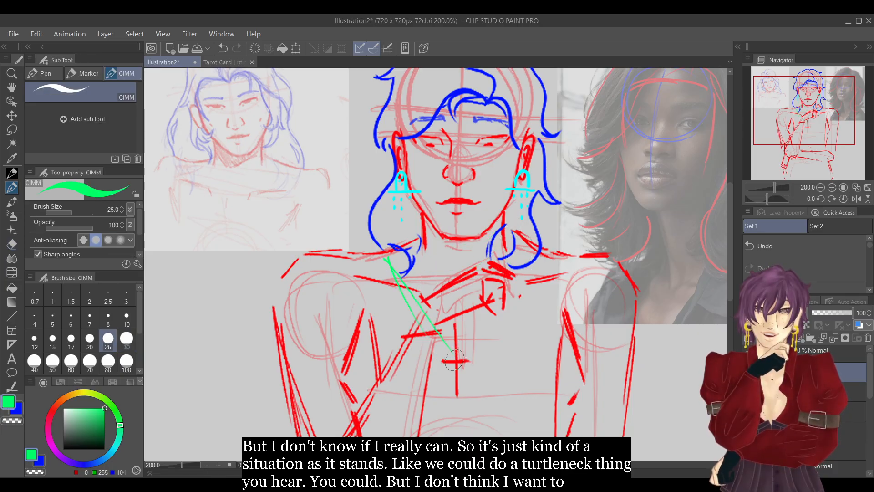
{"action": "left_click_drag", "start_coordinate": [528, 242], "coordinate": [459, 356]}
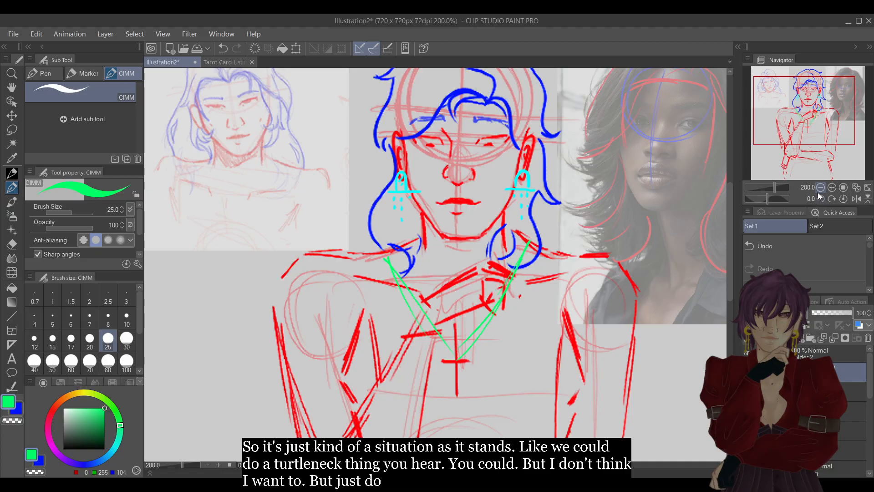
{"action": "left_click", "coordinate": [821, 188]}
{"action": "mouse_move", "coordinate": [403, 256]}
{"action": "left_mouse_down"}
{"action": "mouse_move", "coordinate": [384, 262]}
{"action": "mouse_move", "coordinate": [414, 282]}
{"action": "mouse_move", "coordinate": [400, 363]}
{"action": "mouse_move", "coordinate": [432, 340]}
{"action": "mouse_move", "coordinate": [426, 414]}
{"action": "left_mouse_up"}
{"action": "mouse_move", "coordinate": [509, 258]}
{"action": "left_mouse_down"}
{"action": "mouse_move", "coordinate": [491, 293]}
{"action": "mouse_move", "coordinate": [478, 287]}
{"action": "mouse_move", "coordinate": [481, 353]}
{"action": "mouse_move", "coordinate": [451, 309]}
{"action": "mouse_move", "coordinate": [452, 440]}
{"action": "left_mouse_up"}
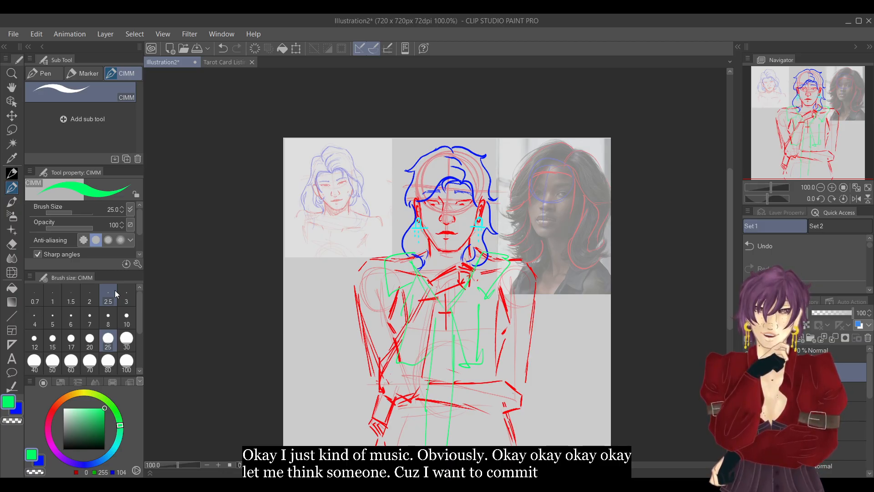
{"action": "left_click", "coordinate": [868, 337]}
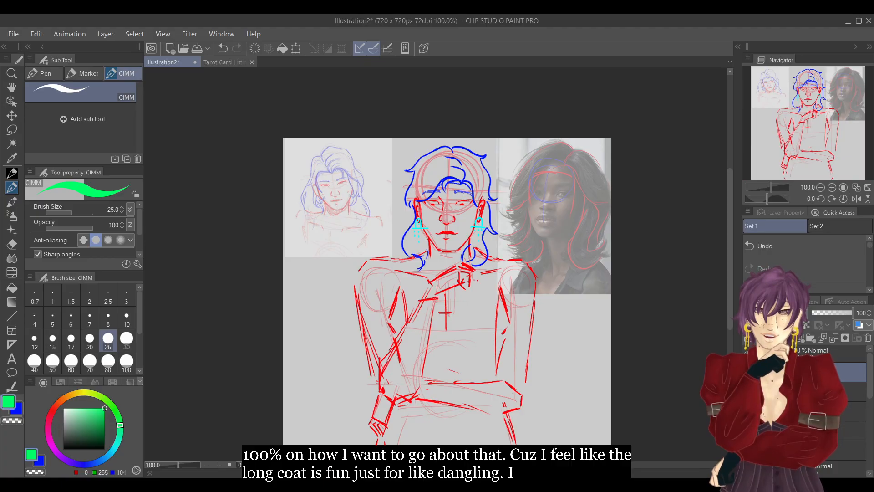
Sketch wide curved green collar flaps from the neck over both shoulders, and erase their lower parts.
{"action": "mouse_move", "coordinate": [429, 246]}
{"action": "left_mouse_down"}
{"action": "mouse_move", "coordinate": [386, 286]}
{"action": "mouse_move", "coordinate": [419, 299]}
{"action": "left_mouse_up"}
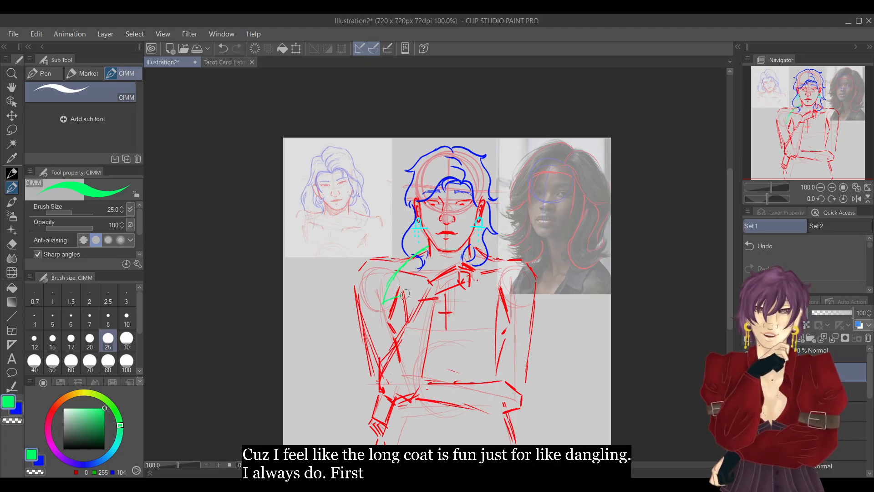
{"action": "mouse_move", "coordinate": [479, 251]}
{"action": "left_mouse_down"}
{"action": "mouse_move", "coordinate": [501, 263]}
{"action": "mouse_move", "coordinate": [512, 289]}
{"action": "mouse_move", "coordinate": [512, 300]}
{"action": "mouse_move", "coordinate": [478, 296]}
{"action": "left_mouse_up"}
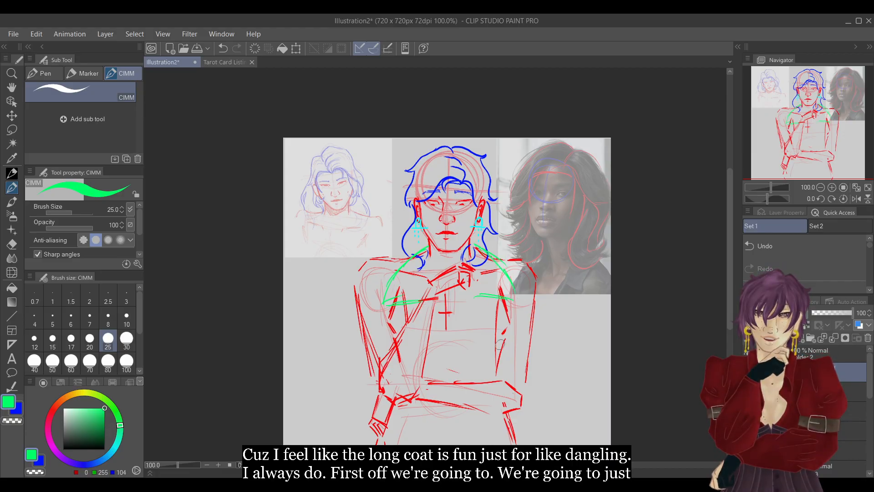
{"action": "key", "text": "e"}
{"action": "mouse_move", "coordinate": [407, 265]}
{"action": "left_mouse_down"}
{"action": "mouse_move", "coordinate": [383, 300]}
{"action": "mouse_move", "coordinate": [389, 305]}
{"action": "mouse_move", "coordinate": [461, 306]}
{"action": "mouse_move", "coordinate": [478, 295]}
{"action": "left_mouse_up"}
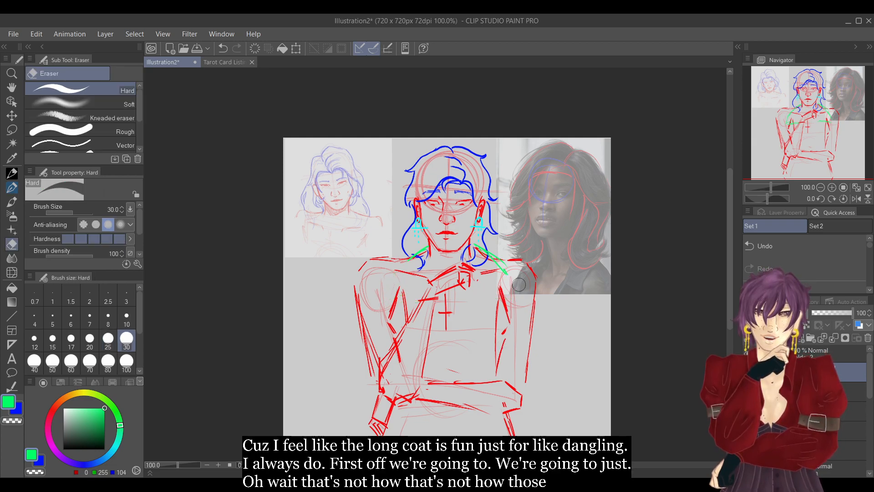
Draw pointed green collar flaps from both sides of the neck out to the shoulders.
{"action": "key", "text": "p"}
{"action": "mouse_move", "coordinate": [427, 249]}
{"action": "left_mouse_down"}
{"action": "mouse_move", "coordinate": [380, 274]}
{"action": "mouse_move", "coordinate": [430, 289]}
{"action": "left_mouse_up"}
{"action": "mouse_move", "coordinate": [474, 245]}
{"action": "left_mouse_down"}
{"action": "mouse_move", "coordinate": [512, 268]}
{"action": "mouse_move", "coordinate": [486, 288]}
{"action": "left_mouse_up"}
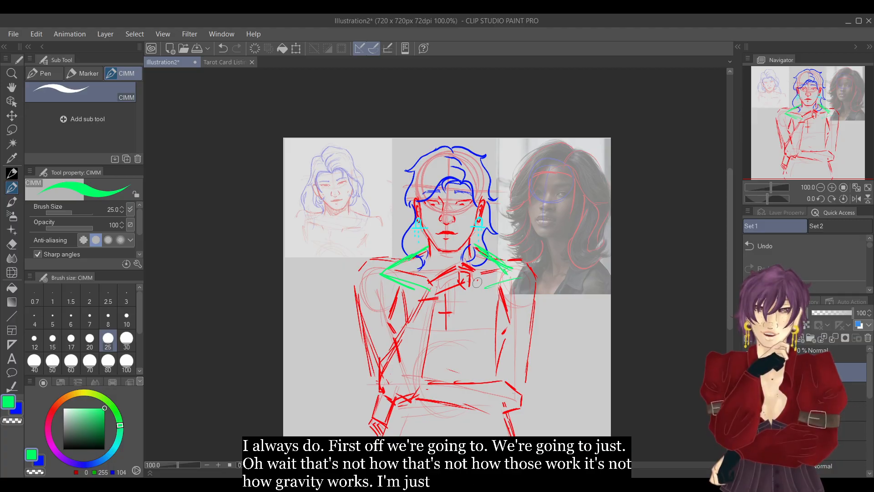
Draw the coat's lower lapel points, its long front edges and straight inner lines down both sides of the torso in green.
{"action": "mouse_move", "coordinate": [428, 289]}
{"action": "left_mouse_down"}
{"action": "mouse_move", "coordinate": [387, 302]}
{"action": "mouse_move", "coordinate": [418, 369]}
{"action": "left_mouse_up"}
{"action": "mouse_move", "coordinate": [388, 312]}
{"action": "left_mouse_down"}
{"action": "mouse_move", "coordinate": [421, 406]}
{"action": "mouse_move", "coordinate": [419, 426]}
{"action": "left_mouse_up"}
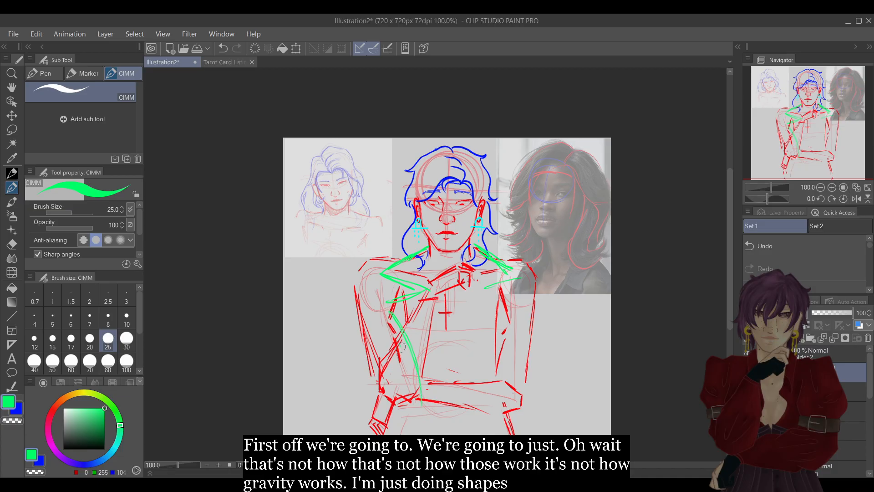
{"action": "mouse_move", "coordinate": [486, 288]}
{"action": "left_mouse_down"}
{"action": "mouse_move", "coordinate": [525, 302]}
{"action": "mouse_move", "coordinate": [471, 421]}
{"action": "left_mouse_up"}
{"action": "left_click_drag", "start_coordinate": [505, 349], "coordinate": [460, 437]}
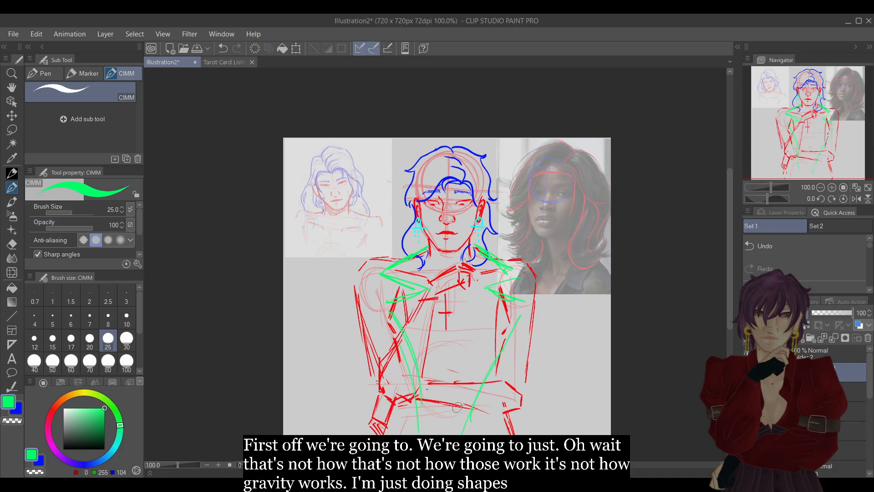
{"action": "left_click_drag", "start_coordinate": [430, 251], "coordinate": [419, 386]}
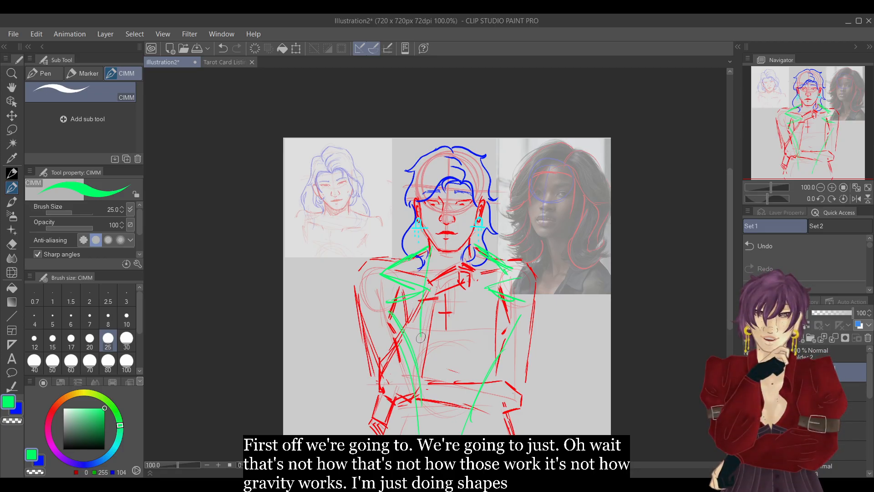
{"action": "left_click_drag", "start_coordinate": [475, 251], "coordinate": [465, 433]}
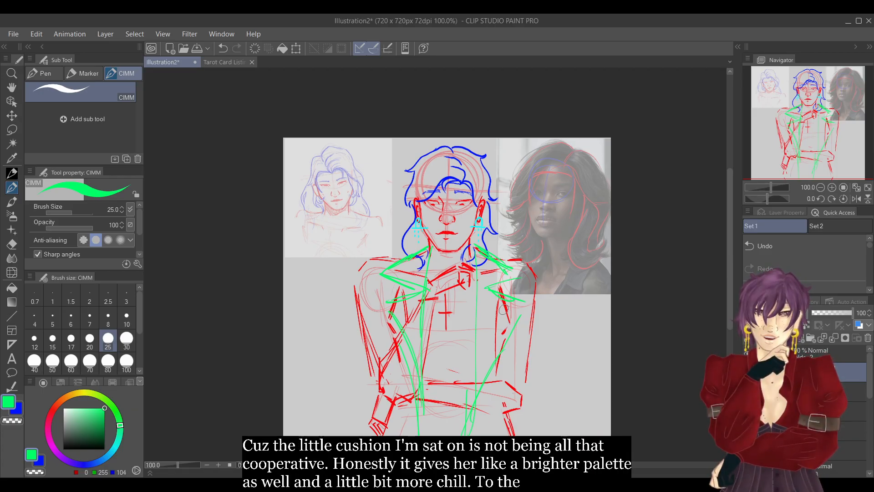
Erase the outer tips of both green collar flaps and redraw the flaps smaller and closer to the neck.
{"action": "key", "text": "e"}
{"action": "left_click_drag", "start_coordinate": [388, 272], "coordinate": [411, 287]}
{"action": "mouse_move", "coordinate": [418, 257]}
{"action": "left_mouse_down"}
{"action": "mouse_move", "coordinate": [424, 251]}
{"action": "mouse_move", "coordinate": [406, 267]}
{"action": "mouse_move", "coordinate": [425, 286]}
{"action": "left_mouse_up"}
{"action": "key", "text": "p"}
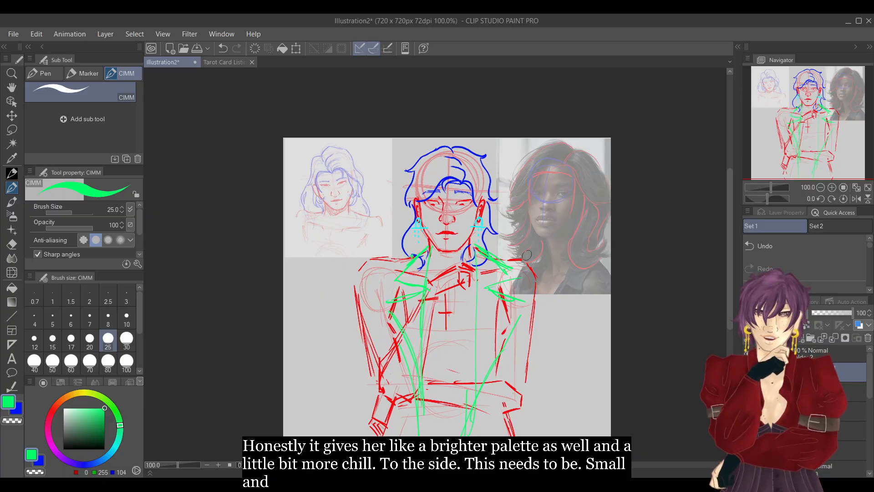
{"action": "key", "text": "e"}
{"action": "left_click_drag", "start_coordinate": [501, 264], "coordinate": [509, 283]}
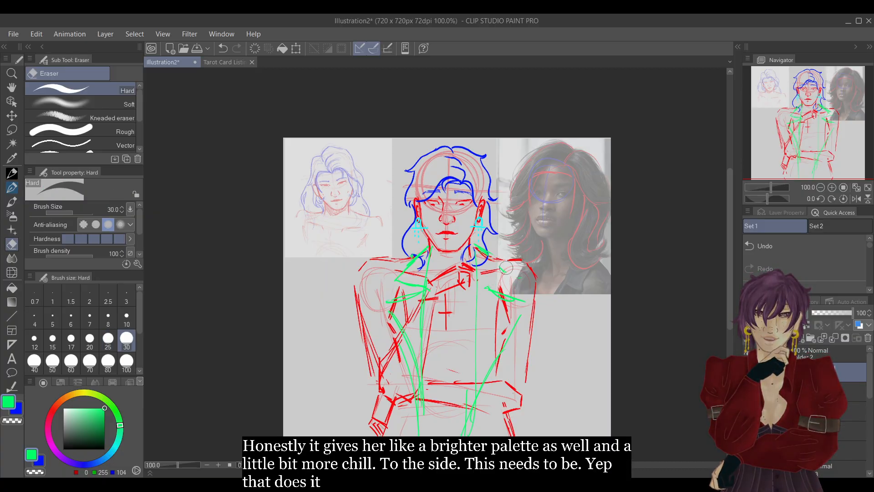
{"action": "key", "text": "p"}
{"action": "left_click_drag", "start_coordinate": [476, 245], "coordinate": [503, 279]}
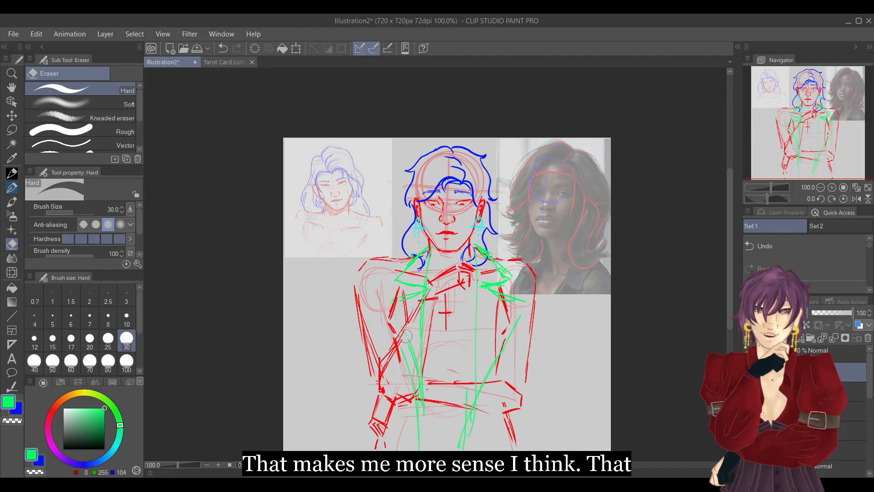
Redraw the coat's front edges narrower, running from the lower lapels down past the folded arm on both sides.
{"action": "key", "text": "p"}
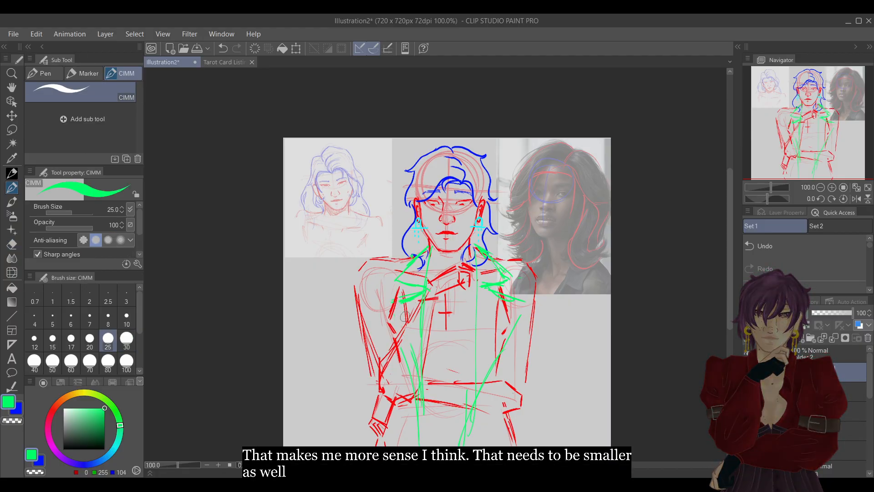
{"action": "left_click_drag", "start_coordinate": [404, 324], "coordinate": [411, 342]}
{"action": "left_click_drag", "start_coordinate": [405, 309], "coordinate": [423, 429]}
{"action": "key", "text": "e"}
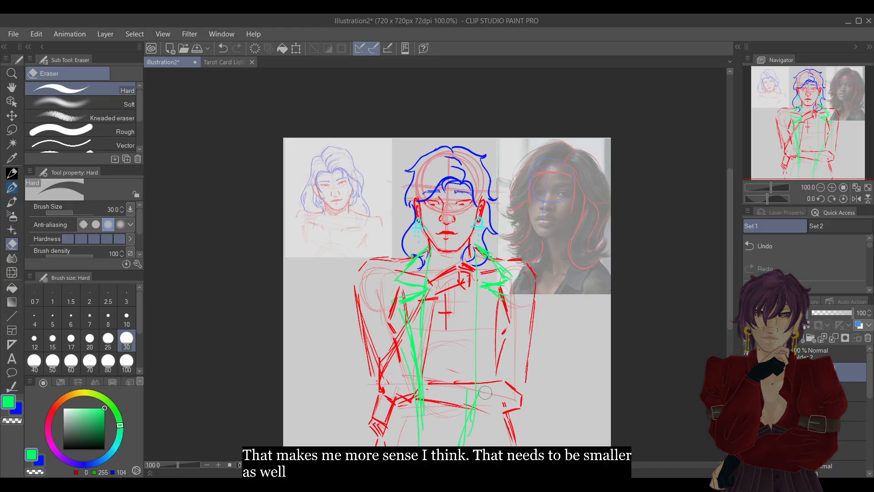
{"action": "key", "text": "p"}
{"action": "left_click_drag", "start_coordinate": [508, 297], "coordinate": [477, 390]}
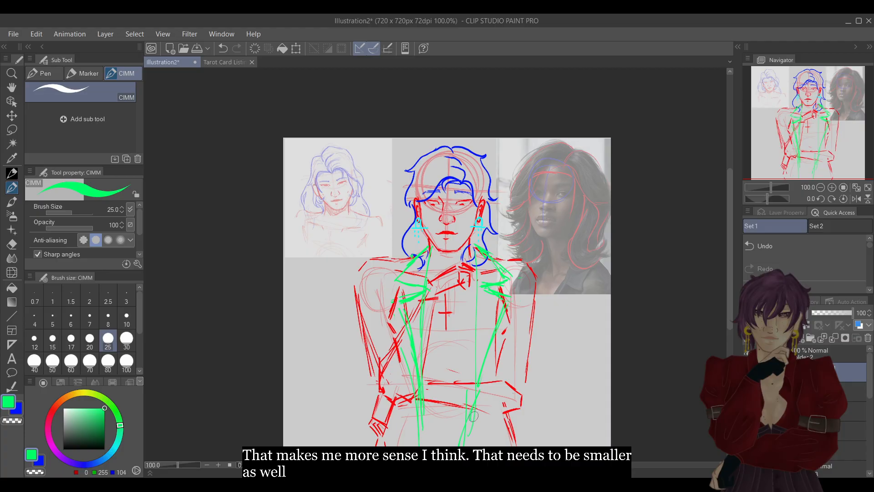
Transform the green coat sketch, shifting it slightly toward the image-left side of the torso.
{"action": "left_click", "coordinate": [296, 48]}
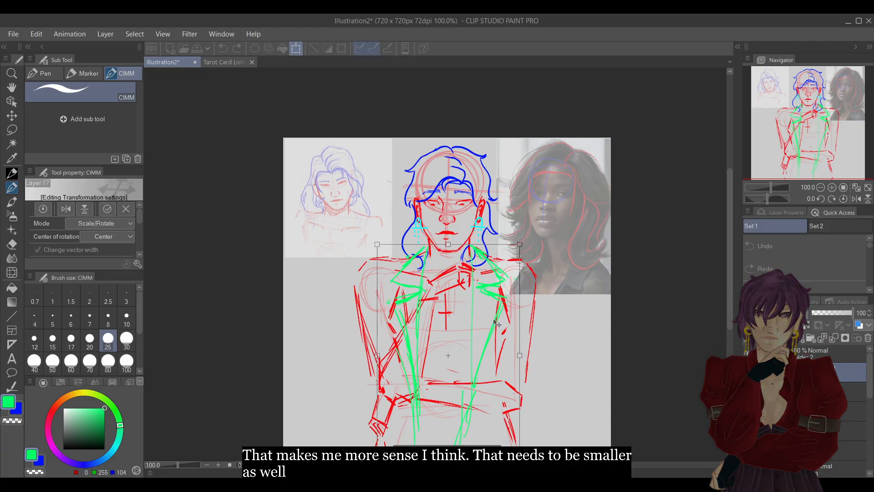
{"action": "left_click_drag", "start_coordinate": [530, 348], "coordinate": [529, 347]}
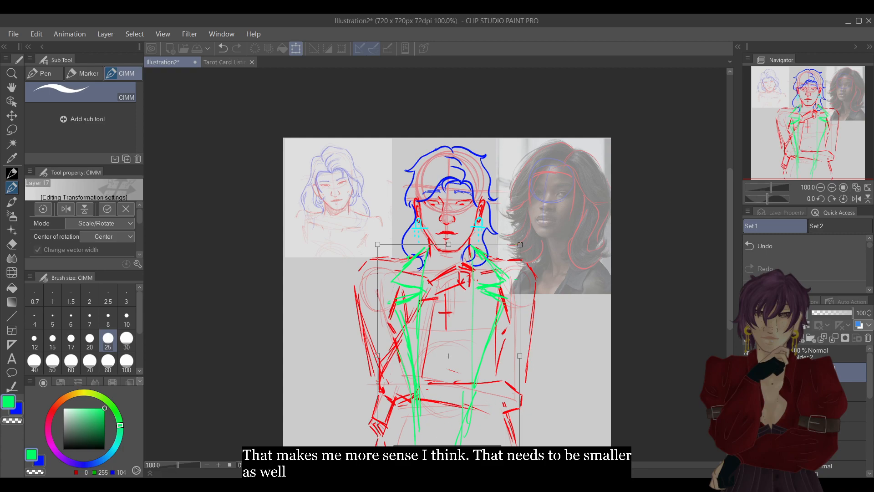
{"action": "key", "text": "Return"}
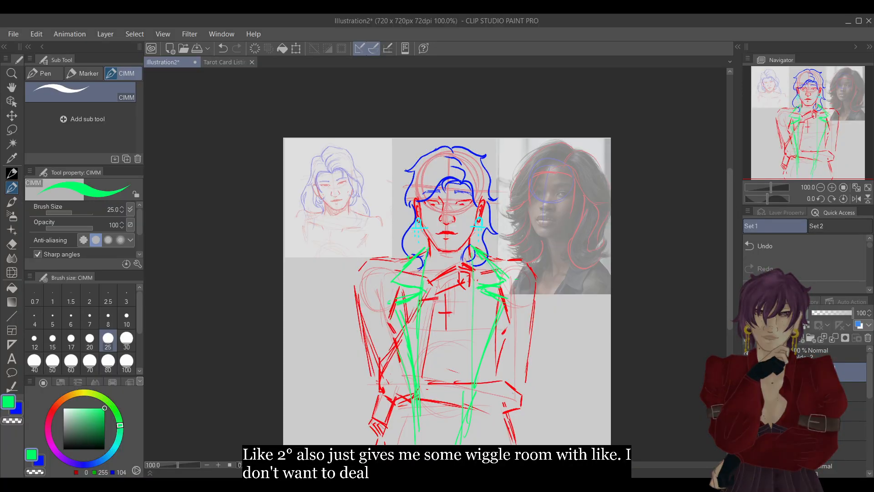
Sketch a yellow-green pointed shirt collar around the neck with a centre line running down the chest.
{"action": "left_click", "coordinate": [120, 420]}
{"action": "left_click_drag", "start_coordinate": [120, 421], "coordinate": [93, 394]}
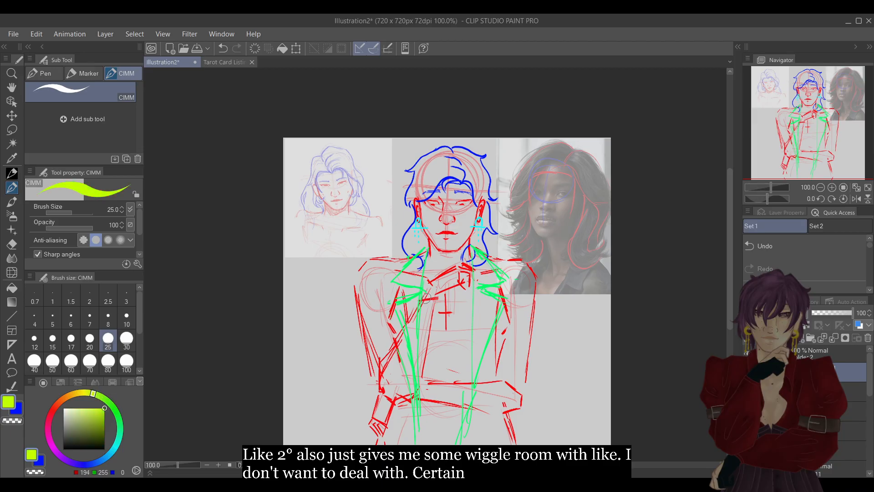
{"action": "mouse_move", "coordinate": [426, 262]}
{"action": "left_mouse_down"}
{"action": "mouse_move", "coordinate": [467, 265]}
{"action": "mouse_move", "coordinate": [427, 257]}
{"action": "mouse_move", "coordinate": [470, 261]}
{"action": "mouse_move", "coordinate": [427, 264]}
{"action": "mouse_move", "coordinate": [436, 288]}
{"action": "mouse_move", "coordinate": [443, 274]}
{"action": "mouse_move", "coordinate": [435, 297]}
{"action": "left_mouse_up"}
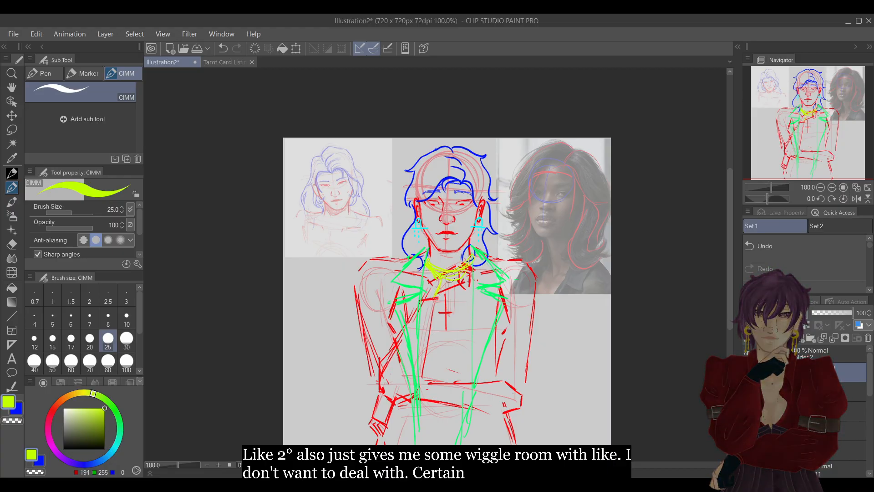
{"action": "mouse_move", "coordinate": [455, 277]}
{"action": "left_mouse_down"}
{"action": "mouse_move", "coordinate": [466, 297]}
{"action": "mouse_move", "coordinate": [476, 261]}
{"action": "mouse_move", "coordinate": [451, 296]}
{"action": "mouse_move", "coordinate": [437, 295]}
{"action": "mouse_move", "coordinate": [429, 270]}
{"action": "mouse_move", "coordinate": [431, 292]}
{"action": "mouse_move", "coordinate": [426, 267]}
{"action": "mouse_move", "coordinate": [429, 291]}
{"action": "left_mouse_up"}
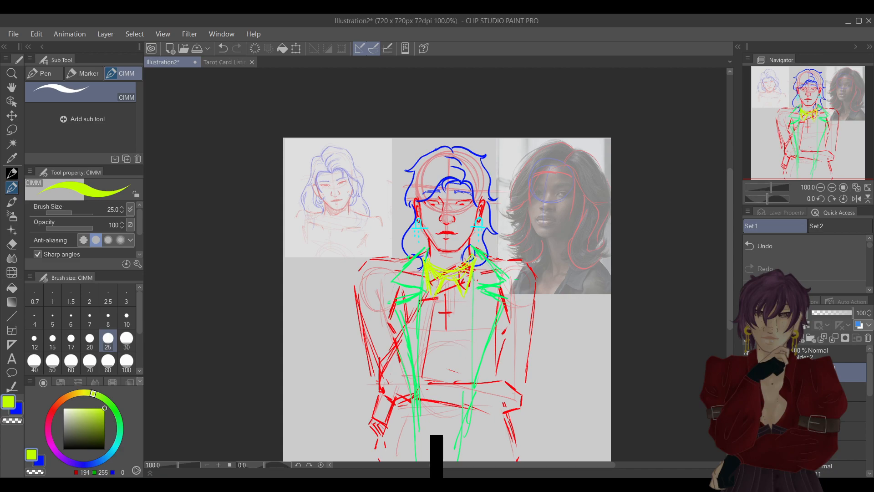
{"action": "mouse_move", "coordinate": [446, 278]}
{"action": "left_mouse_down"}
{"action": "mouse_move", "coordinate": [449, 418]}
{"action": "mouse_move", "coordinate": [447, 332]}
{"action": "left_mouse_up"}
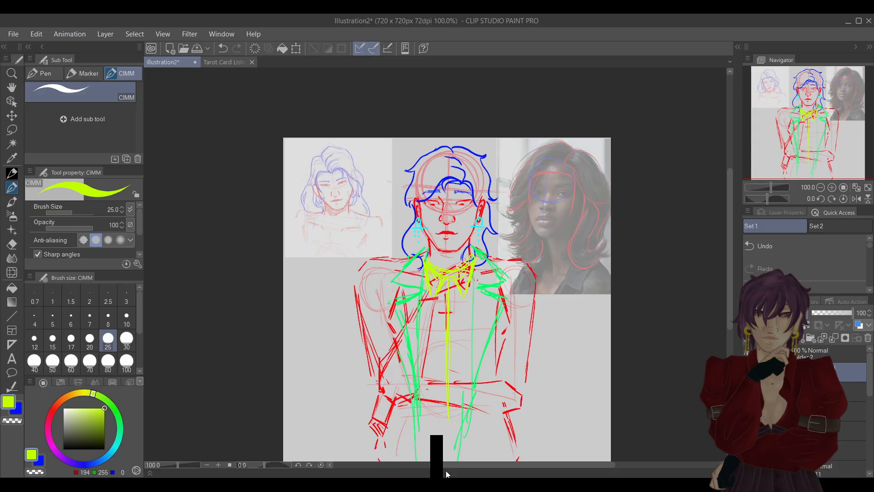
Draw an orange lanyard with straps from both sides of the collar to a rectangular badge with inner lines at the waist.
{"action": "left_click_drag", "start_coordinate": [91, 392], "coordinate": [75, 394]}
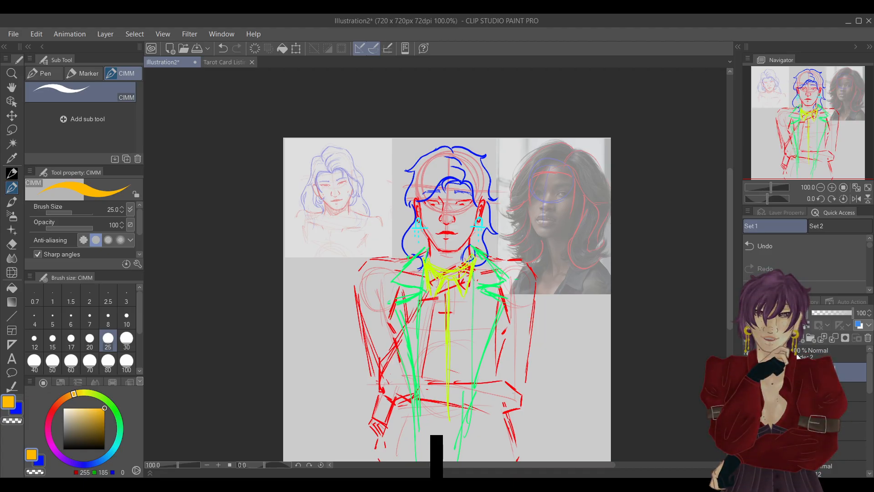
{"action": "left_click_drag", "start_coordinate": [421, 272], "coordinate": [440, 399]}
{"action": "mouse_move", "coordinate": [487, 265]}
{"action": "left_mouse_down"}
{"action": "mouse_move", "coordinate": [462, 371]}
{"action": "mouse_move", "coordinate": [432, 434]}
{"action": "left_mouse_up"}
{"action": "left_click_drag", "start_coordinate": [461, 404], "coordinate": [461, 427]}
{"action": "mouse_move", "coordinate": [455, 395]}
{"action": "left_mouse_down"}
{"action": "mouse_move", "coordinate": [434, 404]}
{"action": "mouse_move", "coordinate": [427, 438]}
{"action": "mouse_move", "coordinate": [460, 419]}
{"action": "mouse_move", "coordinate": [459, 432]}
{"action": "mouse_move", "coordinate": [440, 409]}
{"action": "mouse_move", "coordinate": [452, 412]}
{"action": "mouse_move", "coordinate": [440, 418]}
{"action": "mouse_move", "coordinate": [456, 432]}
{"action": "left_mouse_up"}
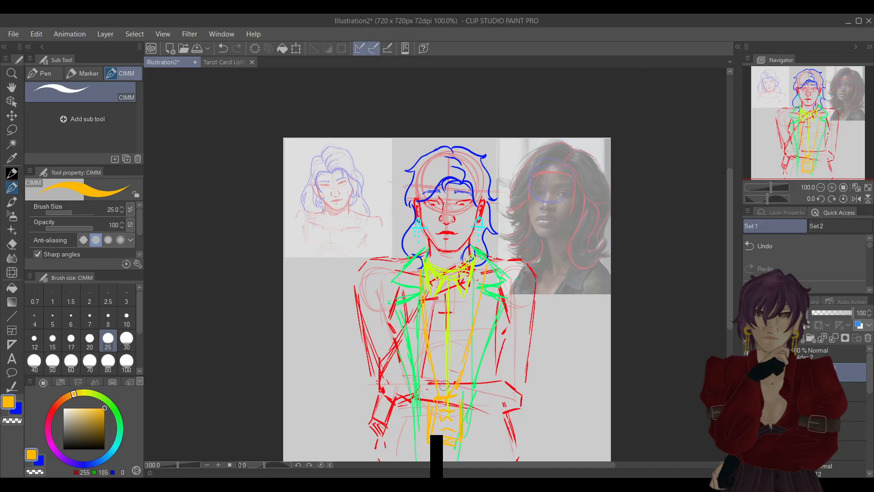
Clean up the orange badge details and rework the lanyard's image-right strap.
{"action": "key", "text": "e"}
{"action": "mouse_move", "coordinate": [452, 411]}
{"action": "left_mouse_down"}
{"action": "mouse_move", "coordinate": [444, 413]}
{"action": "mouse_move", "coordinate": [455, 417]}
{"action": "left_mouse_up"}
{"action": "key", "text": "p"}
{"action": "key", "text": "e"}
{"action": "mouse_move", "coordinate": [487, 267]}
{"action": "left_mouse_down"}
{"action": "mouse_move", "coordinate": [462, 341]}
{"action": "mouse_move", "coordinate": [462, 373]}
{"action": "mouse_move", "coordinate": [474, 317]}
{"action": "left_mouse_up"}
{"action": "key", "text": "p"}
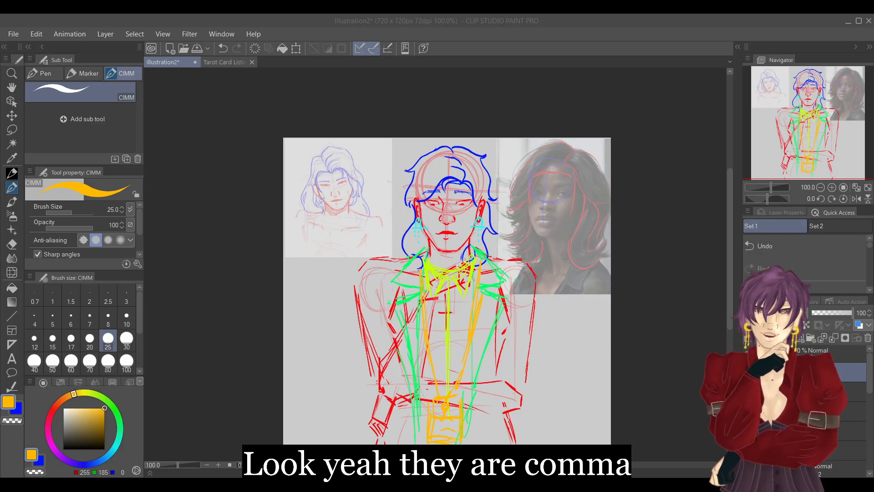
Switch the brush back to yellow-green and remove the pointed shirt collar around the neck, keeping the centre line.
{"action": "left_click", "coordinate": [810, 21]}
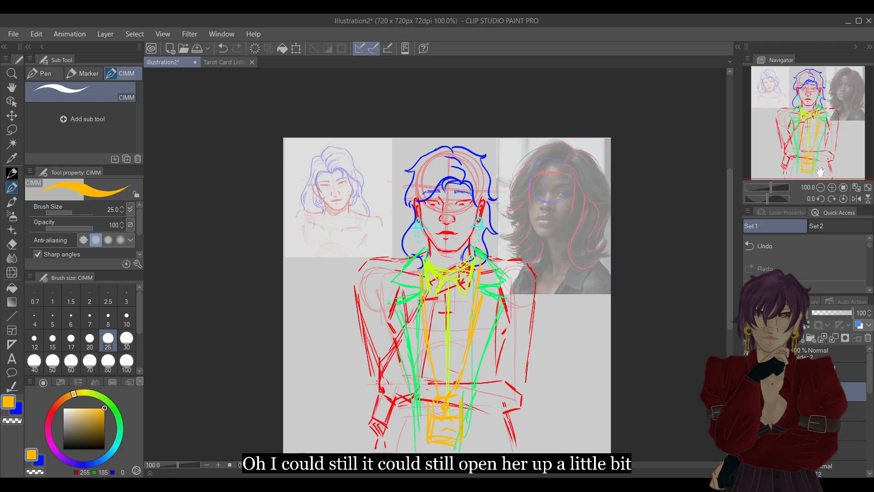
{"action": "left_click", "coordinate": [830, 187]}
{"action": "left_click", "coordinate": [452, 296], "text": "alt"}
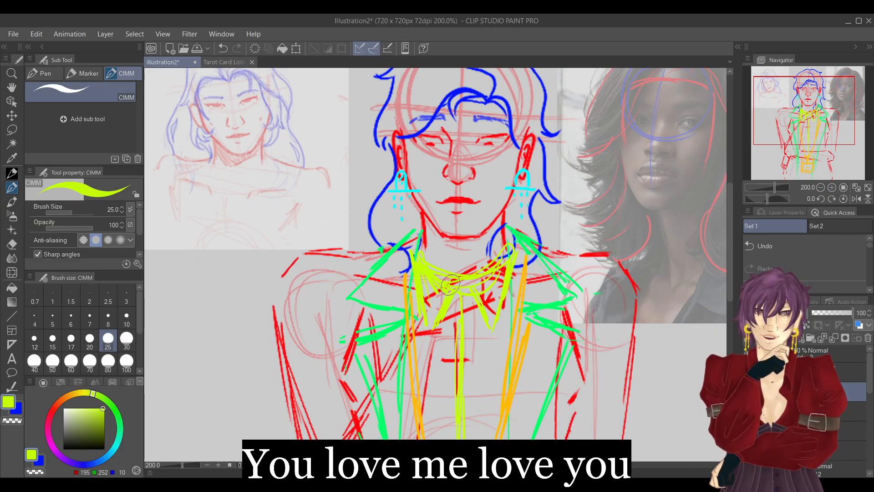
{"action": "key", "text": "ctrl+z"}
{"action": "mouse_move", "coordinate": [459, 309]}
{"action": "left_mouse_down"}
{"action": "mouse_move", "coordinate": [428, 256]}
{"action": "mouse_move", "coordinate": [457, 258]}
{"action": "mouse_move", "coordinate": [454, 288]}
{"action": "mouse_move", "coordinate": [427, 334]}
{"action": "mouse_move", "coordinate": [441, 306]}
{"action": "mouse_move", "coordinate": [429, 263]}
{"action": "mouse_move", "coordinate": [412, 260]}
{"action": "mouse_move", "coordinate": [425, 314]}
{"action": "mouse_move", "coordinate": [468, 280]}
{"action": "mouse_move", "coordinate": [467, 295]}
{"action": "mouse_move", "coordinate": [495, 282]}
{"action": "mouse_move", "coordinate": [503, 252]}
{"action": "mouse_move", "coordinate": [510, 254]}
{"action": "mouse_move", "coordinate": [480, 262]}
{"action": "left_mouse_up"}
{"action": "key", "text": "e"}
{"action": "key", "text": "p"}
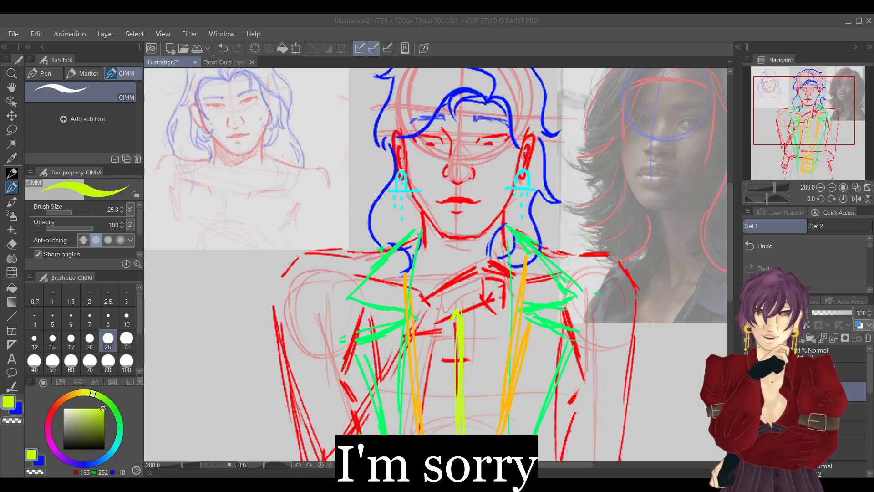
Redraw the yellow-green shirt collar around the neck with pointed flaps on both sides that meet the centre line at the chest.
{"action": "left_click", "coordinate": [816, 33]}
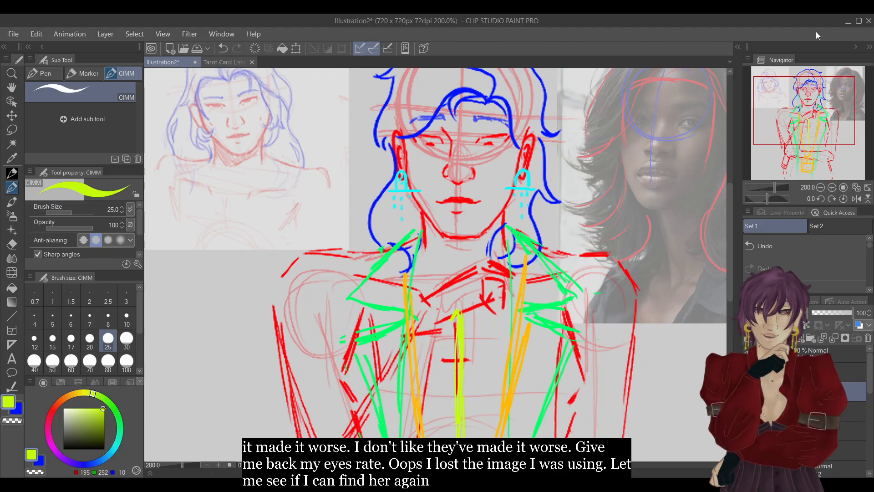
{"action": "mouse_move", "coordinate": [417, 232]}
{"action": "left_mouse_down"}
{"action": "mouse_move", "coordinate": [410, 268]}
{"action": "mouse_move", "coordinate": [417, 253]}
{"action": "mouse_move", "coordinate": [414, 262]}
{"action": "mouse_move", "coordinate": [444, 263]}
{"action": "mouse_move", "coordinate": [411, 238]}
{"action": "mouse_move", "coordinate": [446, 268]}
{"action": "left_mouse_up"}
{"action": "mouse_move", "coordinate": [513, 231]}
{"action": "left_mouse_down"}
{"action": "mouse_move", "coordinate": [526, 252]}
{"action": "mouse_move", "coordinate": [479, 269]}
{"action": "left_mouse_up"}
{"action": "mouse_move", "coordinate": [513, 232]}
{"action": "left_mouse_down"}
{"action": "mouse_move", "coordinate": [522, 255]}
{"action": "mouse_move", "coordinate": [486, 268]}
{"action": "left_mouse_up"}
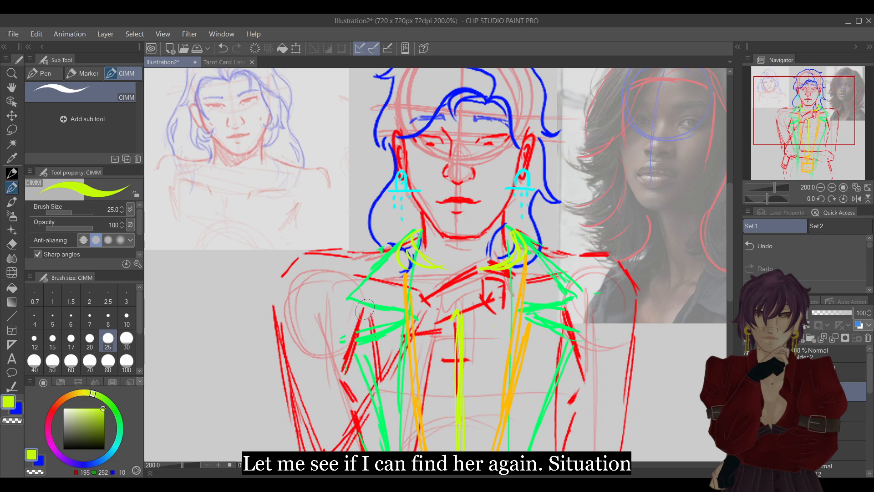
{"action": "left_click_drag", "start_coordinate": [431, 277], "coordinate": [429, 333]}
{"action": "mouse_move", "coordinate": [488, 271]}
{"action": "left_mouse_down"}
{"action": "mouse_move", "coordinate": [485, 327]}
{"action": "mouse_move", "coordinate": [515, 312]}
{"action": "mouse_move", "coordinate": [530, 243]}
{"action": "mouse_move", "coordinate": [533, 279]}
{"action": "left_mouse_up"}
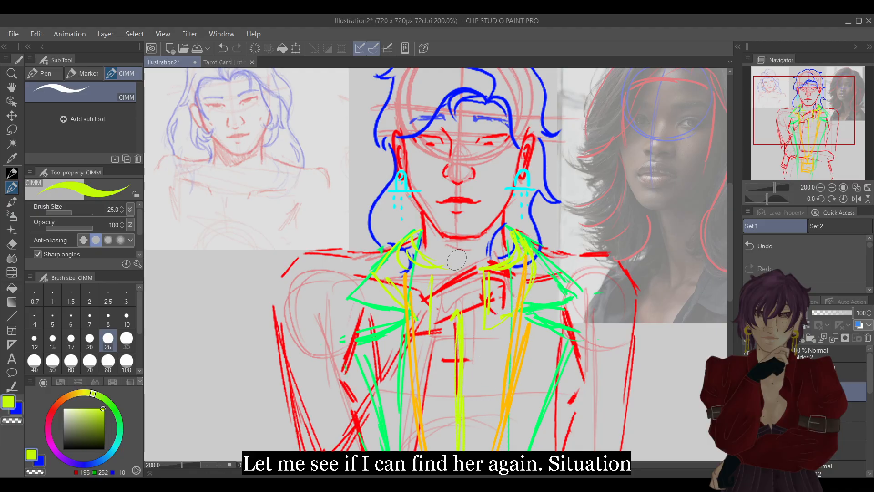
{"action": "mouse_move", "coordinate": [436, 269]}
{"action": "left_mouse_down"}
{"action": "mouse_move", "coordinate": [436, 309]}
{"action": "mouse_move", "coordinate": [460, 354]}
{"action": "left_mouse_up"}
{"action": "mouse_move", "coordinate": [479, 271]}
{"action": "left_mouse_down"}
{"action": "mouse_move", "coordinate": [486, 291]}
{"action": "mouse_move", "coordinate": [463, 303]}
{"action": "left_mouse_up"}
{"action": "left_click_drag", "start_coordinate": [472, 304], "coordinate": [459, 362]}
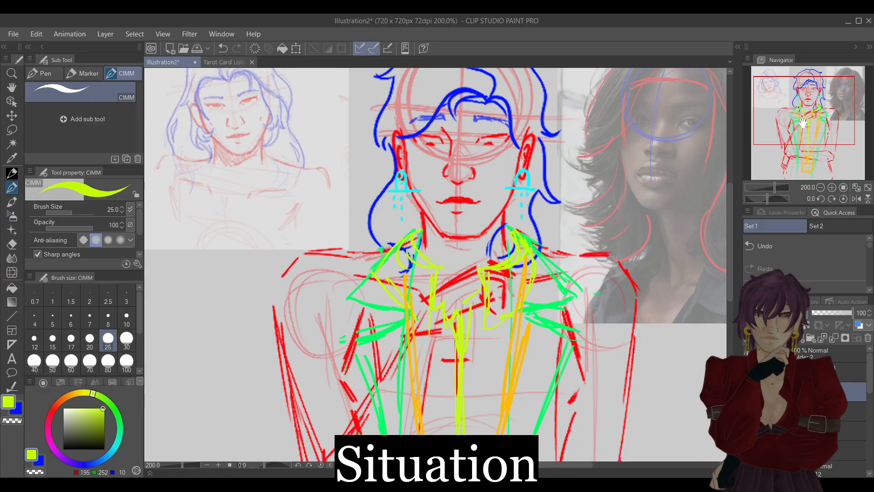
Add small yellow-green button marks down the shirt's centre line from the chest to the waist.
{"action": "scroll", "coordinate": [501, 246], "scroll_direction": "down", "scroll_amount": 3}
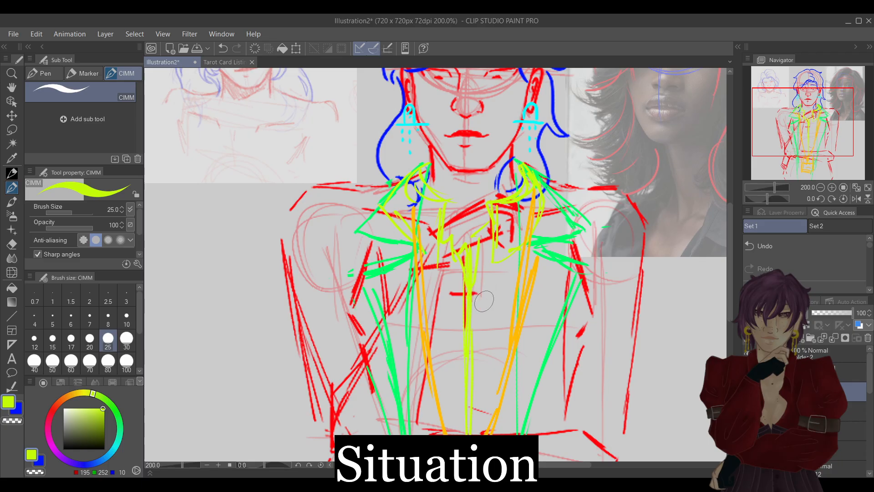
{"action": "left_click_drag", "start_coordinate": [473, 314], "coordinate": [479, 316]}
{"action": "left_click_drag", "start_coordinate": [474, 356], "coordinate": [476, 352]}
{"action": "left_click_drag", "start_coordinate": [474, 392], "coordinate": [475, 387]}
{"action": "scroll", "coordinate": [487, 367], "scroll_direction": "down", "scroll_amount": 3}
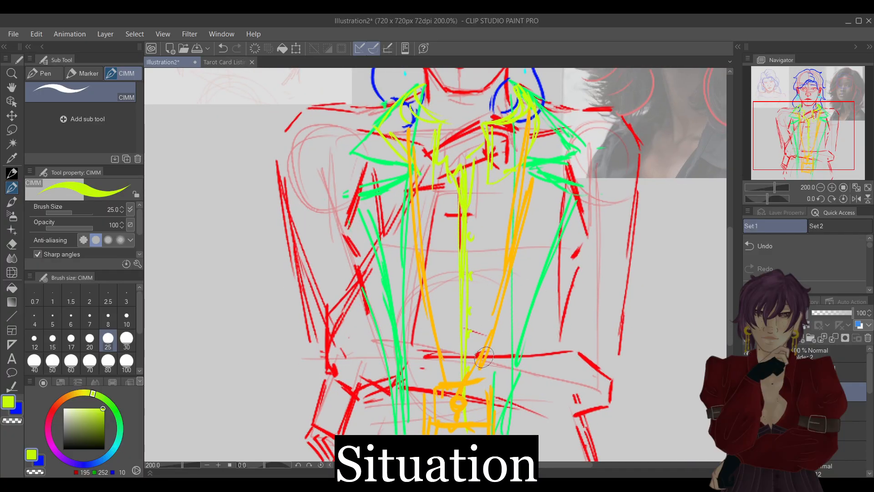
Switch the brush back to the coat's green on the coat layer and add short fold marks at both shoulders.
{"action": "left_click", "coordinate": [820, 187]}
{"action": "left_click", "coordinate": [820, 187]}
{"action": "left_click_drag", "start_coordinate": [822, 152], "coordinate": [818, 134]}
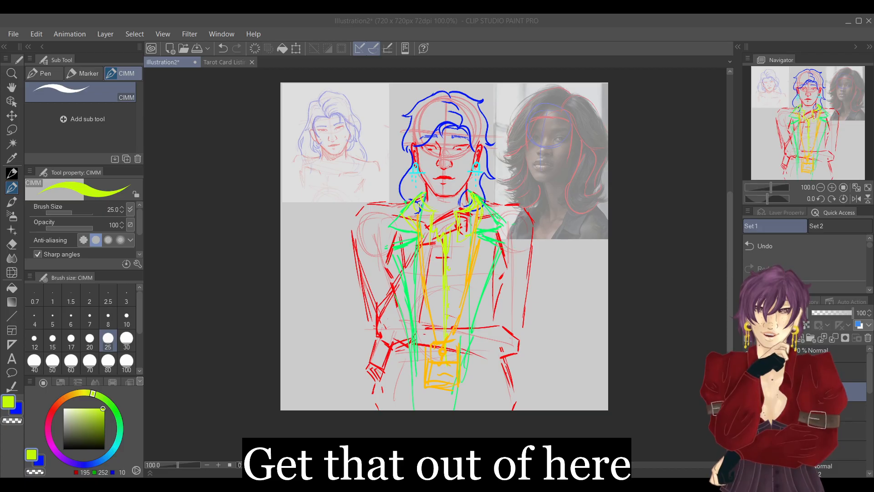
{"action": "left_click", "coordinate": [831, 187]}
{"action": "left_click_drag", "start_coordinate": [819, 164], "coordinate": [818, 146]}
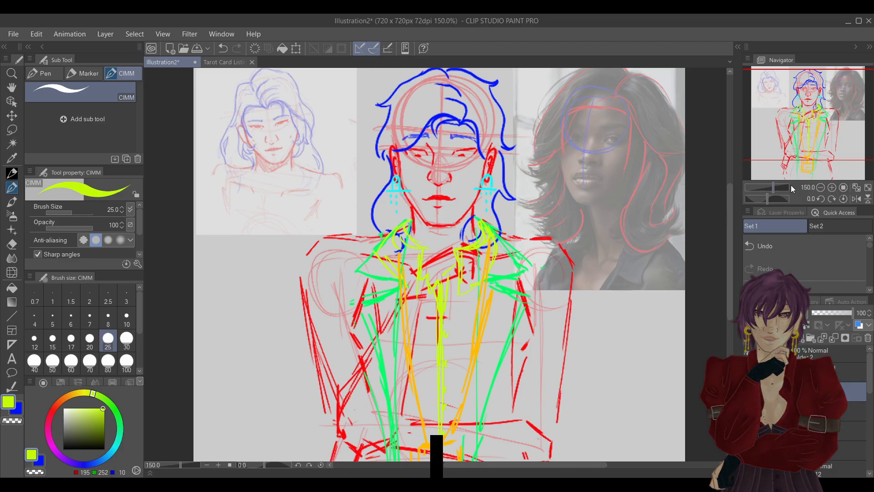
{"action": "left_click", "coordinate": [392, 287], "text": "alt"}
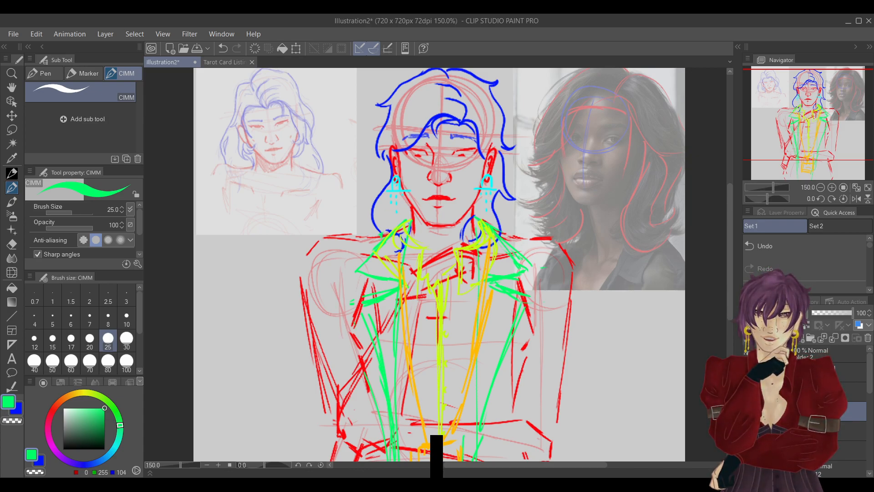
{"action": "left_click_drag", "start_coordinate": [319, 252], "coordinate": [337, 290]}
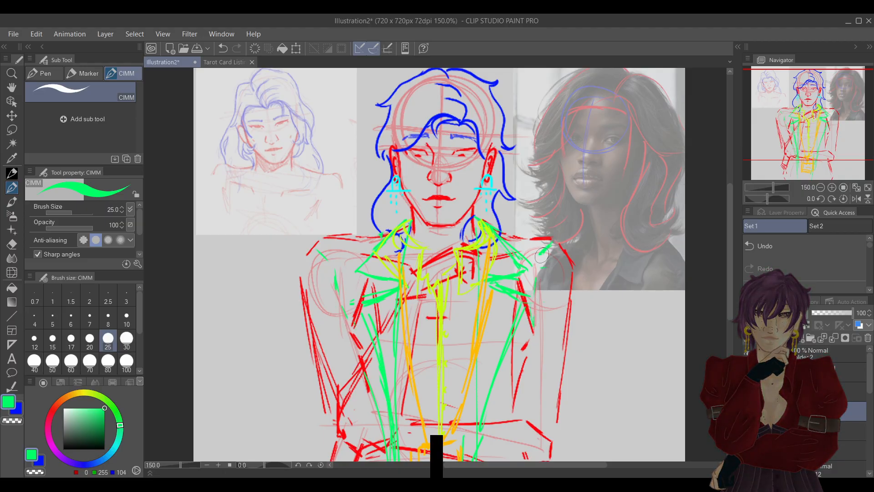
Erase the coat's image-left front edge across the torso above the folded forearm, then return to the green brush.
{"action": "left_click_drag", "start_coordinate": [809, 141], "coordinate": [804, 146]}
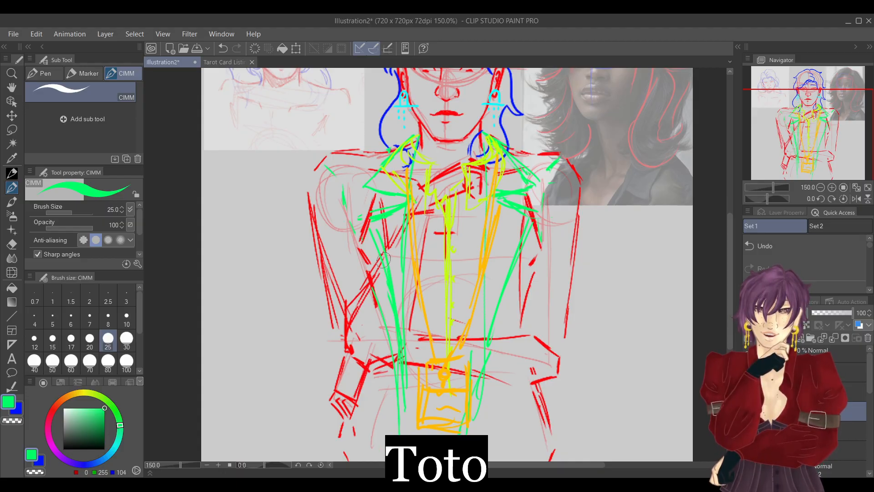
{"action": "key", "text": "e"}
{"action": "mouse_move", "coordinate": [405, 247]}
{"action": "left_mouse_down"}
{"action": "mouse_move", "coordinate": [395, 356]}
{"action": "mouse_move", "coordinate": [373, 294]}
{"action": "mouse_move", "coordinate": [386, 318]}
{"action": "mouse_move", "coordinate": [382, 290]}
{"action": "mouse_move", "coordinate": [390, 280]}
{"action": "mouse_move", "coordinate": [402, 285]}
{"action": "mouse_move", "coordinate": [398, 322]}
{"action": "mouse_move", "coordinate": [396, 250]}
{"action": "left_mouse_up"}
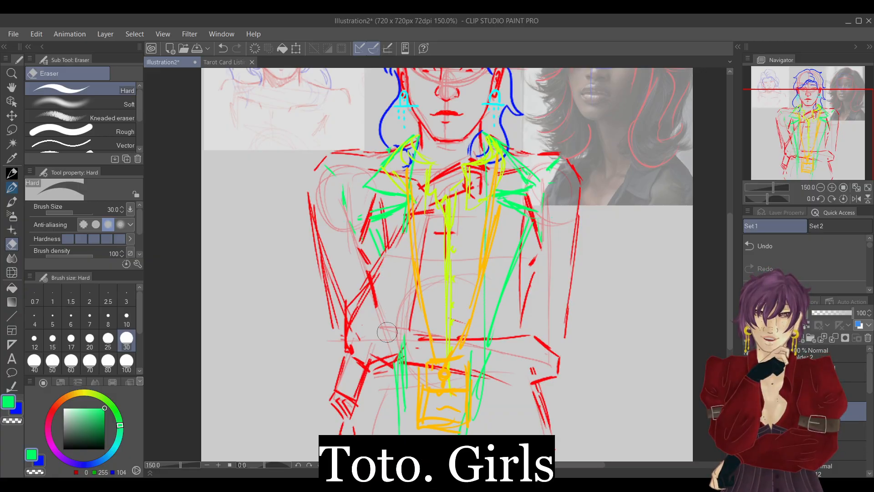
{"action": "key", "text": "p"}
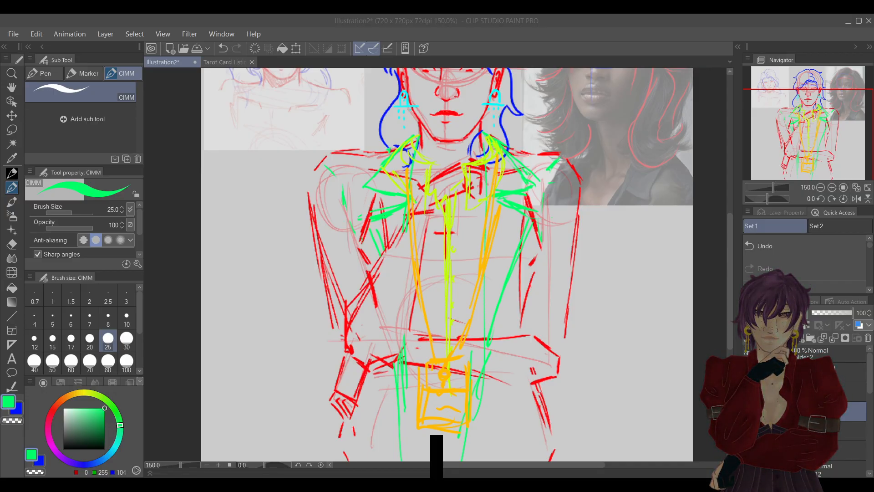
{"action": "left_click", "coordinate": [809, 32]}
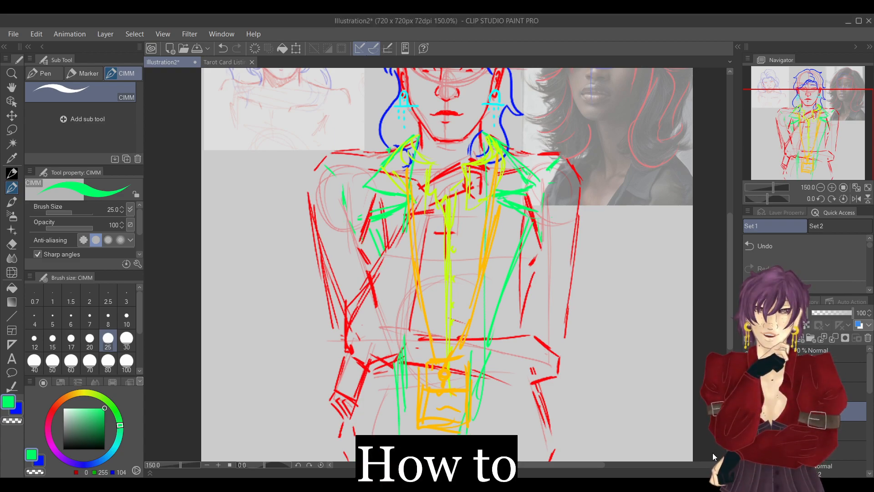
Rework the coat's image-right front edge into a green line running straight down past the badge to the canvas edge.
{"action": "left_click", "coordinate": [821, 188]}
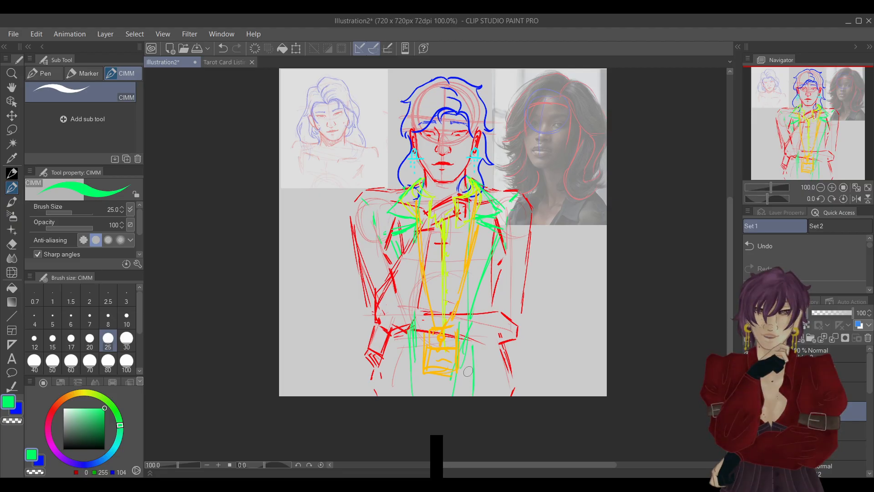
{"action": "key", "text": "e"}
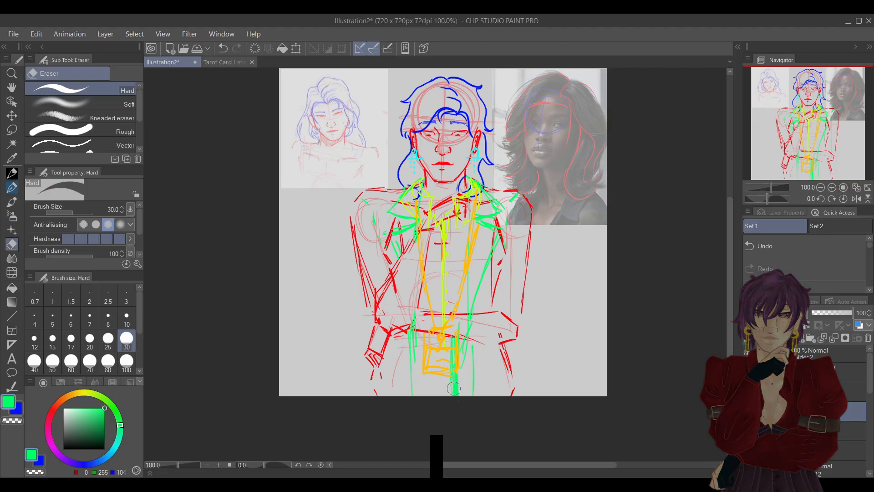
{"action": "left_click", "coordinate": [800, 253]}
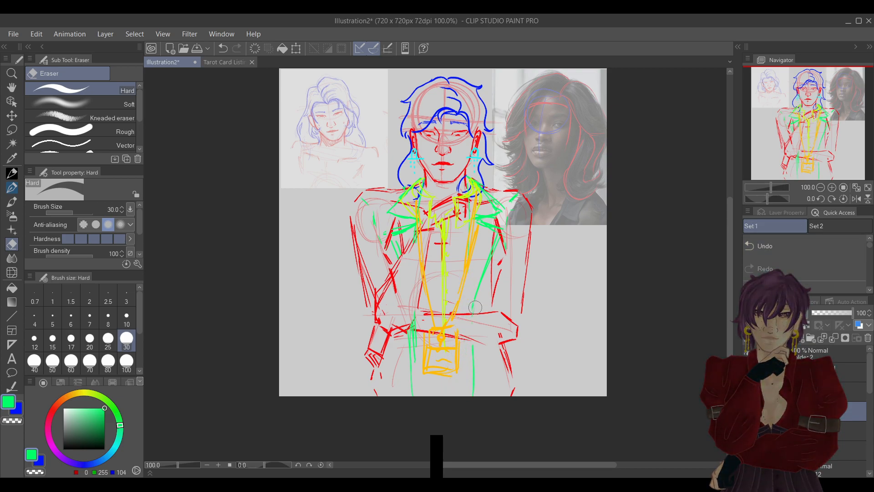
{"action": "left_click", "coordinate": [469, 259]}
{"action": "left_click", "coordinate": [11, 188]}
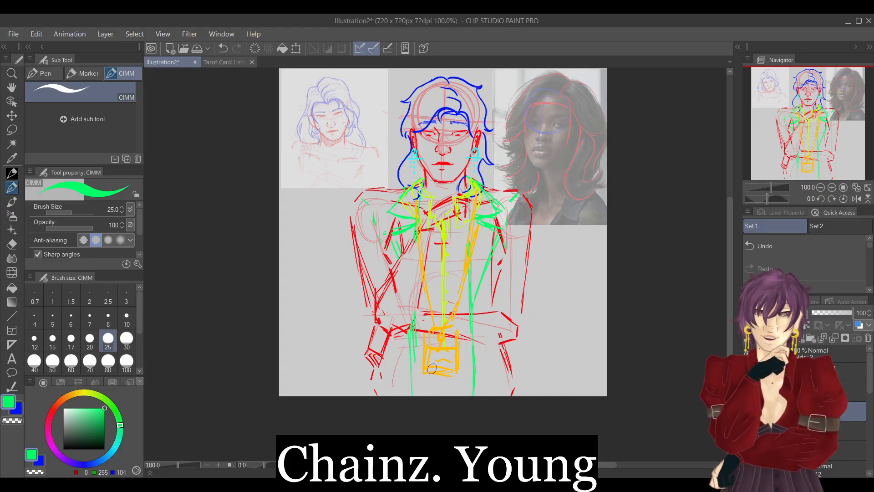
Draw the coat's green outer edges beside both hips and along the image-left lower arm.
{"action": "left_click_drag", "start_coordinate": [379, 374], "coordinate": [377, 397]}
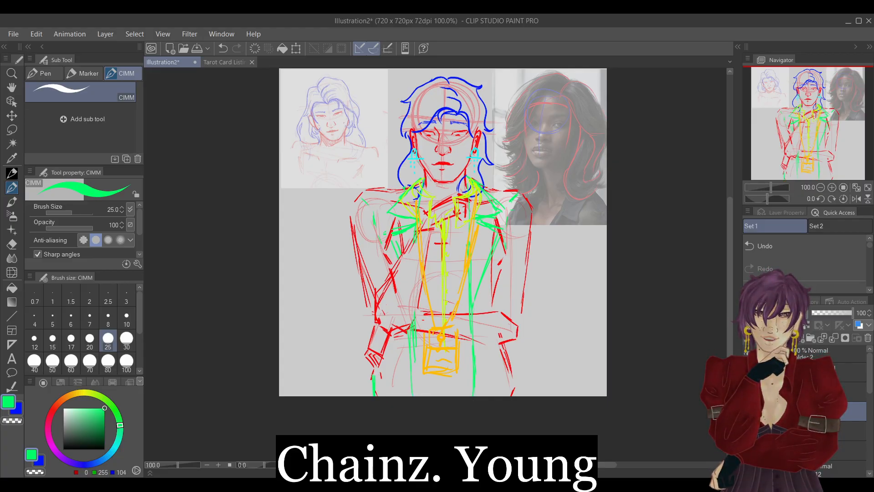
{"action": "mouse_move", "coordinate": [514, 345]}
{"action": "left_mouse_down"}
{"action": "mouse_move", "coordinate": [514, 401]}
{"action": "mouse_move", "coordinate": [518, 395]}
{"action": "left_mouse_up"}
{"action": "left_click_drag", "start_coordinate": [370, 369], "coordinate": [369, 395]}
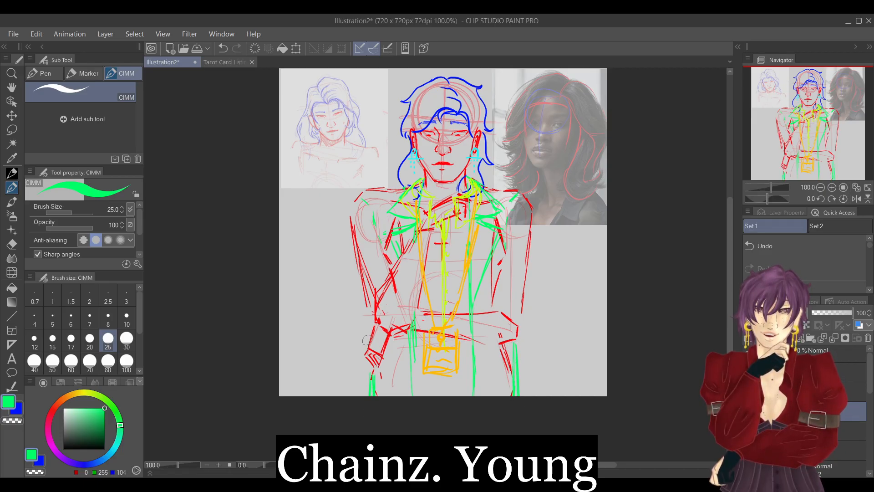
{"action": "left_click_drag", "start_coordinate": [369, 286], "coordinate": [369, 337]}
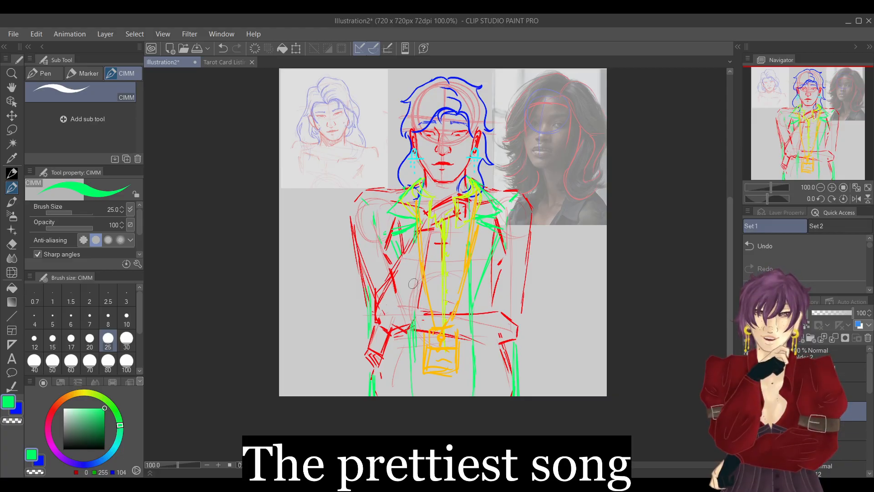
Hide the shirt and lanyard layers and draw a green banded cuff around the wrist of the raised arm.
{"action": "left_click", "coordinate": [832, 187]}
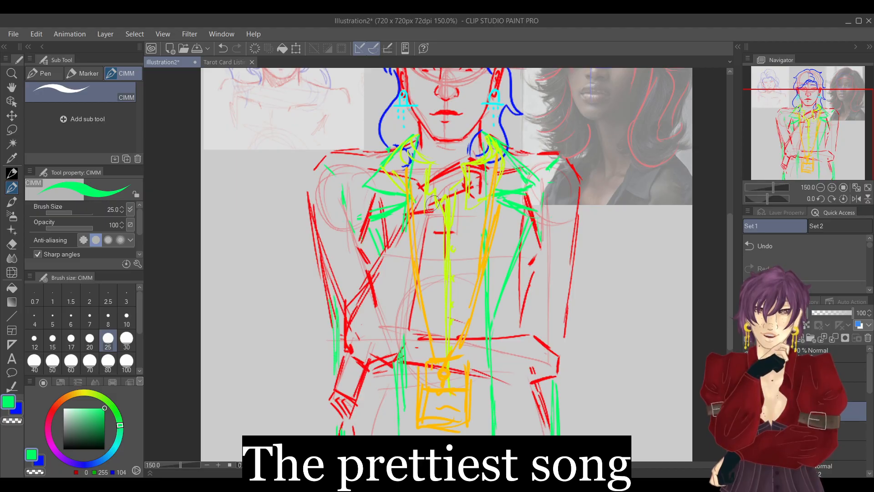
{"action": "left_click", "coordinate": [748, 391]}
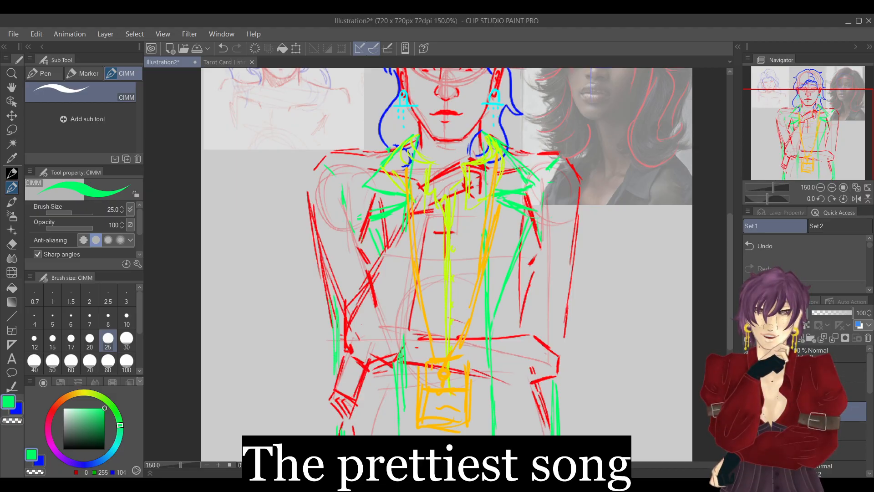
{"action": "left_click", "coordinate": [749, 372]}
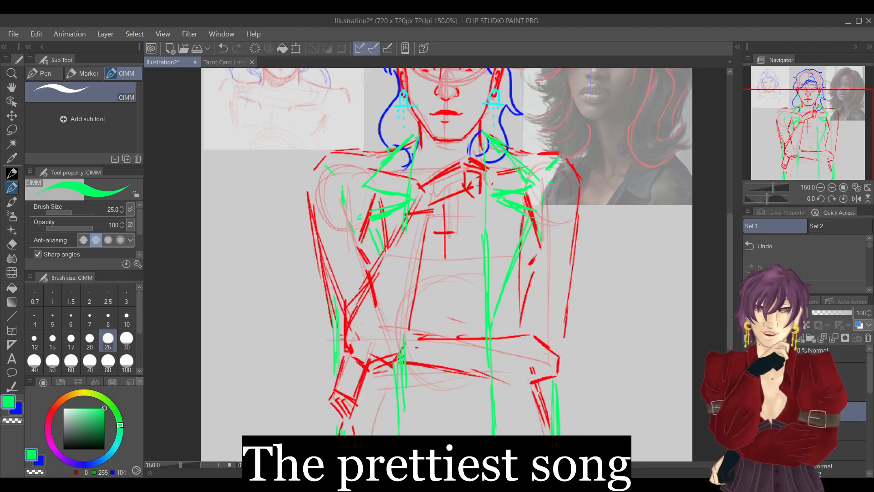
{"action": "mouse_move", "coordinate": [425, 199]}
{"action": "left_mouse_down"}
{"action": "mouse_move", "coordinate": [442, 210]}
{"action": "mouse_move", "coordinate": [432, 234]}
{"action": "mouse_move", "coordinate": [404, 210]}
{"action": "mouse_move", "coordinate": [413, 186]}
{"action": "left_mouse_up"}
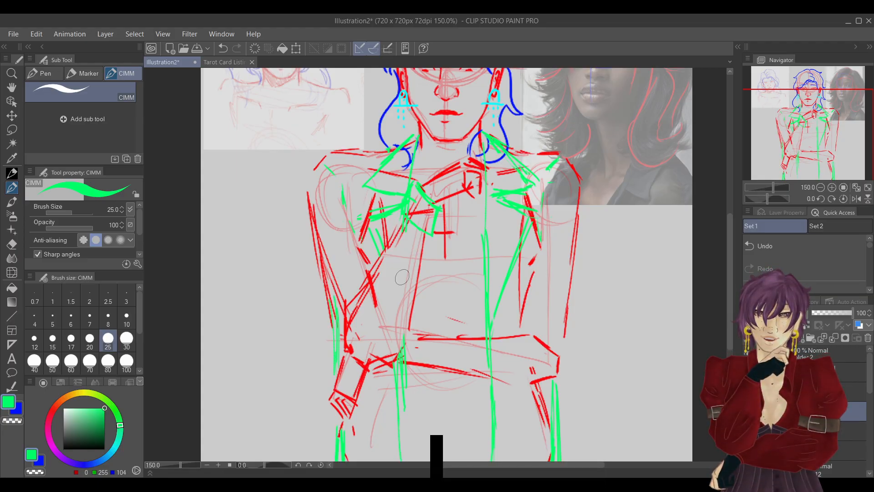
{"action": "mouse_move", "coordinate": [430, 235]}
{"action": "left_mouse_down"}
{"action": "mouse_move", "coordinate": [404, 229]}
{"action": "mouse_move", "coordinate": [397, 215]}
{"action": "mouse_move", "coordinate": [412, 227]}
{"action": "left_mouse_up"}
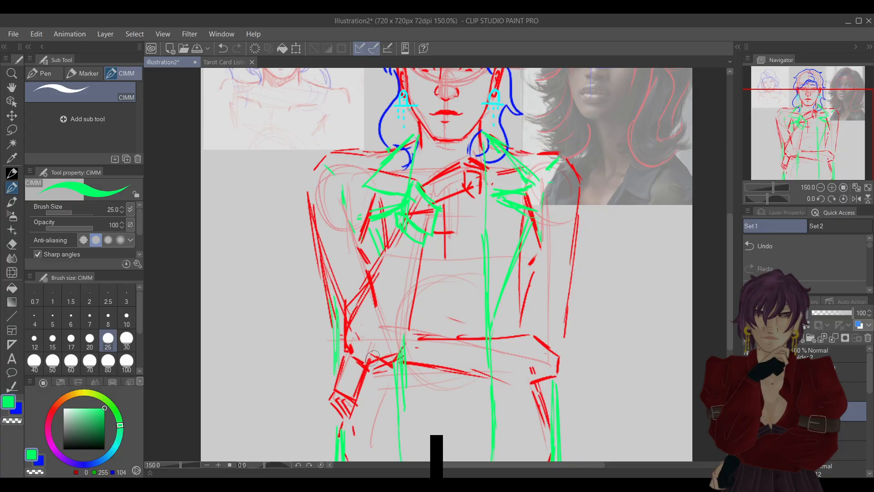
Draw a green cuff at the image-left end of the folded forearm and a looped fold at the image-right elbow.
{"action": "mouse_move", "coordinate": [352, 350]}
{"action": "left_mouse_down"}
{"action": "mouse_move", "coordinate": [375, 372]}
{"action": "mouse_move", "coordinate": [339, 346]}
{"action": "mouse_move", "coordinate": [367, 328]}
{"action": "left_mouse_up"}
{"action": "mouse_move", "coordinate": [367, 328]}
{"action": "left_mouse_down"}
{"action": "mouse_move", "coordinate": [390, 358]}
{"action": "mouse_move", "coordinate": [377, 379]}
{"action": "mouse_move", "coordinate": [385, 370]}
{"action": "mouse_move", "coordinate": [364, 332]}
{"action": "mouse_move", "coordinate": [388, 373]}
{"action": "mouse_move", "coordinate": [397, 379]}
{"action": "mouse_move", "coordinate": [402, 369]}
{"action": "mouse_move", "coordinate": [382, 333]}
{"action": "mouse_move", "coordinate": [402, 368]}
{"action": "left_mouse_up"}
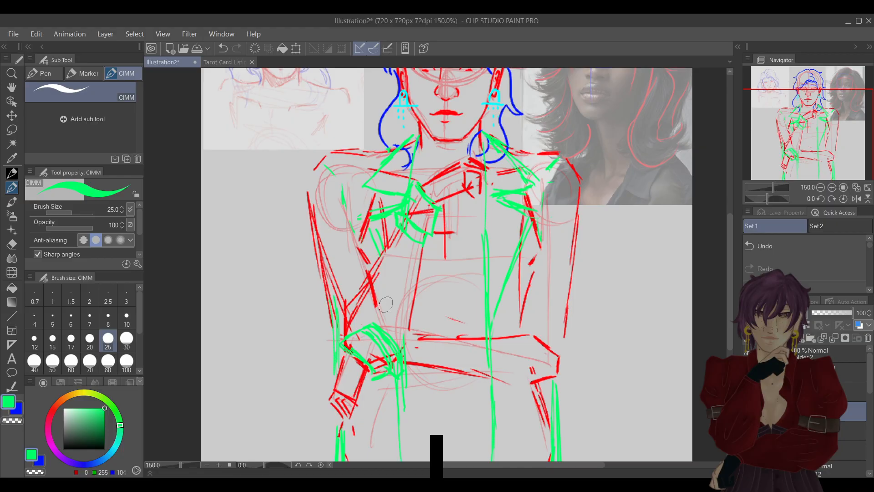
{"action": "mouse_move", "coordinate": [519, 339]}
{"action": "left_mouse_down"}
{"action": "mouse_move", "coordinate": [542, 316]}
{"action": "mouse_move", "coordinate": [534, 338]}
{"action": "left_mouse_up"}
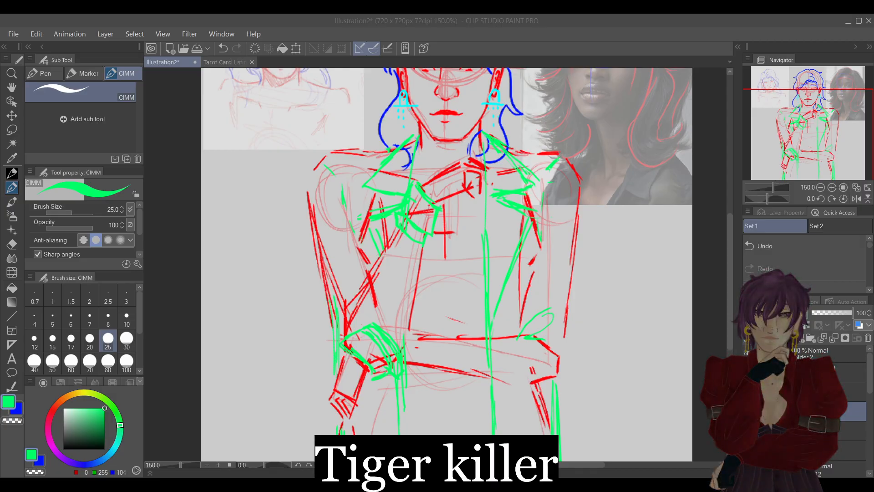
{"action": "left_click", "coordinate": [807, 22]}
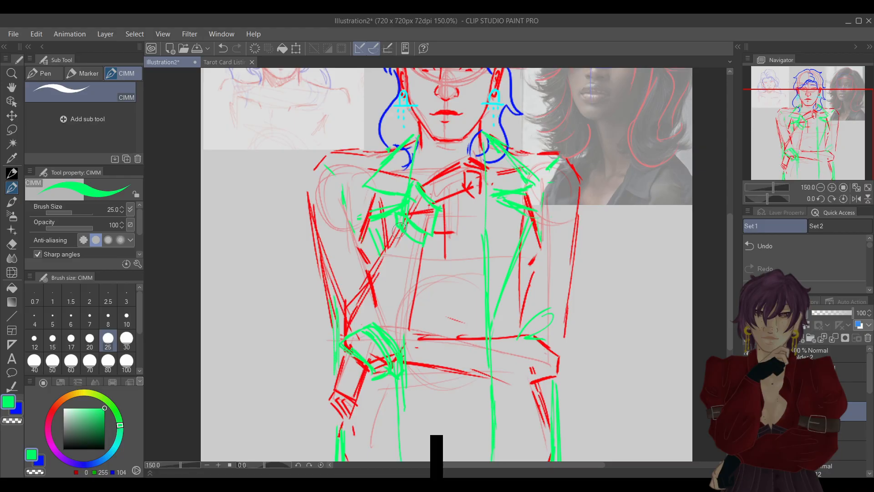
Erase the excess green lines from both sleeve cuffs and add a small button mark on the raised wrist's cuff.
{"action": "key", "text": "e"}
{"action": "key", "text": "p"}
{"action": "key", "text": "e"}
{"action": "mouse_move", "coordinate": [380, 334]}
{"action": "left_mouse_down"}
{"action": "mouse_move", "coordinate": [400, 394]}
{"action": "mouse_move", "coordinate": [380, 309]}
{"action": "mouse_move", "coordinate": [385, 353]}
{"action": "left_mouse_up"}
{"action": "key", "text": "p"}
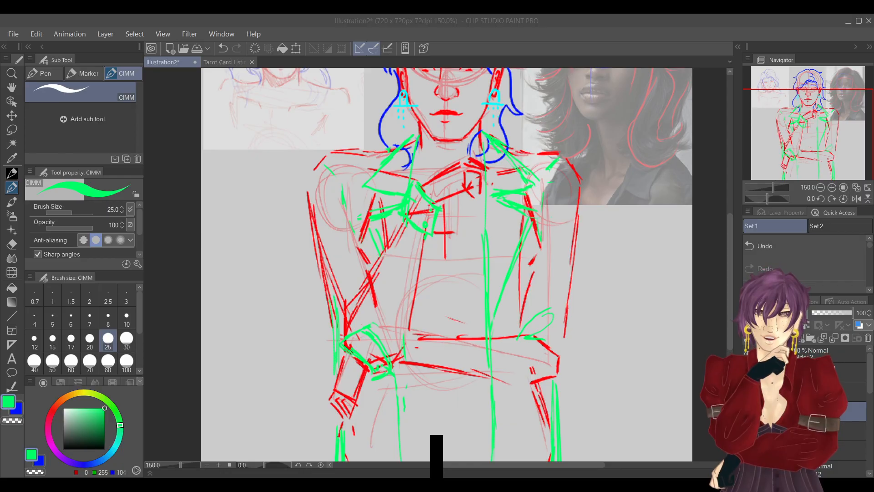
{"action": "left_click", "coordinate": [808, 31]}
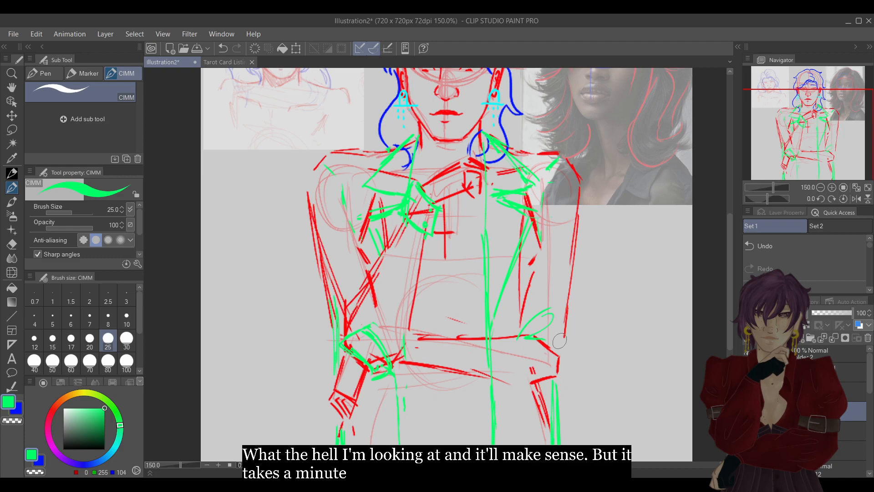
Hide the coat layer, show the shirt layer and sample the shirt's yellow-green line colour.
{"action": "left_click", "coordinate": [819, 187]}
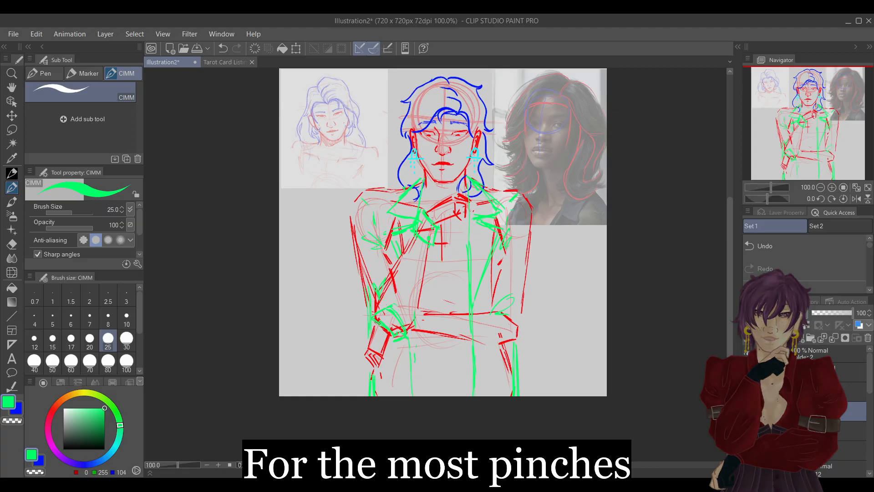
{"action": "left_click", "coordinate": [747, 411]}
{"action": "left_click", "coordinate": [747, 430]}
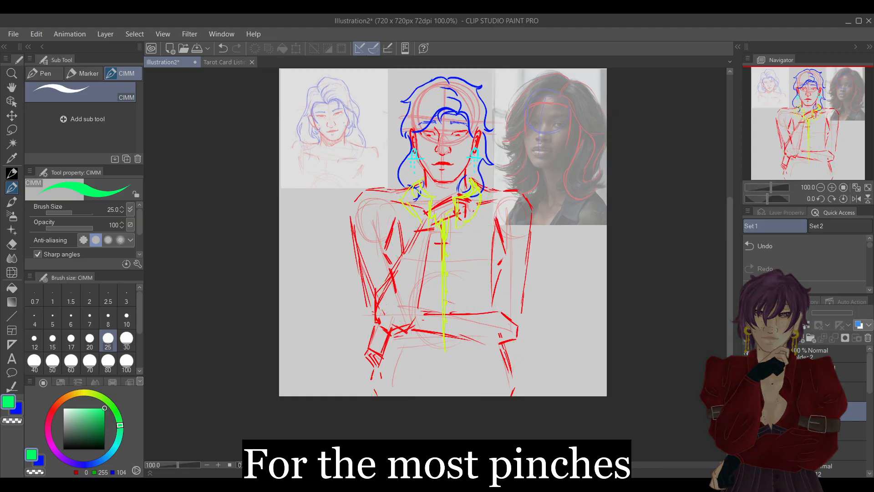
{"action": "left_click_drag", "start_coordinate": [486, 188], "coordinate": [476, 181], "text": "alt"}
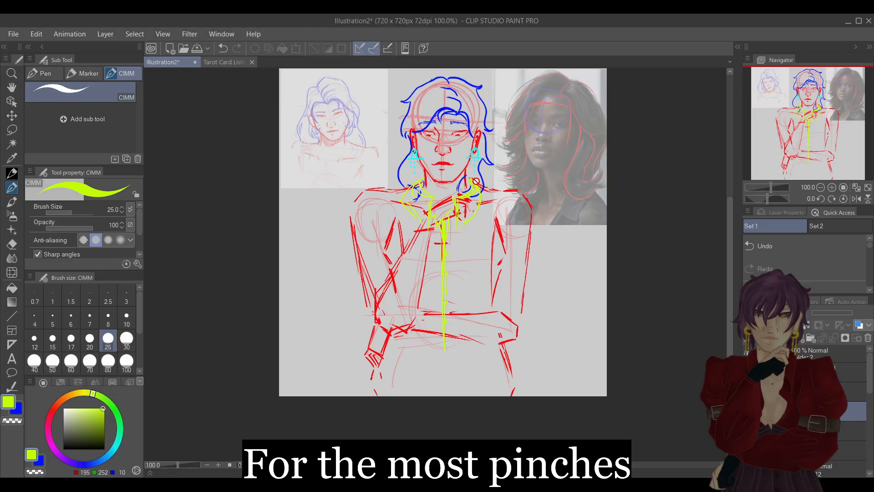
{"action": "key", "text": "e"}
{"action": "key", "text": "p"}
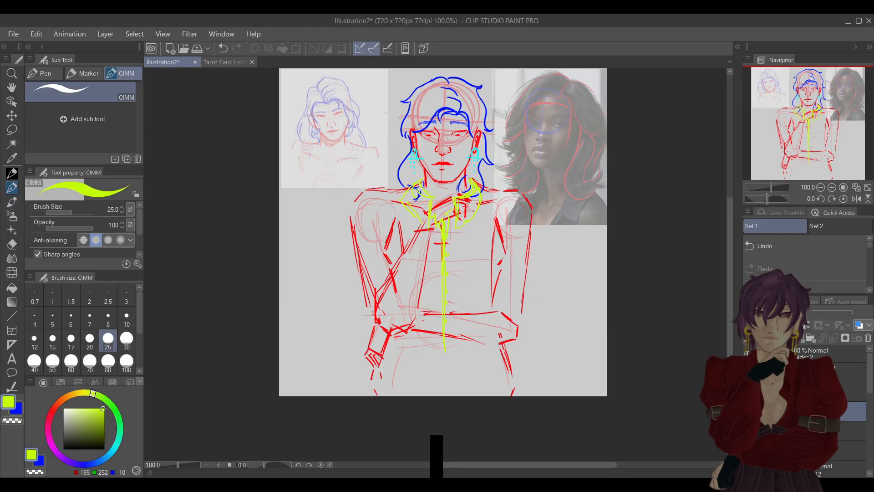
Erase the shirt's old yellow-green collar lines on both sides of the neck, keeping the front placket.
{"action": "left_click", "coordinate": [12, 244]}
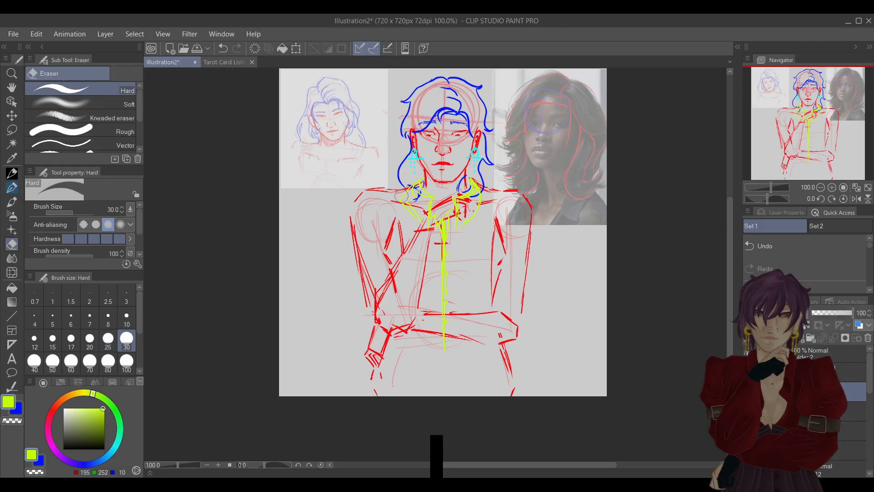
{"action": "left_click_drag", "start_coordinate": [410, 190], "coordinate": [424, 207]}
{"action": "key", "text": "p"}
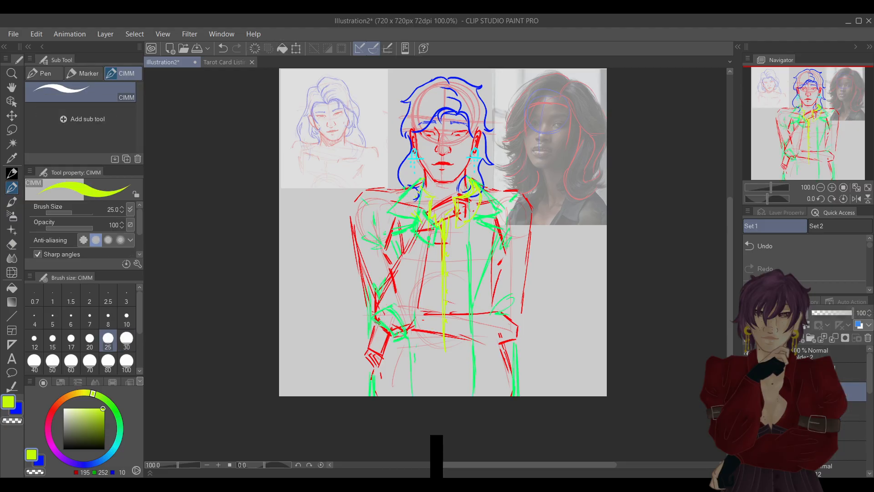
{"action": "left_click", "coordinate": [748, 391]}
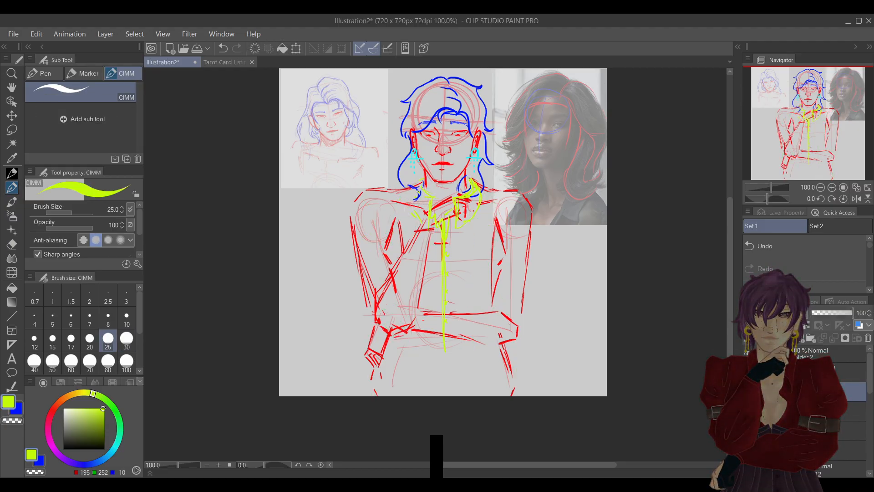
{"action": "key", "text": "e"}
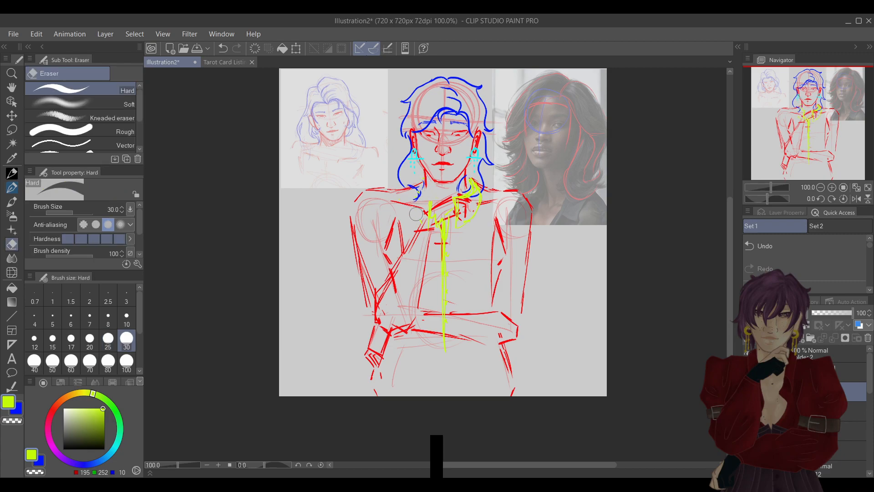
{"action": "mouse_move", "coordinate": [429, 198]}
{"action": "left_mouse_down"}
{"action": "mouse_move", "coordinate": [469, 216]}
{"action": "mouse_move", "coordinate": [457, 193]}
{"action": "mouse_move", "coordinate": [457, 230]}
{"action": "left_mouse_up"}
{"action": "mouse_move", "coordinate": [468, 191]}
{"action": "left_mouse_down"}
{"action": "mouse_move", "coordinate": [478, 216]}
{"action": "mouse_move", "coordinate": [480, 190]}
{"action": "mouse_move", "coordinate": [448, 210]}
{"action": "left_mouse_up"}
{"action": "key", "text": "p"}
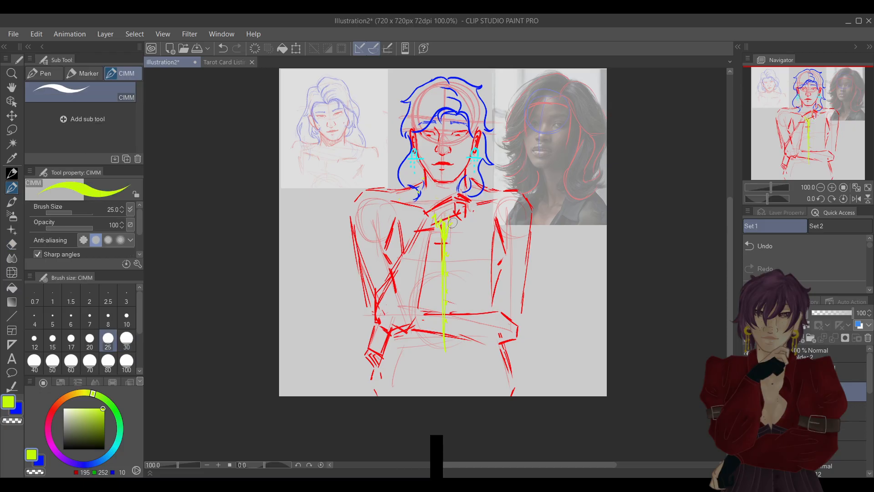
Redraw the shirt collar in yellow-green with a pointed flap on each side of the placket, mirroring the view for the second flap.
{"action": "mouse_move", "coordinate": [455, 213]}
{"action": "left_mouse_down"}
{"action": "mouse_move", "coordinate": [457, 236]}
{"action": "mouse_move", "coordinate": [453, 215]}
{"action": "mouse_move", "coordinate": [469, 179]}
{"action": "mouse_move", "coordinate": [470, 220]}
{"action": "mouse_move", "coordinate": [460, 237]}
{"action": "mouse_move", "coordinate": [463, 223]}
{"action": "mouse_move", "coordinate": [436, 239]}
{"action": "left_mouse_up"}
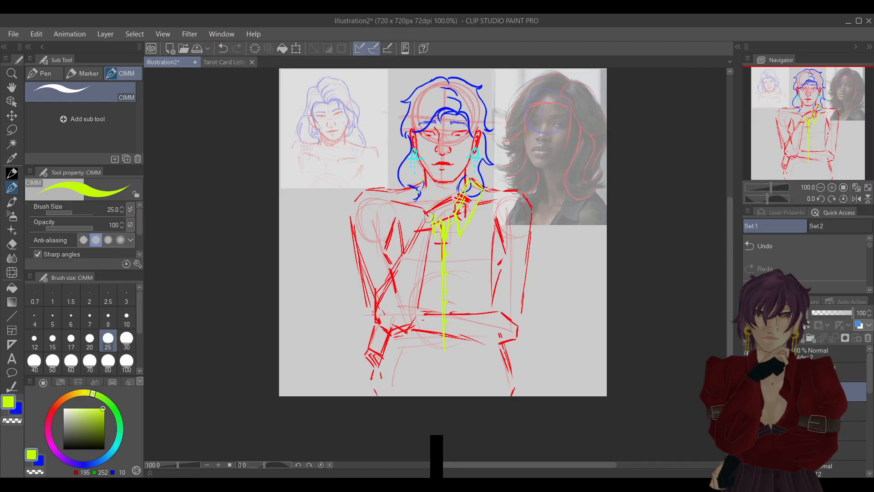
{"action": "key", "text": "e"}
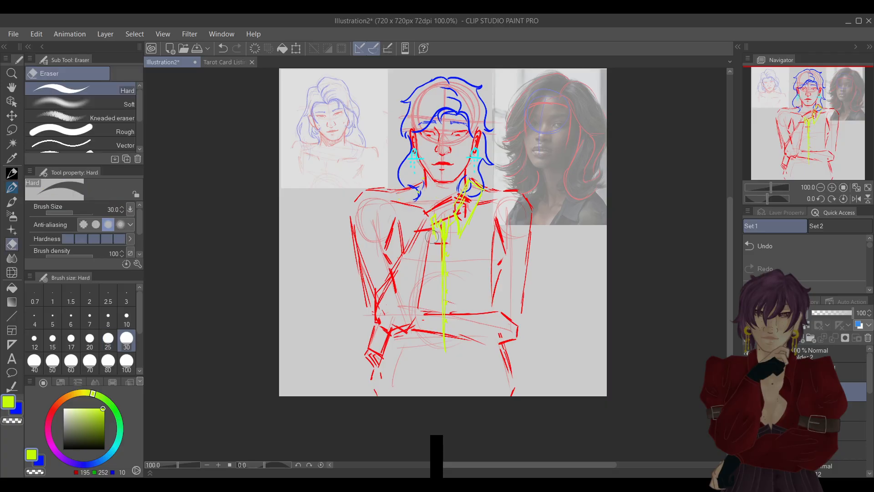
{"action": "key", "text": "p"}
{"action": "left_click", "coordinate": [855, 199]}
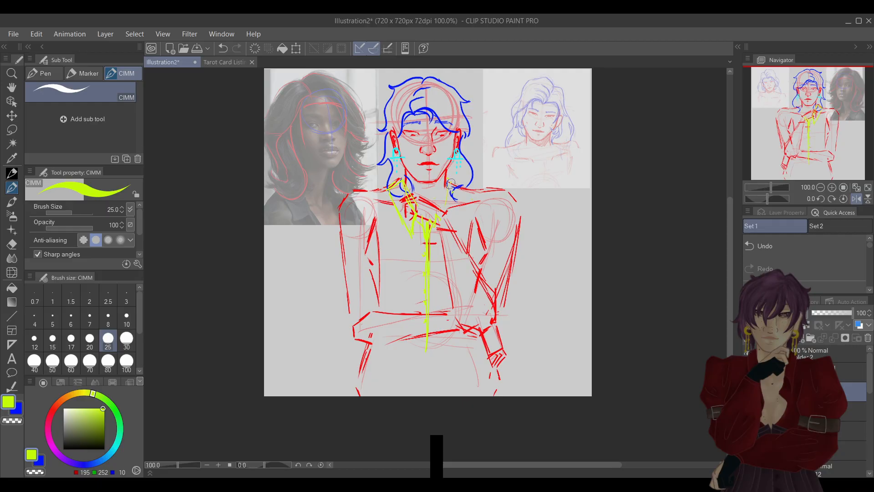
{"action": "mouse_move", "coordinate": [443, 214]}
{"action": "left_mouse_down"}
{"action": "mouse_move", "coordinate": [439, 240]}
{"action": "mouse_move", "coordinate": [454, 222]}
{"action": "mouse_move", "coordinate": [443, 236]}
{"action": "mouse_move", "coordinate": [459, 198]}
{"action": "mouse_move", "coordinate": [457, 180]}
{"action": "mouse_move", "coordinate": [460, 208]}
{"action": "mouse_move", "coordinate": [446, 233]}
{"action": "left_mouse_up"}
{"action": "left_click", "coordinate": [857, 199]}
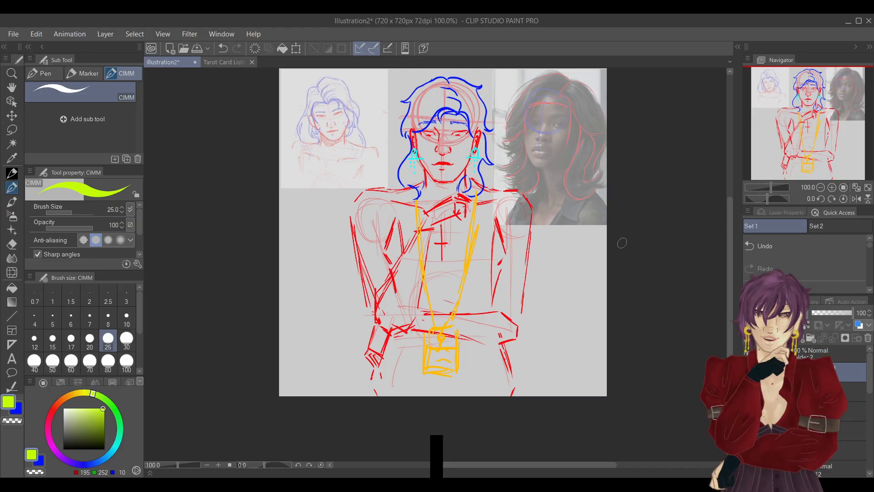
Move the orange lanyard and badge up so the badge overlaps the folded forearm.
{"action": "left_click", "coordinate": [296, 49]}
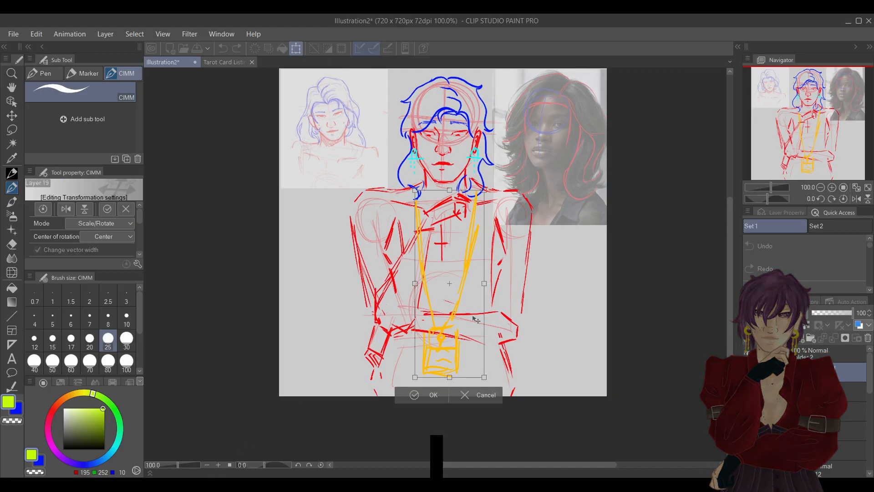
{"action": "left_click_drag", "start_coordinate": [482, 348], "coordinate": [482, 335]}
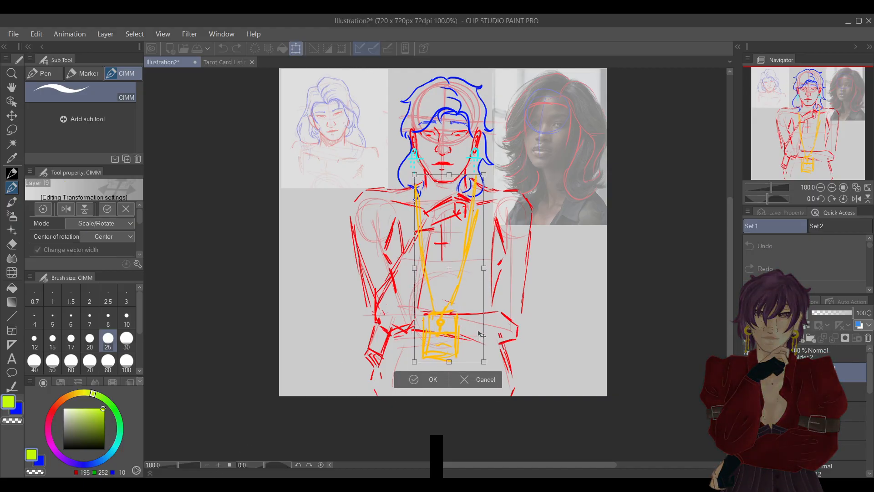
{"action": "left_click", "coordinate": [422, 379]}
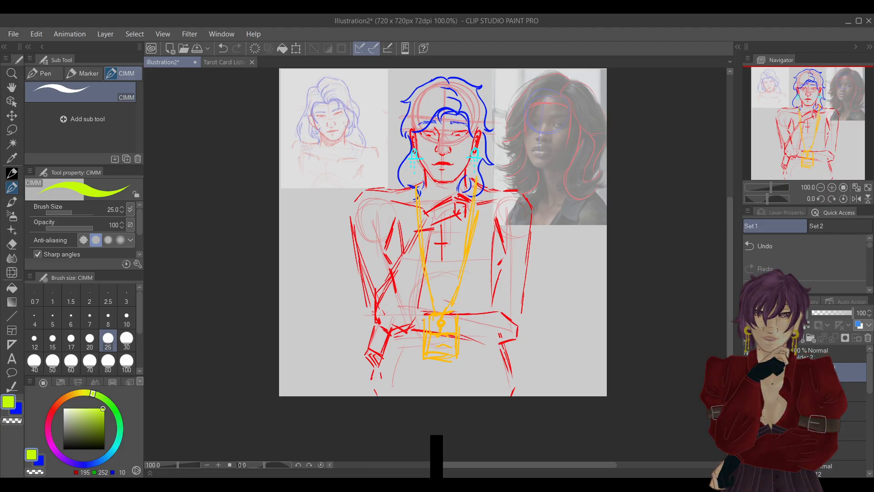
Show all clothing layers together and draw curved yellow-green waistband lines across the waist below the folded forearm on the shirt layer.
{"action": "left_click", "coordinate": [747, 372]}
{"action": "left_click", "coordinate": [747, 372]}
{"action": "left_click", "coordinate": [801, 392]}
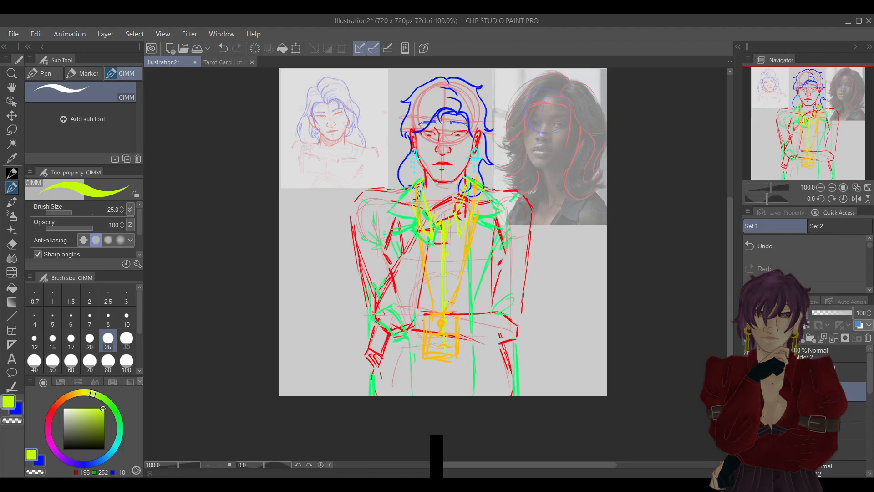
{"action": "left_click", "coordinate": [443, 280], "text": "alt"}
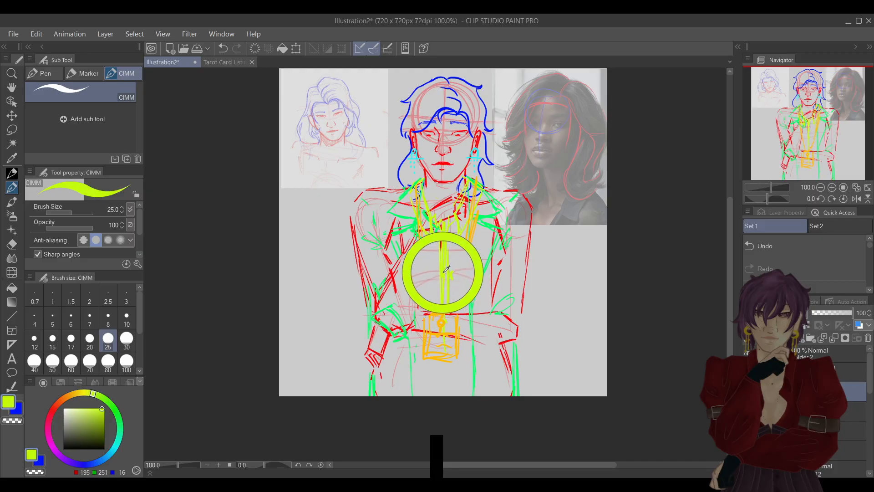
{"action": "mouse_move", "coordinate": [384, 341]}
{"action": "left_mouse_down"}
{"action": "mouse_move", "coordinate": [457, 352]}
{"action": "mouse_move", "coordinate": [427, 346]}
{"action": "mouse_move", "coordinate": [453, 342]}
{"action": "mouse_move", "coordinate": [400, 345]}
{"action": "mouse_move", "coordinate": [505, 340]}
{"action": "mouse_move", "coordinate": [428, 344]}
{"action": "mouse_move", "coordinate": [499, 342]}
{"action": "left_mouse_up"}
{"action": "left_click_drag", "start_coordinate": [440, 348], "coordinate": [508, 341]}
{"action": "left_click_drag", "start_coordinate": [381, 347], "coordinate": [501, 350]}
{"action": "mouse_move", "coordinate": [382, 338]}
{"action": "left_mouse_down"}
{"action": "mouse_move", "coordinate": [455, 346]}
{"action": "mouse_move", "coordinate": [500, 334]}
{"action": "left_mouse_up"}
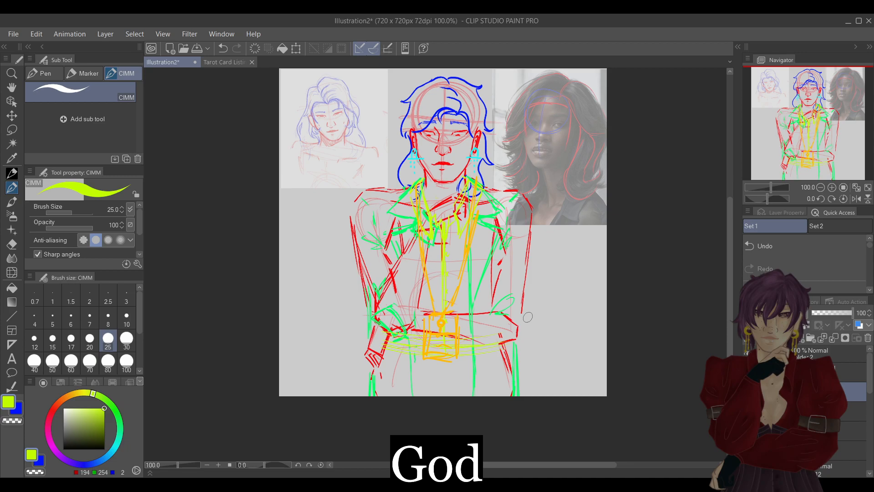
{"action": "mouse_move", "coordinate": [429, 346]}
{"action": "left_mouse_down"}
{"action": "mouse_move", "coordinate": [450, 341]}
{"action": "mouse_move", "coordinate": [459, 350]}
{"action": "left_mouse_up"}
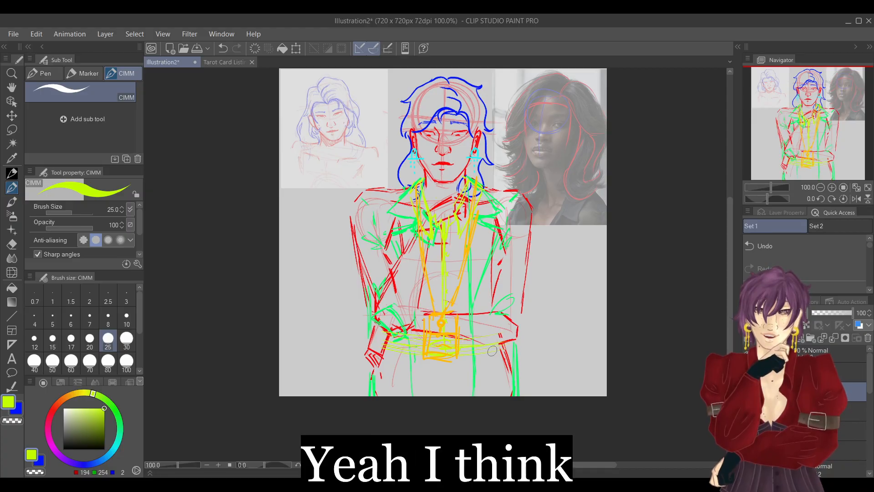
Hide the reference images behind the figure and lower the opacity of the character sketch folder.
{"action": "left_click", "coordinate": [800, 373]}
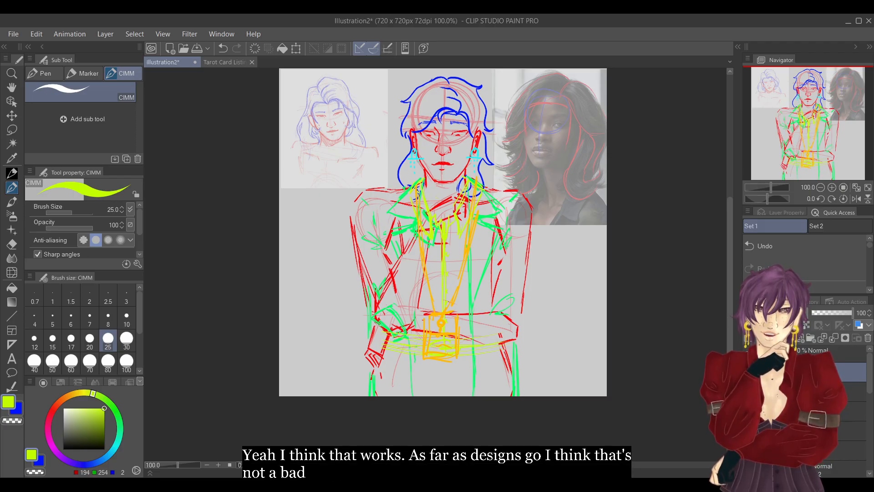
{"action": "left_click_drag", "start_coordinate": [869, 388], "coordinate": [867, 469]}
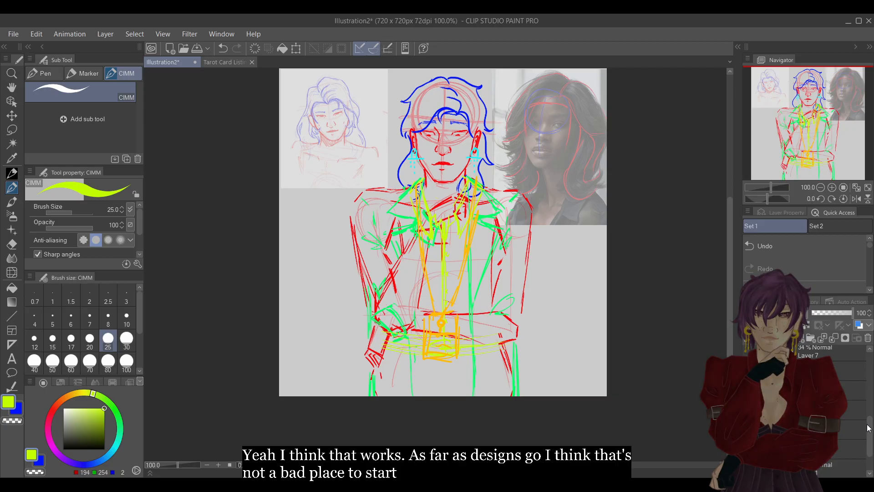
{"action": "left_click", "coordinate": [748, 449]}
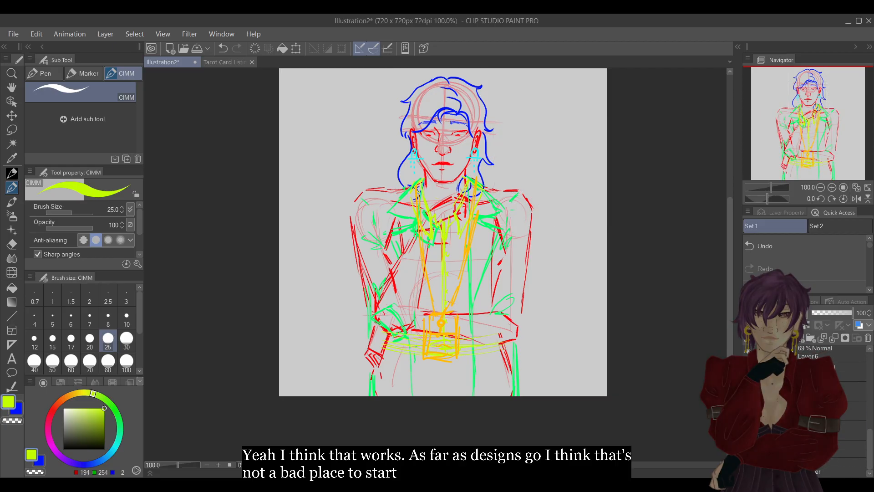
{"action": "left_click_drag", "start_coordinate": [868, 448], "coordinate": [868, 346]}
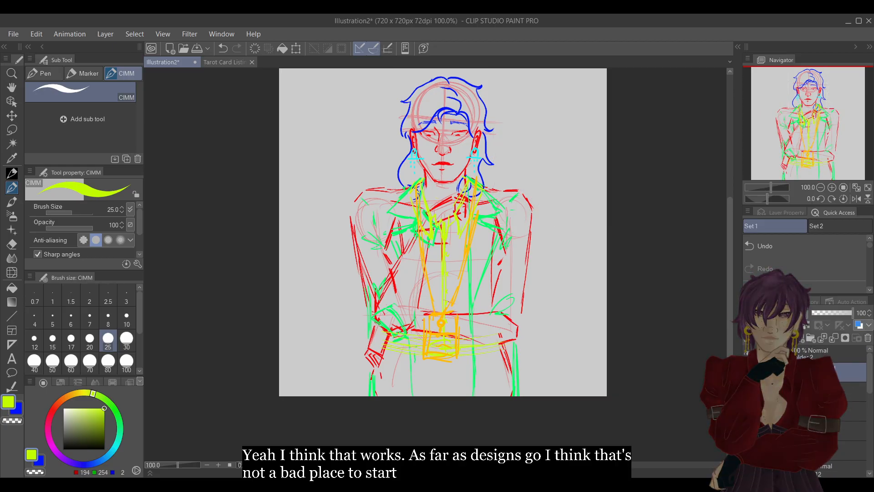
{"action": "left_click", "coordinate": [826, 356]}
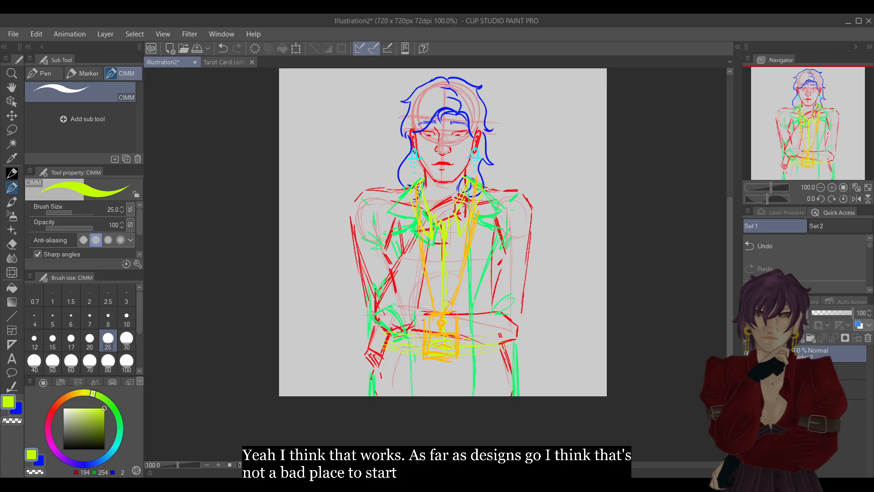
{"action": "left_click", "coordinate": [833, 312]}
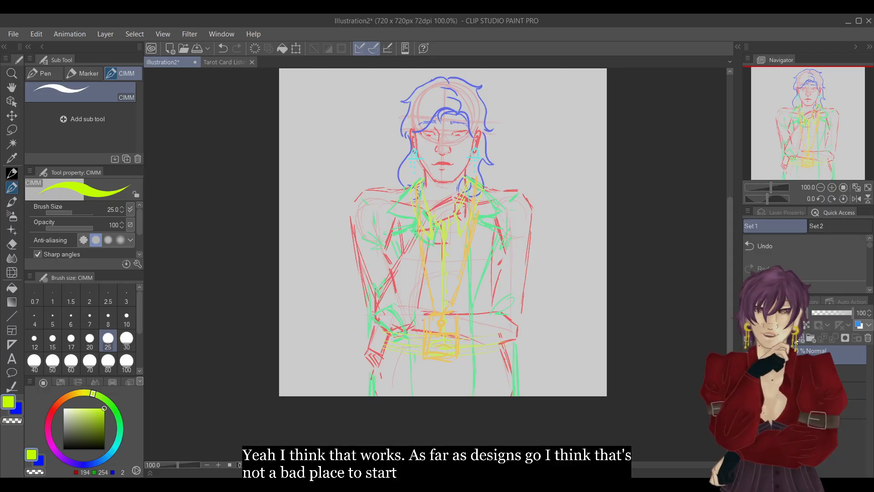
Set the drawing colour to bright red (RGB 255, 24, 0) for refining the head.
{"action": "left_click", "coordinate": [832, 187]}
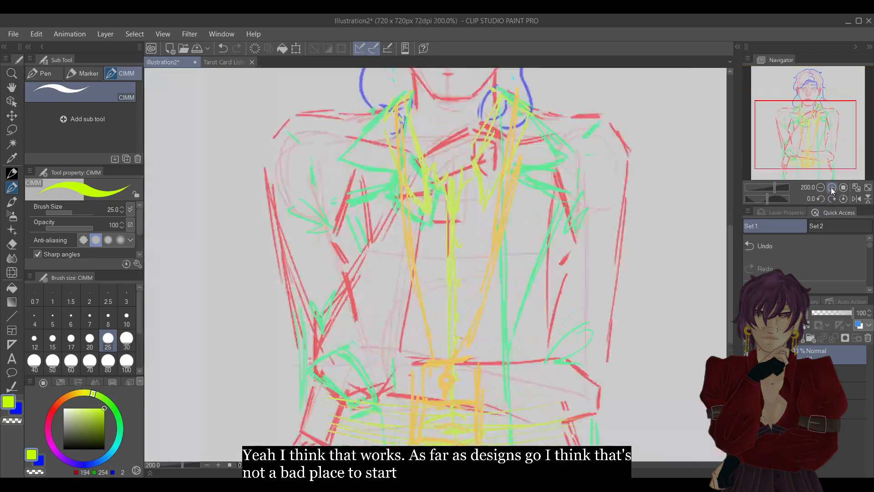
{"action": "left_click", "coordinate": [55, 408]}
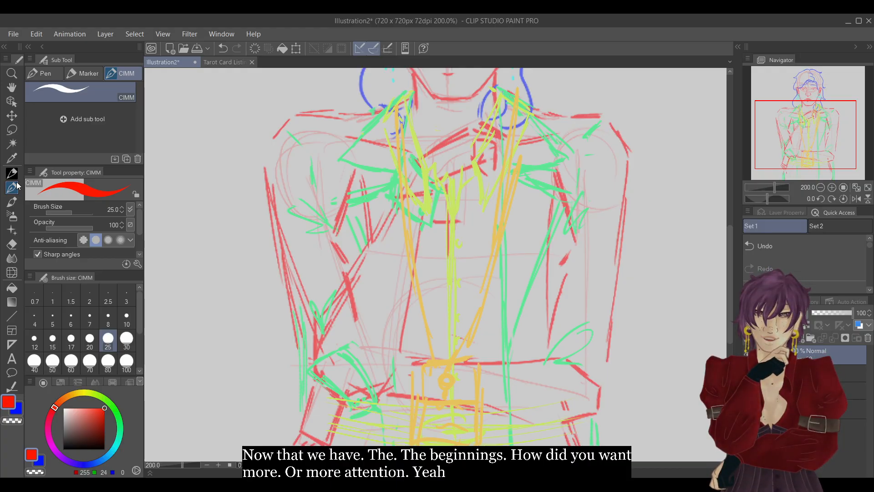
{"action": "left_click_drag", "start_coordinate": [833, 168], "coordinate": [836, 114]}
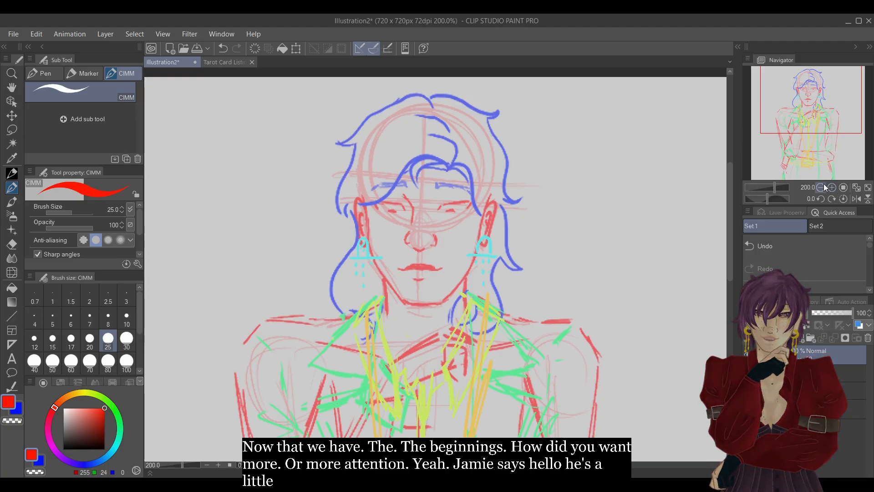
{"action": "mouse_move", "coordinate": [429, 241]}
{"action": "left_mouse_down"}
{"action": "mouse_move", "coordinate": [437, 233]}
{"action": "mouse_move", "coordinate": [564, 284]}
{"action": "mouse_move", "coordinate": [300, 347]}
{"action": "mouse_move", "coordinate": [380, 351]}
{"action": "mouse_move", "coordinate": [343, 289]}
{"action": "mouse_move", "coordinate": [444, 296]}
{"action": "mouse_move", "coordinate": [501, 155]}
{"action": "left_mouse_up"}
{"action": "left_click", "coordinate": [802, 248]}
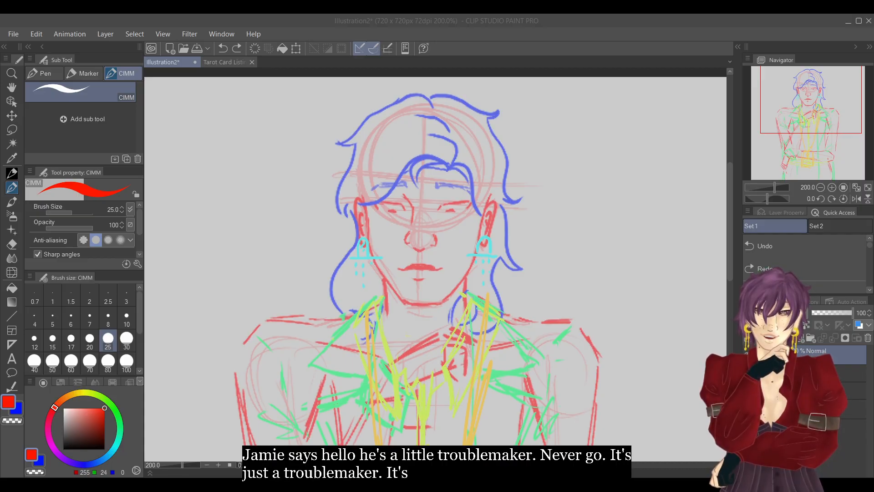
{"action": "left_click", "coordinate": [806, 19]}
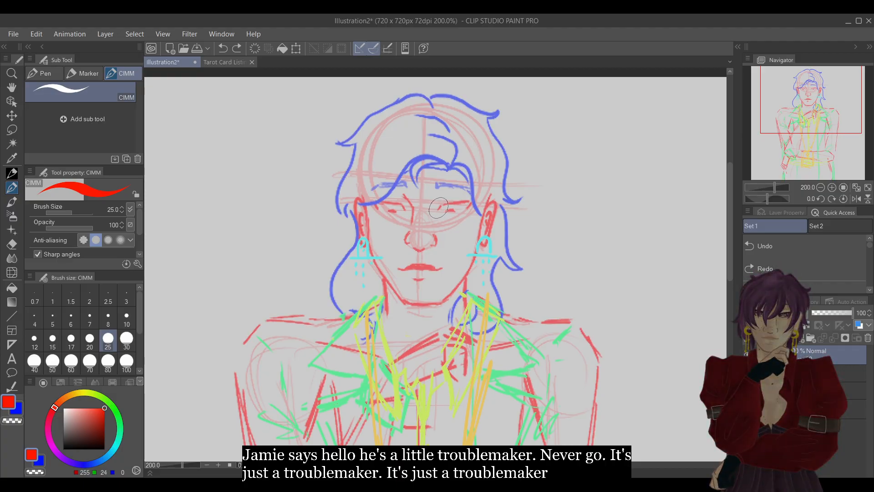
{"action": "left_click_drag", "start_coordinate": [439, 207], "coordinate": [469, 199]}
{"action": "left_click", "coordinate": [783, 246]}
Draw the upper eyelids with angular outer corners and the small irises of both eyes in bright red.
{"action": "left_click", "coordinate": [832, 187]}
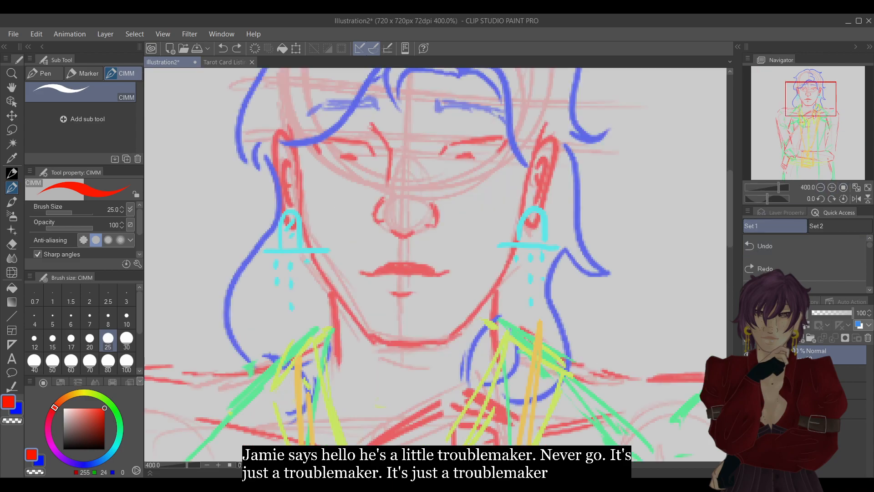
{"action": "mouse_move", "coordinate": [439, 155]}
{"action": "left_mouse_down"}
{"action": "mouse_move", "coordinate": [453, 143]}
{"action": "mouse_move", "coordinate": [503, 137]}
{"action": "mouse_move", "coordinate": [500, 151]}
{"action": "mouse_move", "coordinate": [474, 157]}
{"action": "left_mouse_up"}
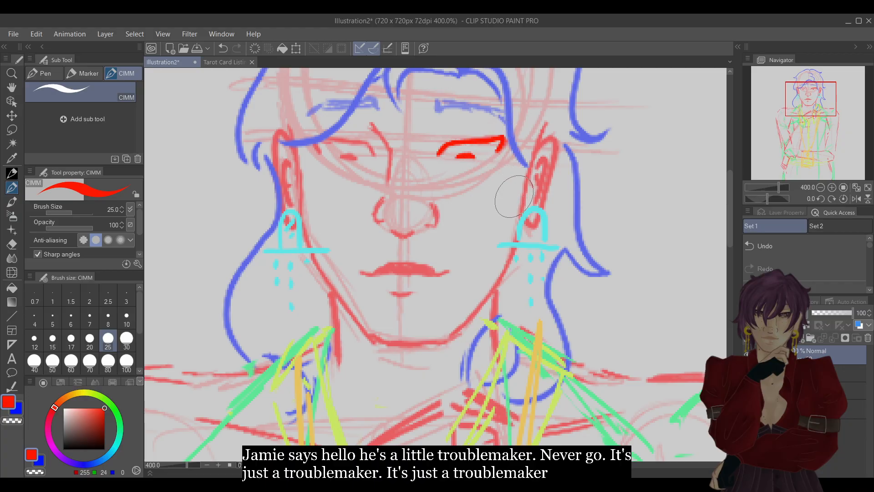
{"action": "mouse_move", "coordinate": [375, 154]}
{"action": "left_mouse_down"}
{"action": "mouse_move", "coordinate": [336, 138]}
{"action": "mouse_move", "coordinate": [316, 139]}
{"action": "mouse_move", "coordinate": [318, 152]}
{"action": "left_mouse_up"}
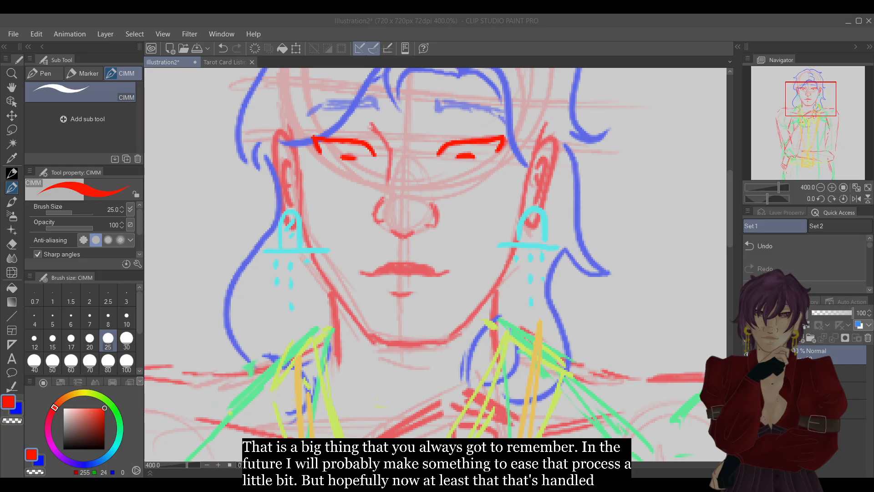
Redraw the nose bridge, both nostrils and the nose tip in bright red, and undo a trial stroke along the mouth.
{"action": "left_click", "coordinate": [811, 35]}
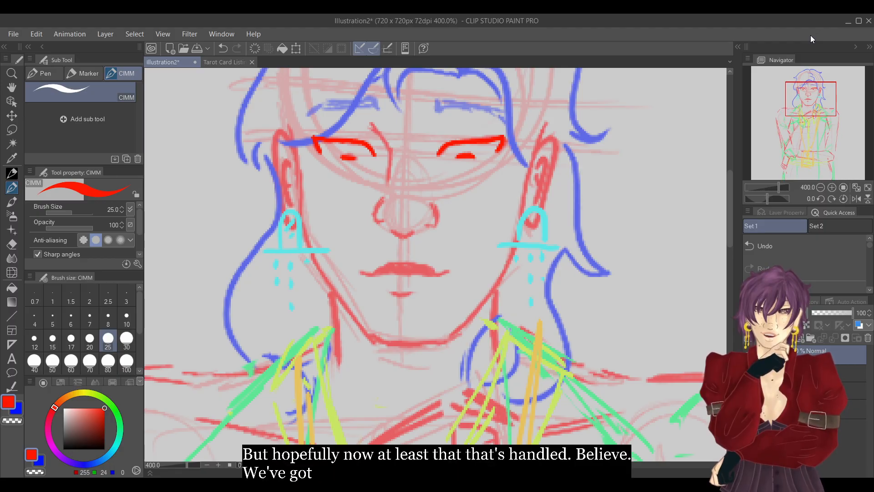
{"action": "left_click", "coordinate": [832, 187]}
{"action": "left_click", "coordinate": [821, 187]}
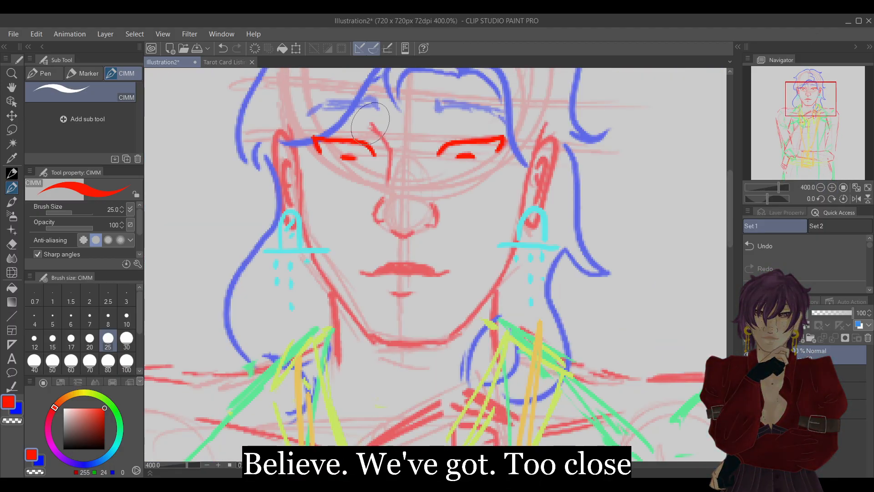
{"action": "mouse_move", "coordinate": [370, 122]}
{"action": "left_mouse_down"}
{"action": "mouse_move", "coordinate": [390, 149]}
{"action": "mouse_move", "coordinate": [391, 180]}
{"action": "mouse_move", "coordinate": [374, 221]}
{"action": "mouse_move", "coordinate": [384, 223]}
{"action": "left_mouse_up"}
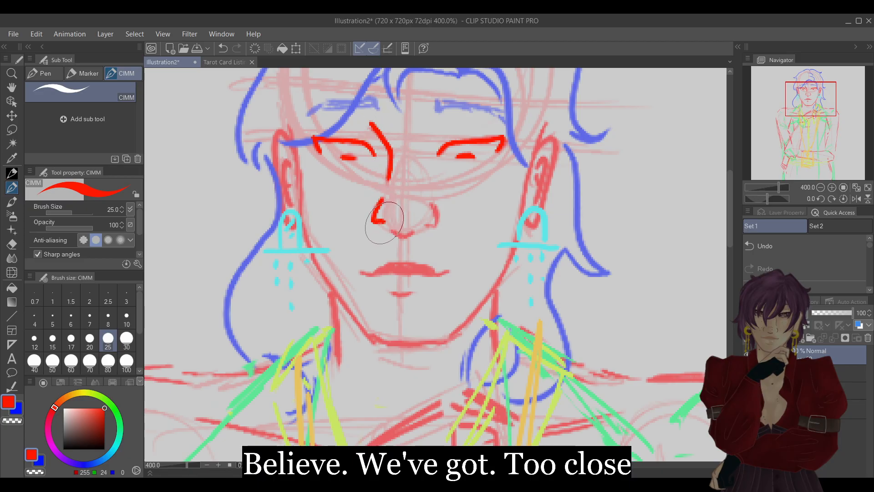
{"action": "mouse_move", "coordinate": [429, 197]}
{"action": "left_mouse_down"}
{"action": "mouse_move", "coordinate": [438, 221]}
{"action": "mouse_move", "coordinate": [411, 236]}
{"action": "left_mouse_up"}
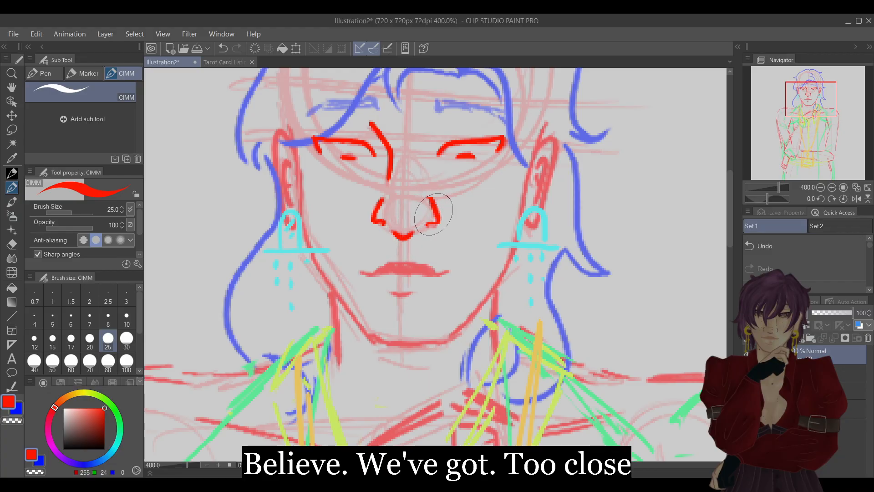
{"action": "left_click_drag", "start_coordinate": [360, 271], "coordinate": [422, 274]}
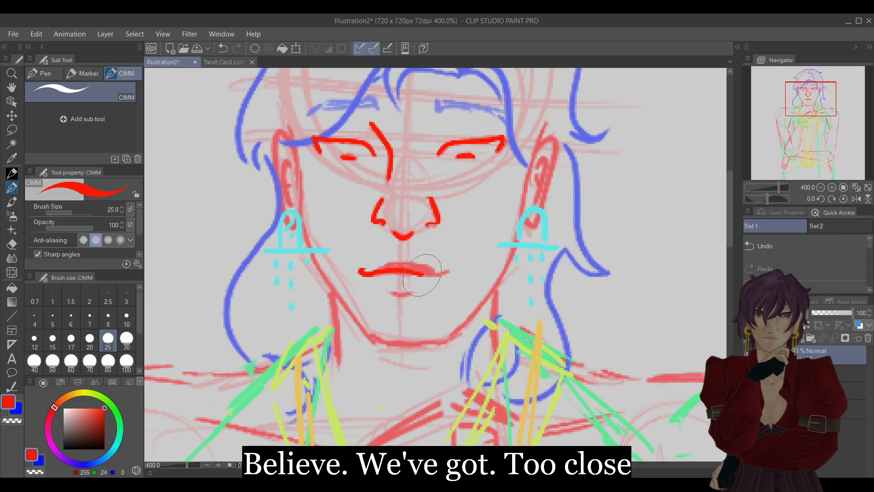
{"action": "left_click", "coordinate": [798, 246]}
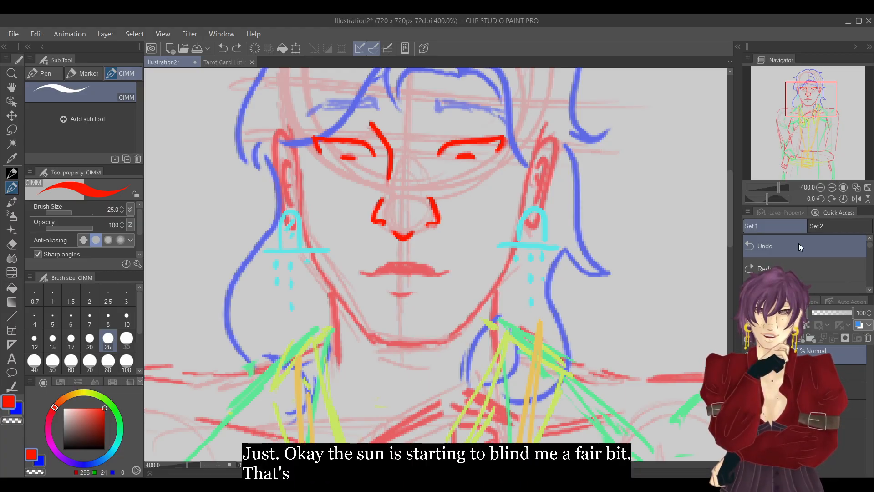
Fit the whole figure in view at 100% and export a work-in-progress copy of the illustration.
{"action": "left_click", "coordinate": [820, 187]}
{"action": "left_click", "coordinate": [820, 188]}
{"action": "left_click_drag", "start_coordinate": [822, 125], "coordinate": [825, 146]}
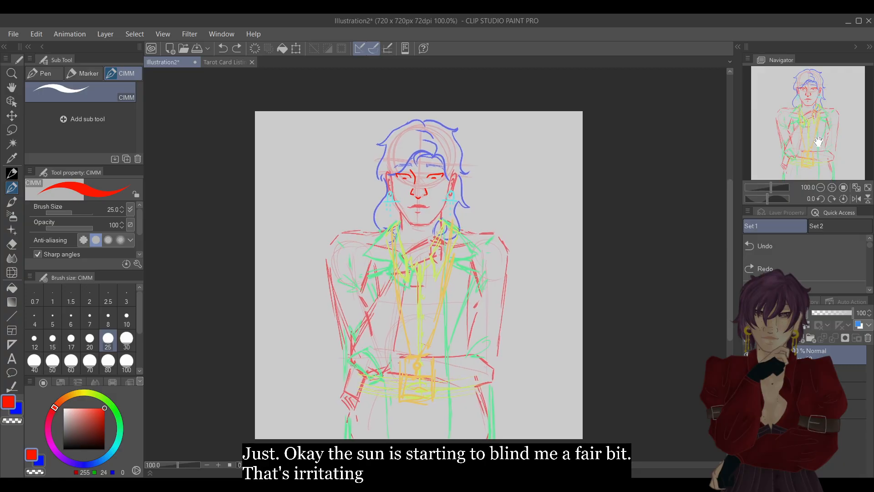
{"action": "left_click", "coordinate": [12, 35]}
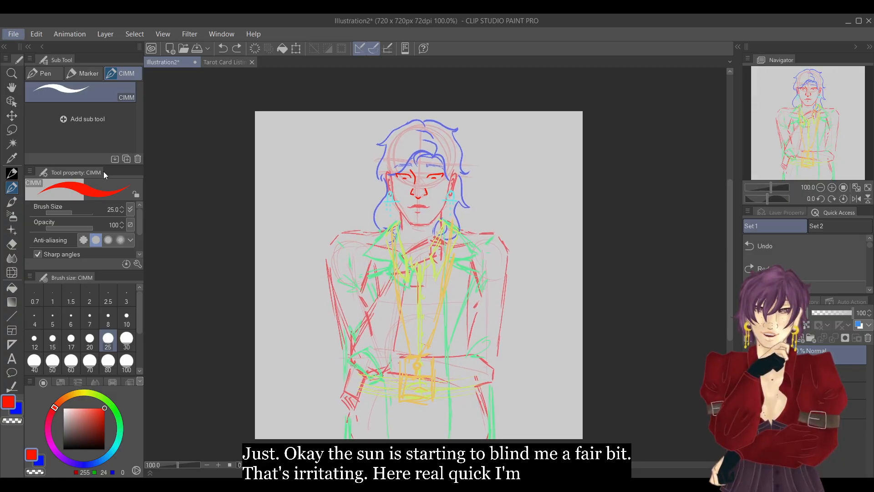
{"action": "left_click", "coordinate": [245, 190]}
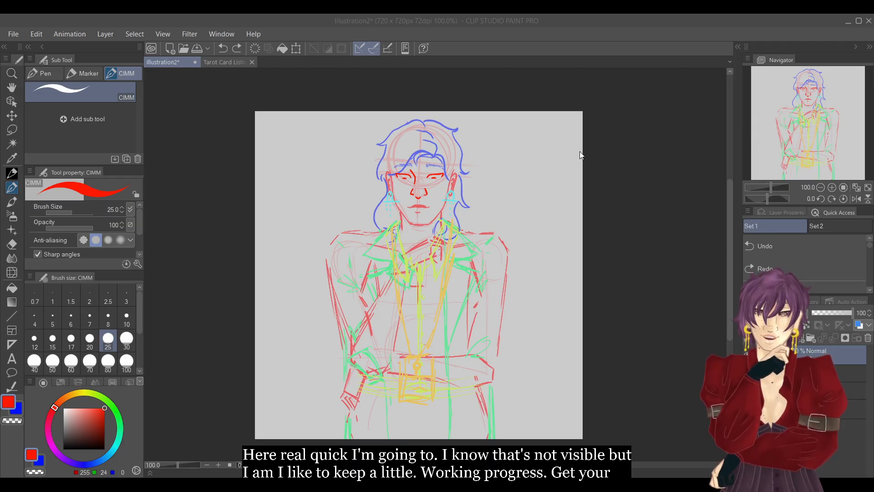
{"action": "left_click", "coordinate": [589, 144]}
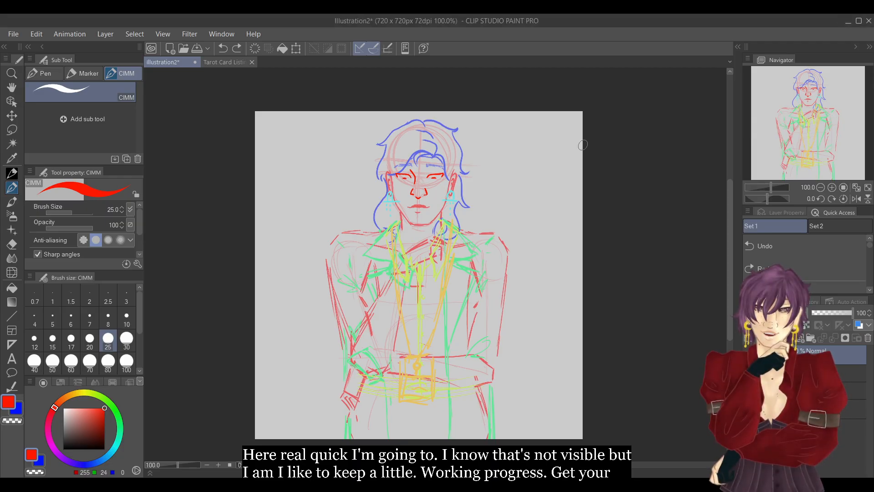
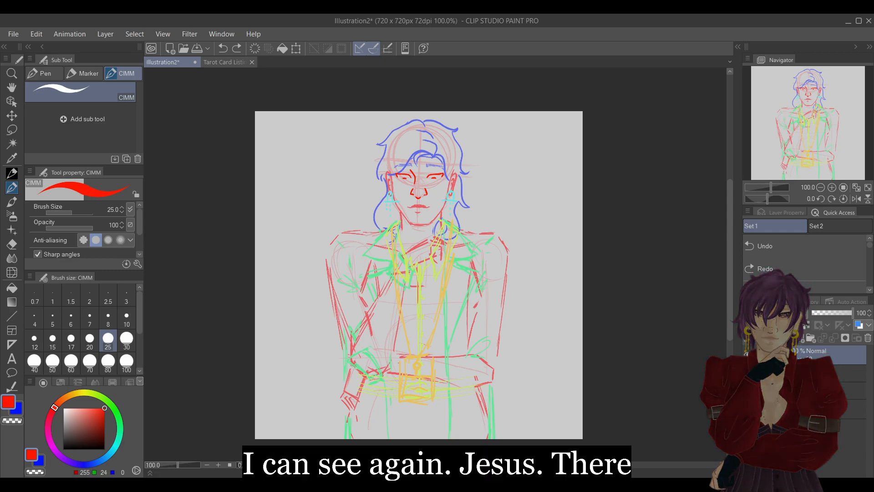
Draw the filled upper lip in bright red over the rough mouth, and redo the short curve beneath the lips.
{"action": "left_click", "coordinate": [832, 188]}
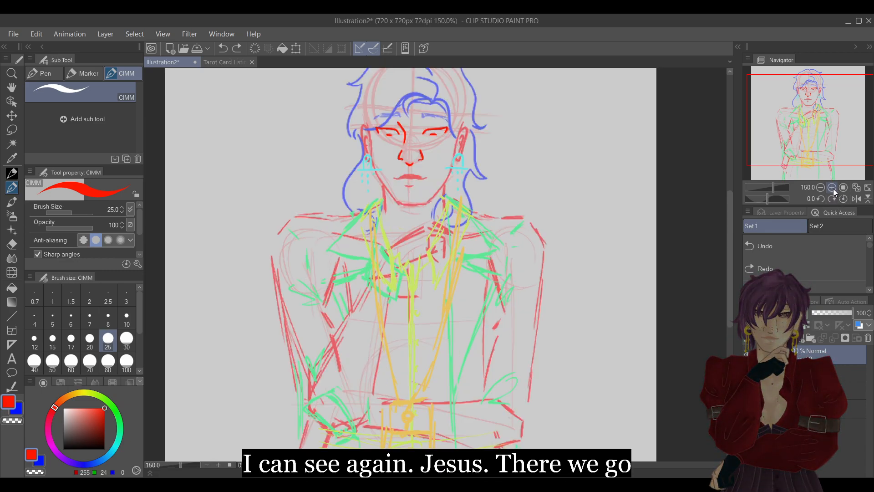
{"action": "left_click", "coordinate": [832, 188]}
{"action": "left_click", "coordinate": [813, 109]}
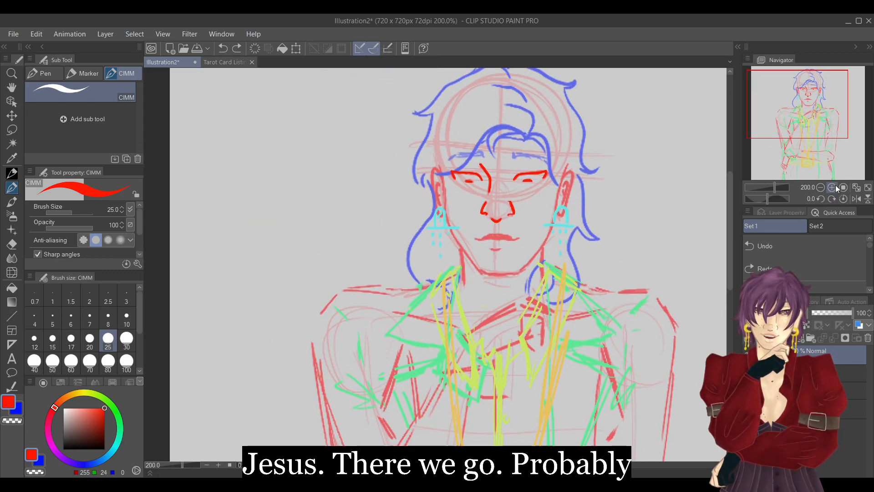
{"action": "left_click", "coordinate": [833, 187]}
{"action": "left_click", "coordinate": [831, 187]}
{"action": "mouse_move", "coordinate": [606, 156]}
{"action": "left_mouse_down"}
{"action": "mouse_move", "coordinate": [601, 162]}
{"action": "mouse_move", "coordinate": [667, 143]}
{"action": "left_mouse_up"}
{"action": "left_click_drag", "start_coordinate": [810, 104], "coordinate": [804, 104]}
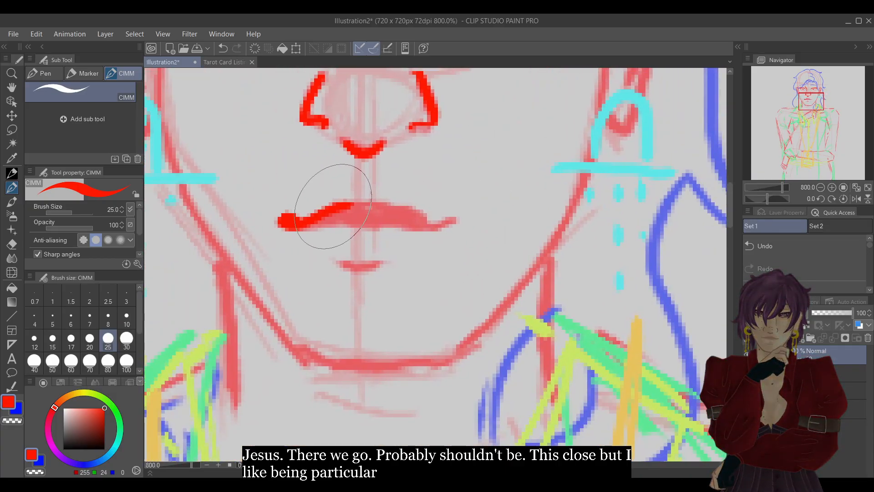
{"action": "mouse_move", "coordinate": [354, 204]}
{"action": "left_mouse_down"}
{"action": "mouse_move", "coordinate": [361, 211]}
{"action": "mouse_move", "coordinate": [390, 199]}
{"action": "mouse_move", "coordinate": [438, 223]}
{"action": "mouse_move", "coordinate": [454, 212]}
{"action": "mouse_move", "coordinate": [327, 238]}
{"action": "mouse_move", "coordinate": [293, 230]}
{"action": "mouse_move", "coordinate": [351, 208]}
{"action": "mouse_move", "coordinate": [406, 214]}
{"action": "mouse_move", "coordinate": [332, 230]}
{"action": "mouse_move", "coordinate": [367, 221]}
{"action": "mouse_move", "coordinate": [451, 226]}
{"action": "left_mouse_up"}
{"action": "mouse_move", "coordinate": [336, 273]}
{"action": "left_mouse_down"}
{"action": "mouse_move", "coordinate": [355, 277]}
{"action": "mouse_move", "coordinate": [375, 263]}
{"action": "left_mouse_up"}
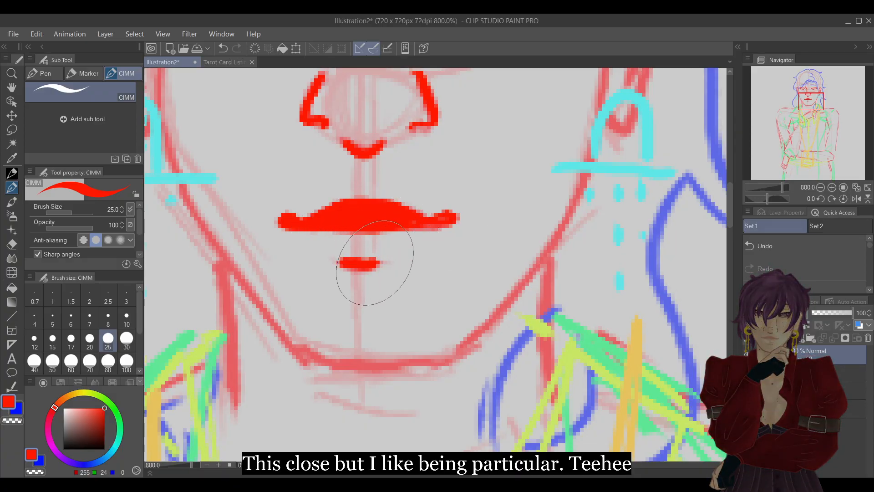
{"action": "left_click", "coordinate": [787, 248]}
{"action": "left_click_drag", "start_coordinate": [339, 267], "coordinate": [387, 264]}
{"action": "left_click", "coordinate": [820, 188]}
{"action": "left_click", "coordinate": [819, 187]}
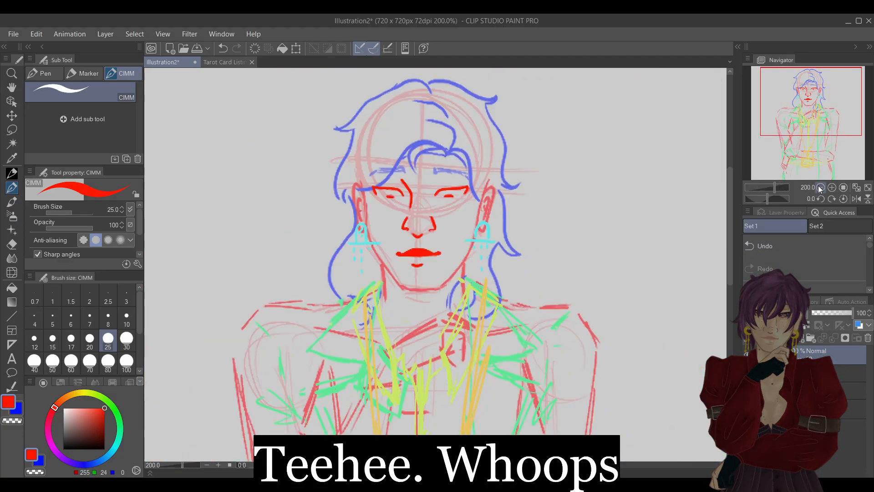
Try trimming the underside of the upper lip with the Hard eraser, comparing the change through undo and redo.
{"action": "left_click", "coordinate": [831, 187]}
{"action": "left_click", "coordinate": [832, 187]}
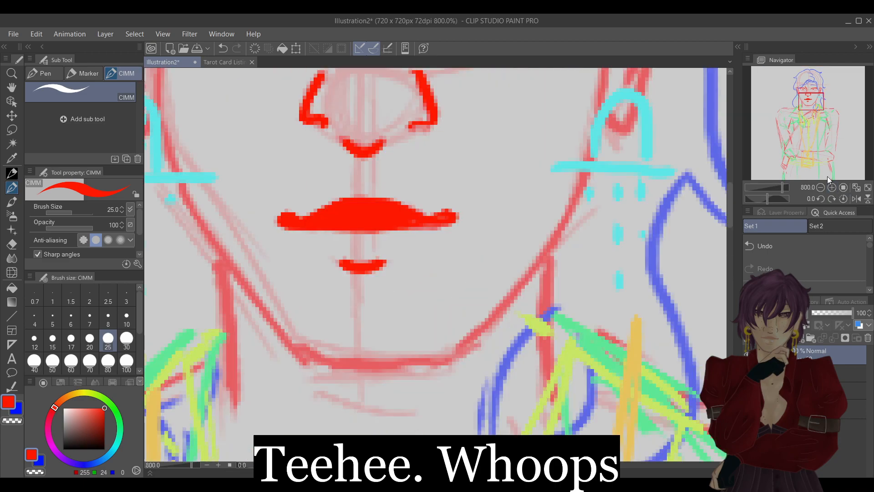
{"action": "key", "text": "e"}
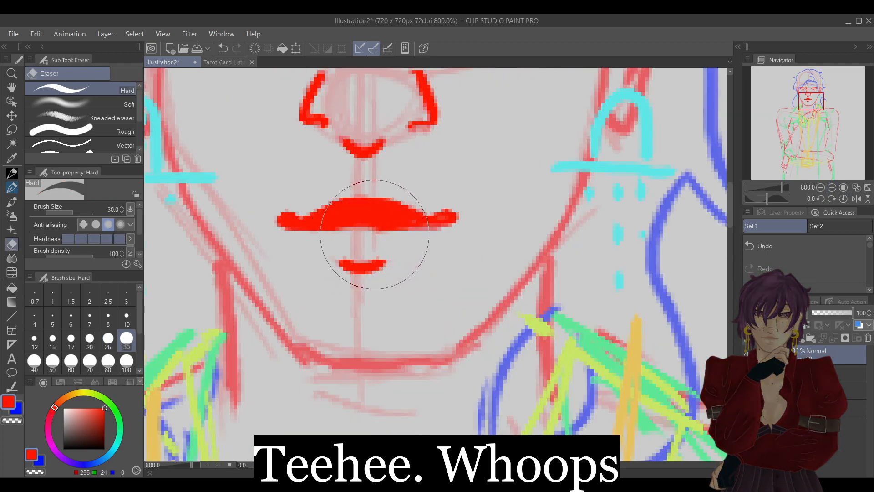
{"action": "key", "text": "p"}
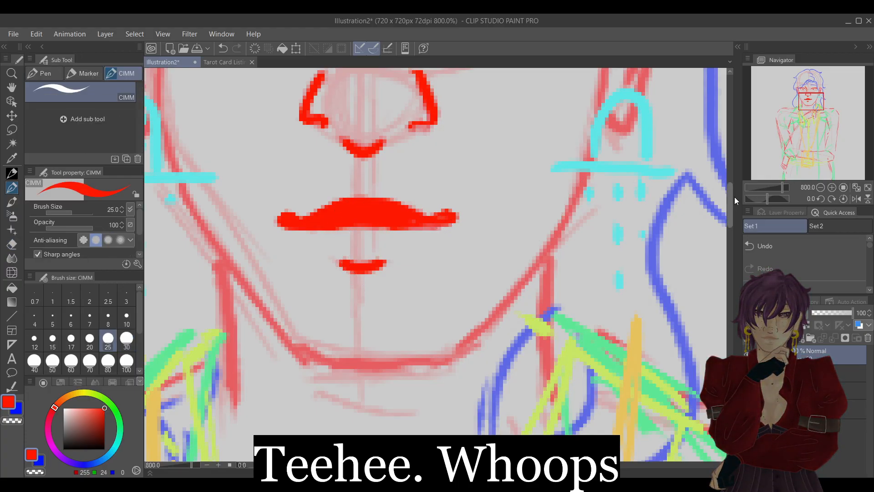
{"action": "left_click", "coordinate": [795, 251]}
{"action": "key", "text": "e"}
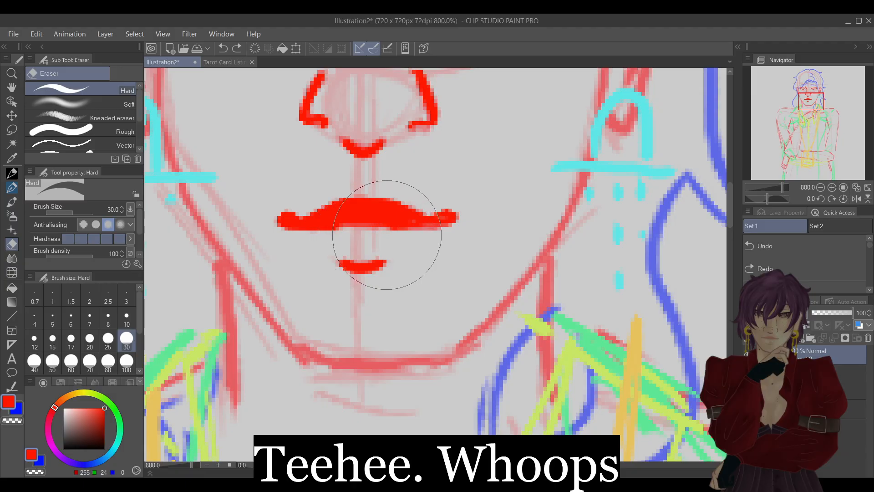
{"action": "key", "text": "p"}
{"action": "left_click", "coordinate": [821, 187]}
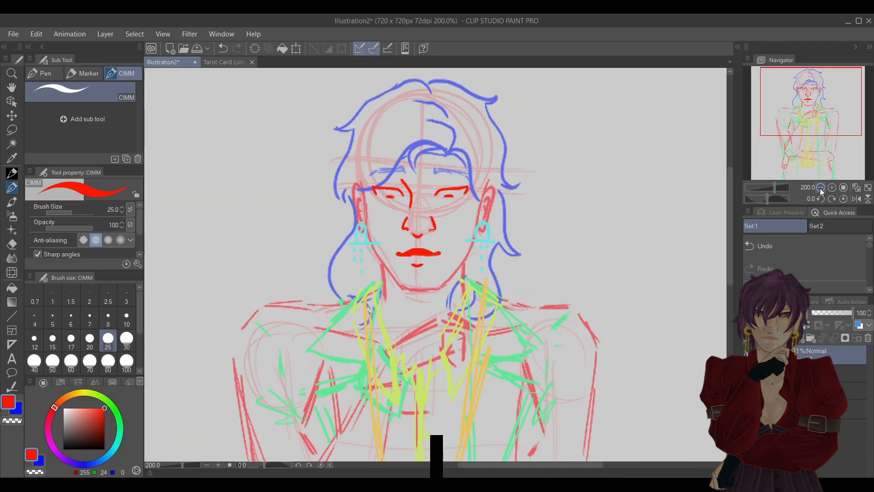
{"action": "left_click", "coordinate": [804, 246]}
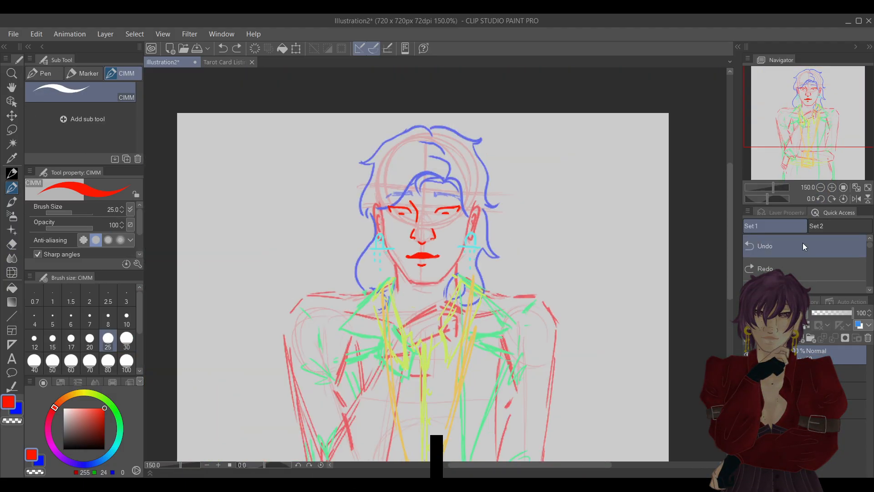
{"action": "left_click", "coordinate": [800, 266]}
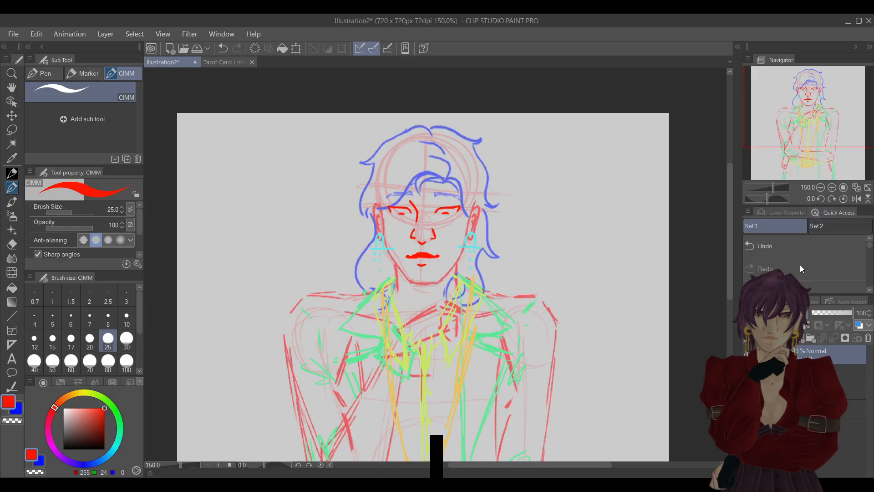
{"action": "left_click", "coordinate": [804, 242]}
Thin the upper lip into a narrower arch by trimming its edges with the Hard eraser and touching up with the pen.
{"action": "left_click", "coordinate": [832, 186]}
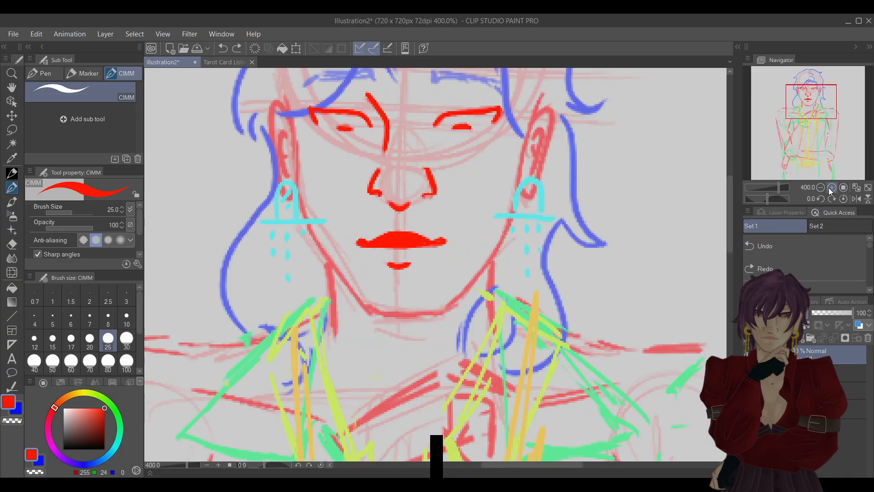
{"action": "left_click", "coordinate": [829, 186]}
{"action": "key", "text": "e"}
{"action": "left_click_drag", "start_coordinate": [365, 234], "coordinate": [365, 232]}
{"action": "key", "text": "p"}
{"action": "key", "text": "e"}
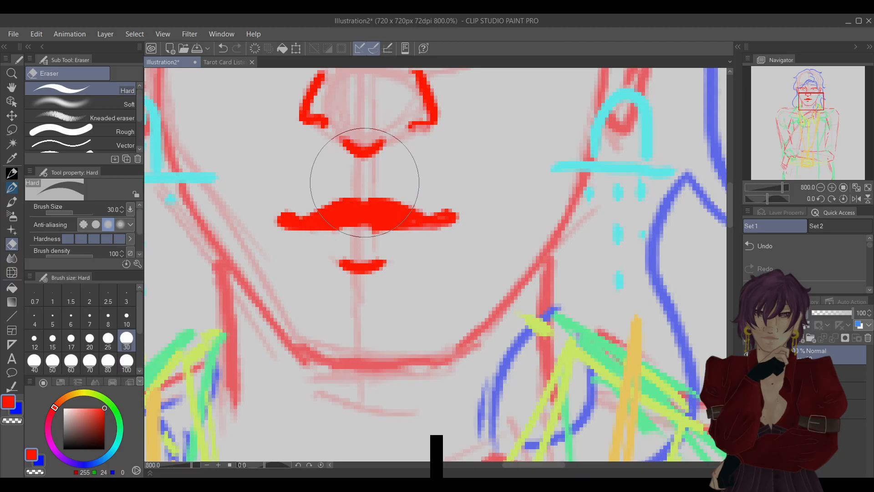
{"action": "key", "text": "p"}
{"action": "key", "text": "e"}
{"action": "left_click_drag", "start_coordinate": [373, 233], "coordinate": [401, 236]}
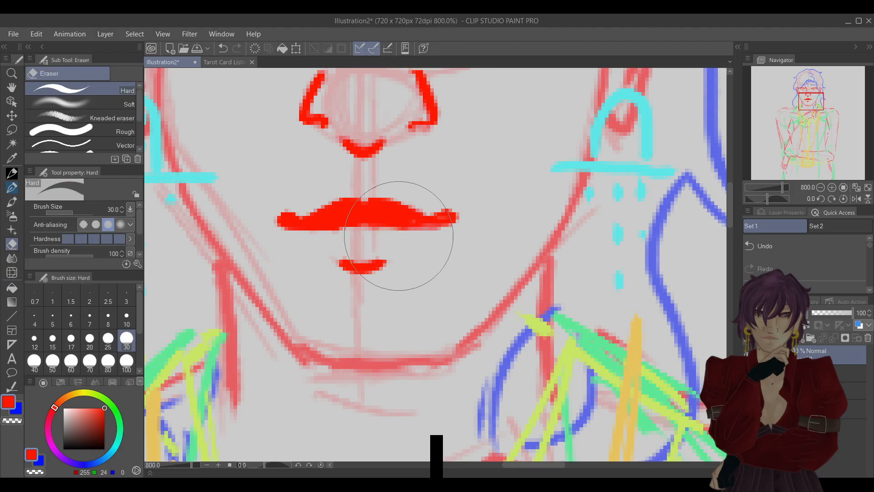
{"action": "key", "text": "p"}
{"action": "key", "text": "e"}
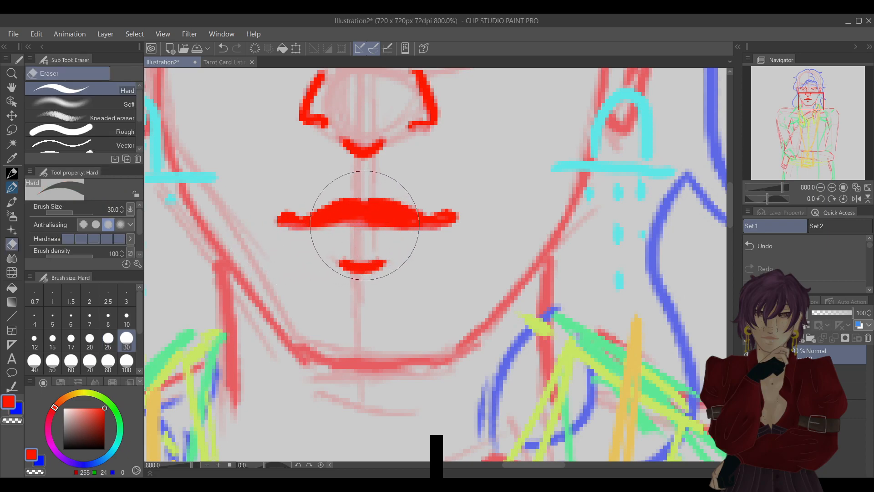
{"action": "key", "text": "p"}
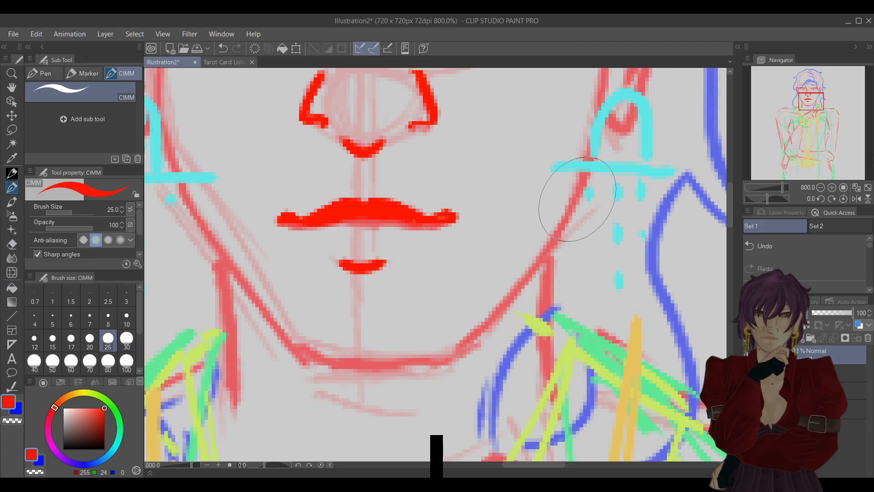
{"action": "left_click", "coordinate": [821, 187]}
{"action": "left_click", "coordinate": [820, 187]}
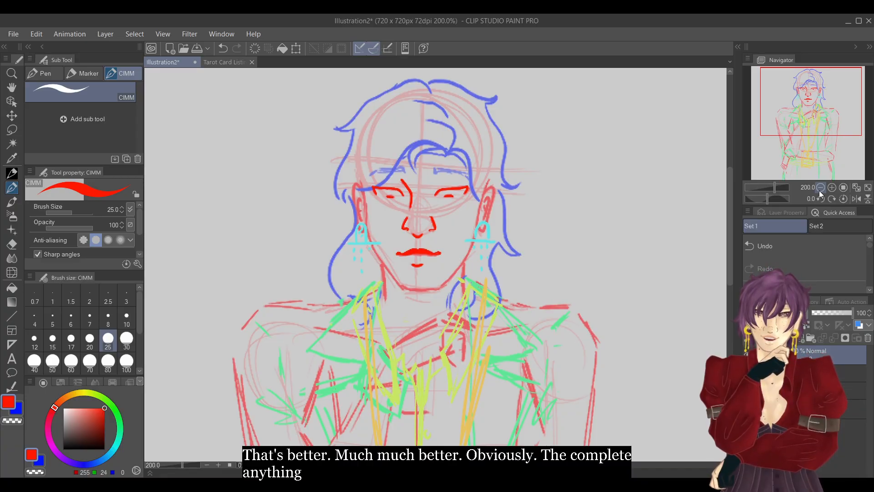
Try lasso selections around the eyes and the mouth, clearing each one.
{"action": "left_click", "coordinate": [12, 133]}
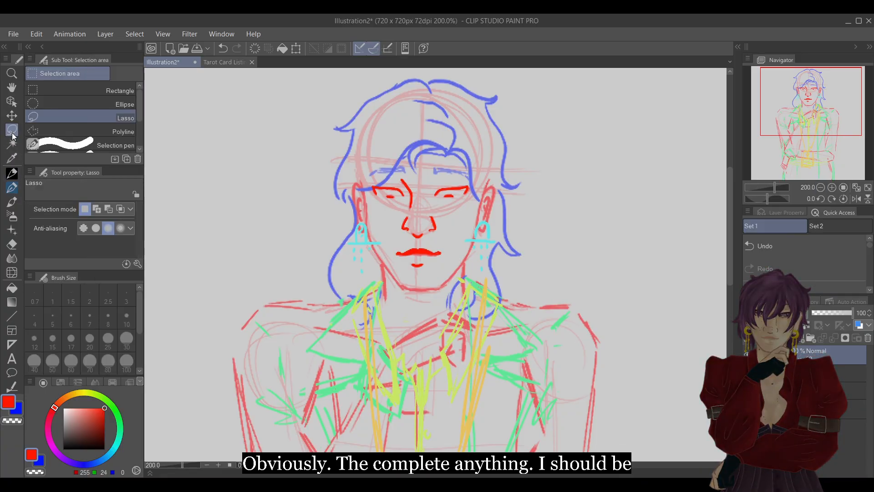
{"action": "mouse_move", "coordinate": [356, 168]}
{"action": "left_mouse_down"}
{"action": "mouse_move", "coordinate": [360, 200]}
{"action": "mouse_move", "coordinate": [394, 213]}
{"action": "mouse_move", "coordinate": [410, 193]}
{"action": "mouse_move", "coordinate": [399, 181]}
{"action": "mouse_move", "coordinate": [403, 156]}
{"action": "mouse_move", "coordinate": [448, 164]}
{"action": "left_mouse_up"}
{"action": "mouse_move", "coordinate": [430, 198]}
{"action": "left_mouse_down"}
{"action": "mouse_move", "coordinate": [478, 201]}
{"action": "mouse_move", "coordinate": [386, 137]}
{"action": "mouse_move", "coordinate": [359, 200]}
{"action": "left_mouse_up"}
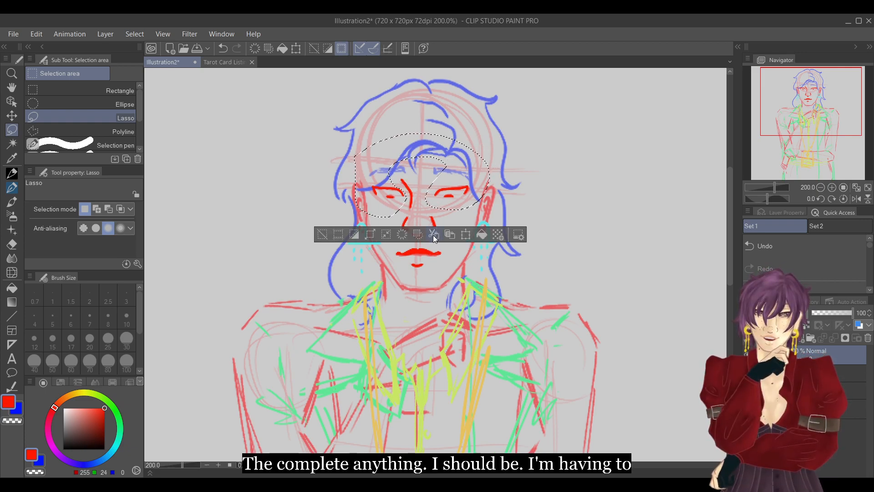
{"action": "left_click", "coordinate": [332, 224]}
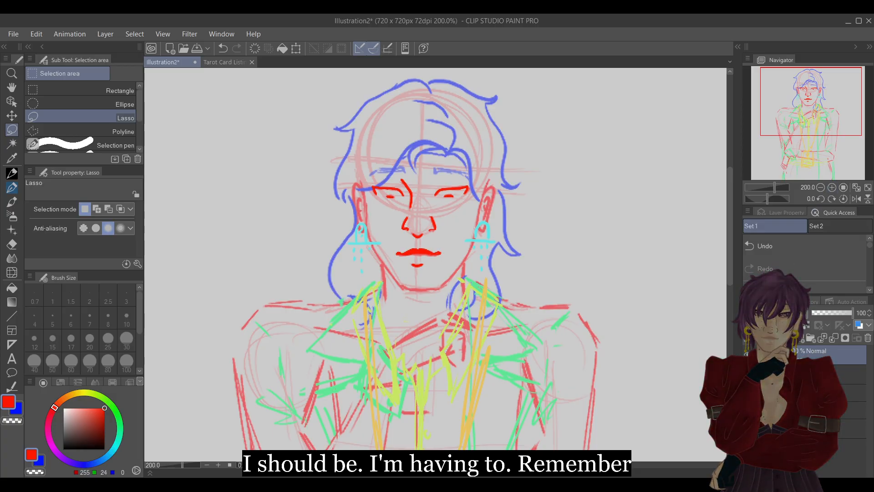
{"action": "left_click", "coordinate": [814, 374]}
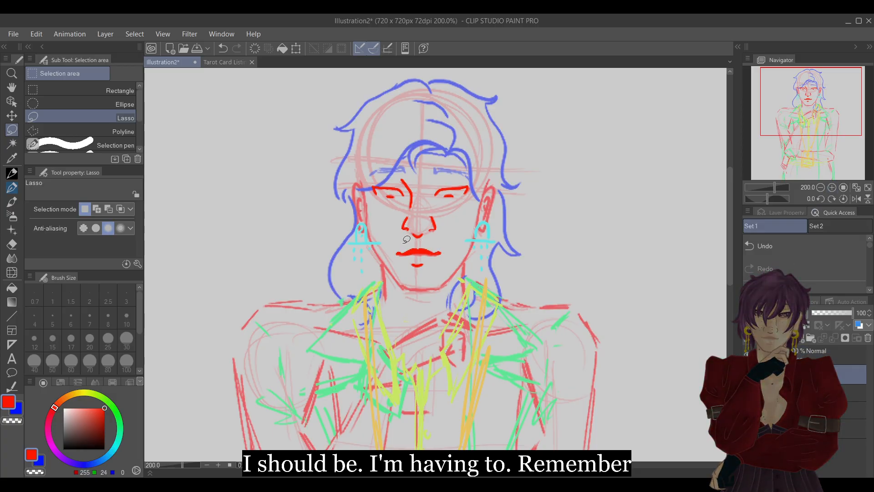
{"action": "left_click_drag", "start_coordinate": [429, 235], "coordinate": [419, 234]}
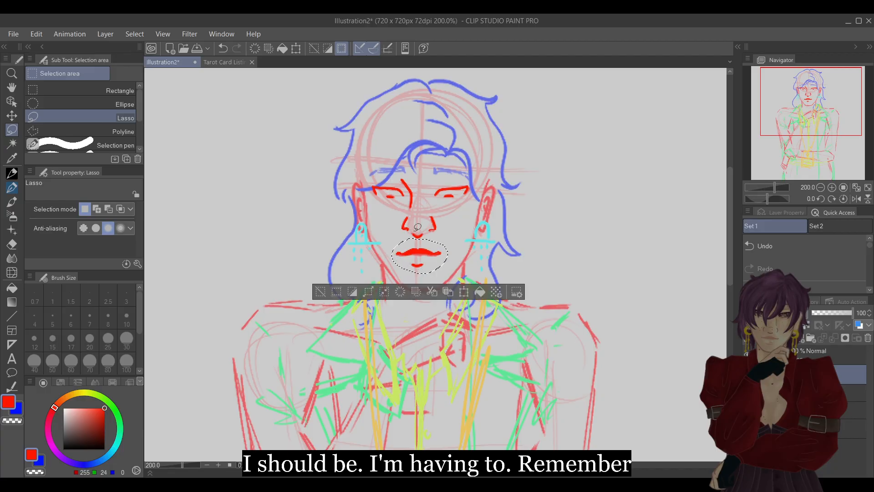
{"action": "key", "text": "ctrl+d"}
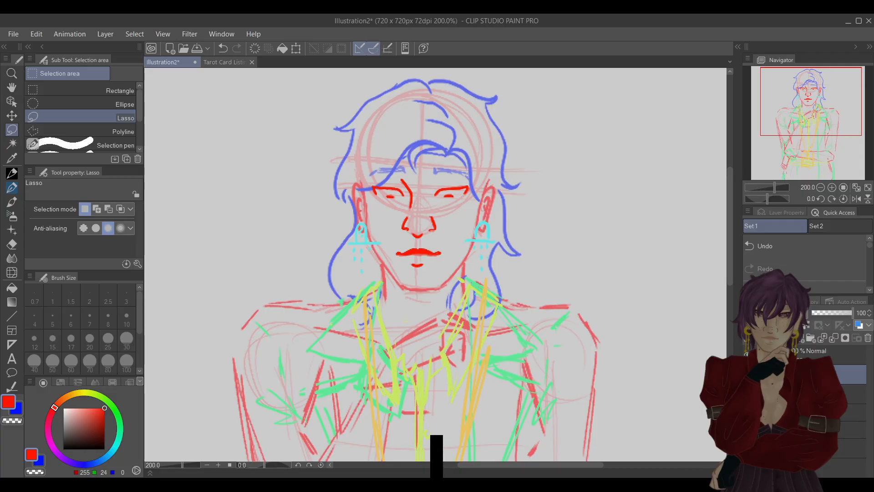
Add a blank layer above the mouth layer, fade the mouth layer to 29% opacity, and delete the surplus layer.
{"action": "left_click_drag", "start_coordinate": [810, 374], "coordinate": [810, 401]}
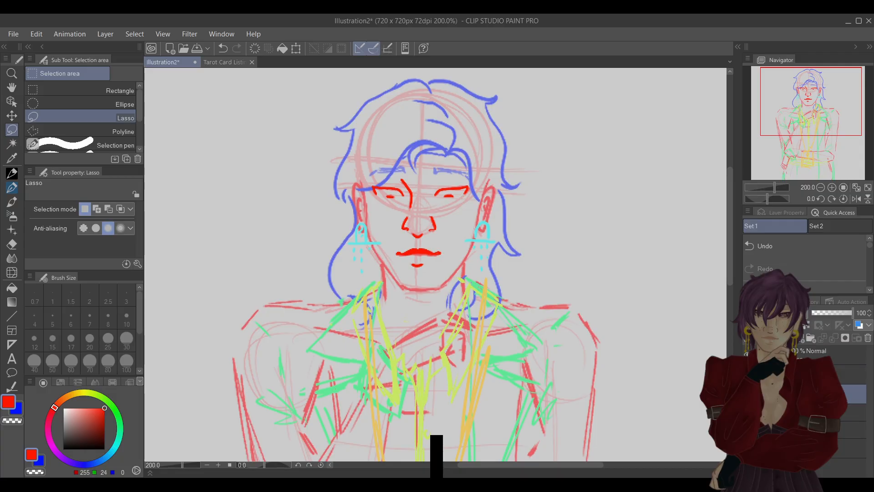
{"action": "left_click", "coordinate": [789, 338]}
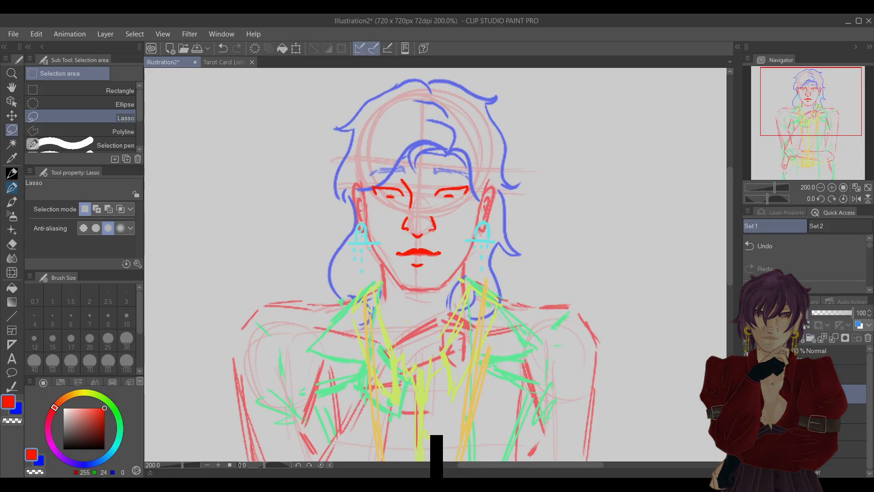
{"action": "left_click", "coordinate": [810, 413]}
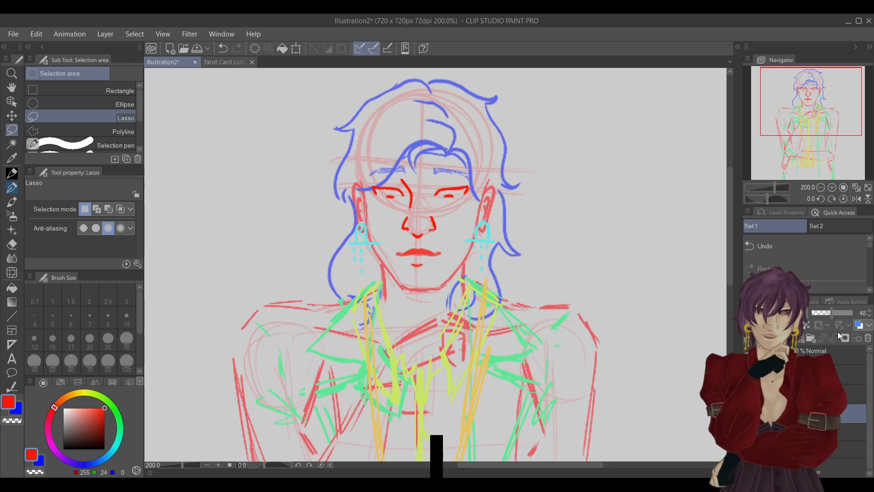
{"action": "left_click", "coordinate": [823, 312]}
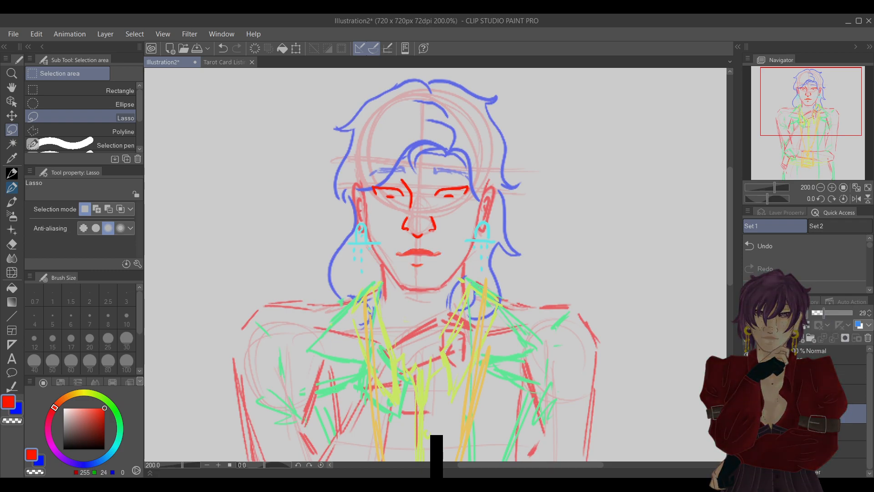
{"action": "left_click", "coordinate": [831, 188]}
{"action": "left_click", "coordinate": [831, 187]}
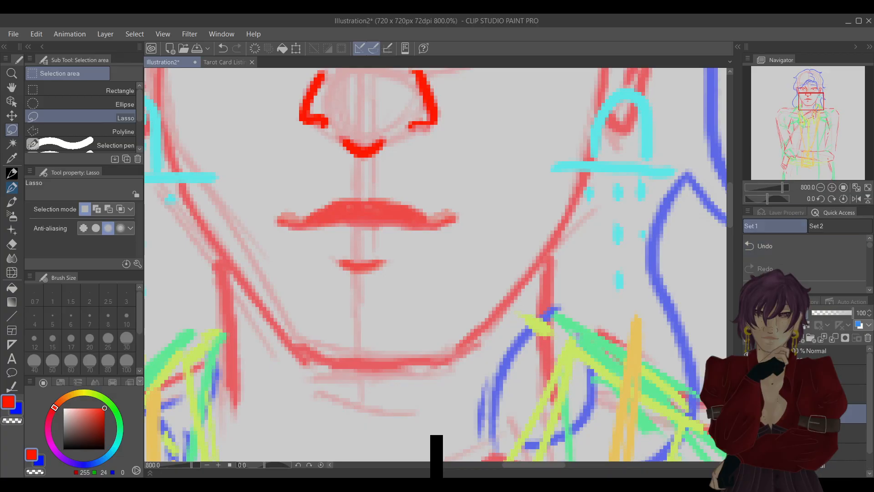
{"action": "left_click", "coordinate": [868, 338]}
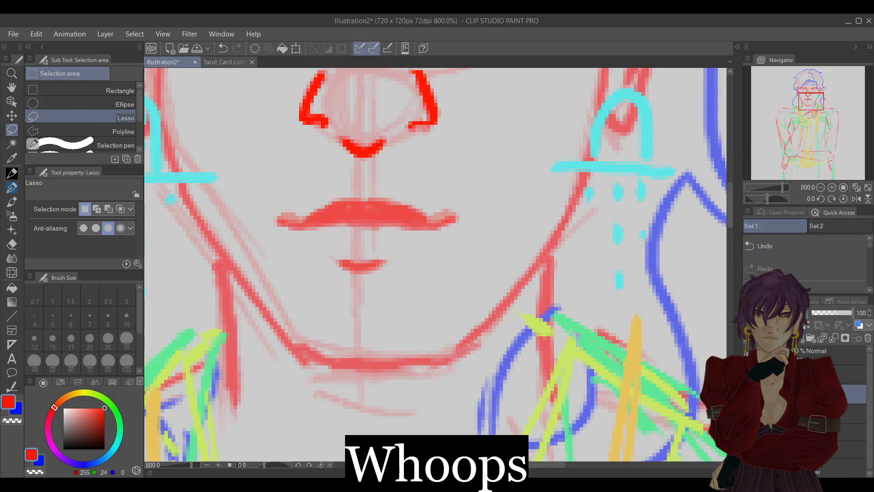
Redraw the mouth in bright red over the faded version, with a taller upper lip, rounded corners and a lower lip line.
{"action": "left_click_drag", "start_coordinate": [811, 132], "coordinate": [808, 100]}
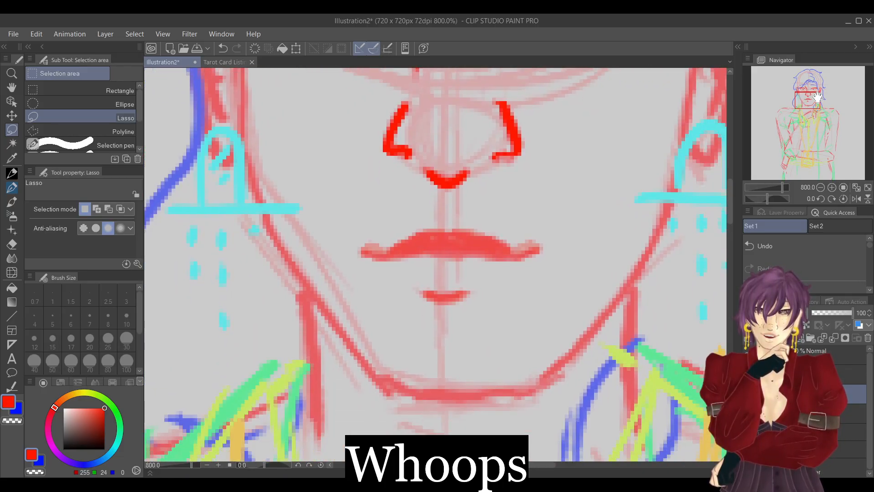
{"action": "left_click", "coordinate": [12, 188]}
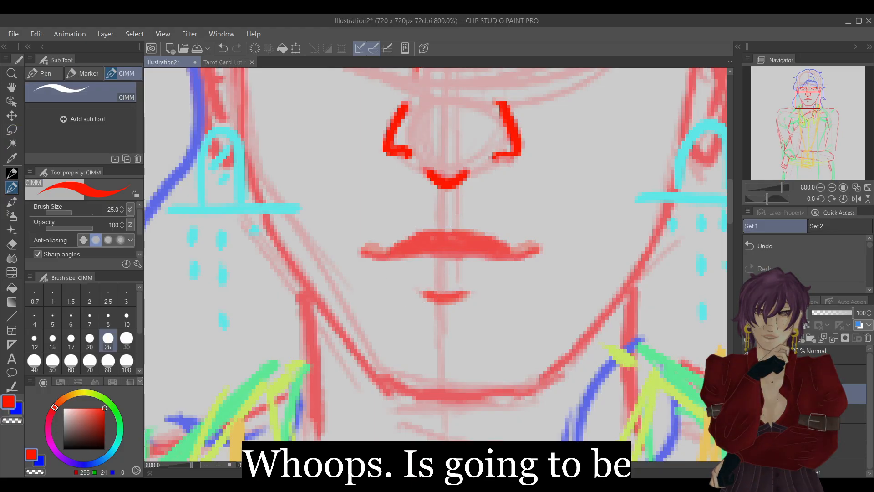
{"action": "mouse_move", "coordinate": [366, 252]}
{"action": "left_mouse_down"}
{"action": "mouse_move", "coordinate": [434, 223]}
{"action": "mouse_move", "coordinate": [479, 227]}
{"action": "mouse_move", "coordinate": [528, 250]}
{"action": "left_mouse_up"}
{"action": "mouse_move", "coordinate": [401, 251]}
{"action": "left_mouse_down"}
{"action": "mouse_move", "coordinate": [445, 218]}
{"action": "mouse_move", "coordinate": [468, 254]}
{"action": "mouse_move", "coordinate": [517, 254]}
{"action": "left_mouse_up"}
{"action": "left_click_drag", "start_coordinate": [424, 237], "coordinate": [485, 239]}
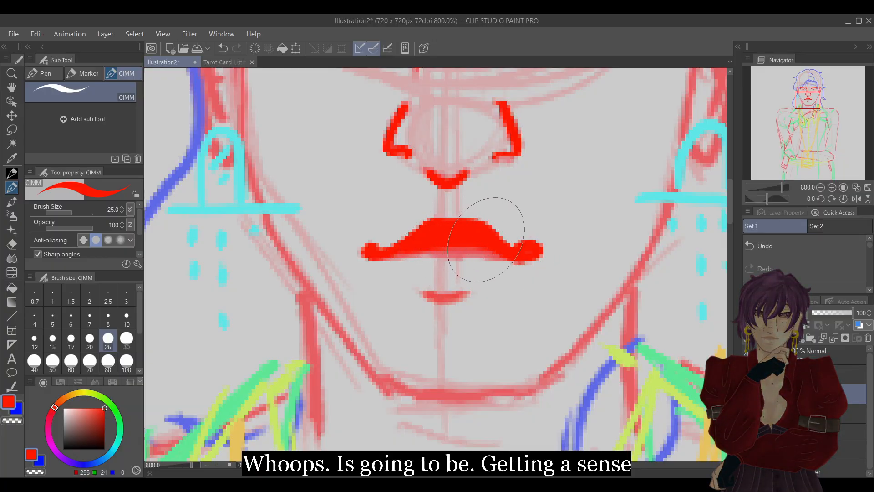
{"action": "mouse_move", "coordinate": [387, 259]}
{"action": "left_mouse_down"}
{"action": "mouse_move", "coordinate": [431, 266]}
{"action": "mouse_move", "coordinate": [520, 257]}
{"action": "left_mouse_up"}
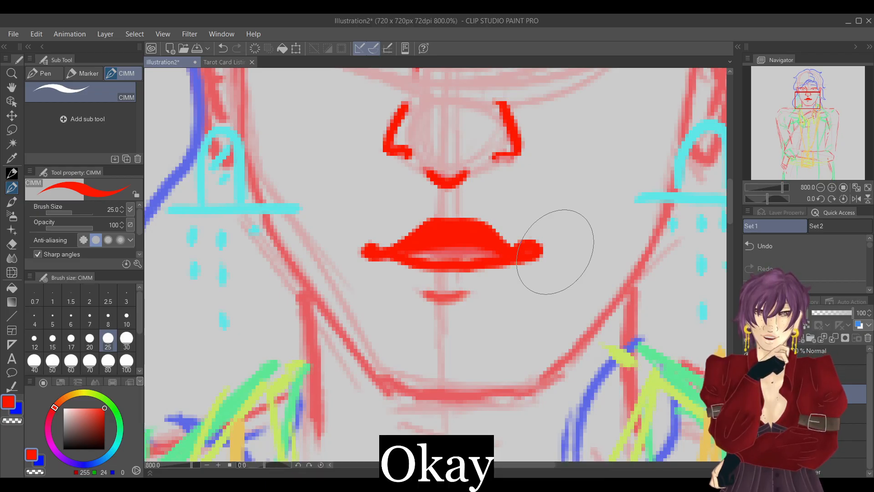
{"action": "left_click", "coordinate": [821, 189]}
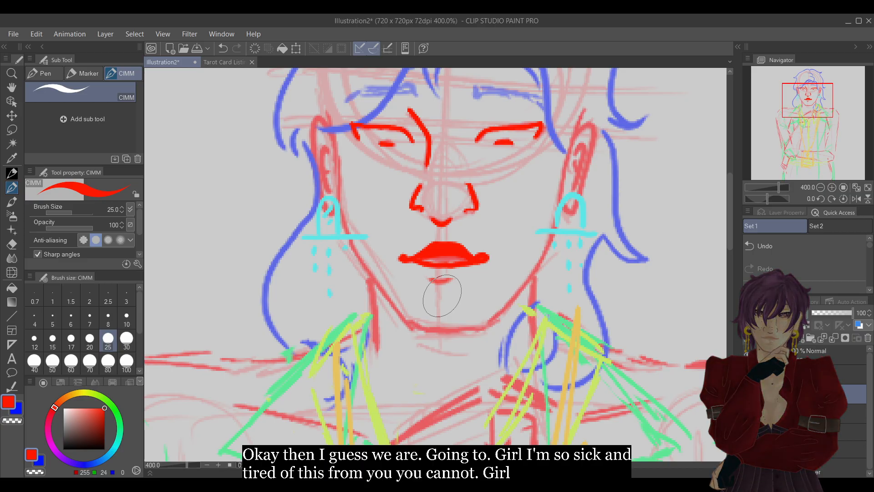
Draw a short curved crease below the mouth in bright red and hide the rough jaw and ears layer.
{"action": "left_click_drag", "start_coordinate": [431, 290], "coordinate": [445, 294]}
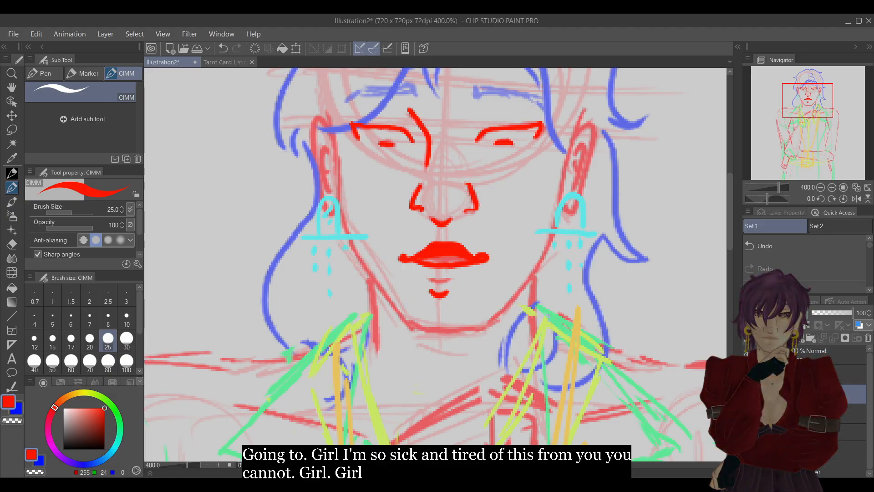
{"action": "left_click_drag", "start_coordinate": [869, 377], "coordinate": [867, 463]}
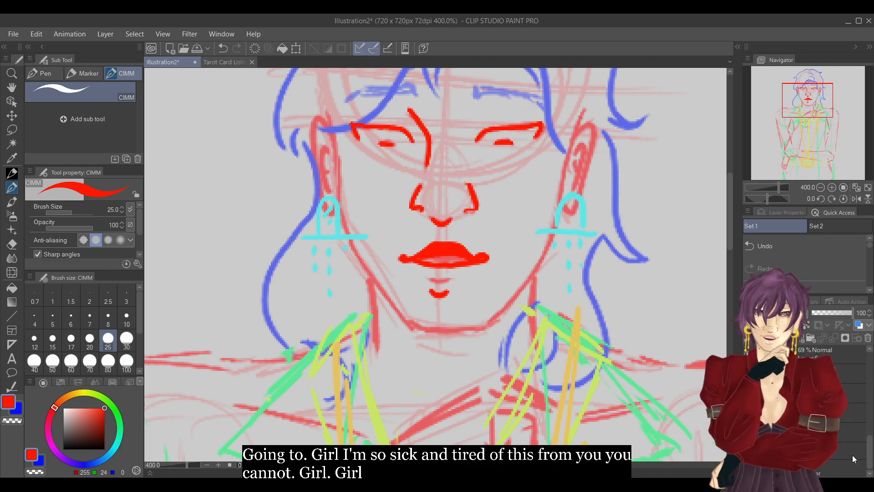
{"action": "left_click", "coordinate": [749, 432]}
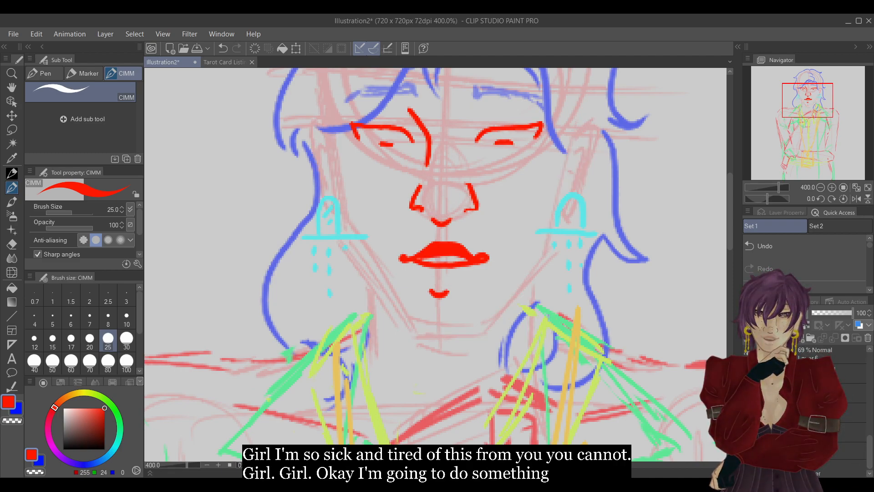
{"action": "left_click_drag", "start_coordinate": [871, 448], "coordinate": [864, 361]}
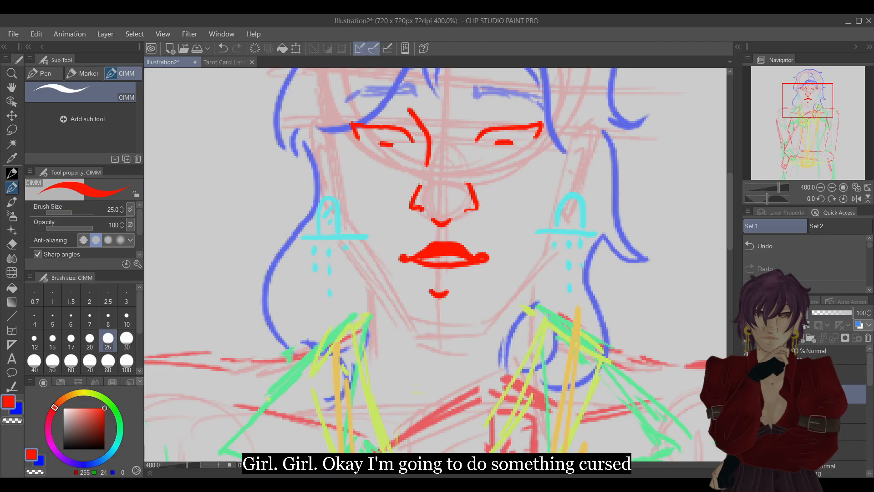
Compare the face with and without the redrawn mouth by toggling the mouth layer's visibility.
{"action": "left_click", "coordinate": [748, 394]}
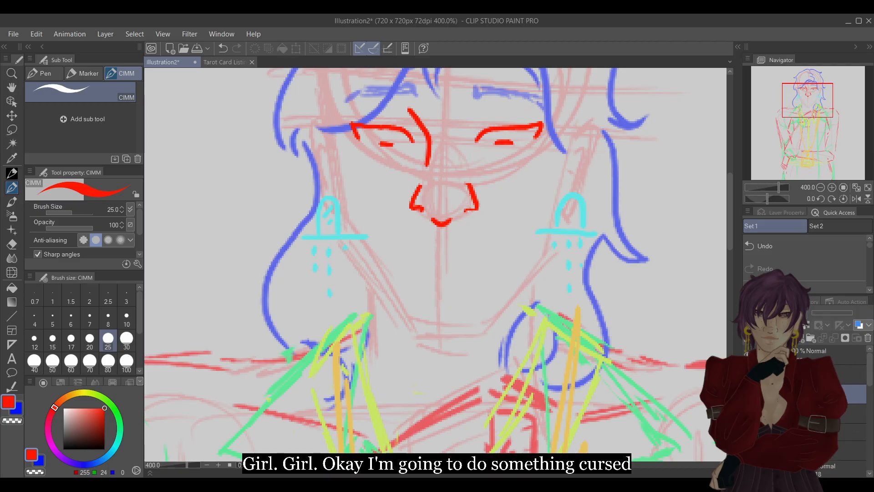
{"action": "left_click", "coordinate": [748, 393]}
{"action": "left_click", "coordinate": [748, 394]}
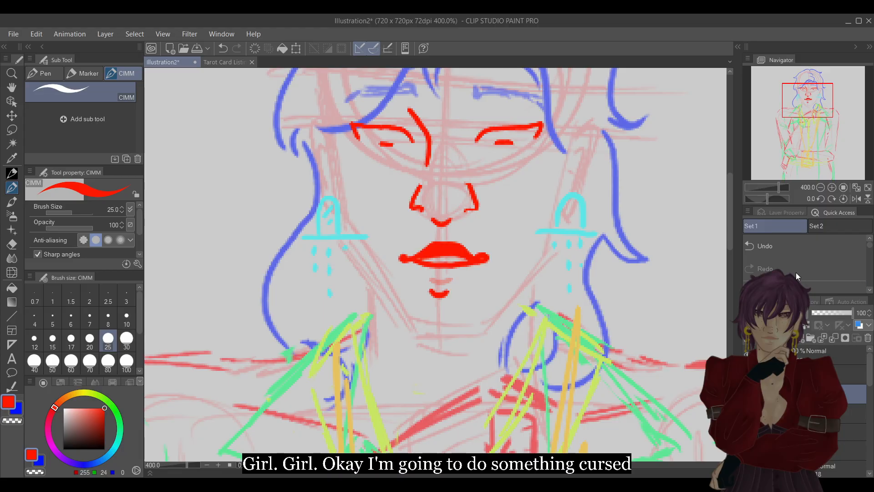
Try to reshape the upper lip with a central dip using the Hard eraser and pen, undoing unwanted strokes.
{"action": "left_click", "coordinate": [832, 186]}
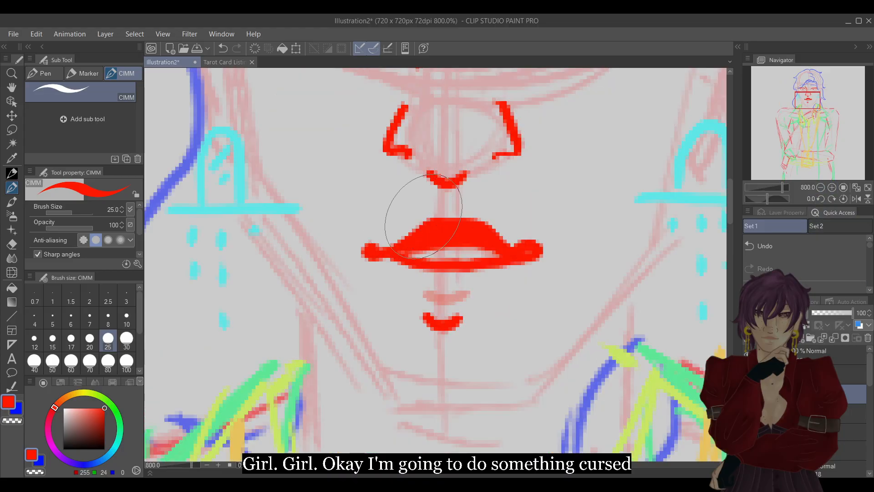
{"action": "key", "text": "e"}
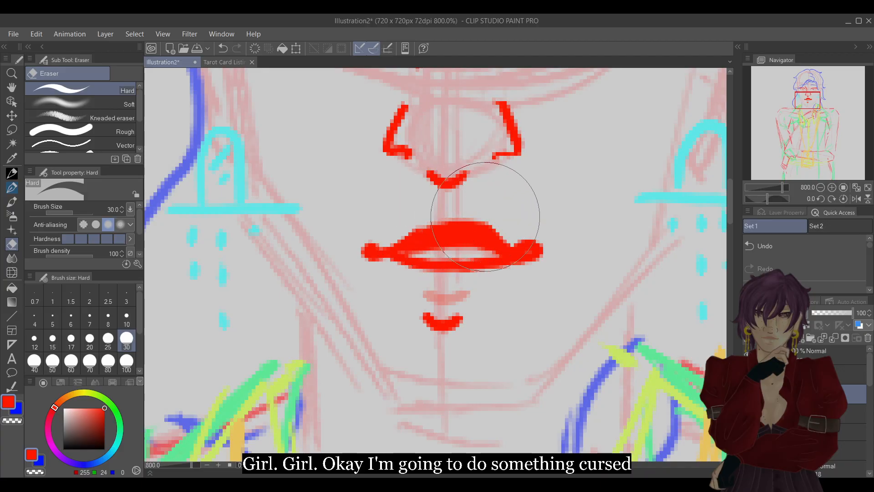
{"action": "key", "text": "p"}
{"action": "left_click", "coordinate": [807, 248]}
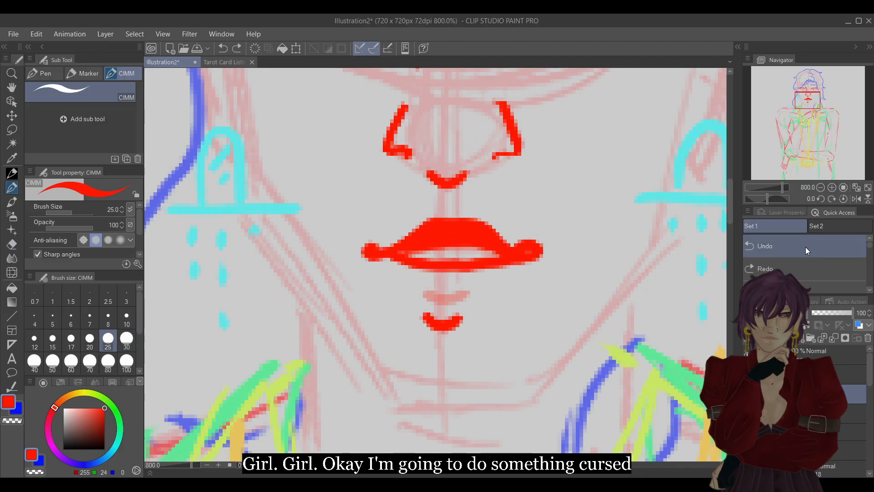
{"action": "key", "text": "e"}
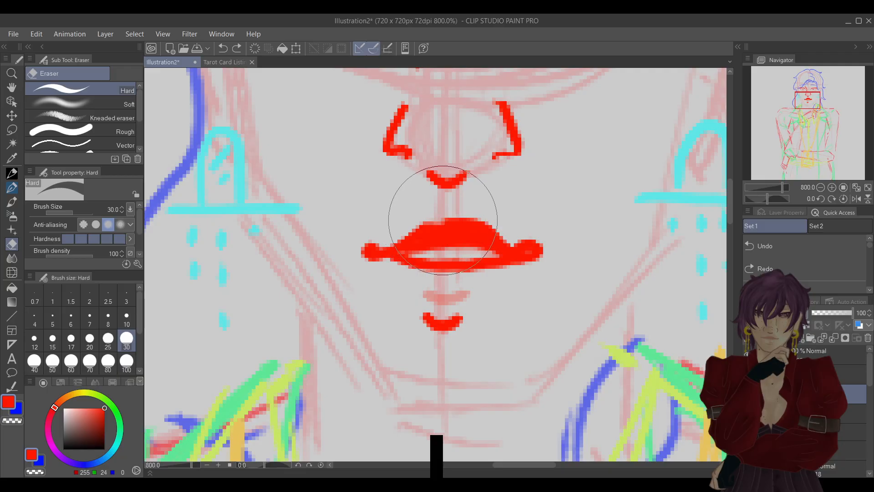
{"action": "key", "text": "p"}
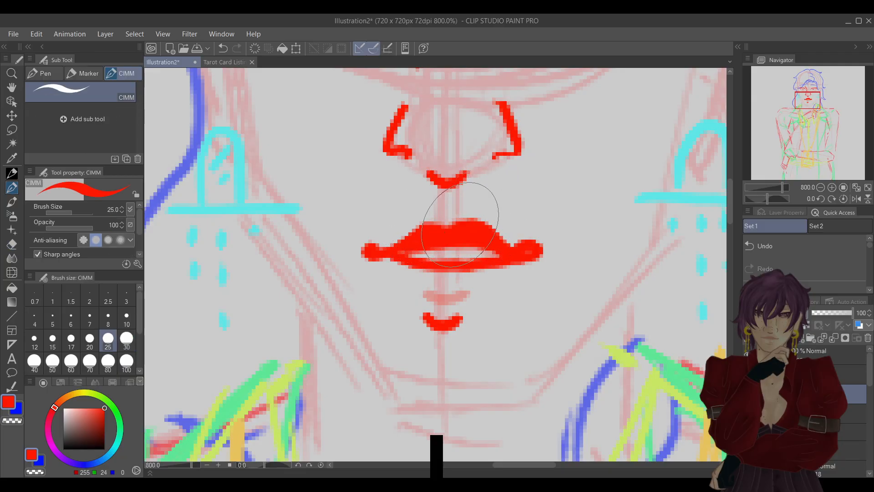
{"action": "key", "text": "e"}
{"action": "key", "text": "p"}
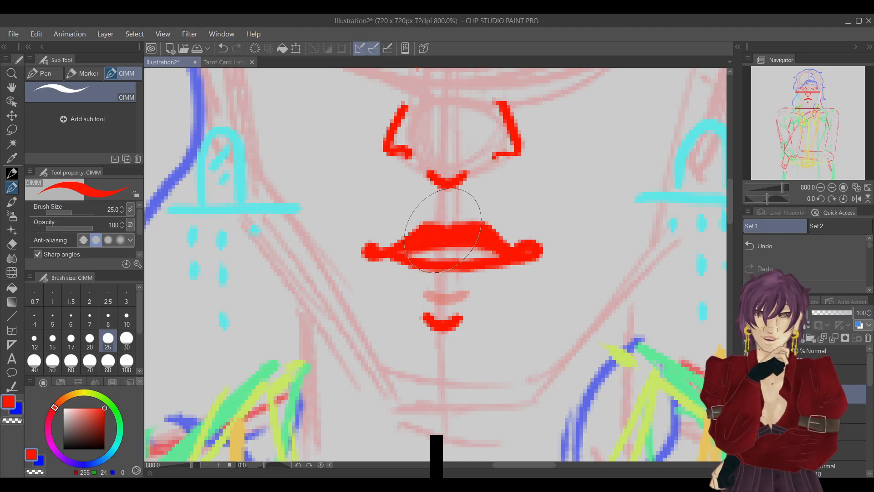
{"action": "key", "text": "e"}
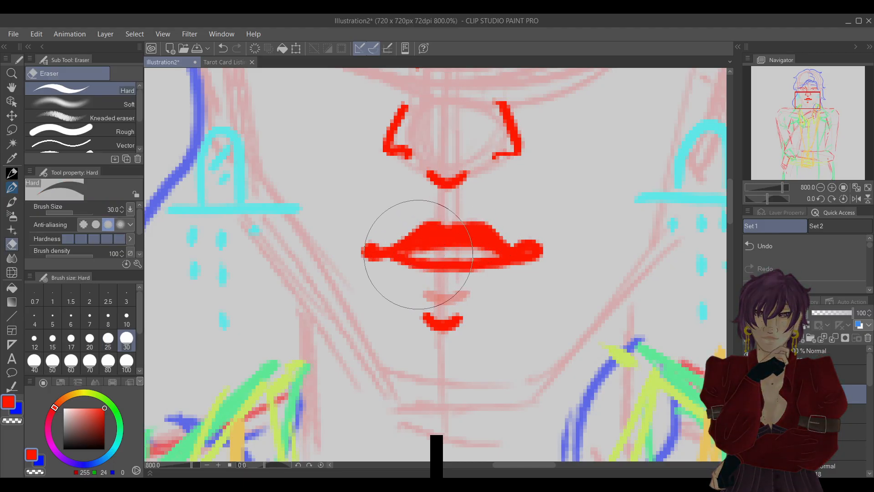
{"action": "key", "text": "p"}
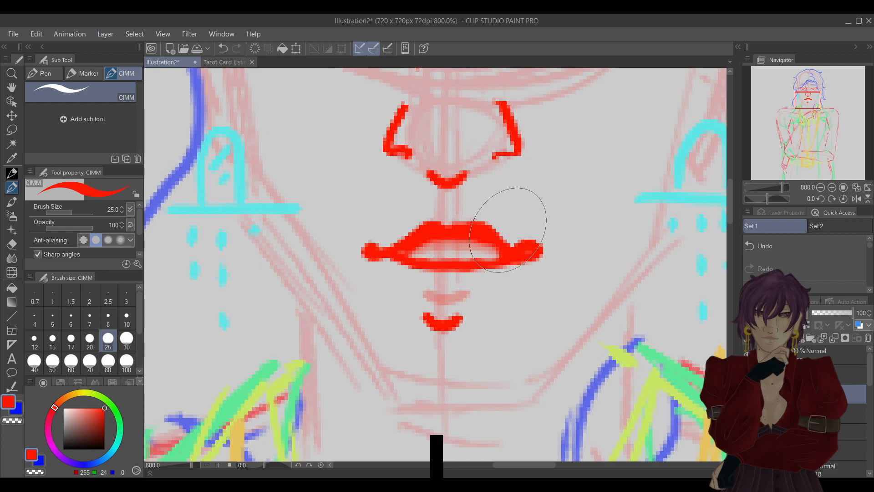
{"action": "left_click", "coordinate": [788, 248]}
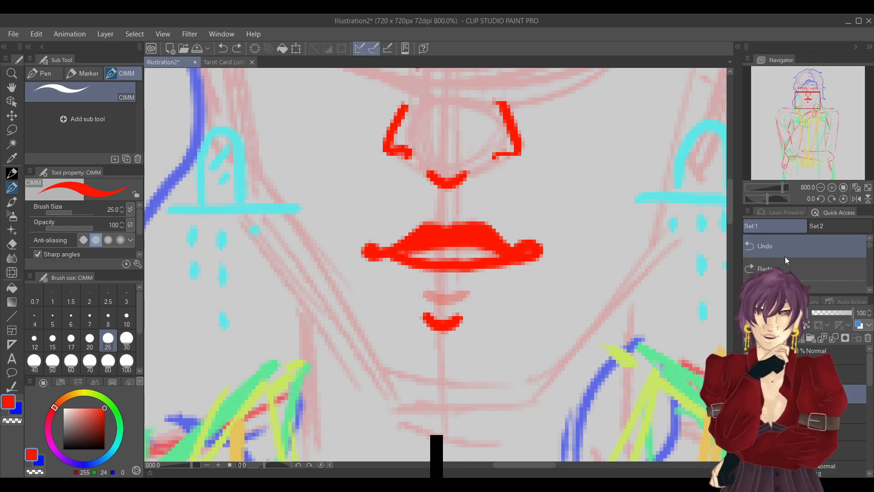
{"action": "left_click", "coordinate": [783, 267]}
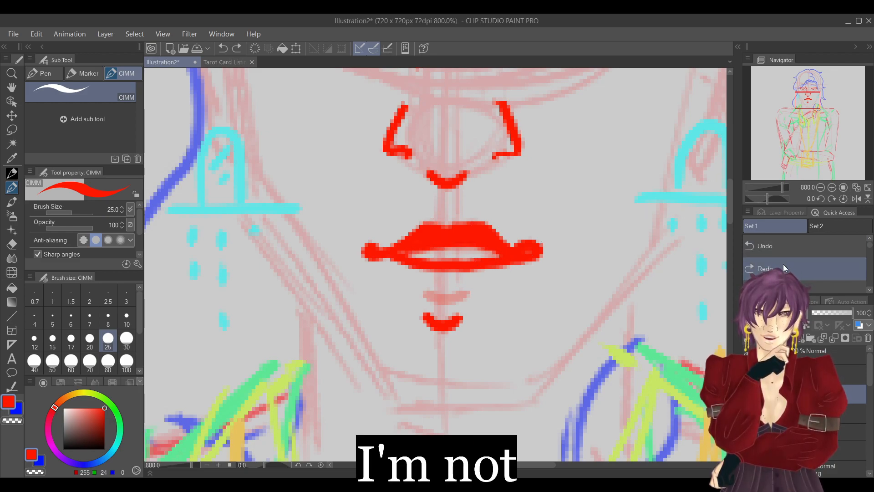
Erase the bright red mouth and the crease below it with the Hard eraser, then return to the pen.
{"action": "key", "text": "e"}
{"action": "mouse_move", "coordinate": [375, 233]}
{"action": "left_mouse_down"}
{"action": "mouse_move", "coordinate": [402, 239]}
{"action": "mouse_move", "coordinate": [450, 228]}
{"action": "mouse_move", "coordinate": [493, 248]}
{"action": "mouse_move", "coordinate": [556, 234]}
{"action": "left_mouse_up"}
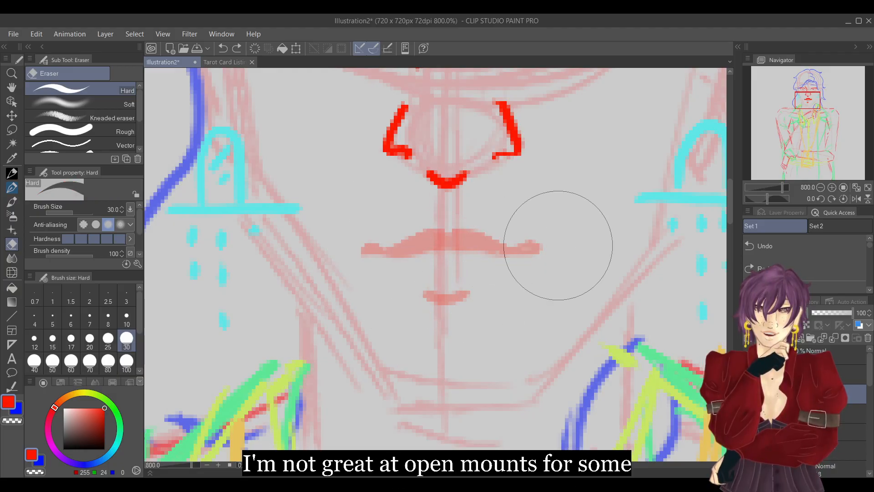
{"action": "left_click_drag", "start_coordinate": [428, 321], "coordinate": [464, 312]}
{"action": "key", "text": "p"}
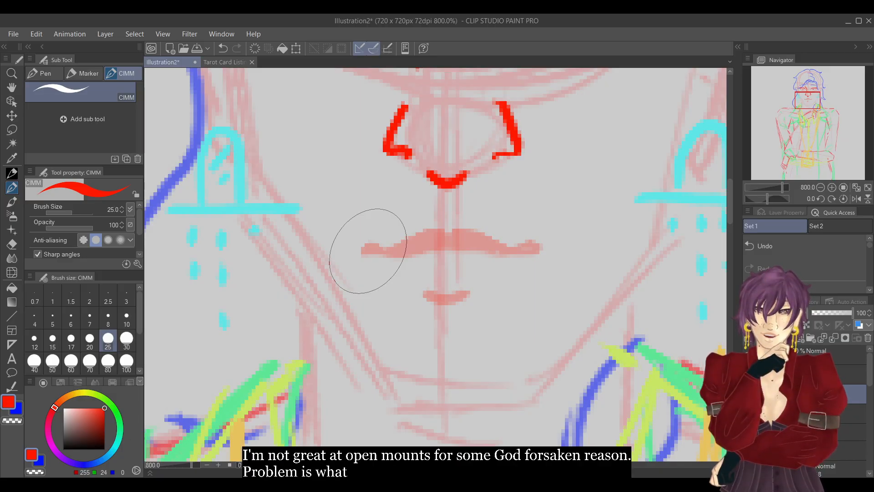
{"action": "left_click_drag", "start_coordinate": [440, 225], "coordinate": [441, 261]}
{"action": "left_click", "coordinate": [791, 248]}
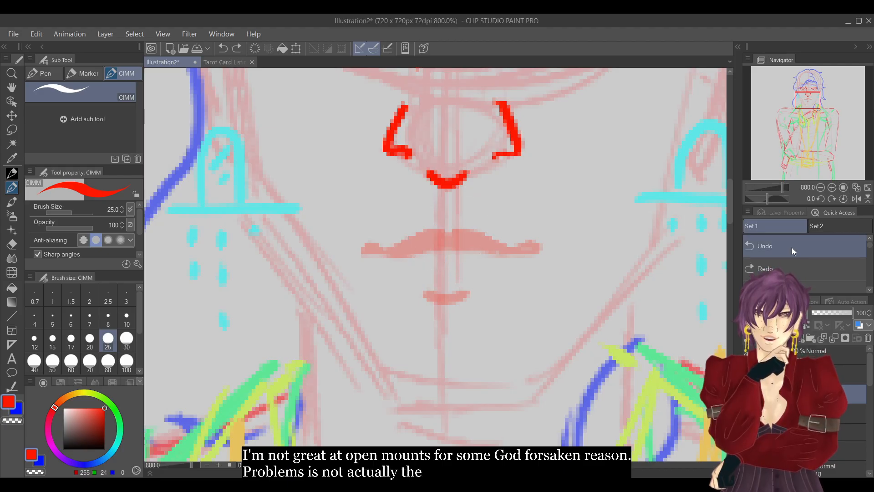
{"action": "left_click_drag", "start_coordinate": [444, 296], "coordinate": [446, 310]}
{"action": "left_click", "coordinate": [766, 241]}
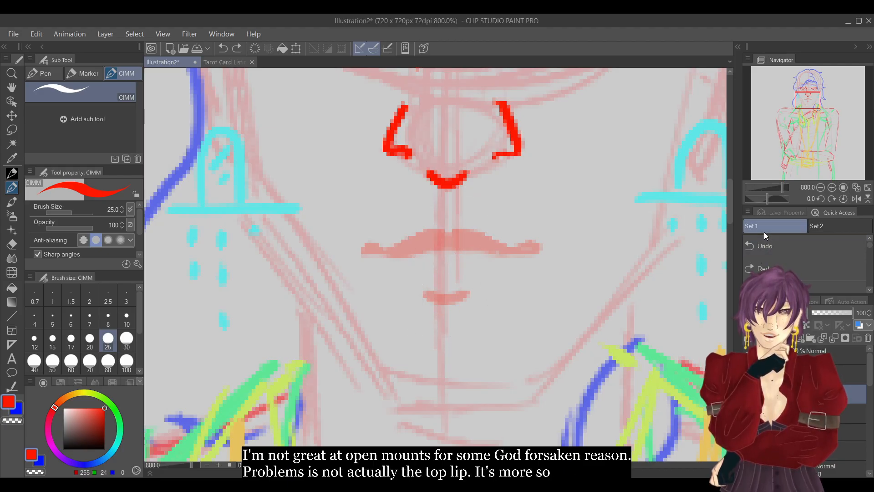
Redraw the mouth in bright red with a thin arched upper lip, a wider lower lip line and a short straight chin crease.
{"action": "mouse_move", "coordinate": [370, 250]}
{"action": "left_mouse_down"}
{"action": "mouse_move", "coordinate": [531, 250]}
{"action": "mouse_move", "coordinate": [470, 234]}
{"action": "mouse_move", "coordinate": [456, 214]}
{"action": "mouse_move", "coordinate": [437, 234]}
{"action": "mouse_move", "coordinate": [381, 257]}
{"action": "mouse_move", "coordinate": [391, 252]}
{"action": "left_mouse_up"}
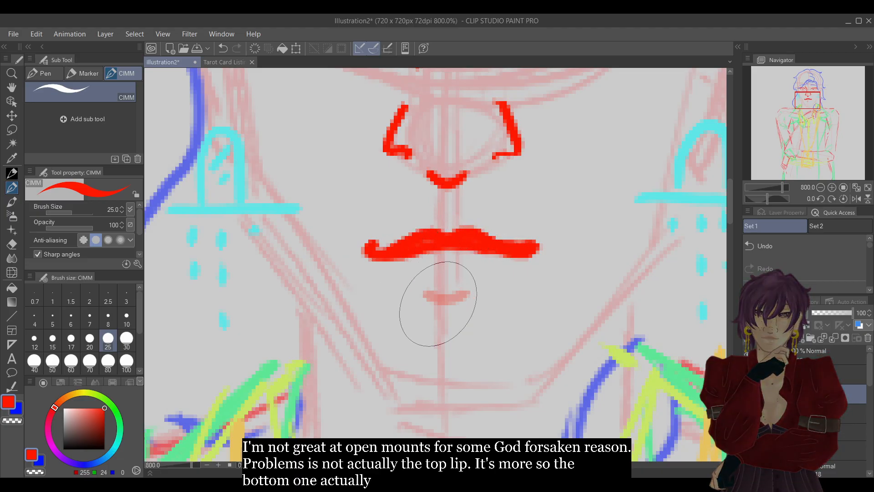
{"action": "left_click_drag", "start_coordinate": [424, 324], "coordinate": [465, 324]}
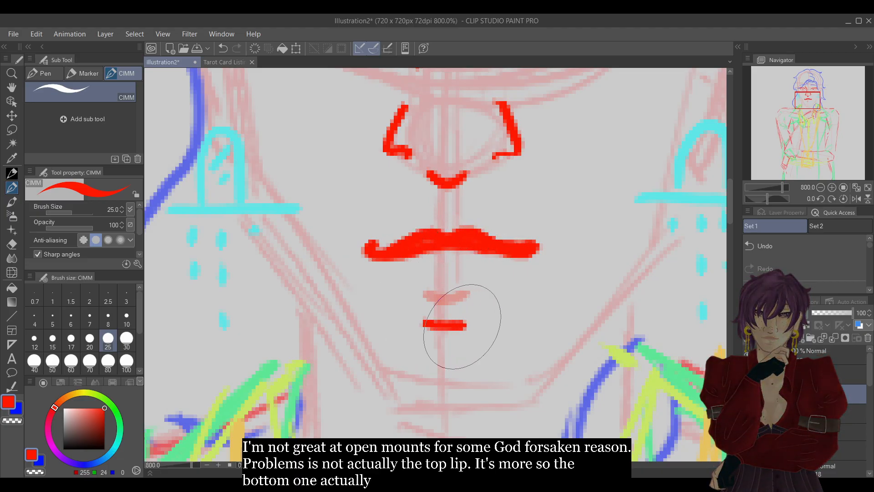
{"action": "mouse_move", "coordinate": [390, 260]}
{"action": "left_mouse_down"}
{"action": "mouse_move", "coordinate": [396, 274]}
{"action": "mouse_move", "coordinate": [491, 276]}
{"action": "mouse_move", "coordinate": [519, 259]}
{"action": "left_mouse_up"}
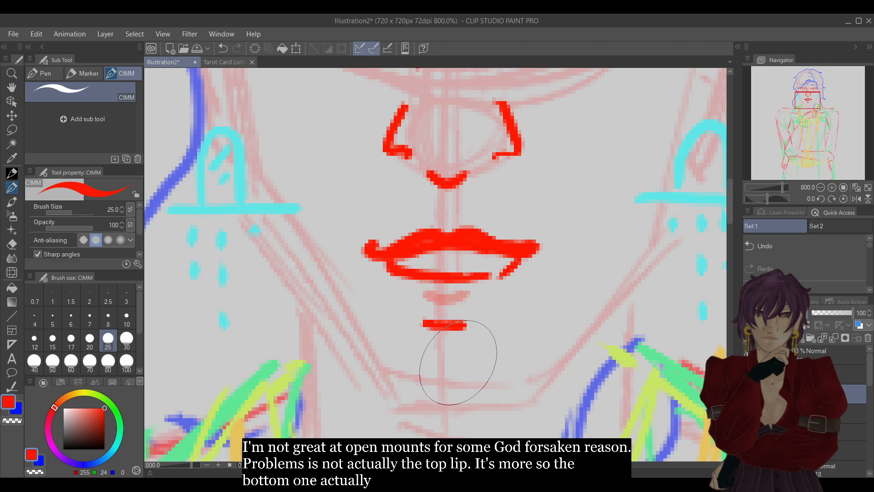
Compare the whole face with and without the new mouth.
{"action": "left_click", "coordinate": [819, 189]}
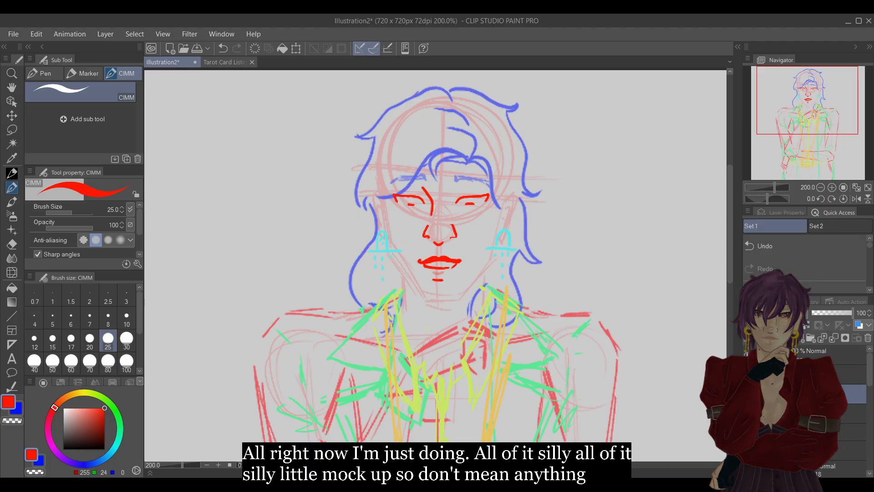
{"action": "key", "text": "ctrl+z"}
{"action": "key", "text": "ctrl+y"}
{"action": "key", "text": "ctrl+z"}
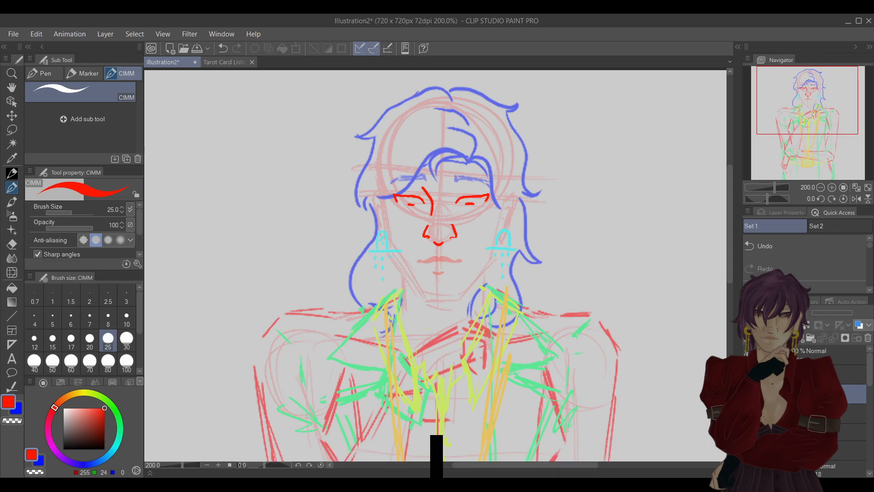
{"action": "key", "text": "ctrl+y"}
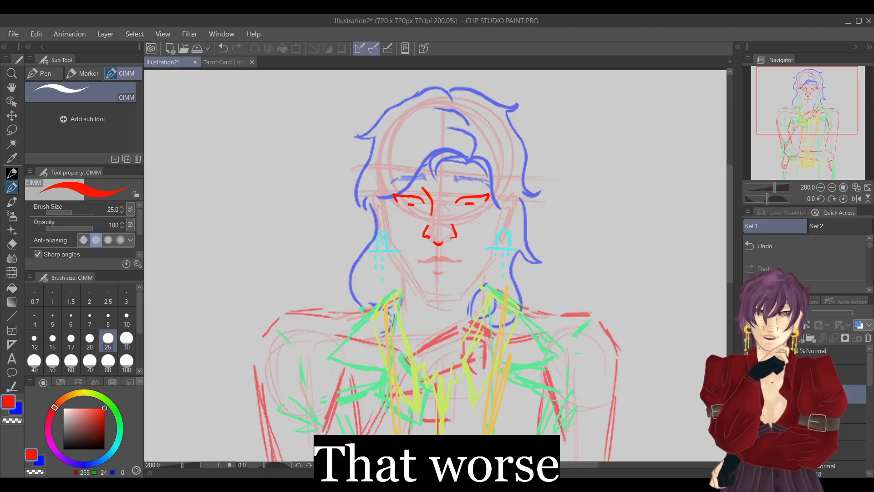
{"action": "key", "text": "ctrl+y"}
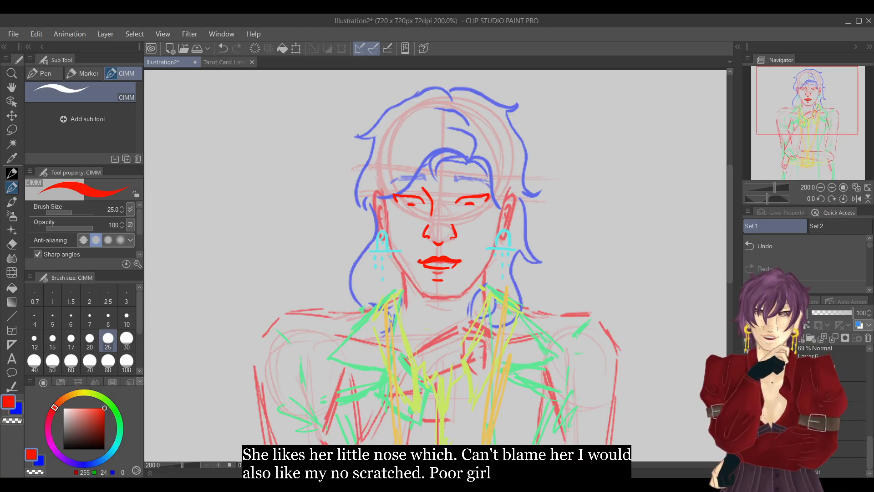
On a new layer, trace one side of the face in bright red from beside the ear down to the chin.
{"action": "left_click_drag", "start_coordinate": [868, 442], "coordinate": [871, 365]}
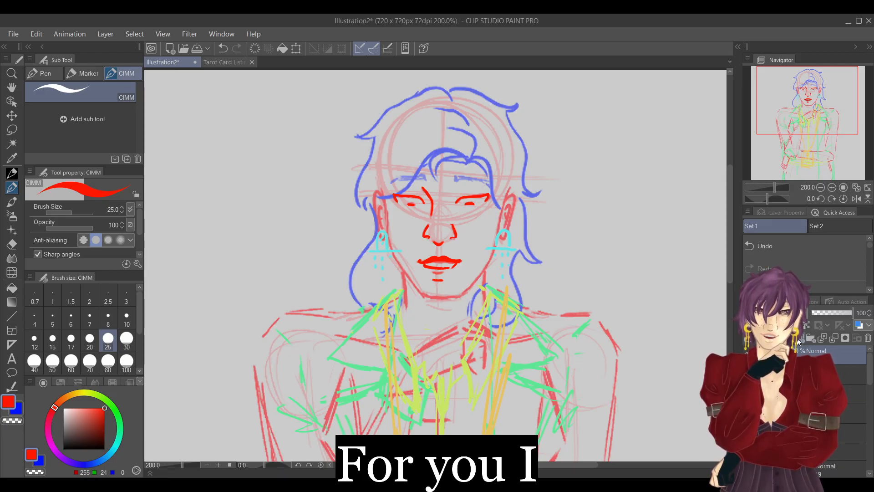
{"action": "left_click", "coordinate": [832, 188]}
{"action": "left_click_drag", "start_coordinate": [807, 102], "coordinate": [804, 94]}
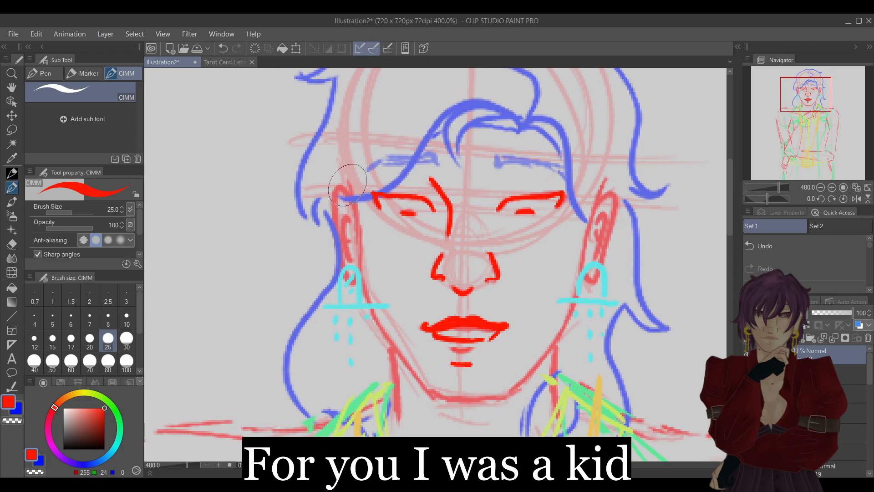
{"action": "mouse_move", "coordinate": [349, 186]}
{"action": "left_mouse_down"}
{"action": "mouse_move", "coordinate": [377, 324]}
{"action": "mouse_move", "coordinate": [415, 379]}
{"action": "mouse_move", "coordinate": [456, 398]}
{"action": "left_mouse_up"}
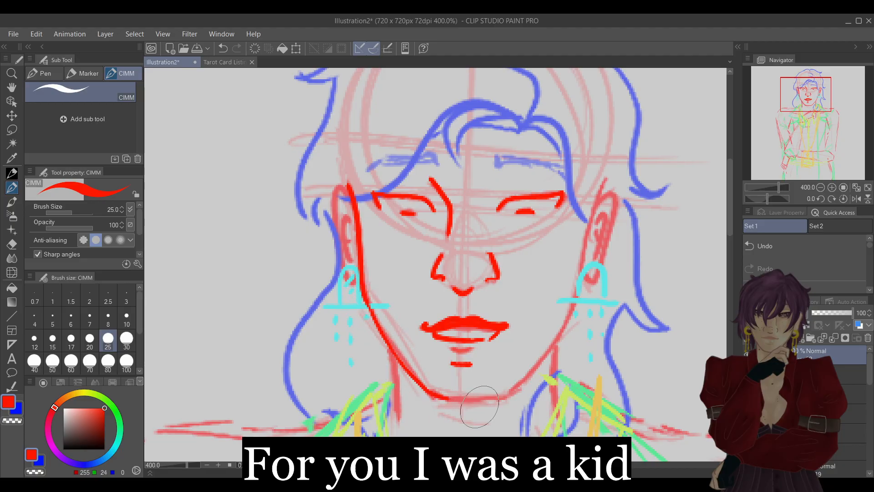
Trace the other side of the face with the canvas flipped horizontally, then flip it back and join the jawline at the chin.
{"action": "left_click", "coordinate": [857, 199]}
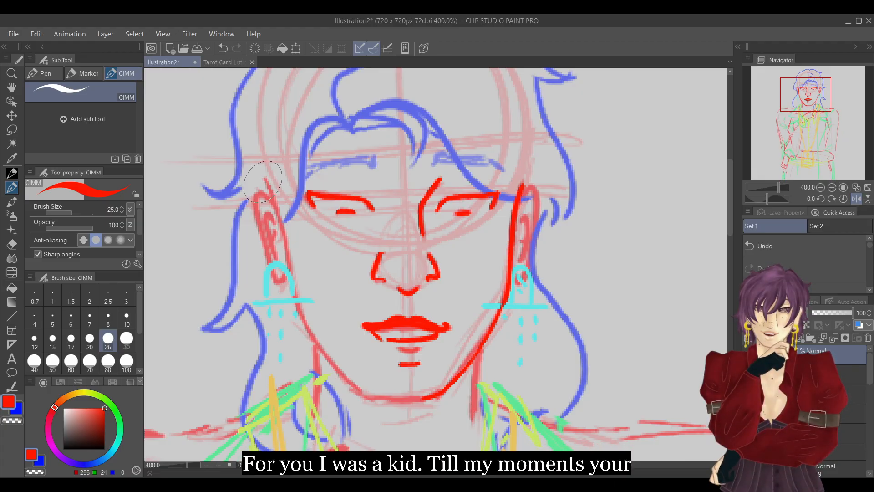
{"action": "mouse_move", "coordinate": [263, 182]}
{"action": "left_mouse_down"}
{"action": "mouse_move", "coordinate": [304, 323]}
{"action": "mouse_move", "coordinate": [340, 375]}
{"action": "mouse_move", "coordinate": [385, 399]}
{"action": "mouse_move", "coordinate": [452, 395]}
{"action": "left_mouse_up"}
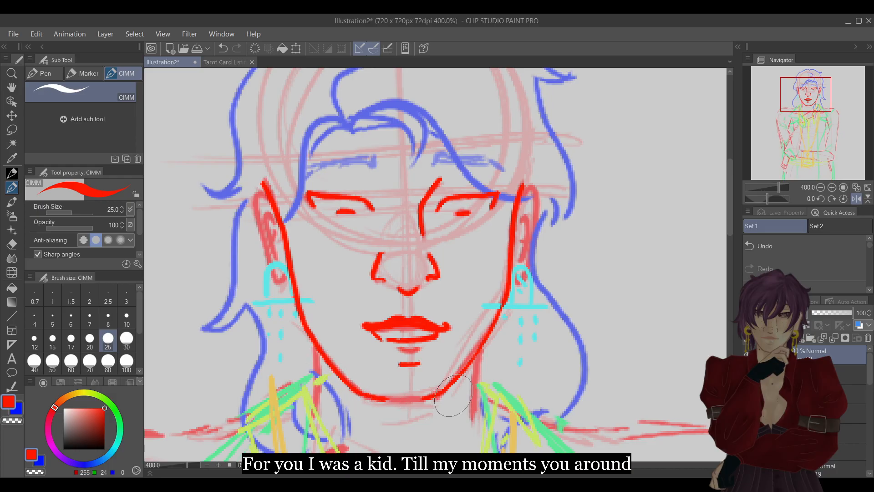
{"action": "left_click", "coordinate": [856, 200]}
{"action": "mouse_move", "coordinate": [439, 398]}
{"action": "left_mouse_down"}
{"action": "mouse_move", "coordinate": [496, 398]}
{"action": "mouse_move", "coordinate": [568, 377]}
{"action": "left_mouse_up"}
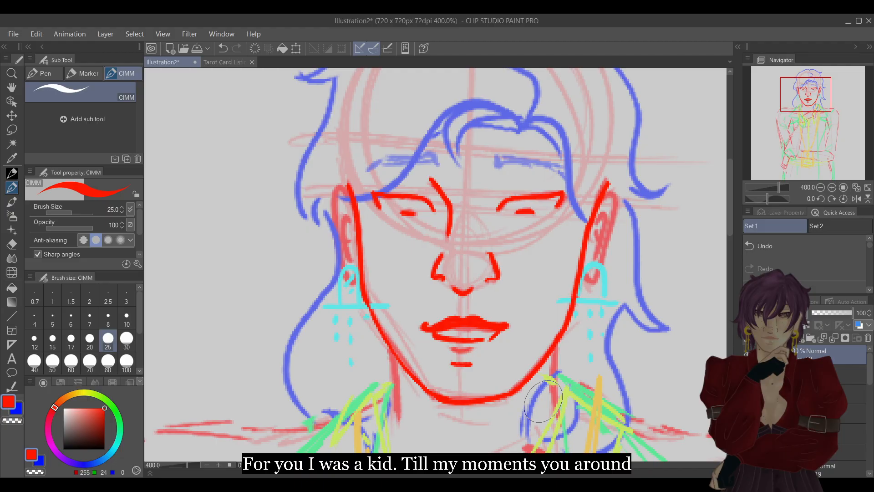
Adjust the new face outline slightly with a Scale/Rotate transformation and apply it.
{"action": "left_click", "coordinate": [297, 48]}
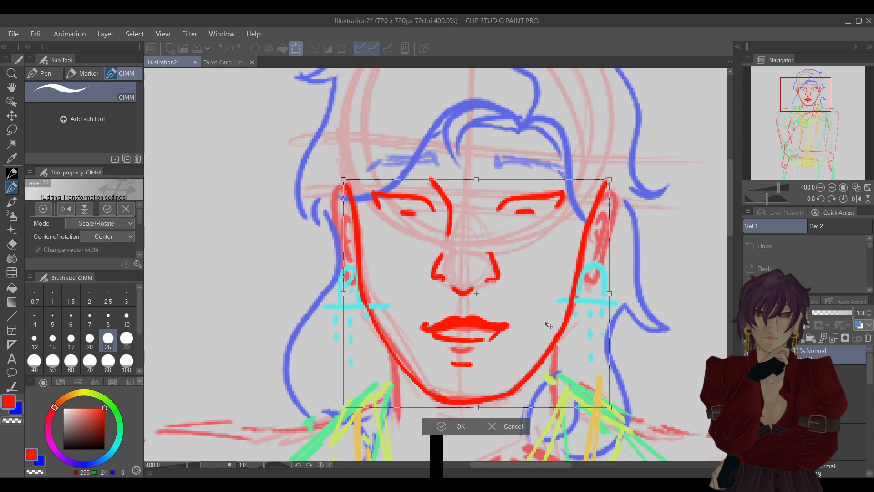
{"action": "left_click", "coordinate": [455, 425]}
{"action": "key", "text": "e"}
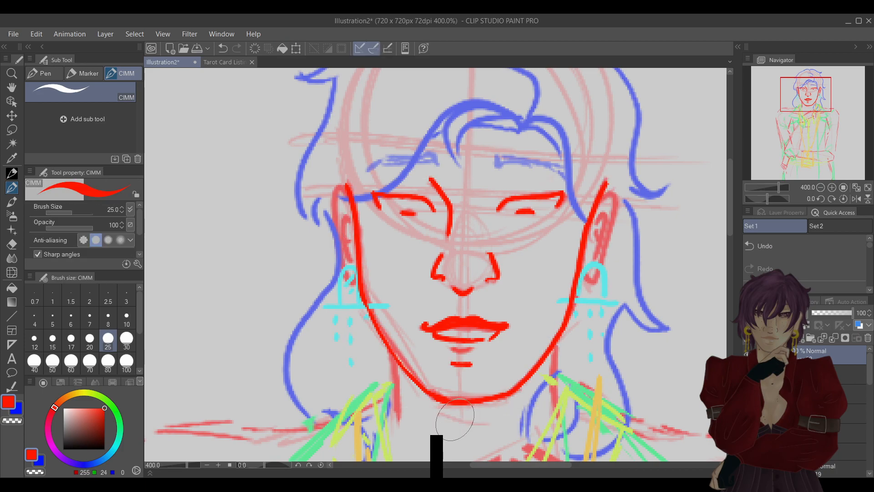
Redraw the upper end of the face outline beside the ear, and raise the original mouth layer's opacity to 100.
{"action": "key", "text": "p"}
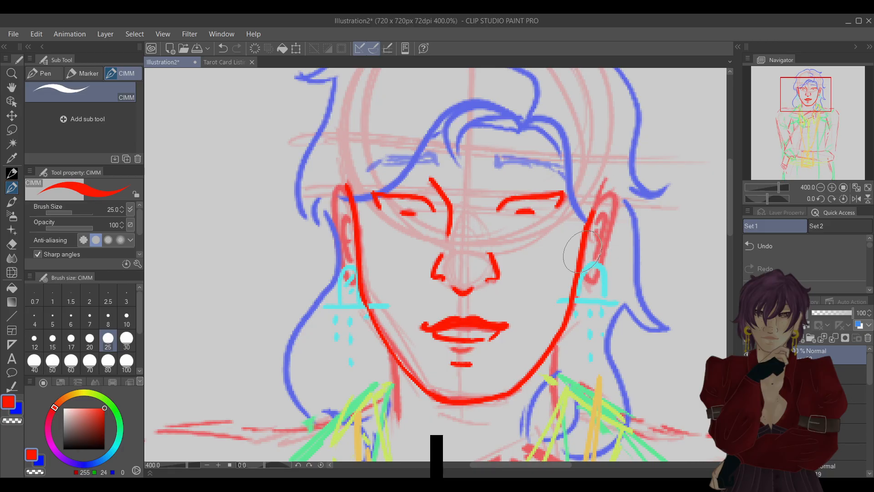
{"action": "left_click_drag", "start_coordinate": [589, 218], "coordinate": [596, 187]}
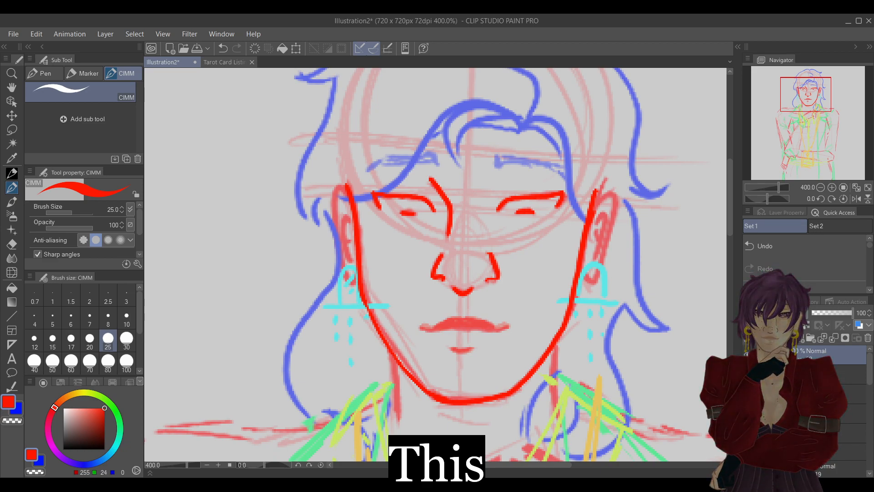
{"action": "left_click", "coordinate": [827, 432]}
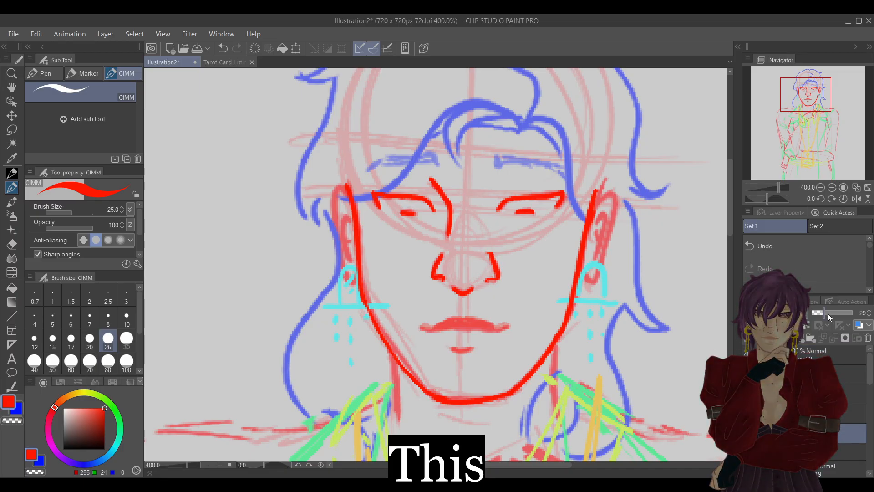
{"action": "left_click_drag", "start_coordinate": [836, 313], "coordinate": [860, 317]}
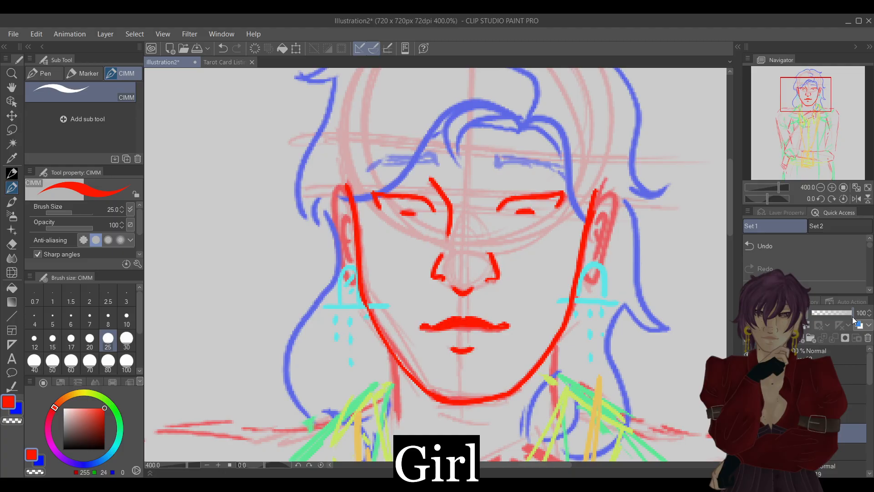
On the face outline layer, trace the ear beside the redrawn outline in bright red, including its inner fold lines.
{"action": "left_click", "coordinate": [842, 354]}
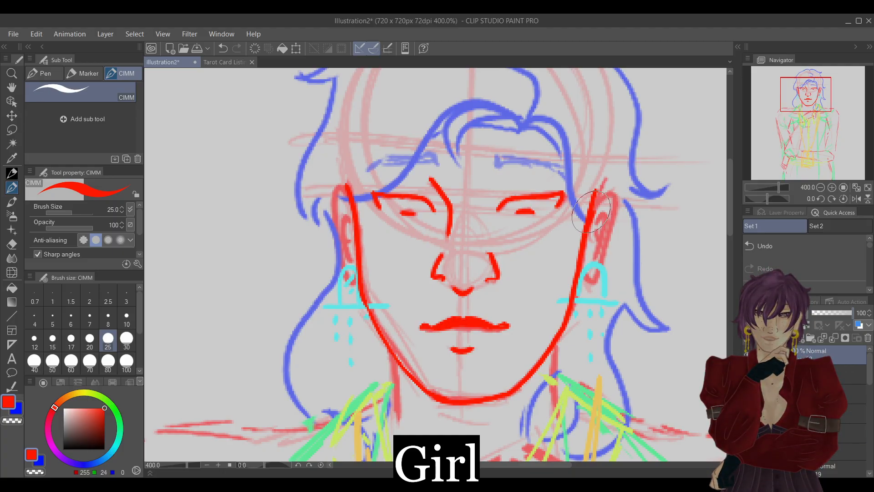
{"action": "mouse_move", "coordinate": [593, 208]}
{"action": "left_mouse_down"}
{"action": "mouse_move", "coordinate": [612, 194]}
{"action": "mouse_move", "coordinate": [616, 203]}
{"action": "mouse_move", "coordinate": [591, 286]}
{"action": "mouse_move", "coordinate": [579, 279]}
{"action": "left_mouse_up"}
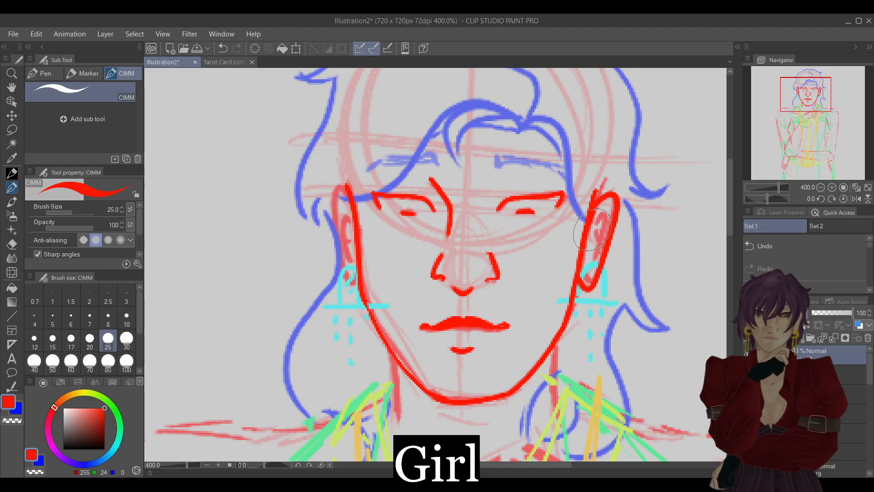
{"action": "left_click_drag", "start_coordinate": [599, 208], "coordinate": [585, 286]}
{"action": "left_click_drag", "start_coordinate": [591, 239], "coordinate": [607, 277]}
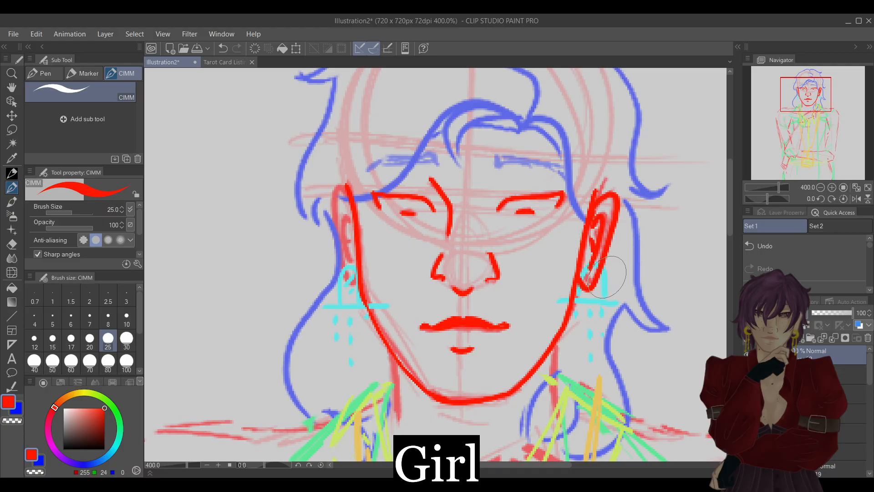
{"action": "left_click", "coordinate": [800, 248]}
{"action": "left_click", "coordinate": [800, 248]}
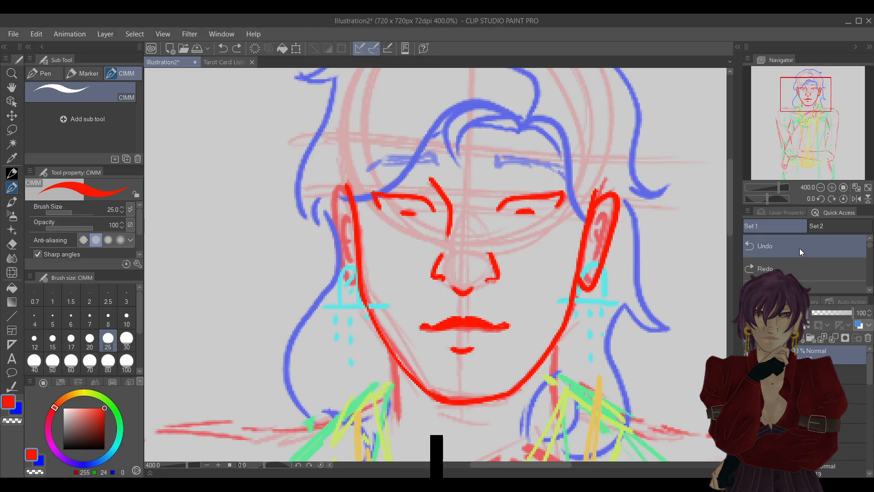
{"action": "mouse_move", "coordinate": [603, 210]}
{"action": "left_mouse_down"}
{"action": "mouse_move", "coordinate": [612, 221]}
{"action": "mouse_move", "coordinate": [591, 273]}
{"action": "left_mouse_up"}
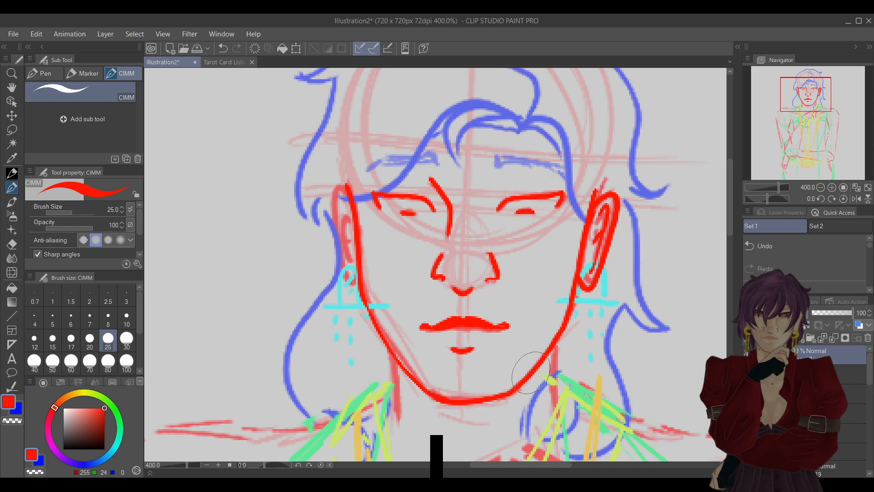
Flip the canvas horizontally, trace the opposite ear's contour and inner folds in bright red, and flip the canvas back.
{"action": "left_click", "coordinate": [856, 199]}
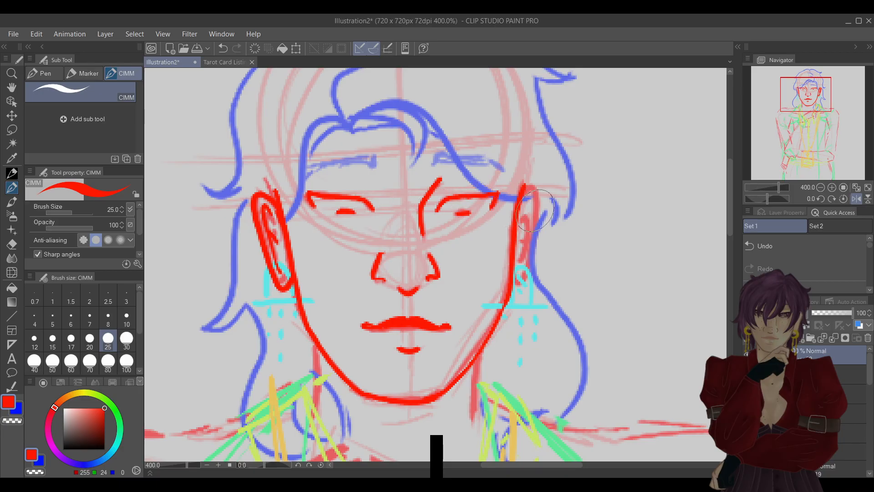
{"action": "mouse_move", "coordinate": [519, 205]}
{"action": "left_mouse_down"}
{"action": "mouse_move", "coordinate": [534, 190]}
{"action": "mouse_move", "coordinate": [539, 201]}
{"action": "mouse_move", "coordinate": [533, 261]}
{"action": "mouse_move", "coordinate": [521, 289]}
{"action": "mouse_move", "coordinate": [516, 284]}
{"action": "left_mouse_up"}
{"action": "left_click_drag", "start_coordinate": [522, 205], "coordinate": [523, 267]}
{"action": "left_click_drag", "start_coordinate": [519, 229], "coordinate": [537, 258]}
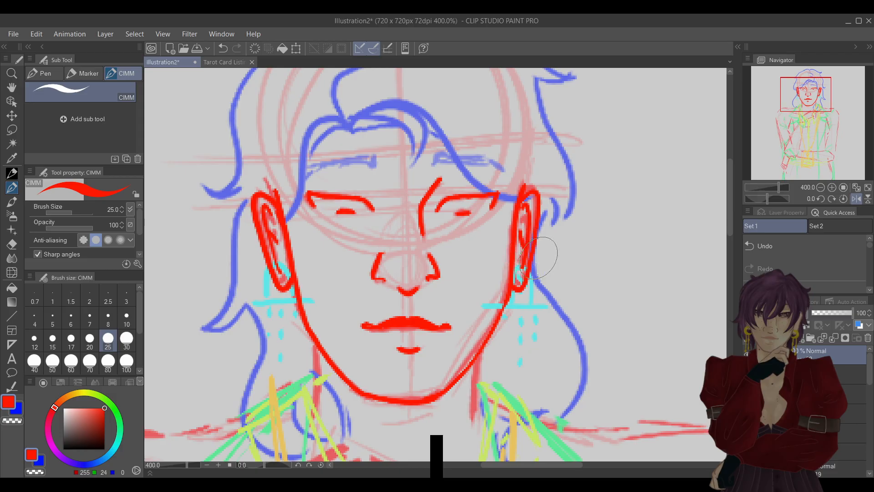
{"action": "left_click", "coordinate": [856, 200]}
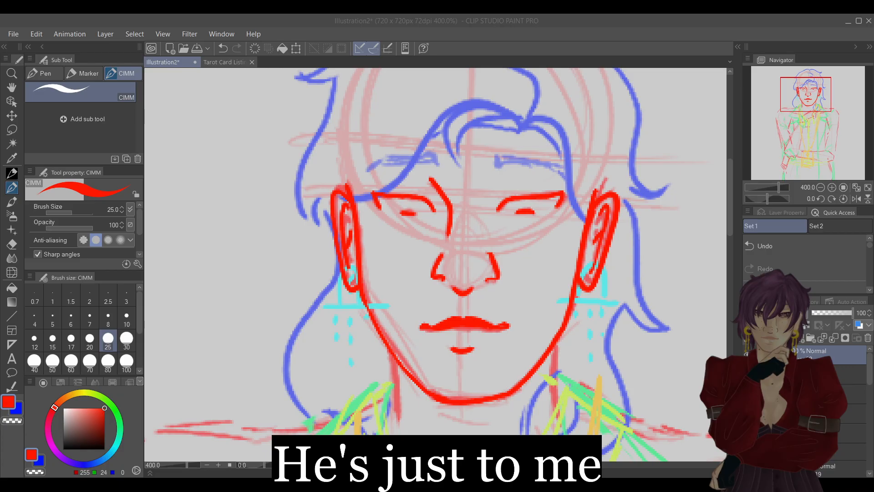
Compare the face with and without the redrawn fuller mouth and lower lip.
{"action": "left_click", "coordinate": [808, 35]}
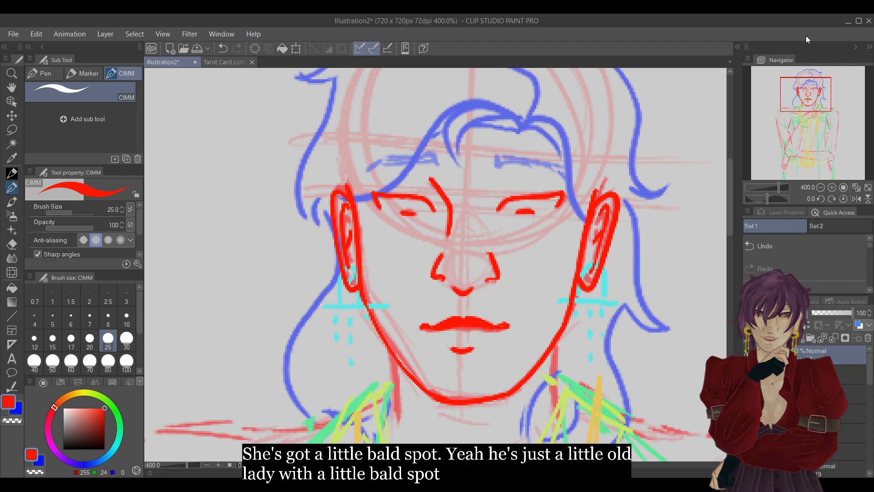
{"action": "mouse_move", "coordinate": [817, 100]}
{"action": "left_mouse_down"}
{"action": "mouse_move", "coordinate": [788, 143]}
{"action": "mouse_move", "coordinate": [801, 157]}
{"action": "mouse_move", "coordinate": [840, 161]}
{"action": "mouse_move", "coordinate": [792, 150]}
{"action": "mouse_move", "coordinate": [826, 107]}
{"action": "mouse_move", "coordinate": [814, 91]}
{"action": "left_mouse_up"}
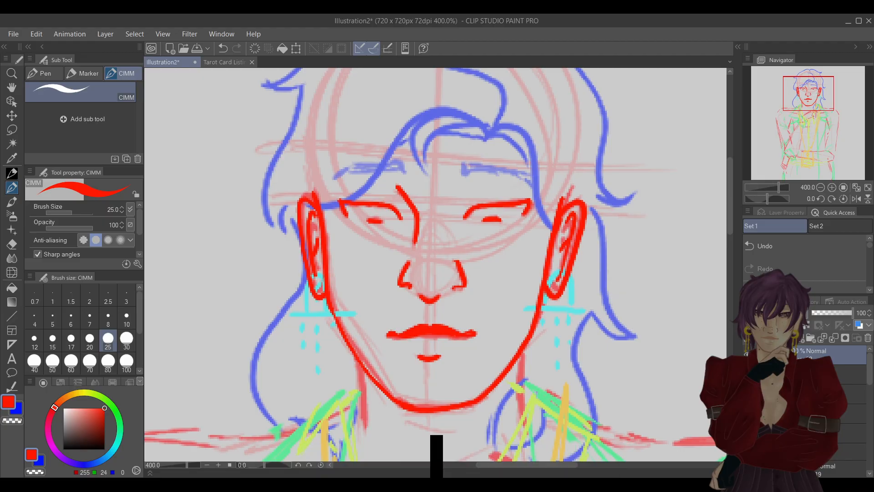
{"action": "left_click_drag", "start_coordinate": [396, 343], "coordinate": [456, 345]}
{"action": "left_click_drag", "start_coordinate": [418, 372], "coordinate": [439, 371]}
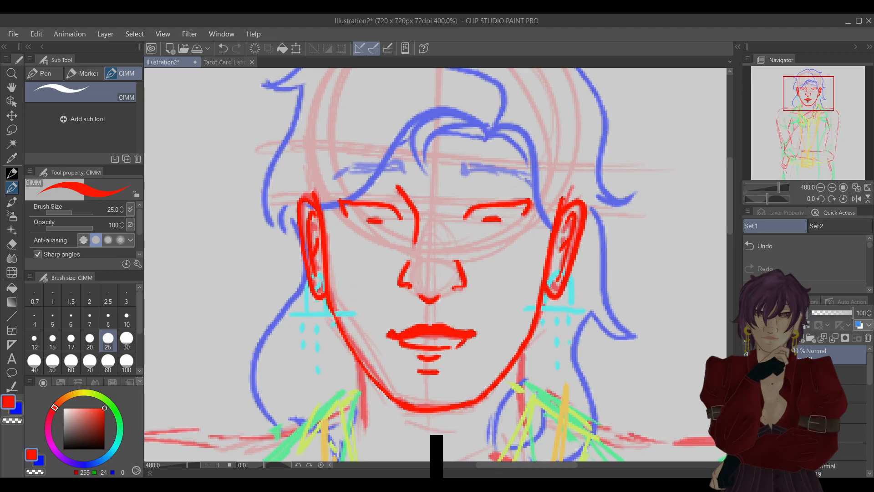
{"action": "key", "text": "ctrl+z"}
{"action": "key", "text": "ctrl+z"}
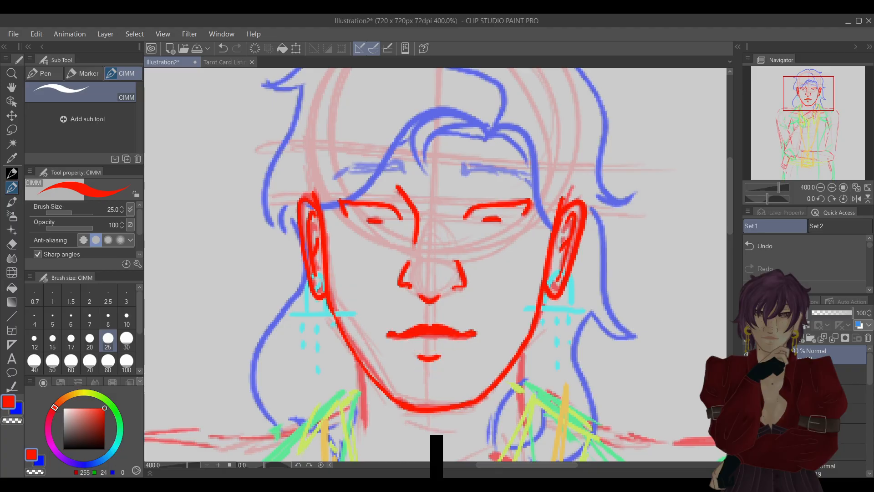
{"action": "key", "text": "ctrl+y"}
{"action": "key", "text": "ctrl+y"}
{"action": "key", "text": "ctrl+z"}
{"action": "key", "text": "ctrl+z"}
On the original mouth layer, replace the mark under the lips with a curved lower lip and a short crease above the chin.
{"action": "left_click", "coordinate": [823, 433]}
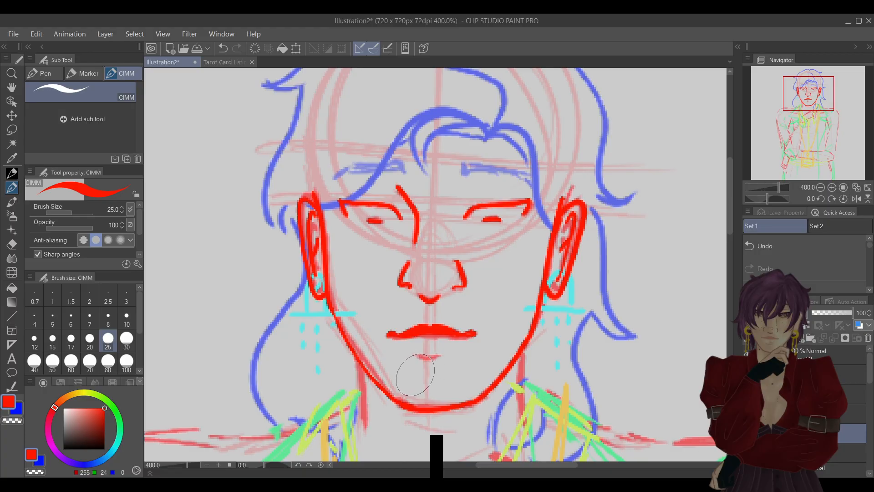
{"action": "left_click_drag", "start_coordinate": [415, 376], "coordinate": [441, 377]}
{"action": "left_click_drag", "start_coordinate": [401, 339], "coordinate": [402, 347]}
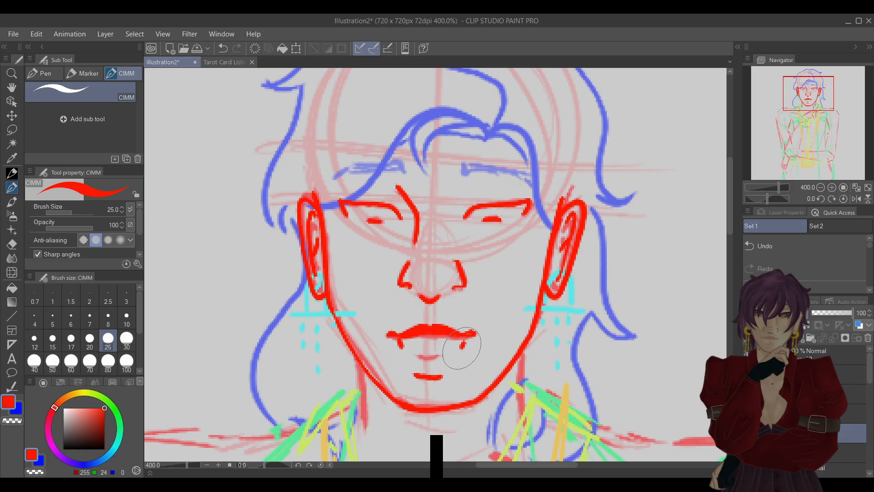
{"action": "left_click_drag", "start_coordinate": [463, 339], "coordinate": [461, 348]}
{"action": "mouse_move", "coordinate": [404, 351]}
{"action": "left_mouse_down"}
{"action": "mouse_move", "coordinate": [438, 360]}
{"action": "mouse_move", "coordinate": [463, 347]}
{"action": "left_mouse_up"}
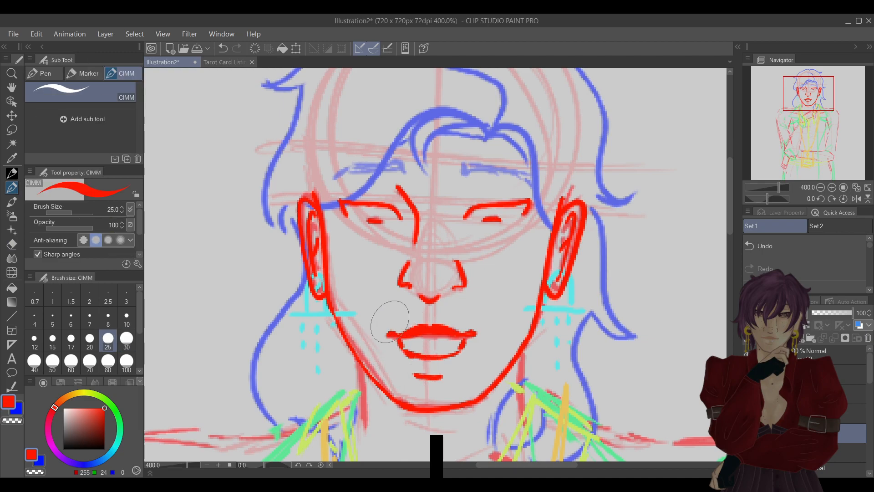
Compare the face with the different mouth versions by toggling their visibility.
{"action": "left_click", "coordinate": [747, 433]}
{"action": "left_click", "coordinate": [747, 433]}
{"action": "left_click", "coordinate": [747, 433]}
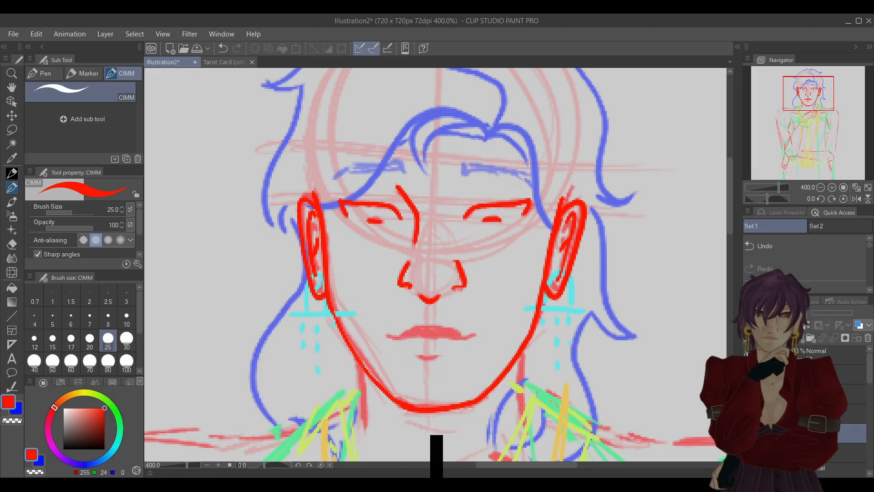
{"action": "left_click", "coordinate": [747, 433]}
{"action": "left_click_drag", "start_coordinate": [400, 338], "coordinate": [420, 357]}
{"action": "left_click_drag", "start_coordinate": [465, 338], "coordinate": [439, 358]}
{"action": "left_click_drag", "start_coordinate": [415, 375], "coordinate": [442, 377]}
{"action": "left_click", "coordinate": [747, 433]}
{"action": "left_click", "coordinate": [747, 433]}
{"action": "left_click", "coordinate": [747, 433]}
{"action": "left_click", "coordinate": [747, 433]}
{"action": "left_click", "coordinate": [747, 433]}
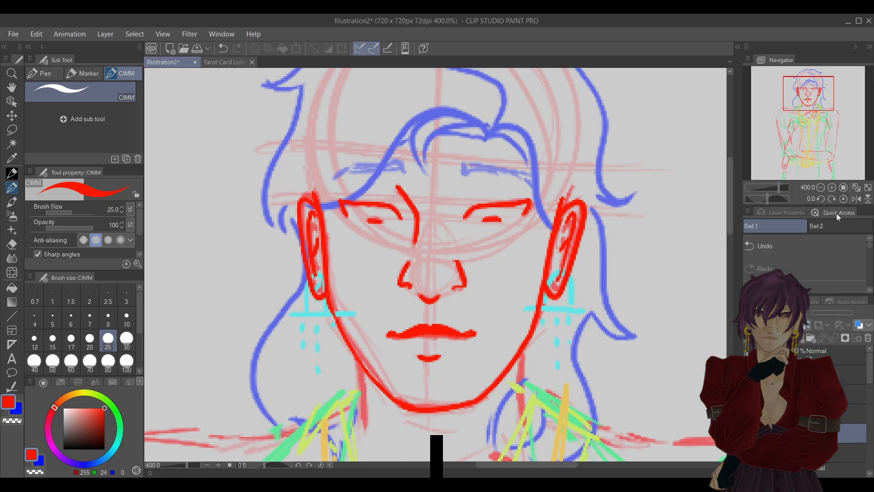
{"action": "left_click", "coordinate": [747, 433]}
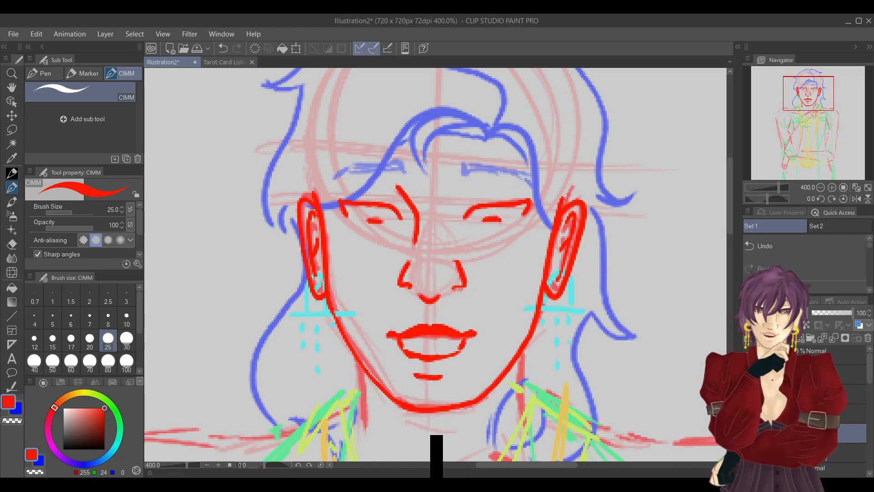
Erase the lower lip with the hard eraser and draw two short angled strokes under the mouth corners to restart it.
{"action": "key", "text": "e"}
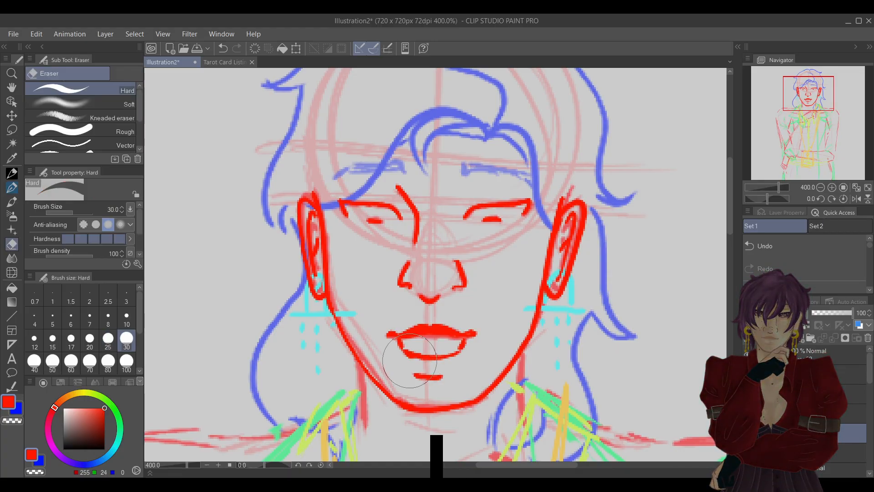
{"action": "mouse_move", "coordinate": [404, 349]}
{"action": "left_mouse_down"}
{"action": "mouse_move", "coordinate": [460, 361]}
{"action": "mouse_move", "coordinate": [467, 350]}
{"action": "left_mouse_up"}
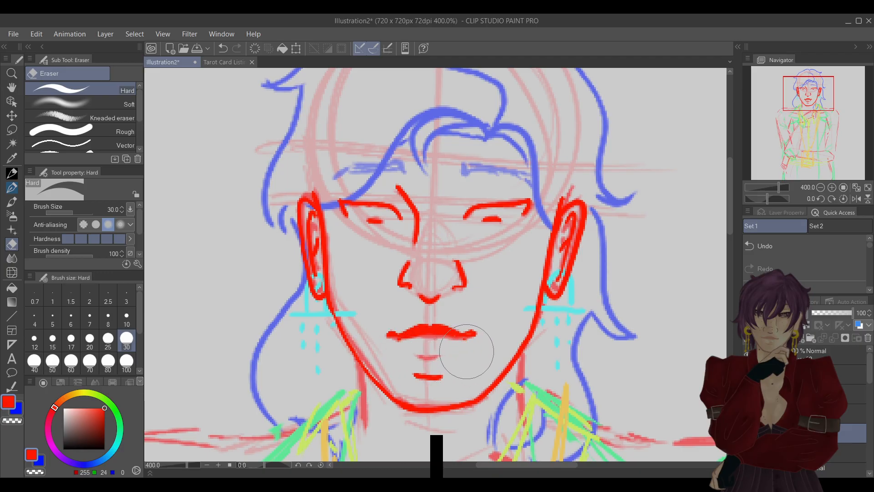
{"action": "key", "text": "p"}
{"action": "left_click", "coordinate": [832, 187]}
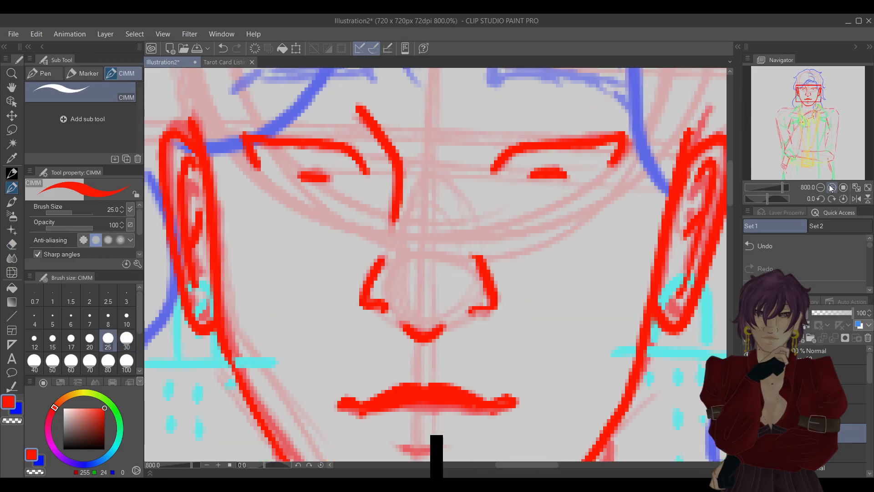
{"action": "left_click_drag", "start_coordinate": [370, 412], "coordinate": [386, 425]}
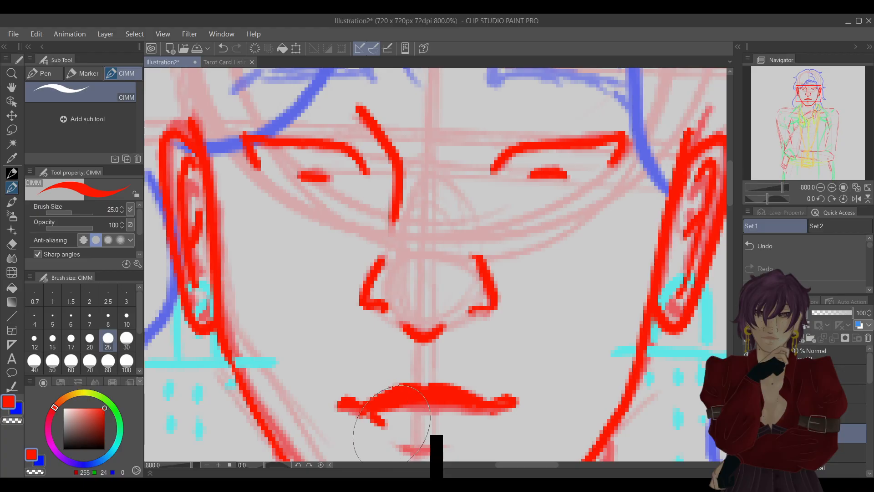
{"action": "left_click_drag", "start_coordinate": [492, 412], "coordinate": [477, 430]}
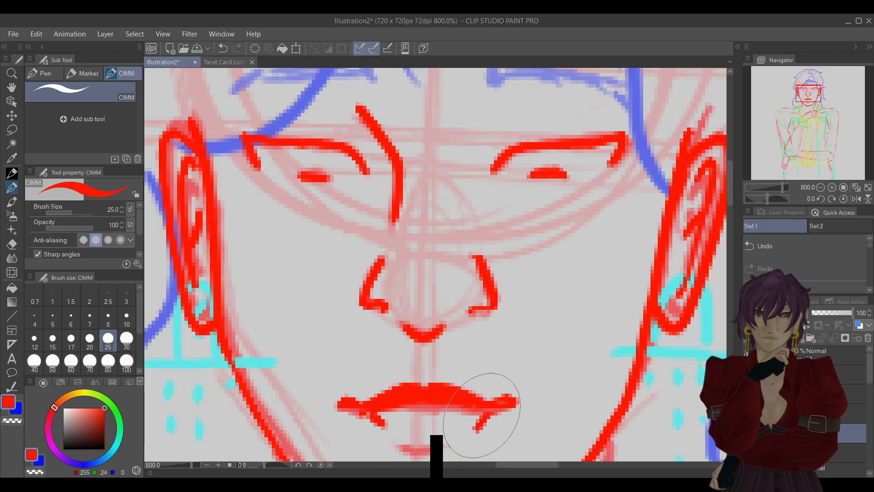
Redraw the lower lip's curve between the corner strokes, undoing unsatisfactory strokes and drawing one side with the canvas flipped horizontally.
{"action": "left_click_drag", "start_coordinate": [809, 95], "coordinate": [809, 97]}
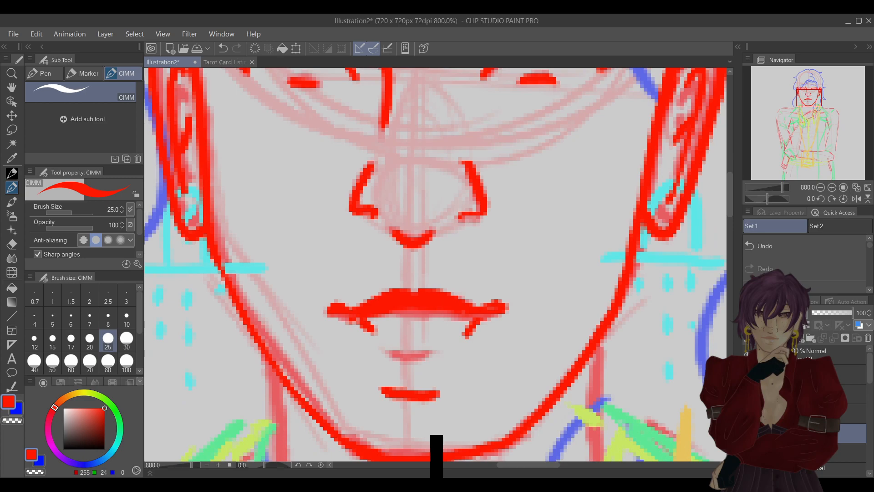
{"action": "mouse_move", "coordinate": [378, 336]}
{"action": "left_mouse_down"}
{"action": "mouse_move", "coordinate": [412, 348]}
{"action": "mouse_move", "coordinate": [463, 342]}
{"action": "left_mouse_up"}
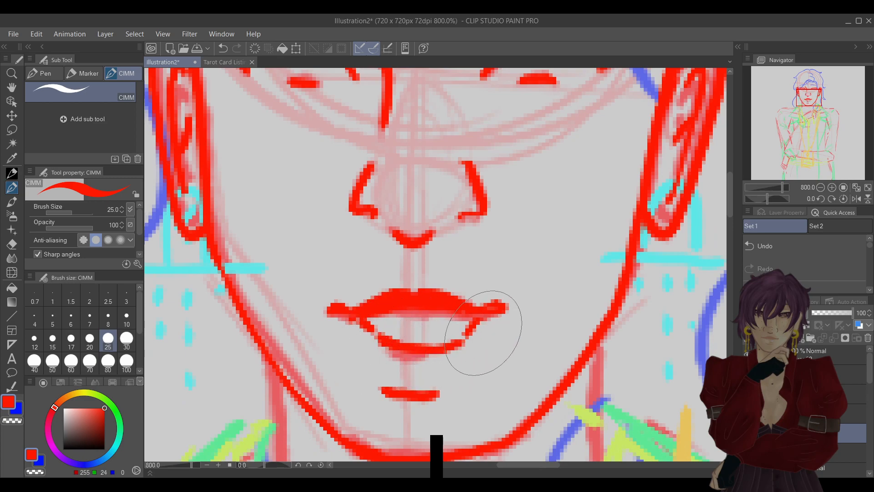
{"action": "left_click", "coordinate": [796, 243]}
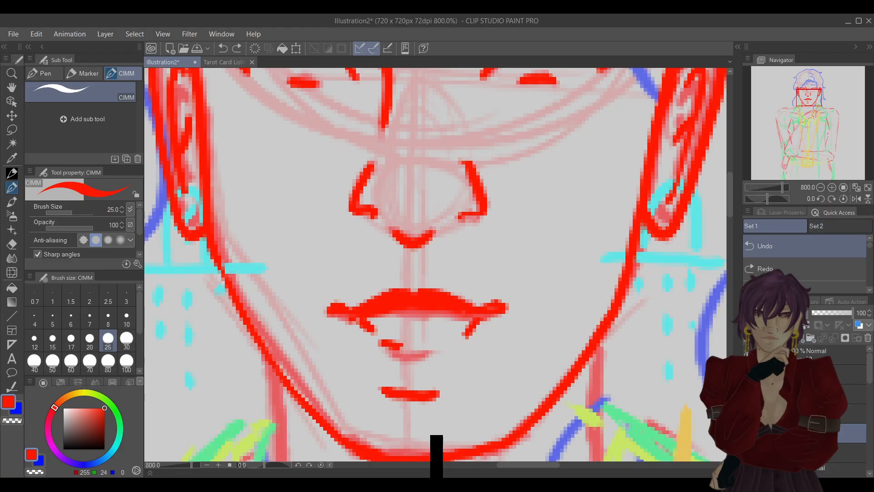
{"action": "left_click_drag", "start_coordinate": [472, 322], "coordinate": [432, 349]}
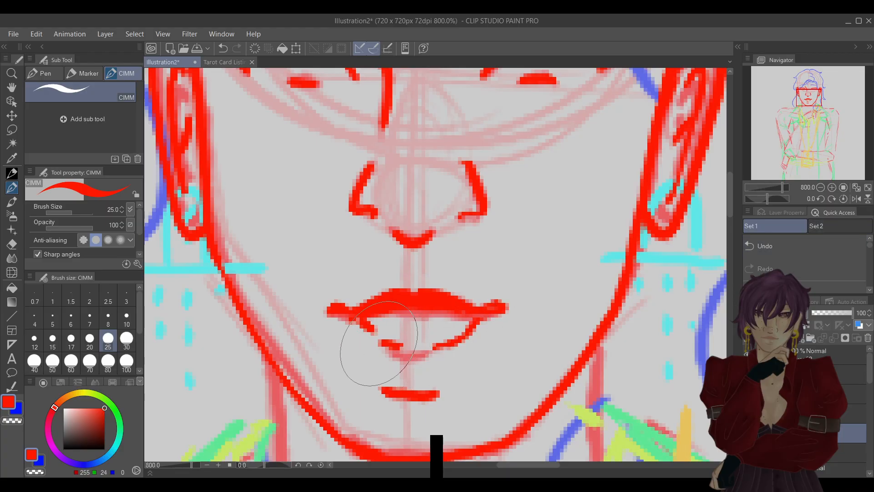
{"action": "left_click_drag", "start_coordinate": [379, 334], "coordinate": [415, 347]}
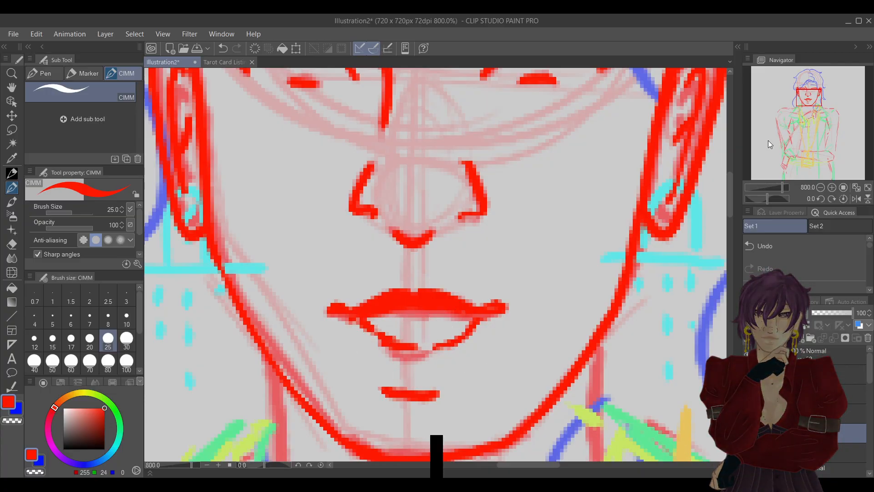
{"action": "key", "text": "ctrl+z"}
{"action": "key", "text": "ctrl+z"}
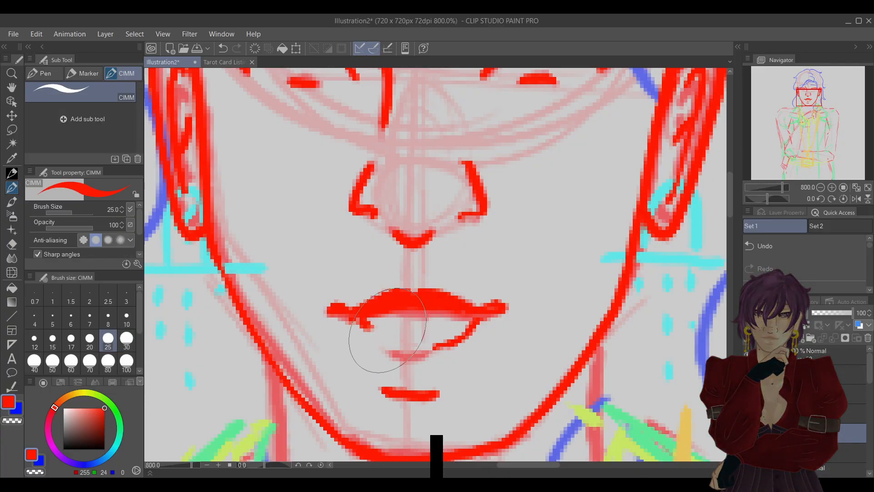
{"action": "left_click", "coordinate": [856, 198]}
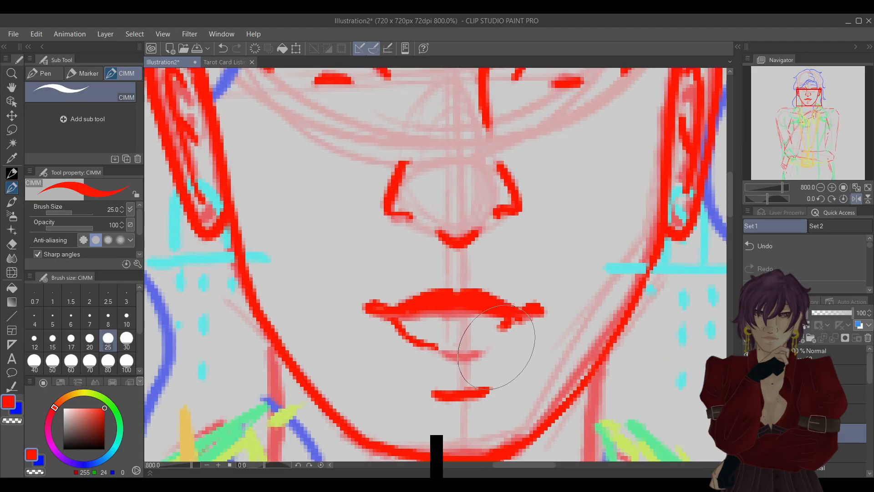
{"action": "mouse_move", "coordinate": [501, 327]}
{"action": "left_mouse_down"}
{"action": "mouse_move", "coordinate": [479, 349]}
{"action": "mouse_move", "coordinate": [462, 349]}
{"action": "mouse_move", "coordinate": [479, 349]}
{"action": "left_mouse_up"}
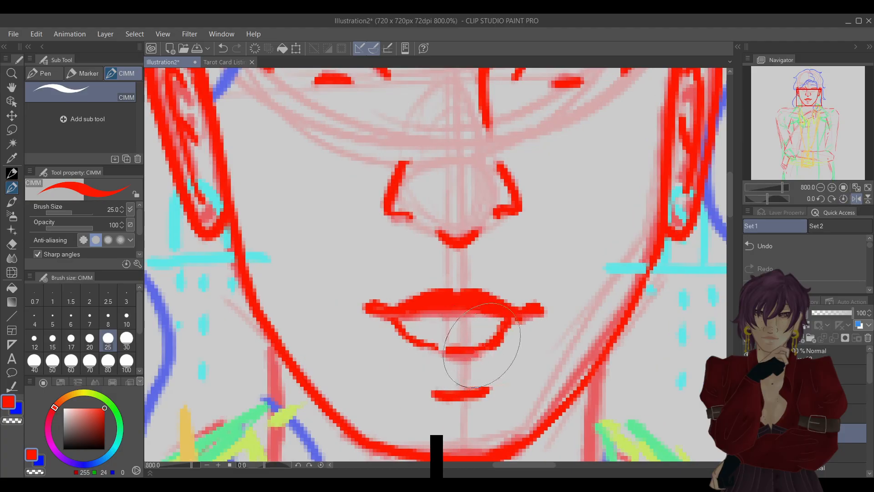
Restore the canvas from its flipped view and join the lower lip's two halves with small pen and eraser touch-ups.
{"action": "left_click", "coordinate": [845, 198]}
{"action": "key", "text": "e"}
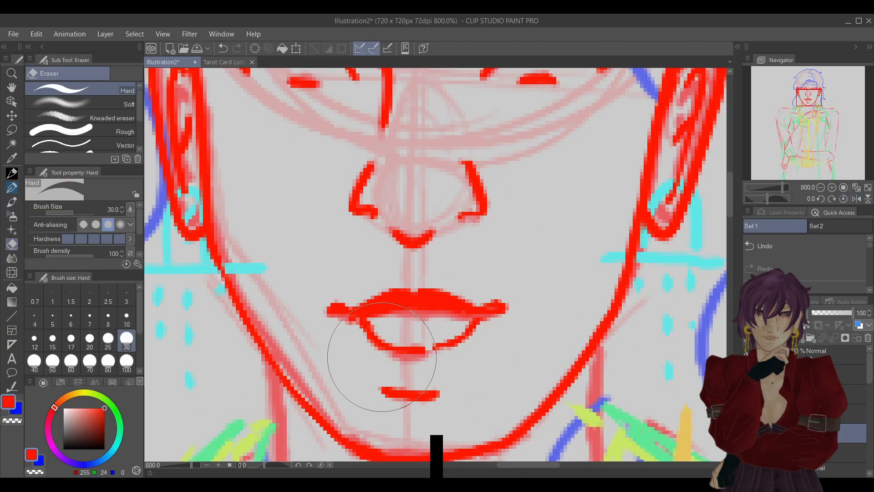
{"action": "key", "text": "p"}
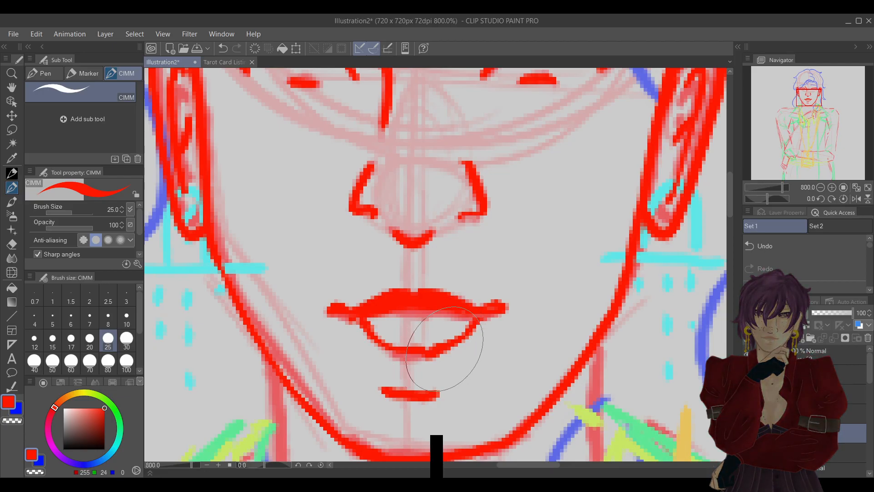
{"action": "key", "text": "e"}
{"action": "key", "text": "p"}
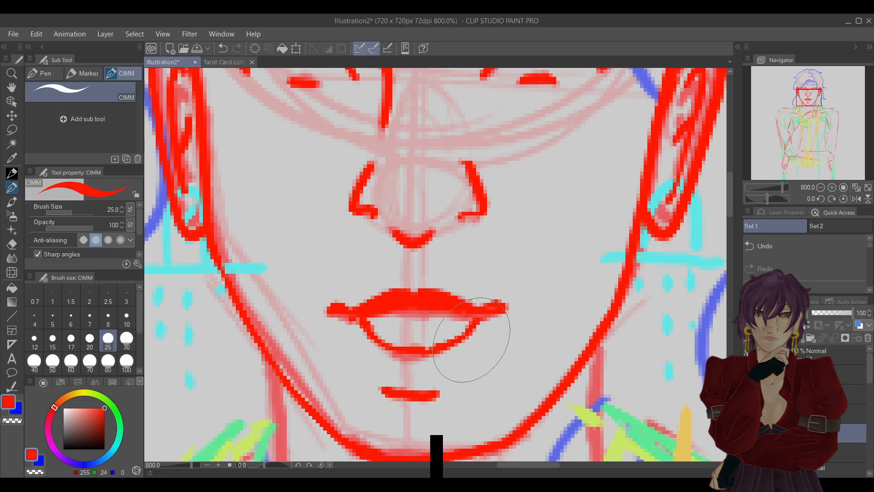
Lasso one half of the lower lip's curve, shift it slightly outward with a transform, and clear the selection.
{"action": "left_click", "coordinate": [11, 130]}
{"action": "left_click_drag", "start_coordinate": [412, 343], "coordinate": [370, 356]}
{"action": "left_click_drag", "start_coordinate": [382, 312], "coordinate": [396, 315]}
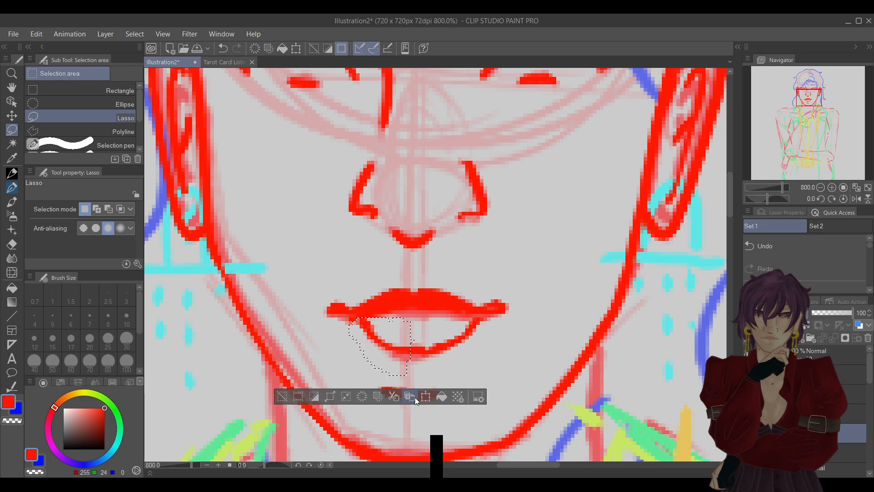
{"action": "key", "text": "ctrl+t"}
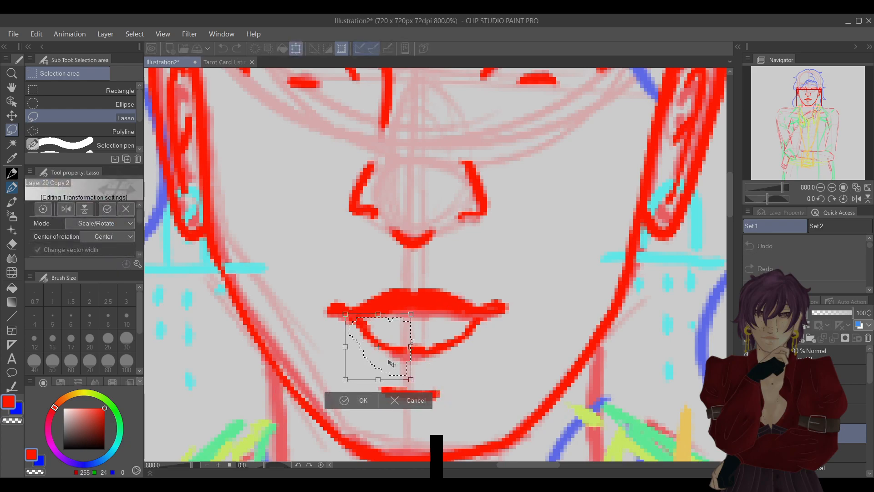
{"action": "left_click_drag", "start_coordinate": [389, 363], "coordinate": [389, 366]}
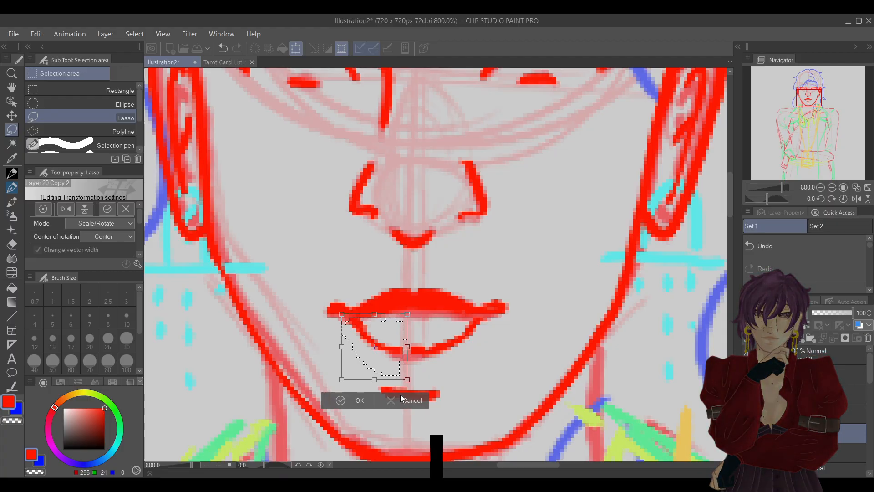
{"action": "left_click", "coordinate": [364, 402]}
{"action": "left_click", "coordinate": [283, 386]}
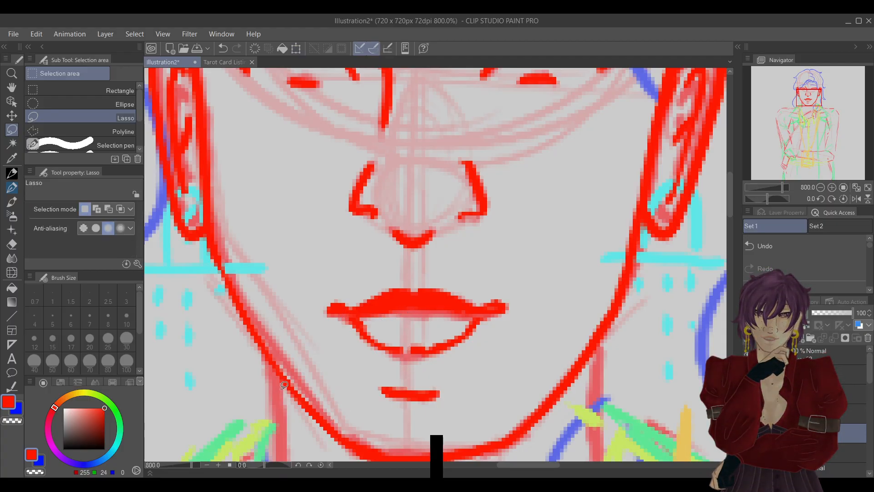
Remove the leftover fragment at the lower lip's middle and redraw the join as a smooth curve, trimming it with the hard eraser.
{"action": "mouse_move", "coordinate": [411, 342]}
{"action": "left_mouse_down"}
{"action": "mouse_move", "coordinate": [416, 361]}
{"action": "mouse_move", "coordinate": [434, 351]}
{"action": "mouse_move", "coordinate": [433, 339]}
{"action": "mouse_move", "coordinate": [412, 340]}
{"action": "left_mouse_up"}
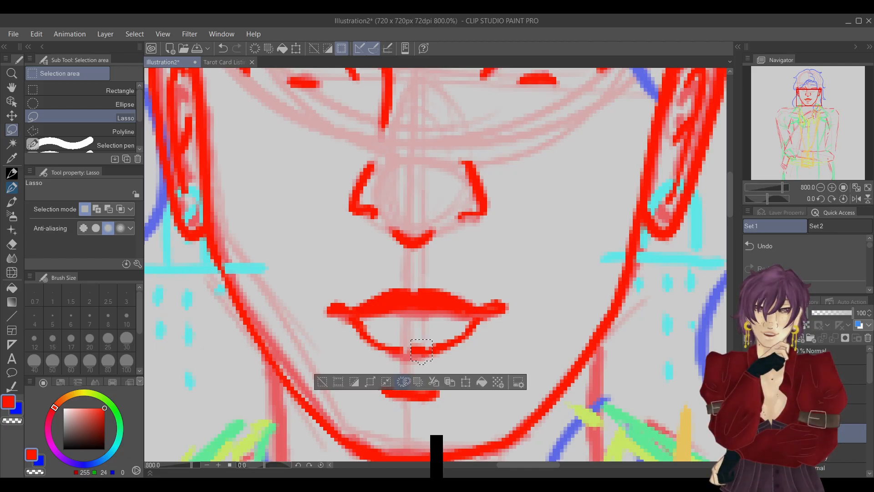
{"action": "key", "text": "ctrl+d"}
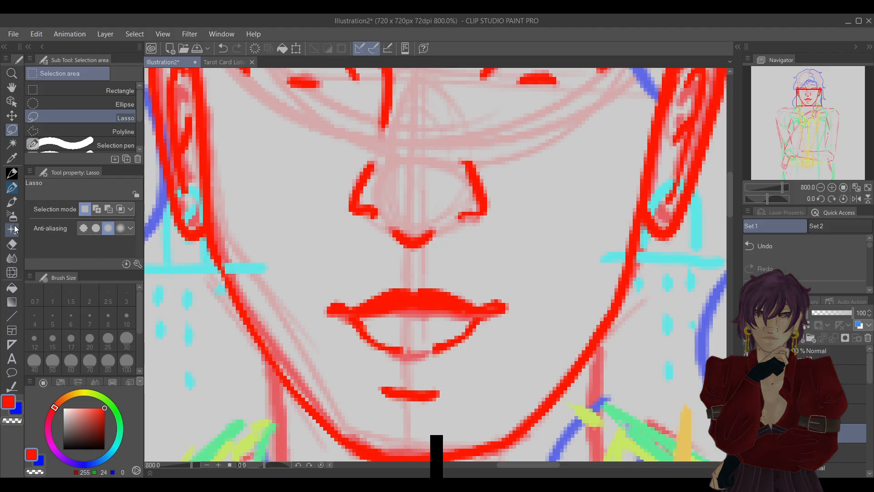
{"action": "key", "text": "p"}
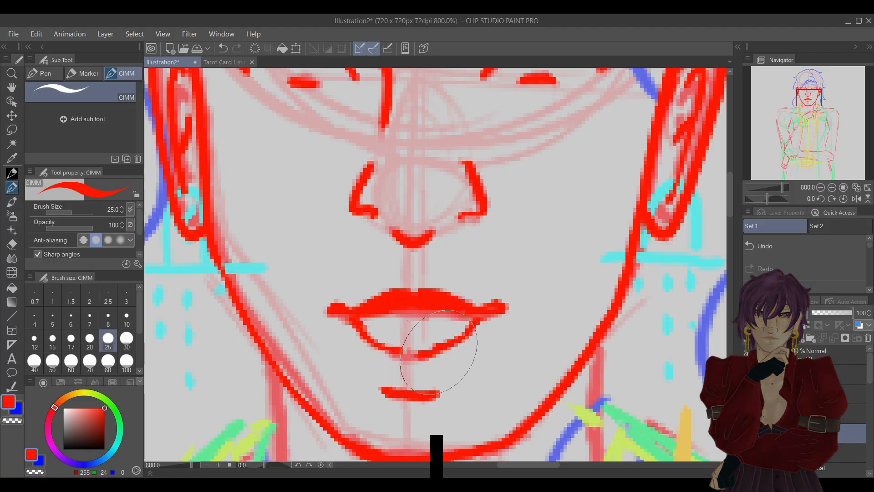
{"action": "left_click_drag", "start_coordinate": [421, 351], "coordinate": [398, 349]}
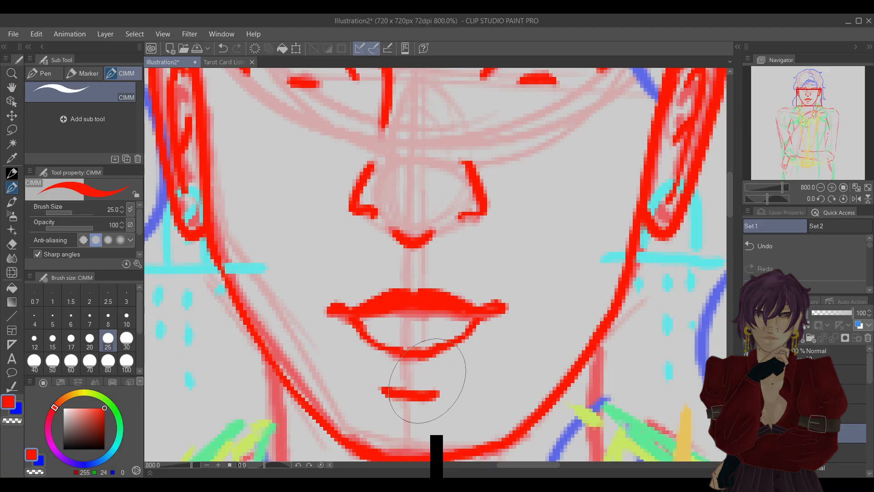
{"action": "key", "text": "e"}
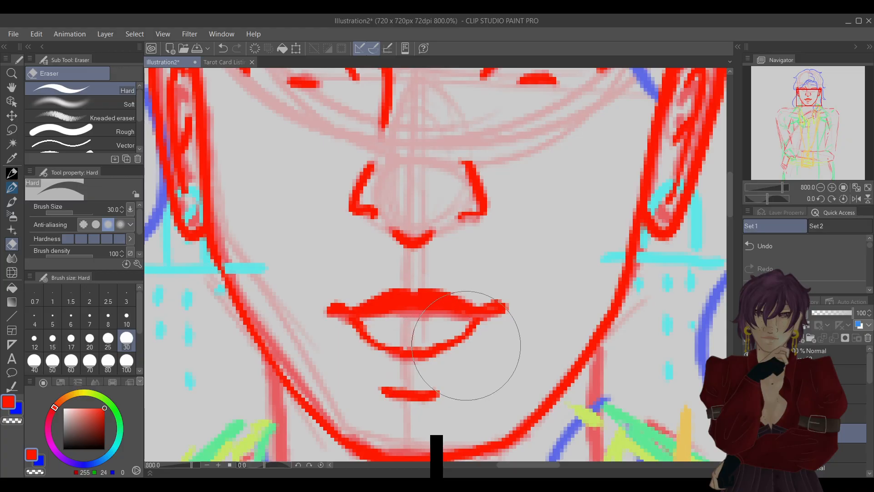
{"action": "key", "text": "p"}
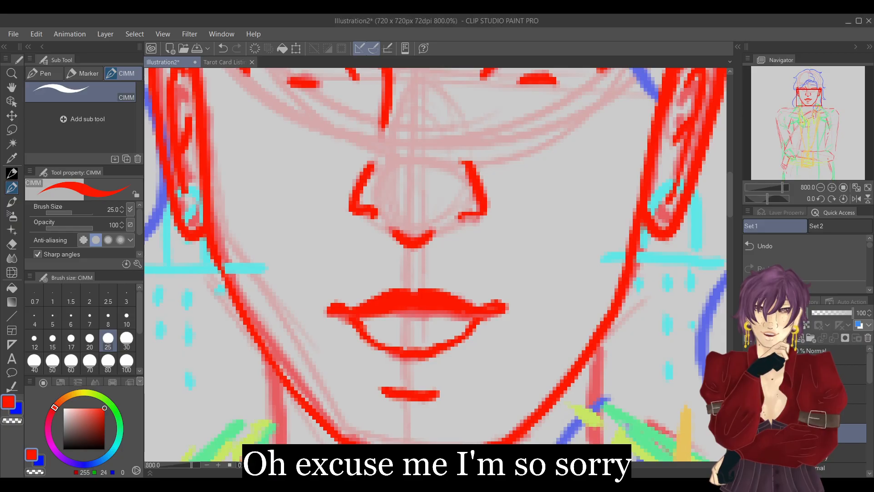
Compare the redrawn mouth with the other mouth version on the whole face by toggling layer visibility.
{"action": "left_click", "coordinate": [820, 188]}
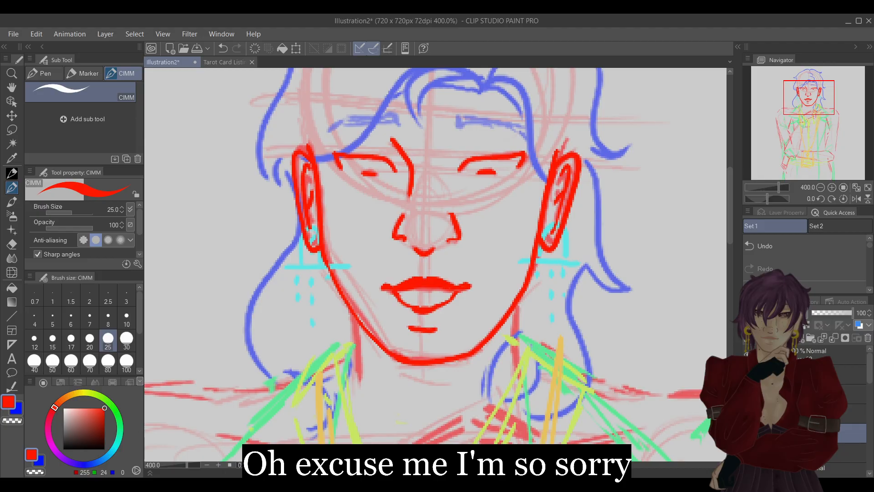
{"action": "key", "text": "ctrl+z"}
{"action": "key", "text": "ctrl+z"}
{"action": "key", "text": "ctrl+z"}
{"action": "left_click", "coordinate": [748, 433]}
{"action": "left_click", "coordinate": [748, 433]}
{"action": "left_click", "coordinate": [747, 433]}
{"action": "left_click", "coordinate": [747, 433]}
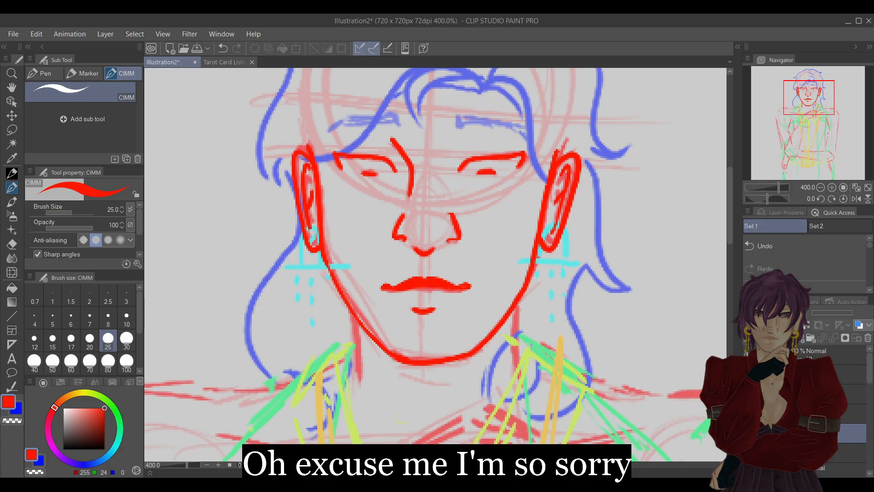
{"action": "left_click", "coordinate": [748, 433]}
{"action": "left_click", "coordinate": [748, 433]}
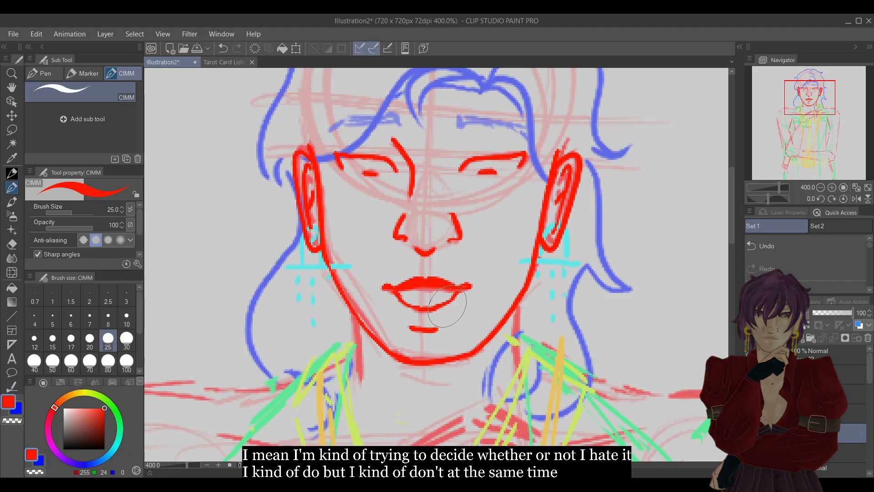
Try adding horizontal strokes and a small curve inside the lower lip, and undo them.
{"action": "left_click", "coordinate": [831, 188]}
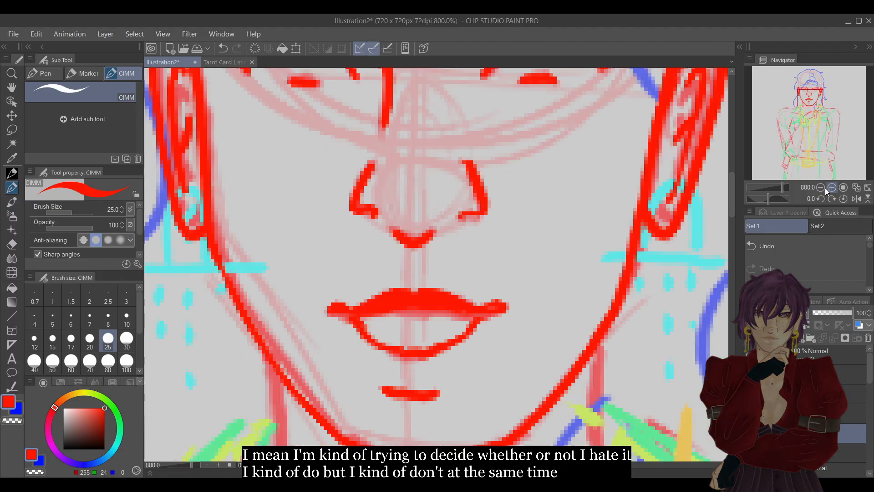
{"action": "left_click_drag", "start_coordinate": [364, 326], "coordinate": [471, 326]}
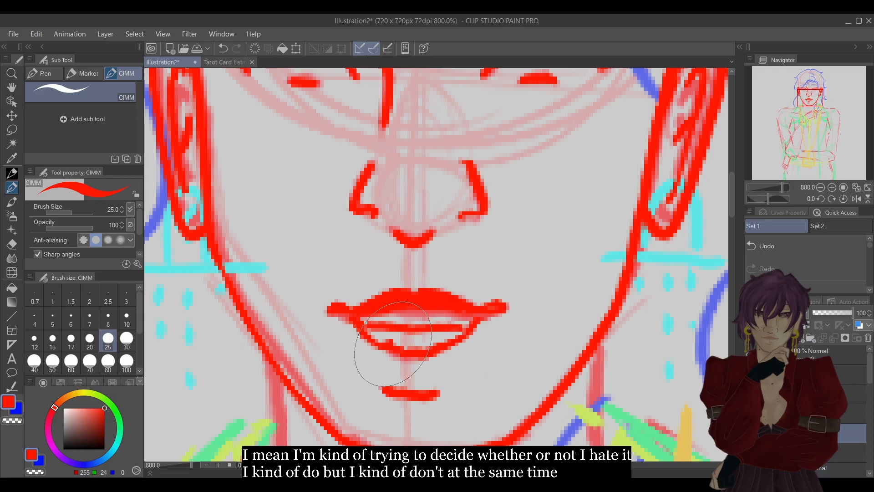
{"action": "left_click_drag", "start_coordinate": [386, 348], "coordinate": [438, 345]}
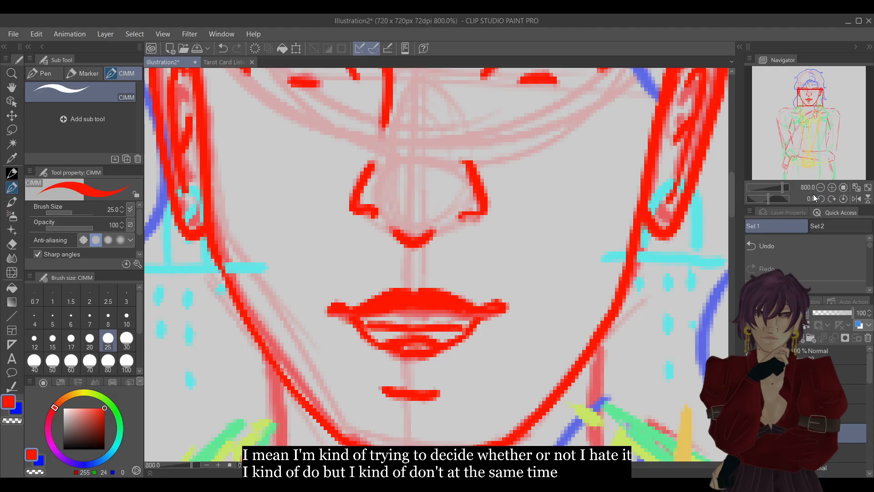
{"action": "key", "text": "ctrl+z"}
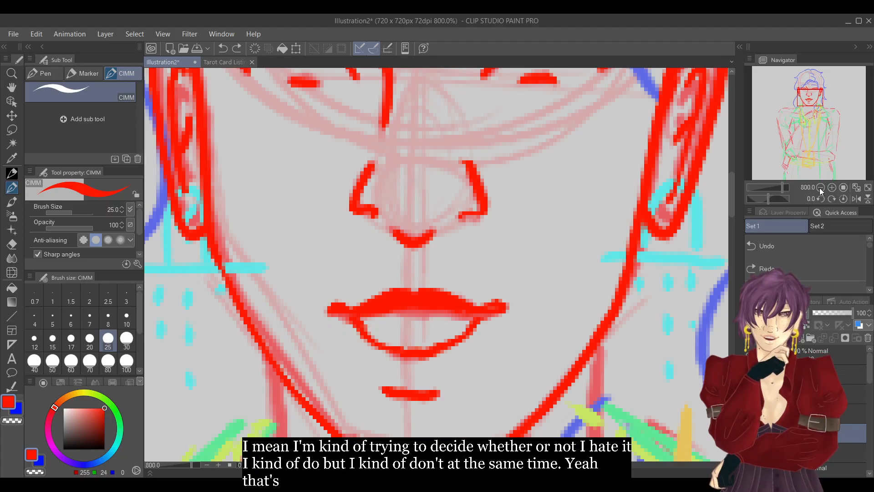
Examine the mouth variants at head-and-shoulders scale by switching their layers on and off.
{"action": "left_click_drag", "start_coordinate": [790, 187], "coordinate": [778, 191]}
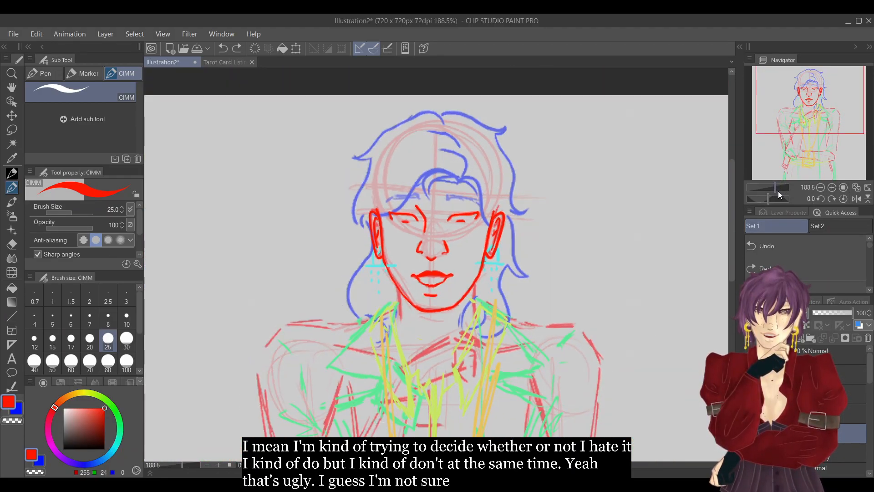
{"action": "left_click", "coordinate": [750, 433]}
{"action": "left_click", "coordinate": [750, 453]}
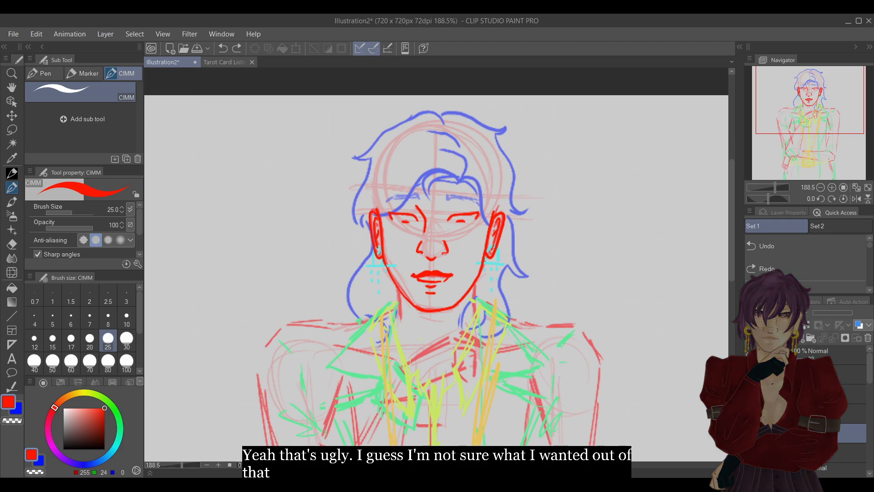
{"action": "left_click", "coordinate": [750, 452]}
{"action": "left_click", "coordinate": [750, 453]}
{"action": "key", "text": "ctrl+z"}
{"action": "key", "text": "ctrl+z"}
{"action": "key", "text": "ctrl+z"}
{"action": "key", "text": "ctrl+z"}
{"action": "key", "text": "ctrl+y"}
{"action": "key", "text": "ctrl+z"}
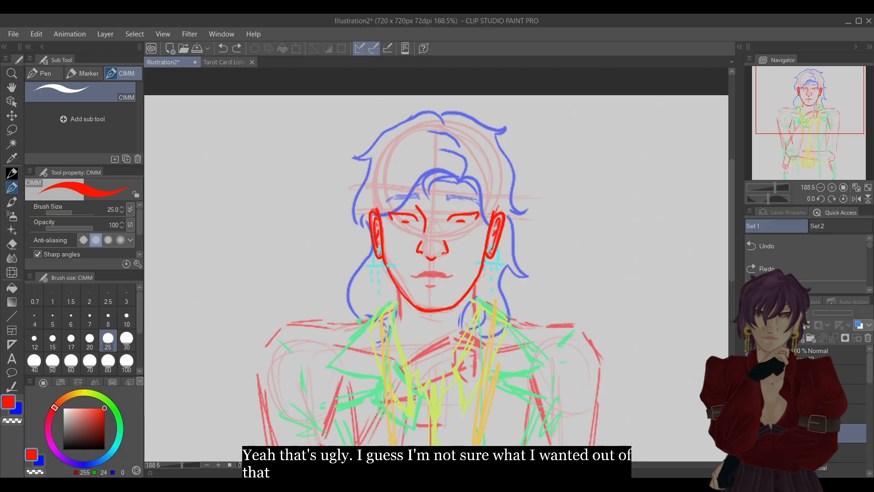
{"action": "key", "text": "ctrl+y"}
{"action": "key", "text": "ctrl+z"}
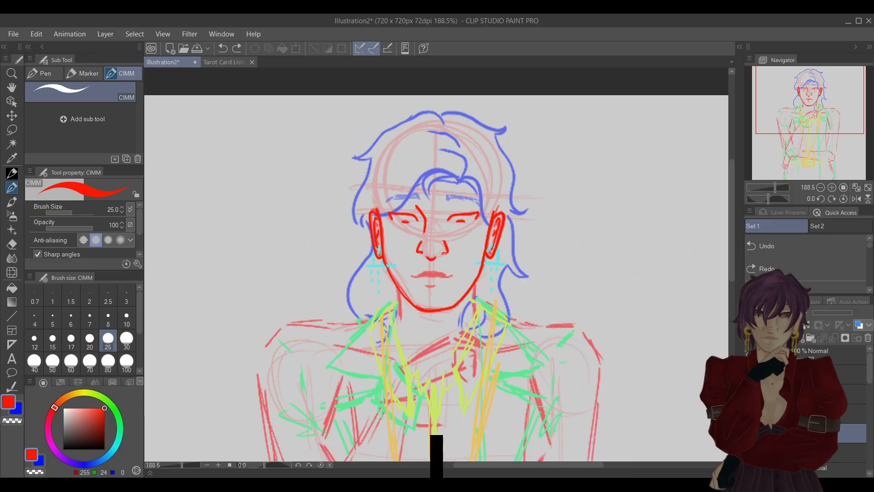
{"action": "key", "text": "ctrl+y"}
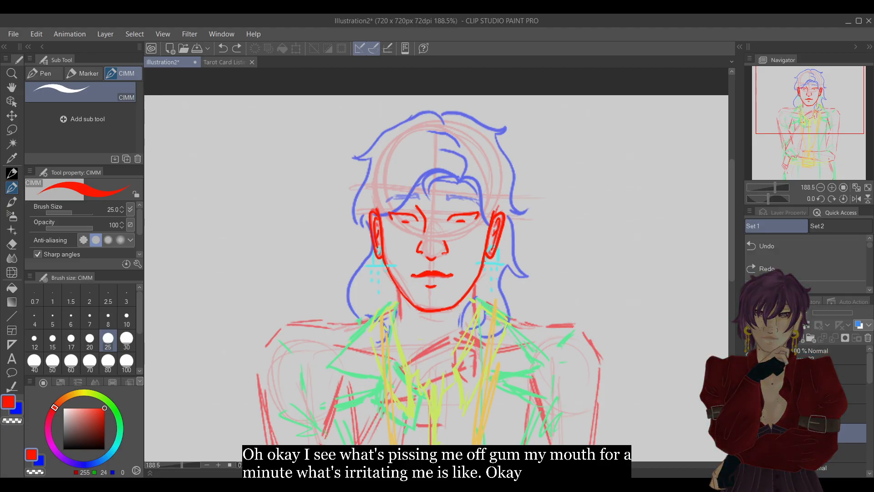
{"action": "left_click", "coordinate": [854, 433]}
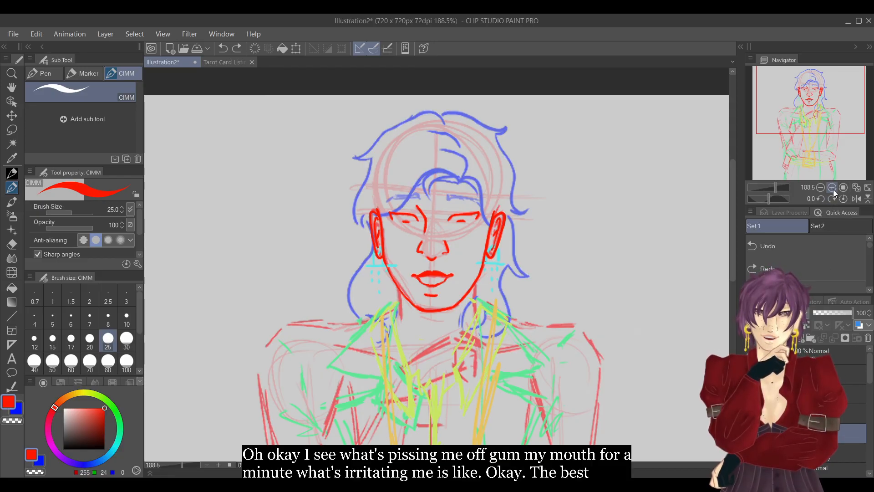
Erase the lower lip's curve and the short crease above the chin with the hard eraser, keeping the upper lip.
{"action": "left_click", "coordinate": [831, 188]}
{"action": "left_click", "coordinate": [830, 188]}
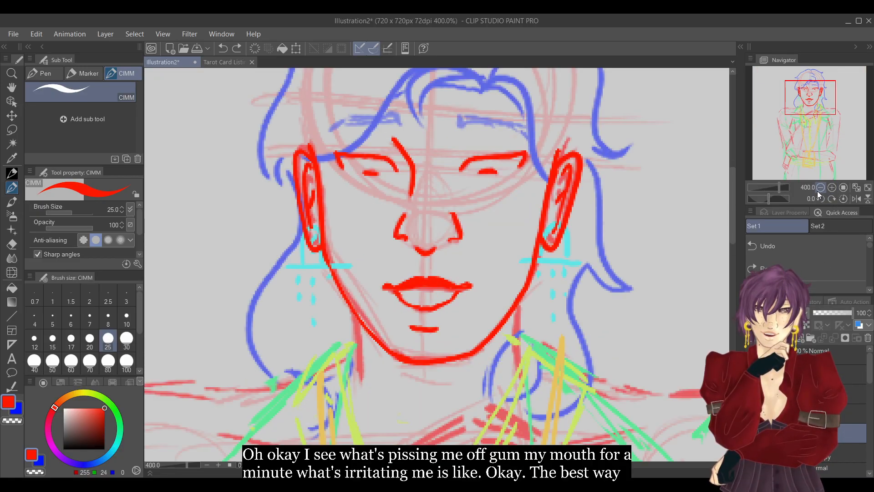
{"action": "key", "text": "e"}
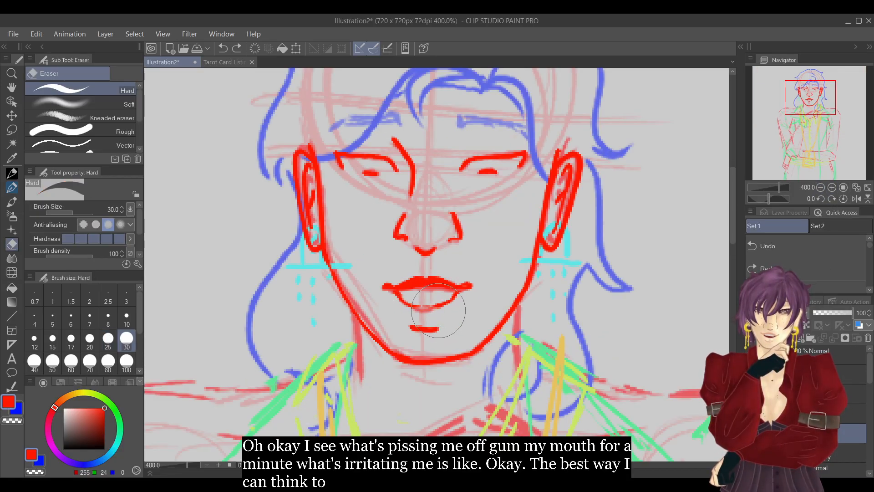
{"action": "mouse_move", "coordinate": [439, 308]}
{"action": "left_mouse_down"}
{"action": "mouse_move", "coordinate": [461, 297]}
{"action": "mouse_move", "coordinate": [420, 309]}
{"action": "mouse_move", "coordinate": [394, 297]}
{"action": "left_mouse_up"}
{"action": "key", "text": "p"}
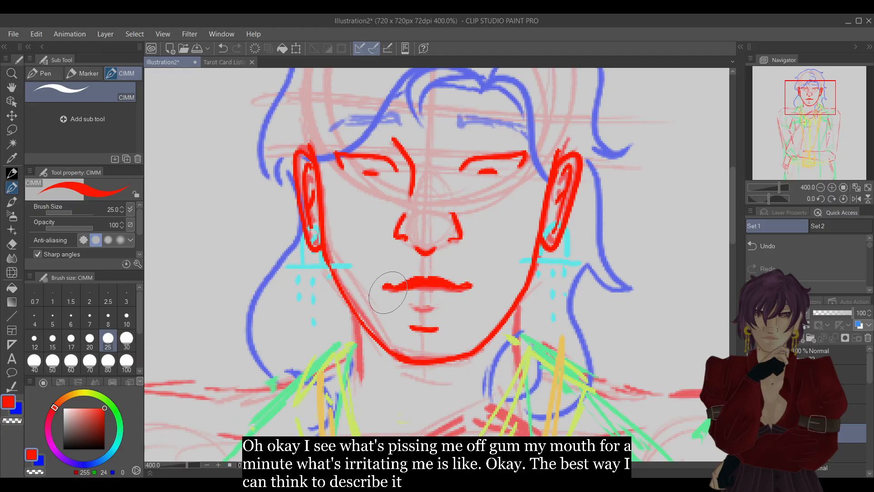
{"action": "key", "text": "e"}
{"action": "mouse_move", "coordinate": [437, 313]}
{"action": "left_mouse_down"}
{"action": "mouse_move", "coordinate": [417, 315]}
{"action": "mouse_move", "coordinate": [439, 308]}
{"action": "left_mouse_up"}
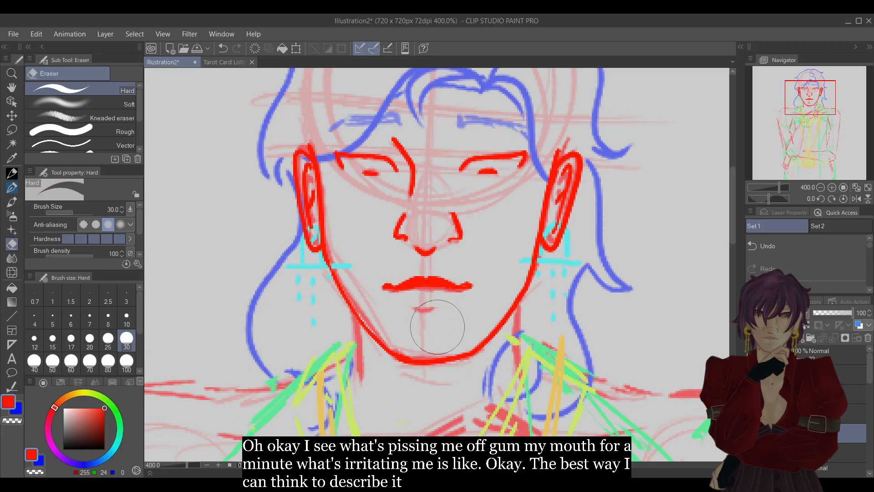
{"action": "key", "text": "p"}
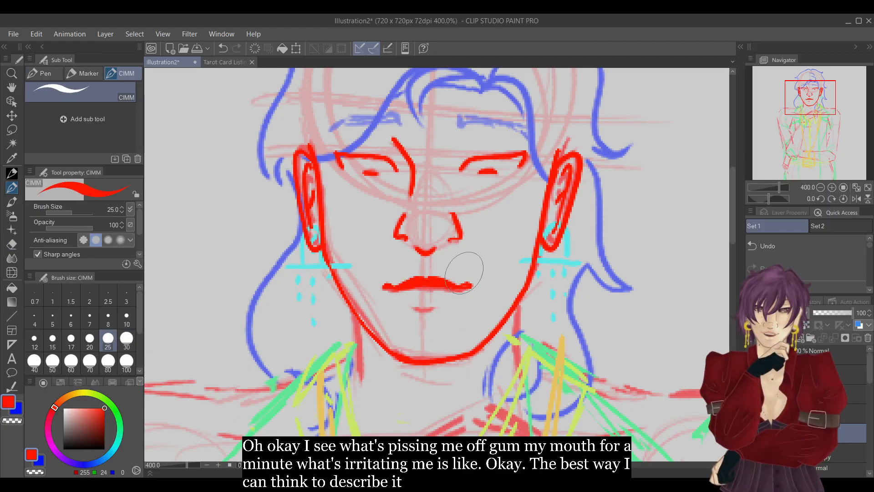
Erase the upper lip's outer tips and redraw both mouth corners so they angle downward.
{"action": "key", "text": "e"}
{"action": "mouse_move", "coordinate": [388, 287]}
{"action": "left_mouse_down"}
{"action": "mouse_move", "coordinate": [396, 288]}
{"action": "mouse_move", "coordinate": [387, 295]}
{"action": "left_mouse_up"}
{"action": "key", "text": "p"}
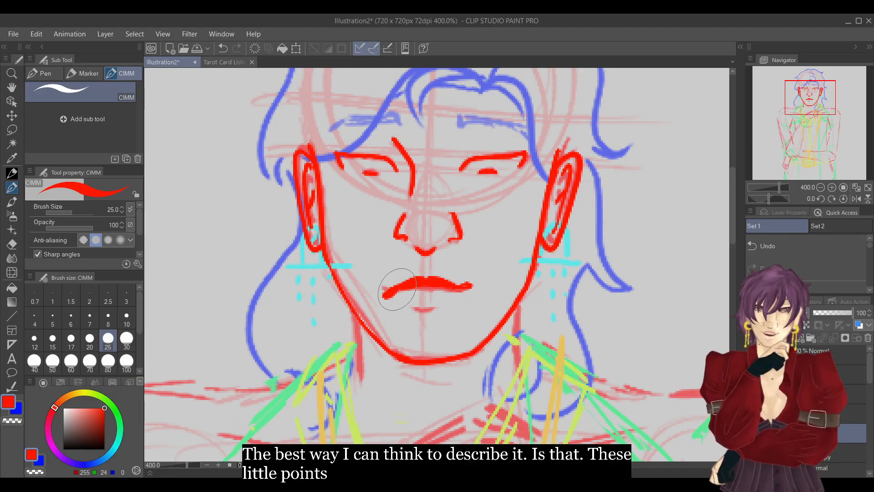
{"action": "left_click", "coordinate": [468, 289]}
{"action": "key", "text": "e"}
{"action": "left_click", "coordinate": [788, 247]}
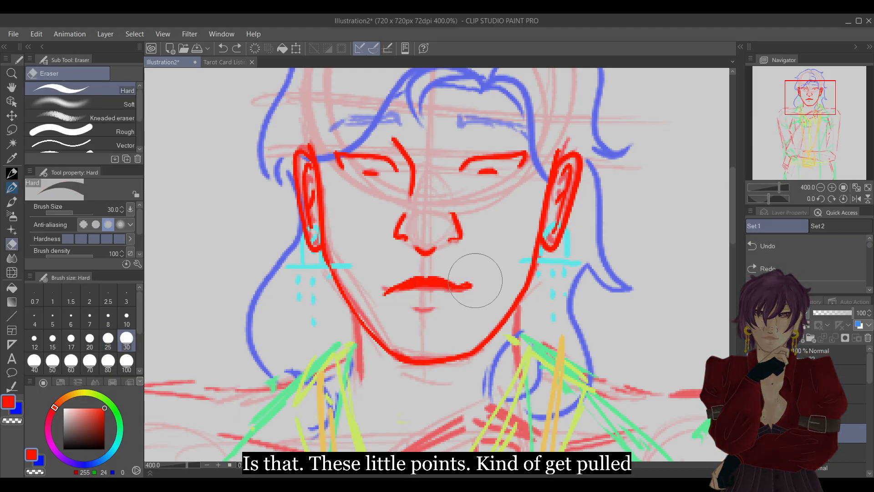
{"action": "left_click", "coordinate": [768, 269]}
{"action": "left_click_drag", "start_coordinate": [469, 292], "coordinate": [471, 285]}
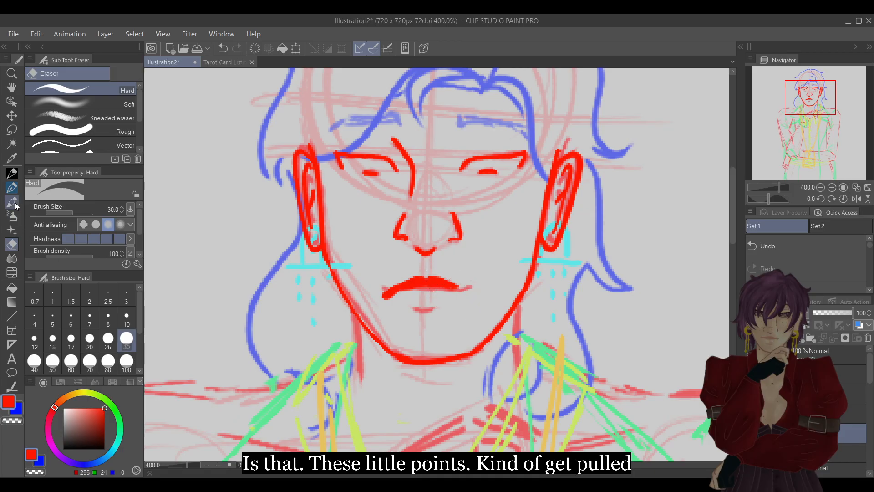
{"action": "left_click", "coordinate": [11, 187]}
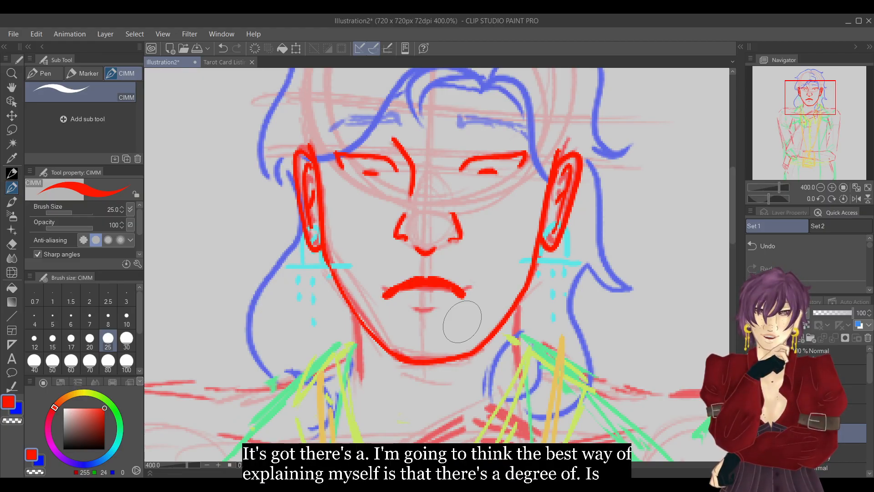
Undo the downward-angled mouth corners back to the upper lip with its horizontal tips.
{"action": "left_click", "coordinate": [809, 248]}
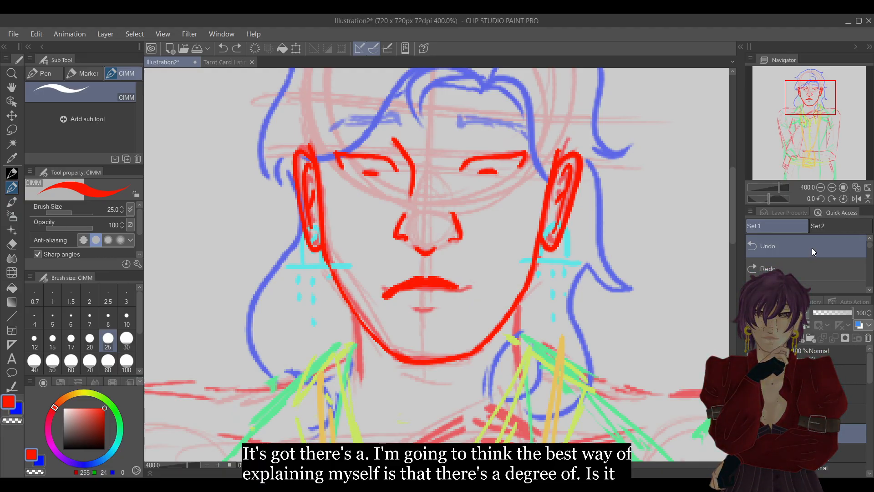
{"action": "left_click", "coordinate": [814, 247]}
{"action": "left_click", "coordinate": [816, 249]}
{"action": "left_click", "coordinate": [816, 248]}
{"action": "left_click", "coordinate": [817, 248]}
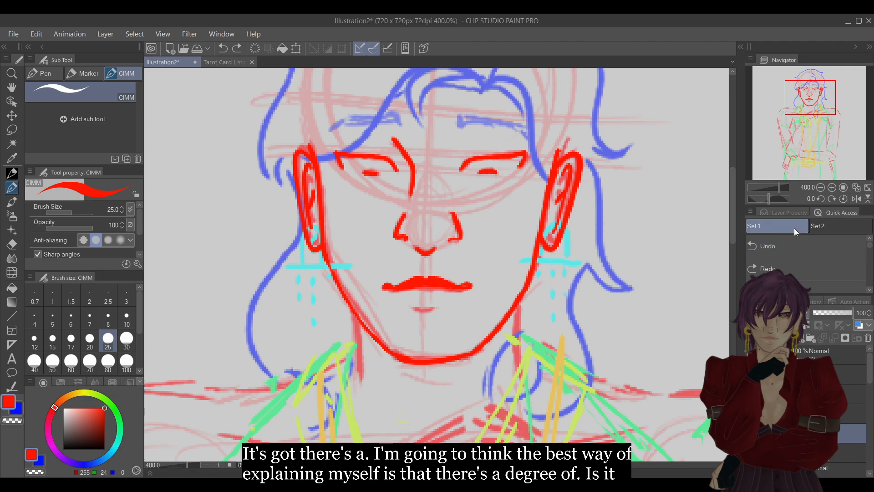
Erase the horizontal tips at both ends of the upper lip with the hard eraser.
{"action": "key", "text": "e"}
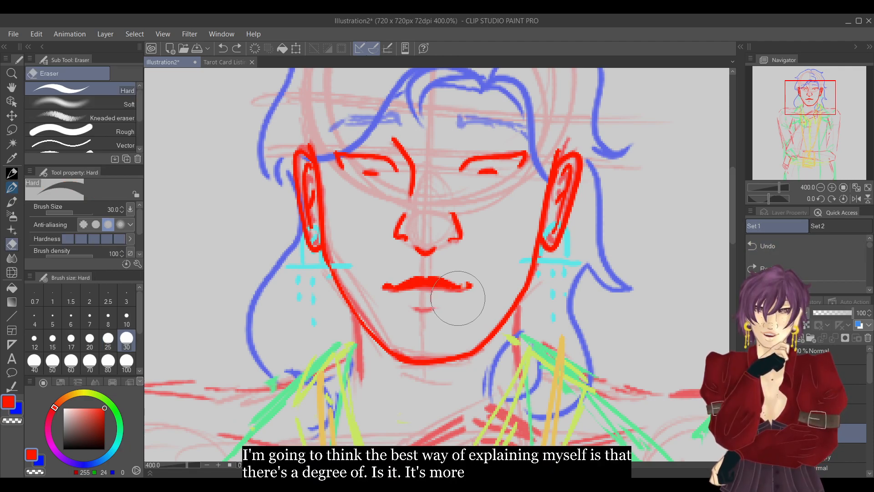
{"action": "left_click_drag", "start_coordinate": [462, 283], "coordinate": [466, 290]}
{"action": "key", "text": "p"}
{"action": "key", "text": "e"}
{"action": "left_click_drag", "start_coordinate": [388, 281], "coordinate": [382, 297]}
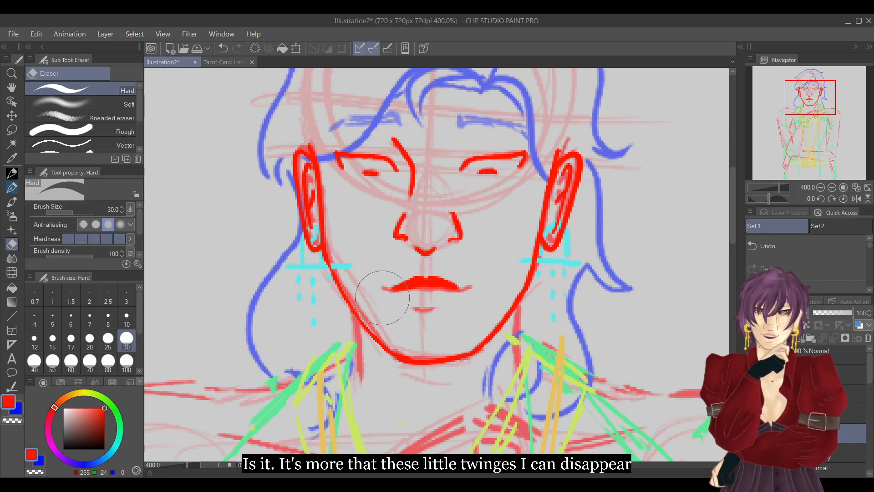
Draw short lower lip sides curving down from the mouth corners, and remove the trial bottom curve and the crease above the chin.
{"action": "key", "text": "p"}
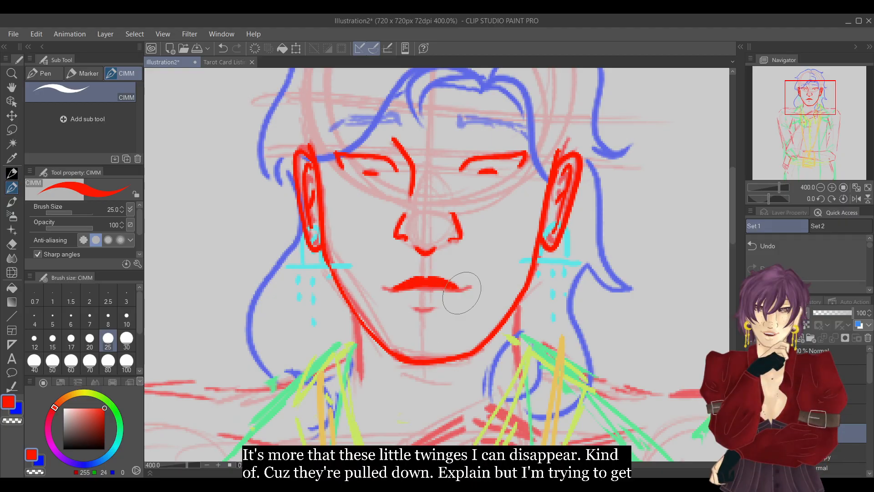
{"action": "left_click", "coordinate": [790, 248]}
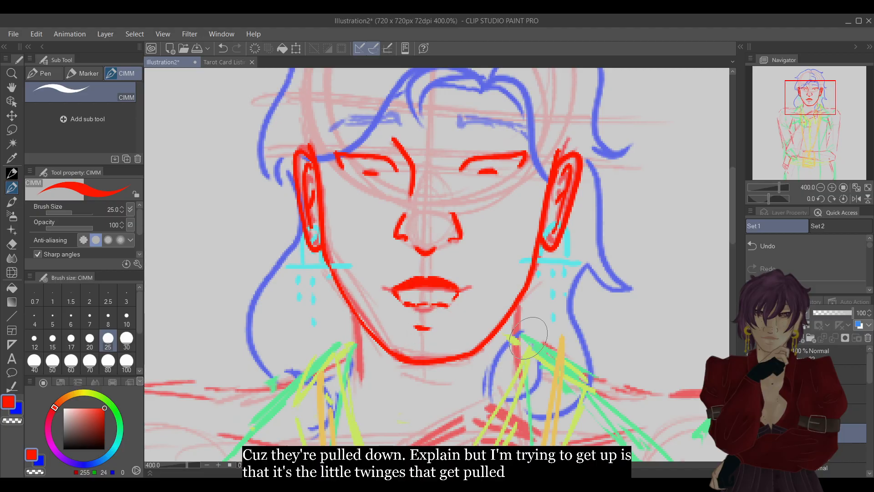
{"action": "left_click", "coordinate": [786, 248]}
{"action": "left_click", "coordinate": [792, 250]}
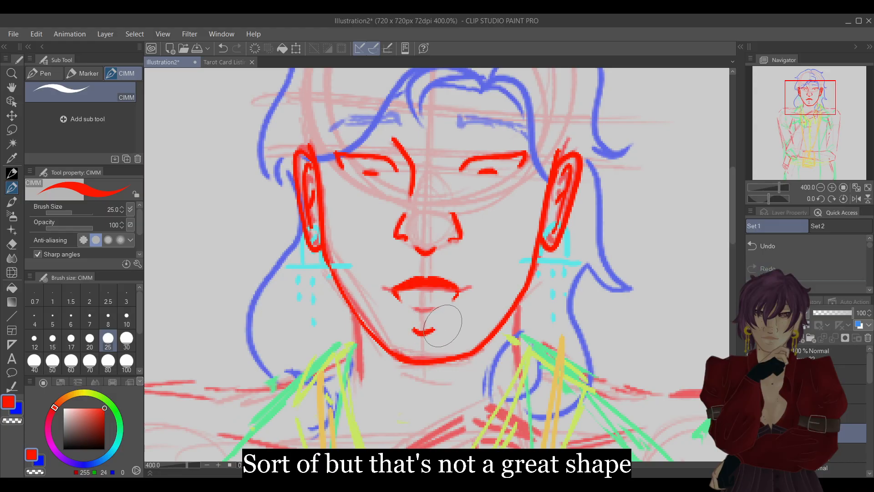
{"action": "key", "text": "e"}
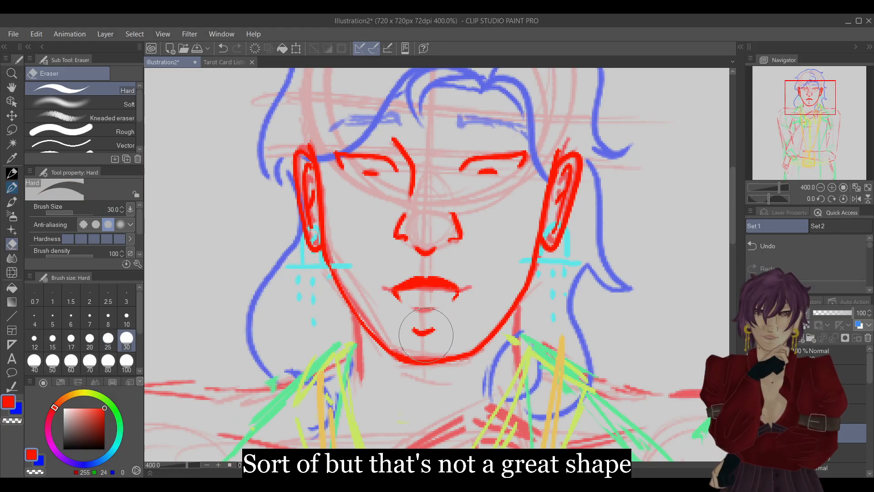
{"action": "left_click_drag", "start_coordinate": [441, 314], "coordinate": [421, 331]}
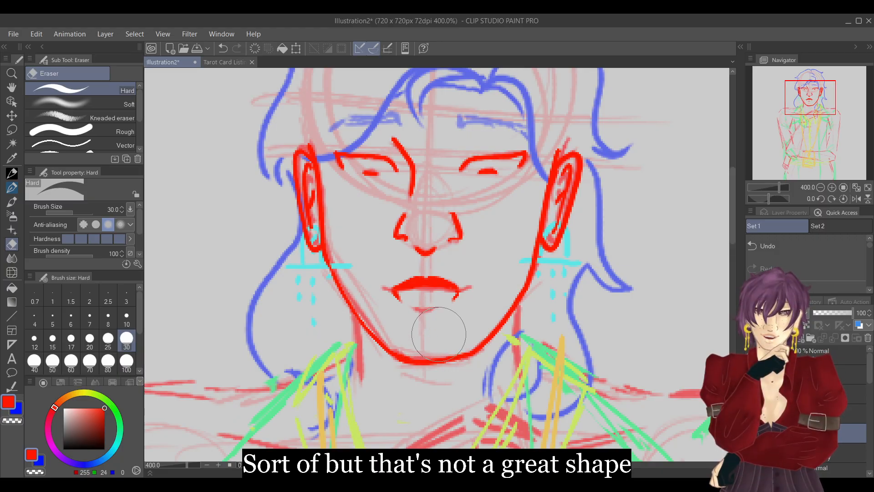
Draw the lower lip's bottom curve with a short crease beneath it, and raise the upper lip into two peaks.
{"action": "key", "text": "p"}
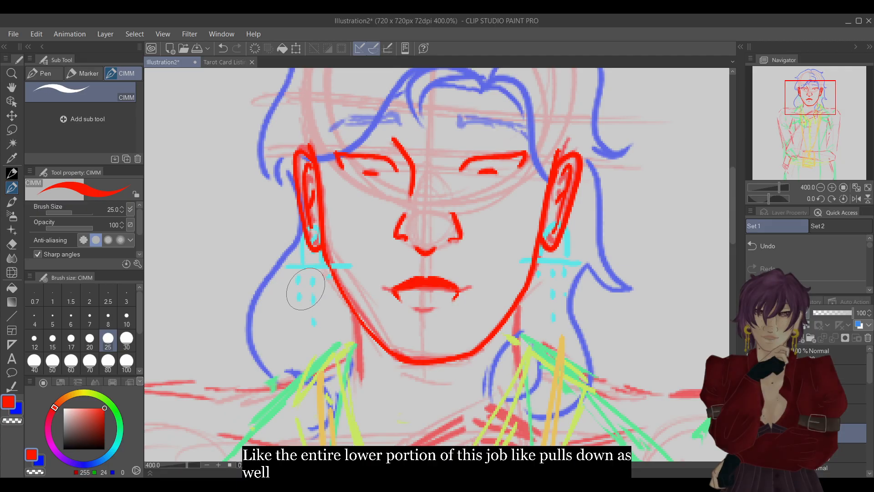
{"action": "left_click", "coordinate": [831, 188]}
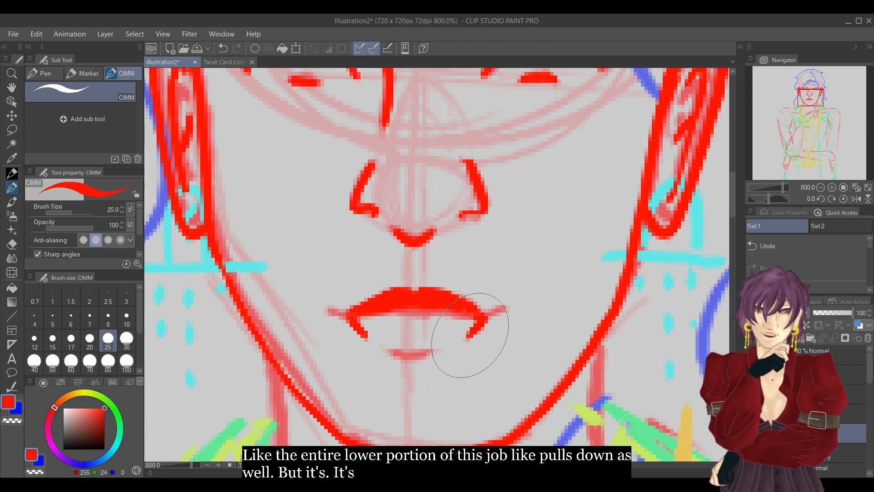
{"action": "mouse_move", "coordinate": [355, 321]}
{"action": "left_mouse_down"}
{"action": "mouse_move", "coordinate": [383, 360]}
{"action": "mouse_move", "coordinate": [469, 337]}
{"action": "left_mouse_up"}
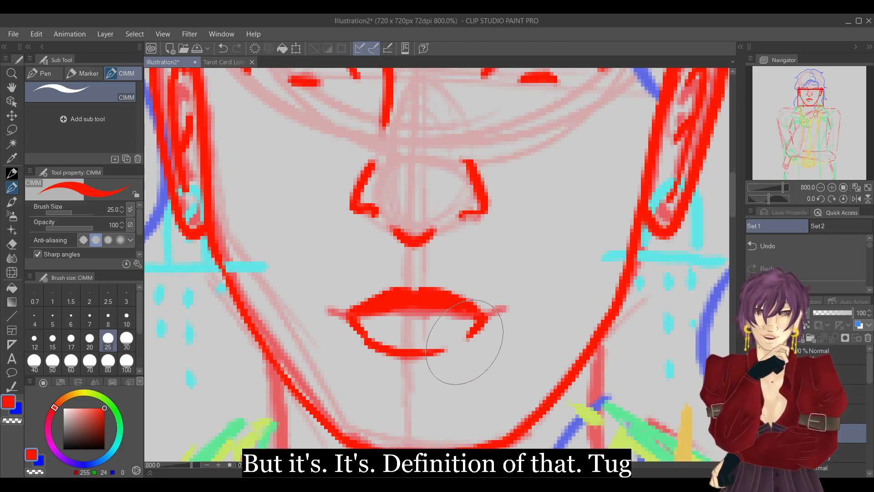
{"action": "left_click_drag", "start_coordinate": [393, 394], "coordinate": [430, 401]}
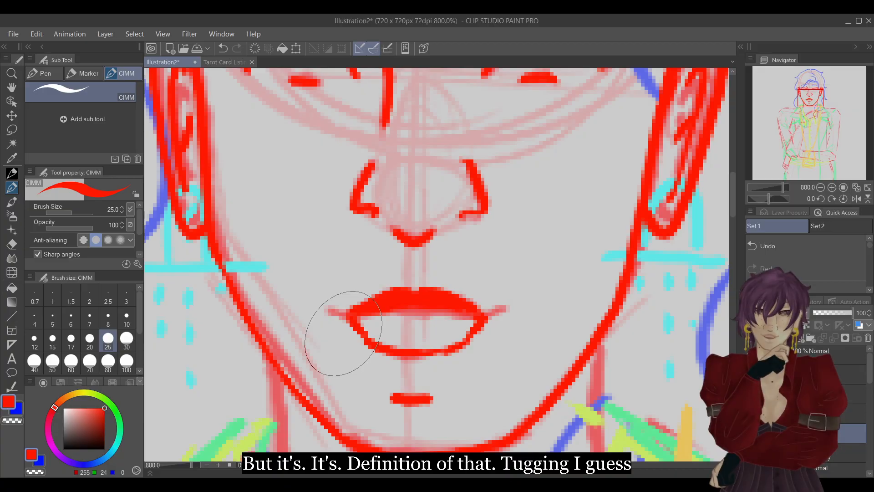
{"action": "mouse_move", "coordinate": [387, 286]}
{"action": "left_mouse_down"}
{"action": "mouse_move", "coordinate": [410, 293]}
{"action": "mouse_move", "coordinate": [431, 291]}
{"action": "mouse_move", "coordinate": [418, 294]}
{"action": "mouse_move", "coordinate": [428, 282]}
{"action": "mouse_move", "coordinate": [474, 293]}
{"action": "left_mouse_up"}
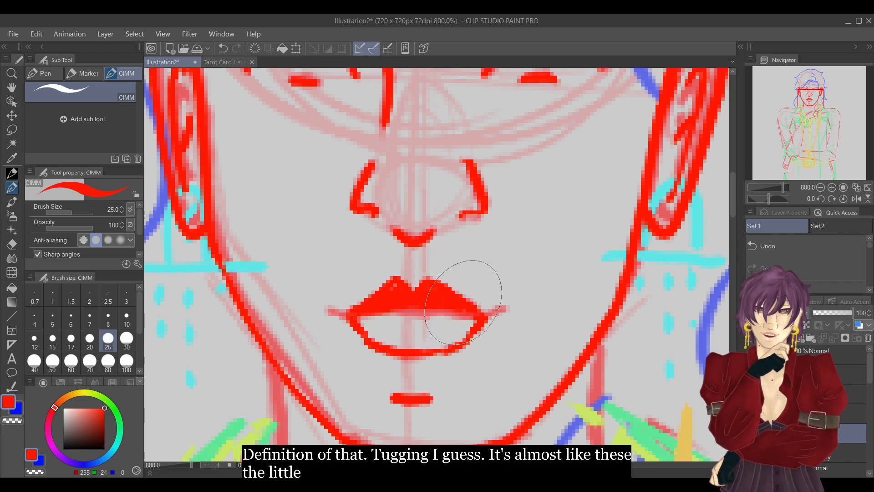
Examine the peaked lips against the earlier mouth version in the head-and-shoulders view by toggling their layers.
{"action": "left_click", "coordinate": [820, 188]}
{"action": "left_click", "coordinate": [821, 188]}
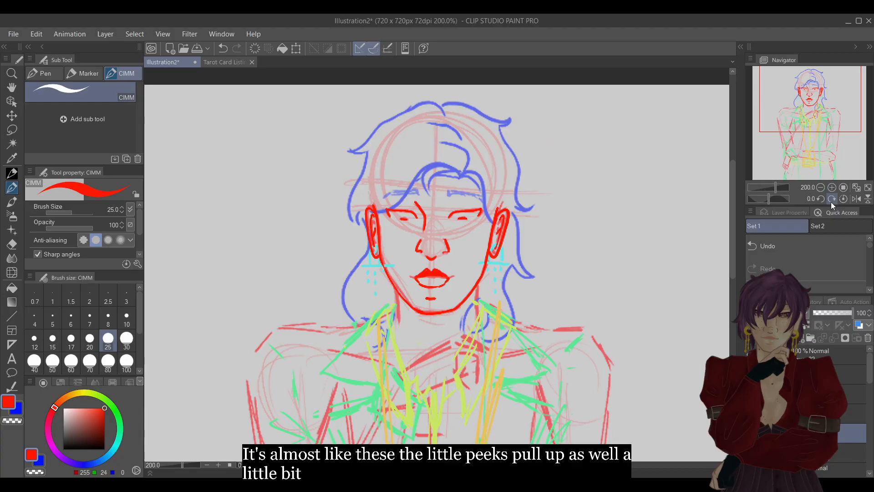
{"action": "left_click", "coordinate": [792, 413]}
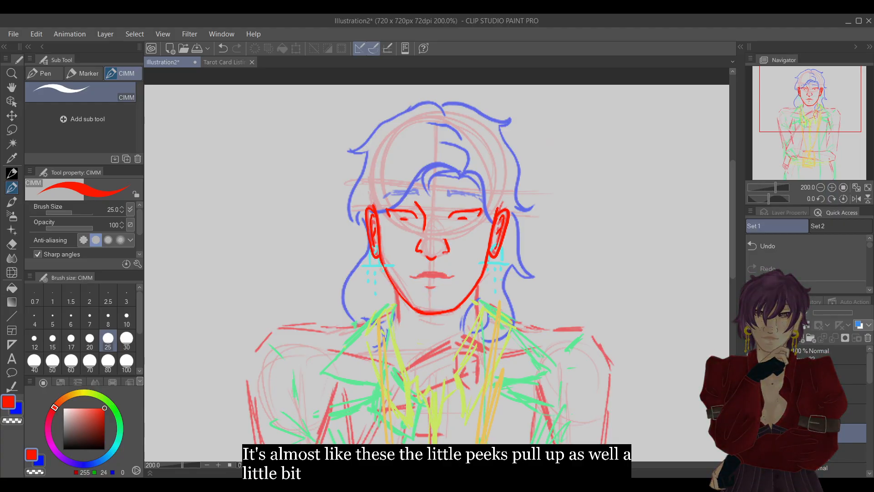
{"action": "left_click", "coordinate": [752, 414]}
{"action": "left_click", "coordinate": [752, 432]}
{"action": "left_click", "coordinate": [752, 433]}
{"action": "left_click", "coordinate": [752, 433]}
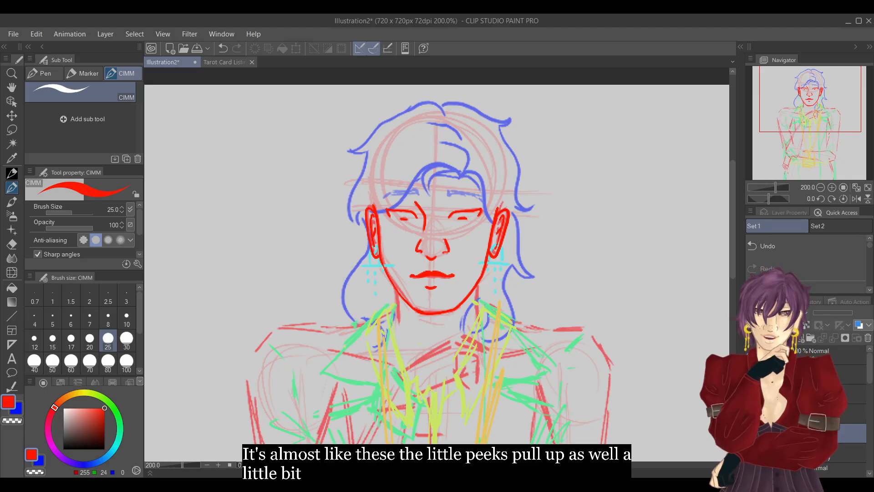
Undo the upper lip's tall peaks, restore the chin crease, and redraw the peaks lower and softer.
{"action": "left_click", "coordinate": [831, 187]}
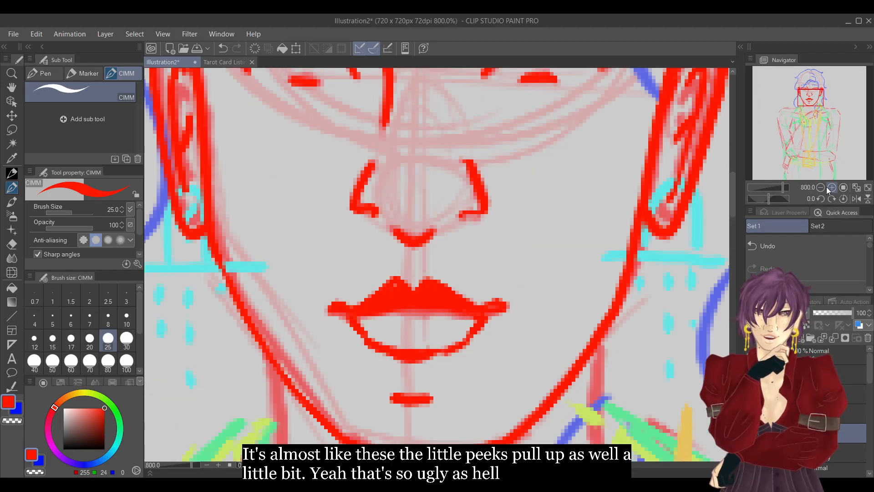
{"action": "left_click", "coordinate": [782, 247]}
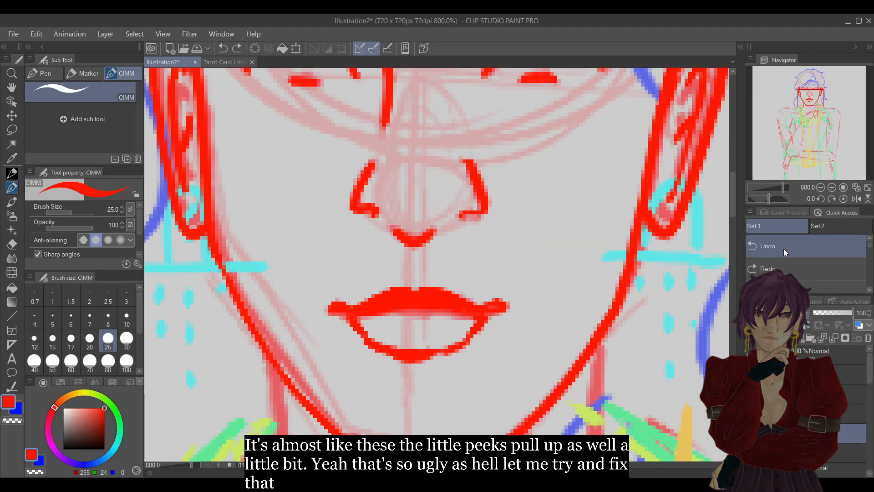
{"action": "left_click", "coordinate": [790, 272]}
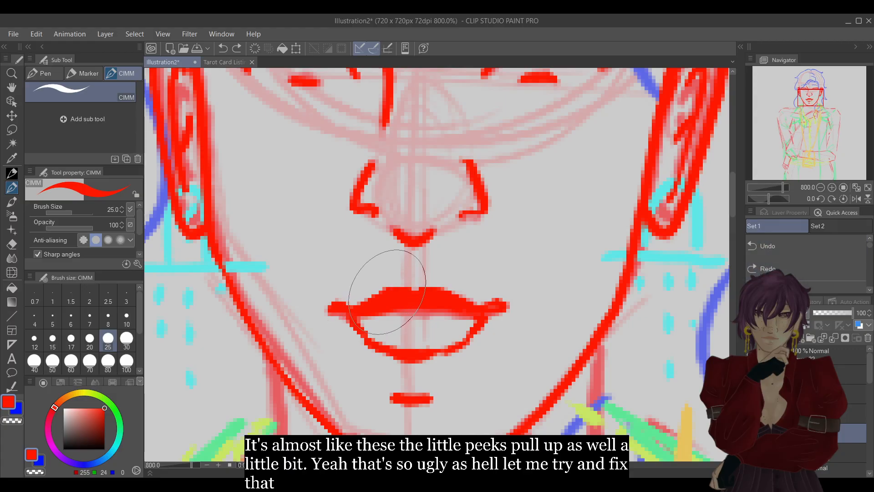
{"action": "mouse_move", "coordinate": [401, 286]}
{"action": "left_mouse_down"}
{"action": "mouse_move", "coordinate": [434, 287]}
{"action": "mouse_move", "coordinate": [472, 306]}
{"action": "left_mouse_up"}
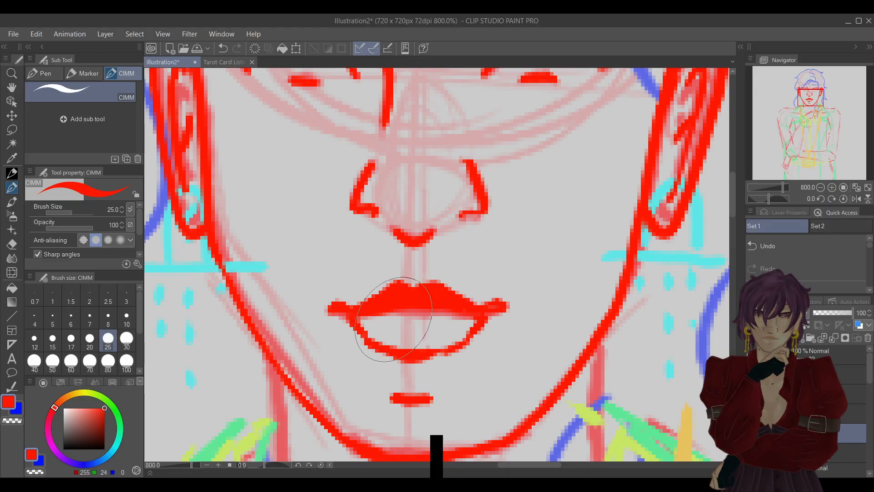
{"action": "key", "text": "e"}
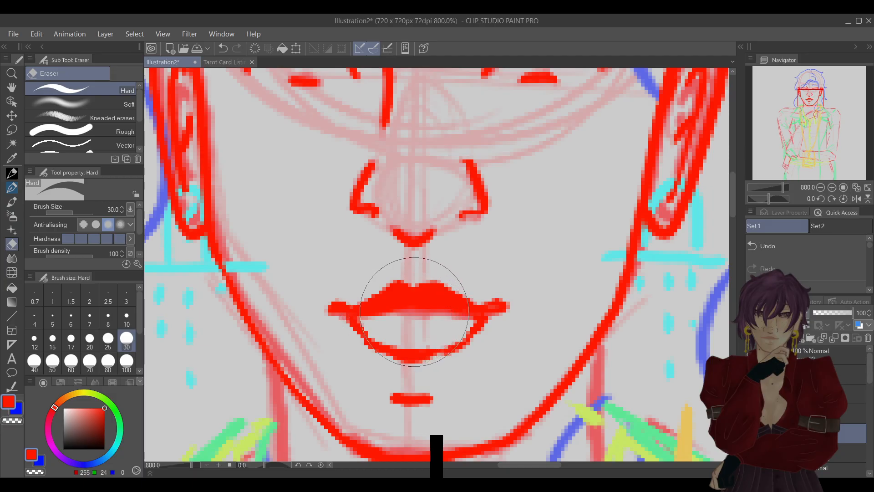
{"action": "key", "text": "p"}
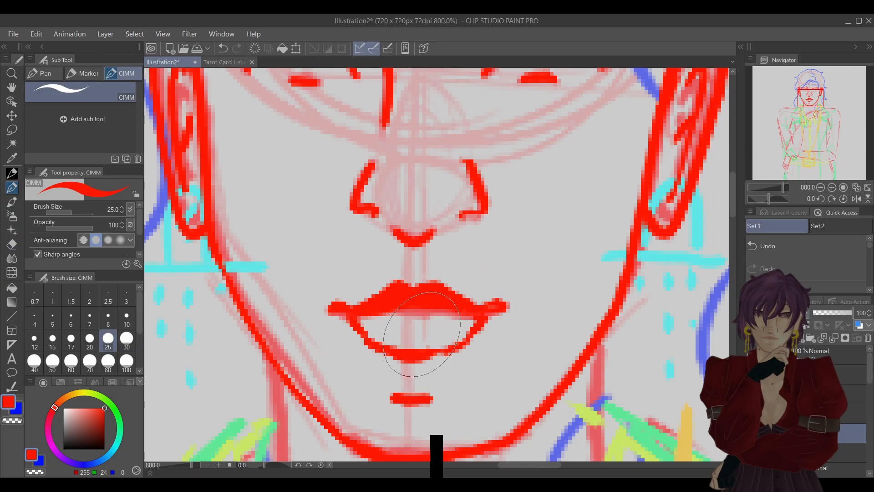
{"action": "key", "text": "e"}
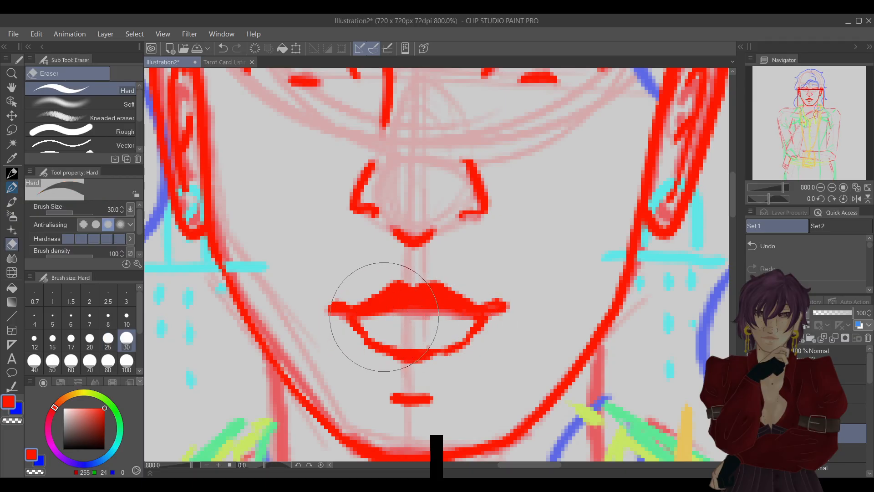
{"action": "key", "text": "p"}
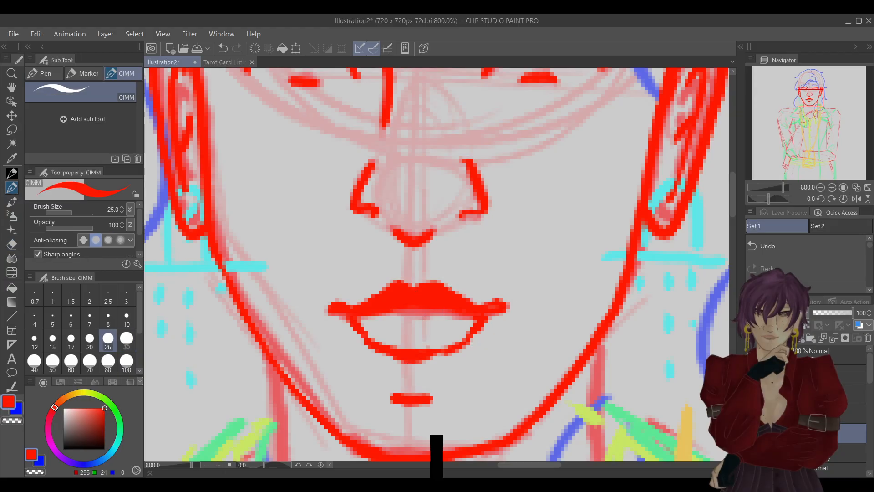
Compare the softened lips with the earlier mouth version at a reduced zoom by switching their layers on and off.
{"action": "left_click", "coordinate": [819, 188]}
{"action": "left_click", "coordinate": [818, 188]}
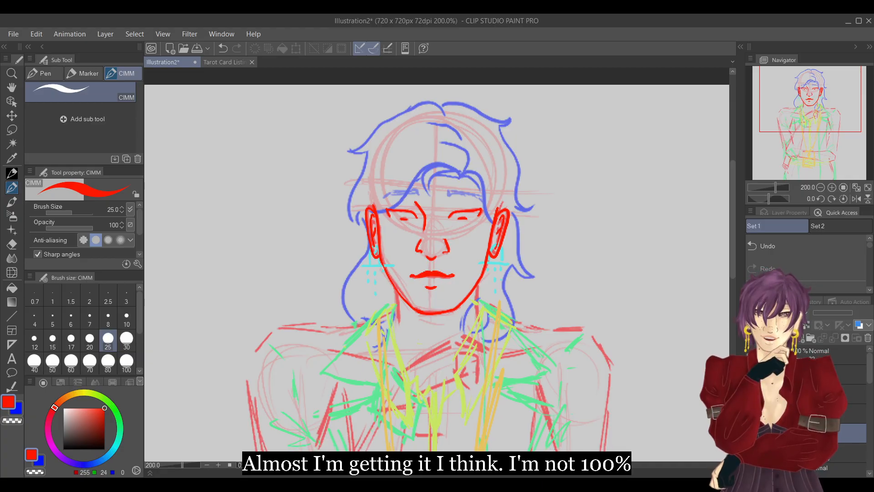
{"action": "key", "text": "ctrl+z"}
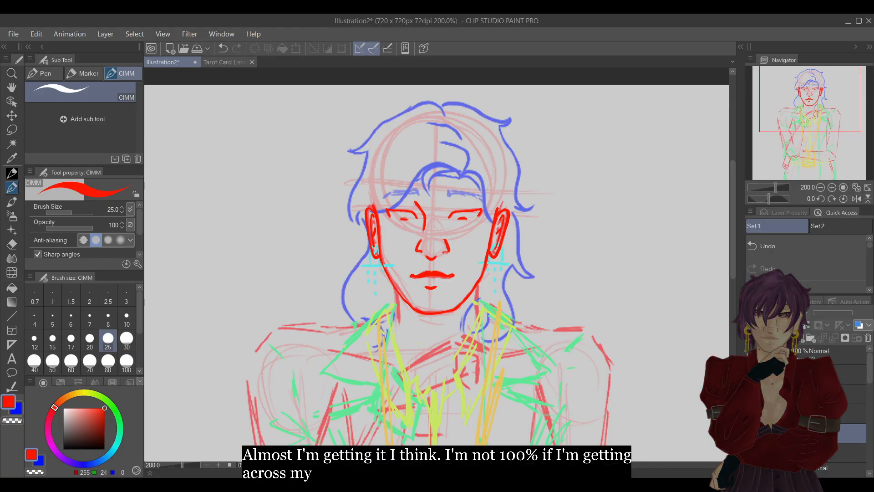
{"action": "left_click_drag", "start_coordinate": [415, 278], "coordinate": [427, 287]}
{"action": "mouse_move", "coordinate": [448, 278]}
{"action": "left_mouse_down"}
{"action": "mouse_move", "coordinate": [434, 287]}
{"action": "mouse_move", "coordinate": [436, 299]}
{"action": "left_mouse_up"}
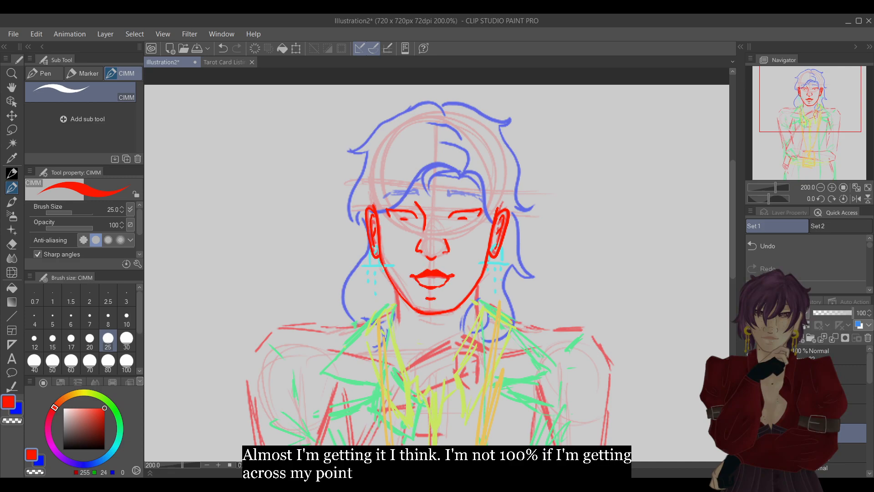
{"action": "key", "text": "ctrl+z"}
{"action": "key", "text": "ctrl+z"}
{"action": "key", "text": "ctrl+z"}
Show the layer with the new full lips and hide the layer with the earlier mouth version.
{"action": "left_click", "coordinate": [832, 187]}
{"action": "left_click", "coordinate": [831, 188]}
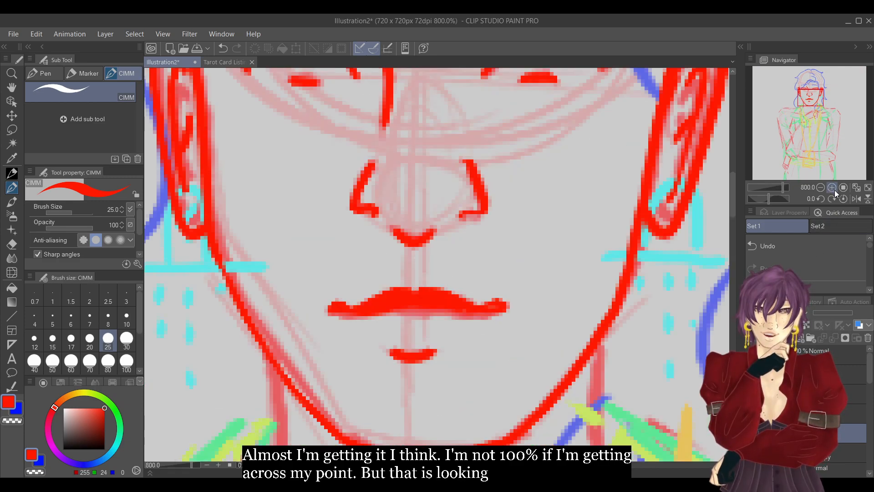
{"action": "left_click", "coordinate": [752, 433]}
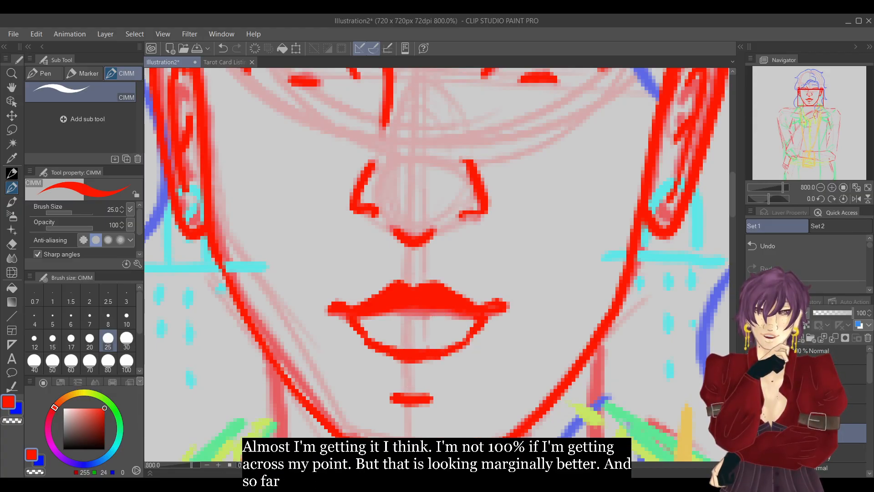
{"action": "left_click", "coordinate": [751, 452]}
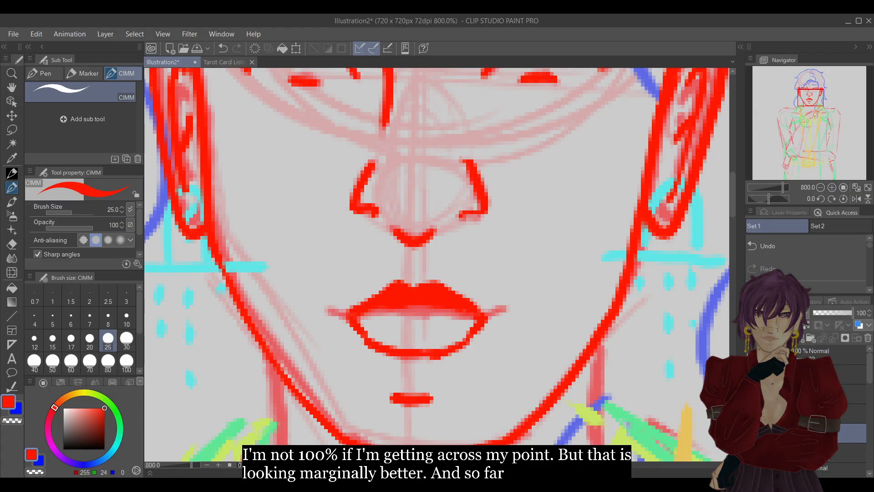
Check the last lower lip touch-up by undoing and redoing it, and tidy the lip's bottom edge.
{"action": "left_click", "coordinate": [792, 249]}
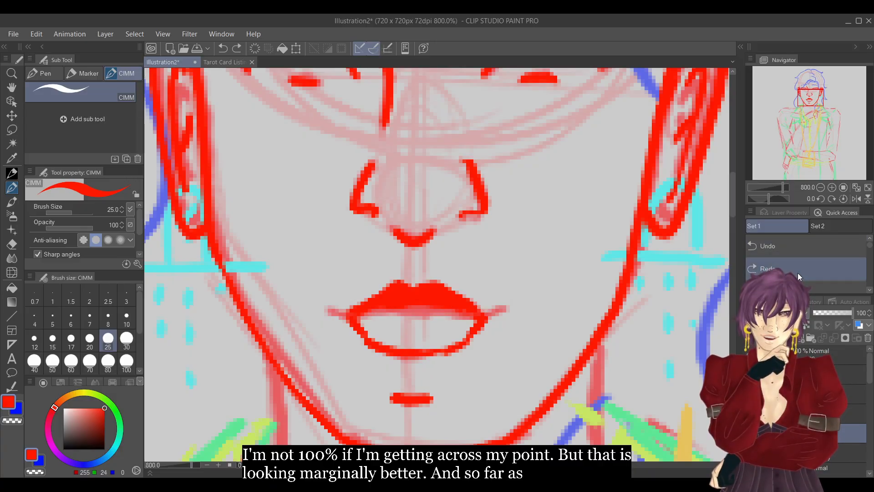
{"action": "left_click", "coordinate": [798, 273]}
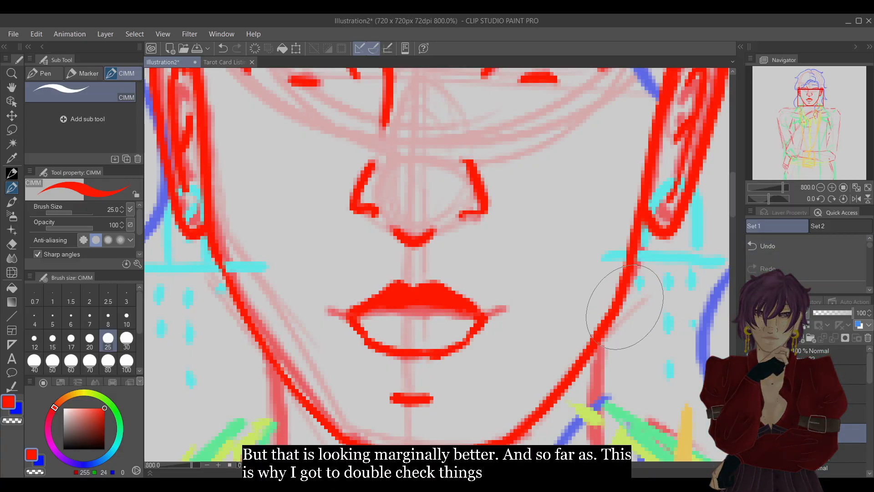
{"action": "key", "text": "e"}
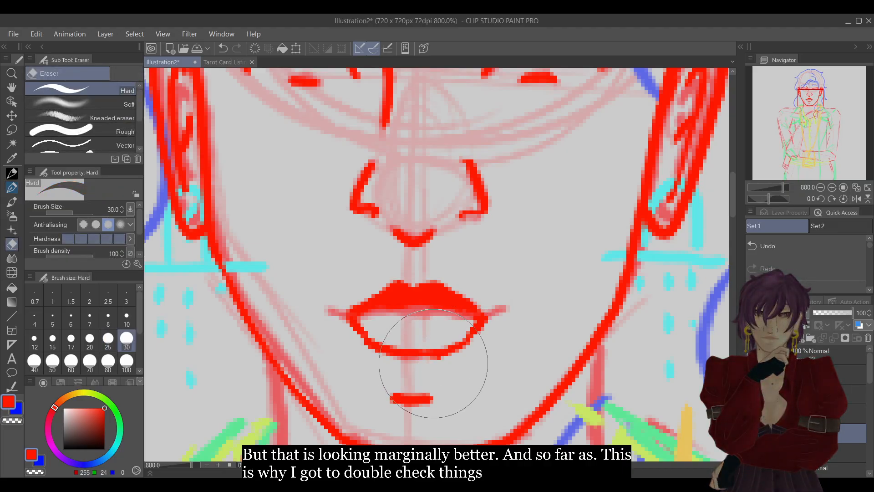
{"action": "key", "text": "p"}
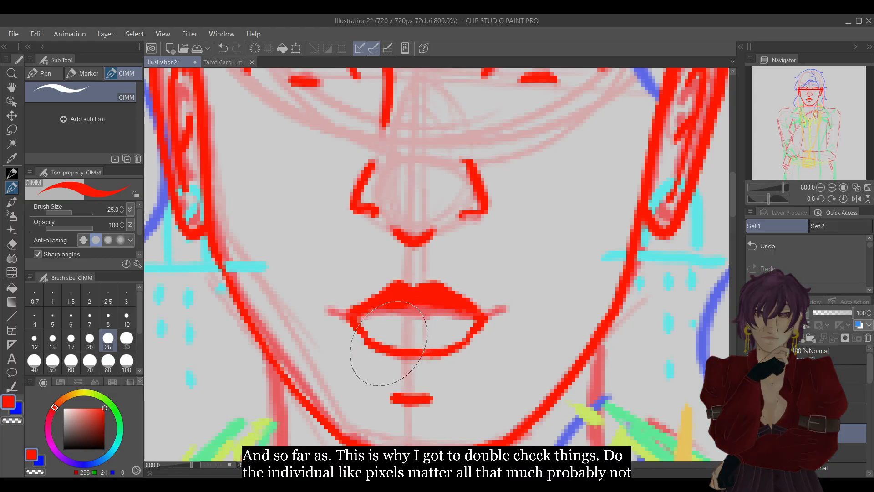
Round out the upper lip's lower edge and compare the face with and without the new lips by toggling their layer.
{"action": "left_click", "coordinate": [390, 316]}
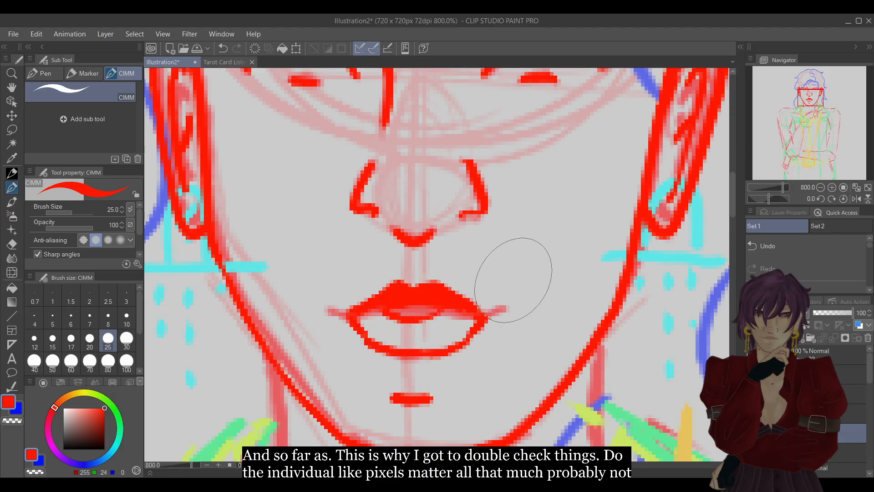
{"action": "left_click", "coordinate": [819, 187]}
{"action": "left_click", "coordinate": [820, 188]}
{"action": "left_click", "coordinate": [820, 188]}
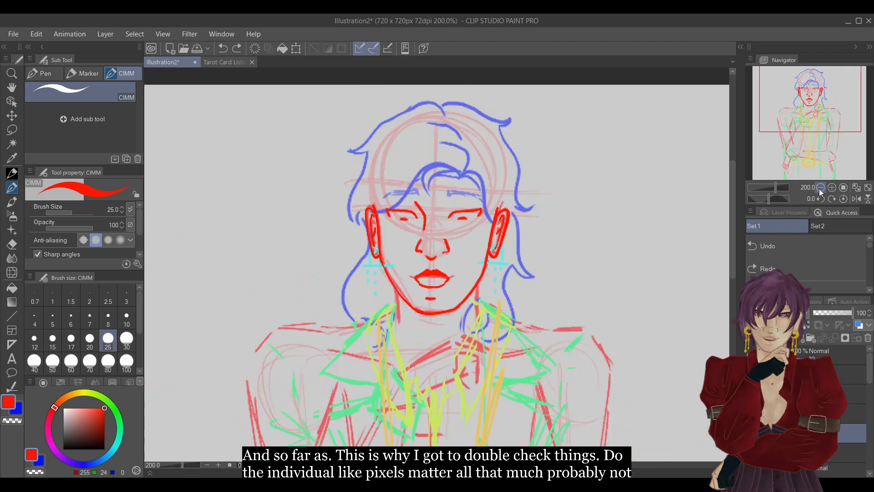
{"action": "left_click", "coordinate": [820, 188]}
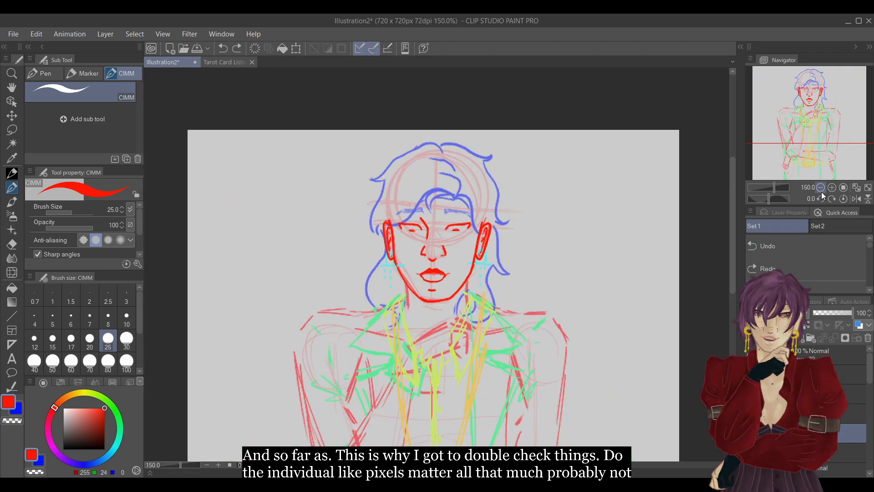
{"action": "left_click", "coordinate": [752, 433]}
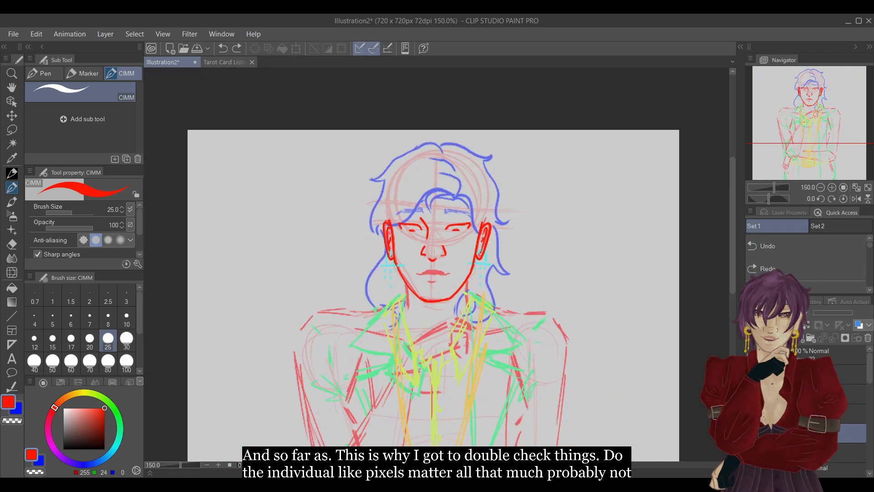
{"action": "left_click", "coordinate": [752, 433]}
{"action": "left_click", "coordinate": [751, 433]}
{"action": "left_click", "coordinate": [752, 433]}
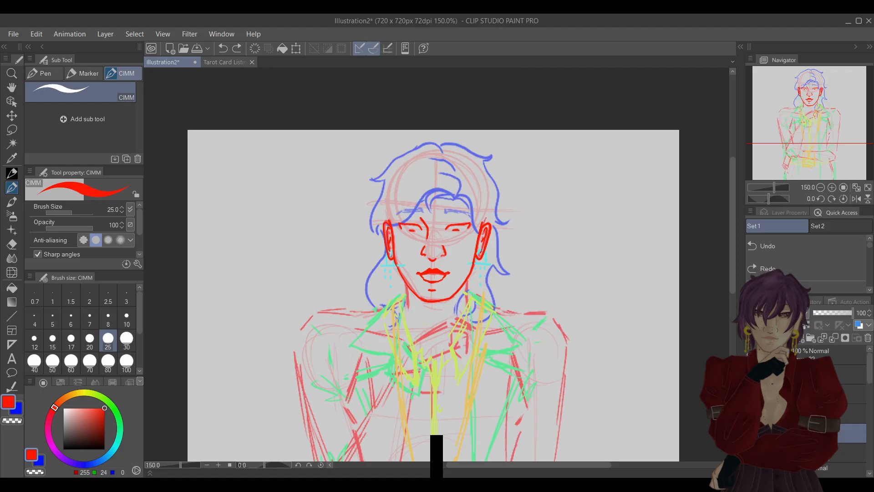
Duplicate the layer with the red face outline and delete the extra blank layer added by mistake.
{"action": "left_click", "coordinate": [803, 355]}
{"action": "left_click", "coordinate": [788, 338]}
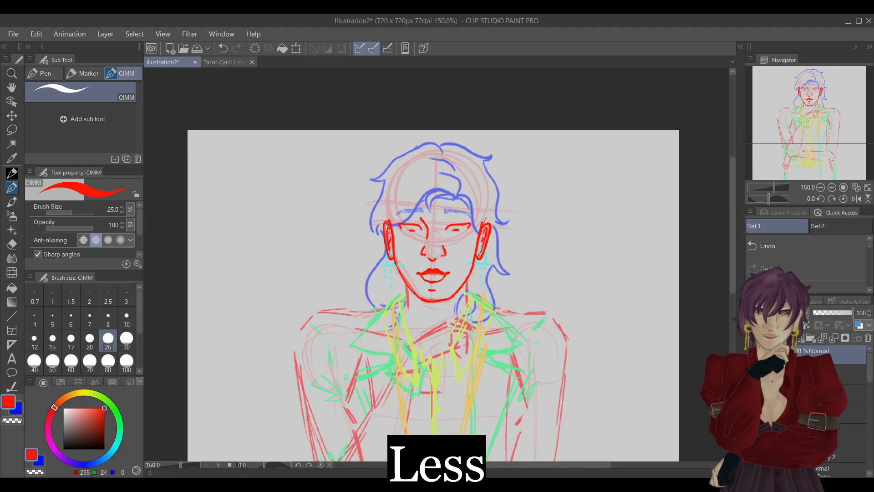
{"action": "left_click", "coordinate": [819, 374]}
{"action": "left_click", "coordinate": [105, 37]}
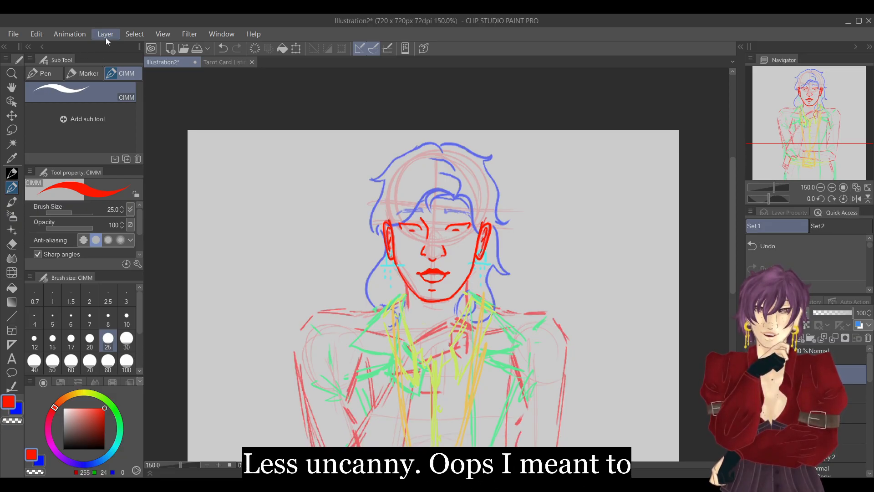
{"action": "left_click", "coordinate": [171, 122]}
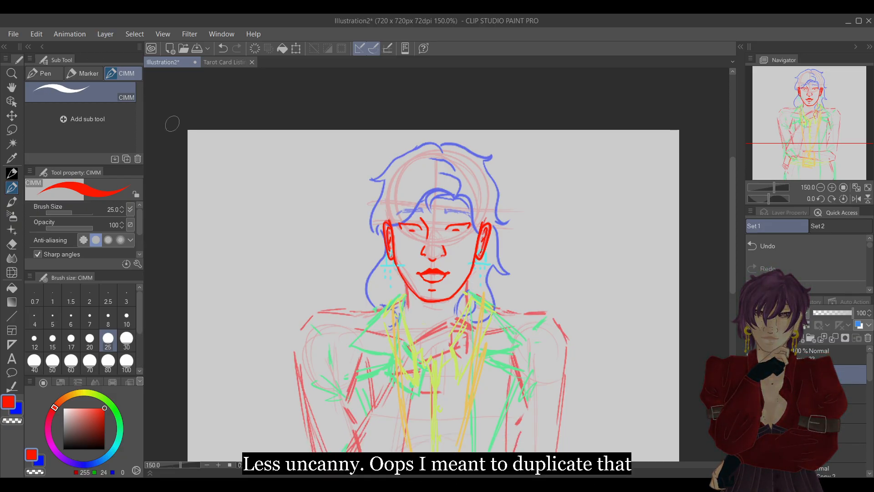
{"action": "left_click", "coordinate": [864, 340]}
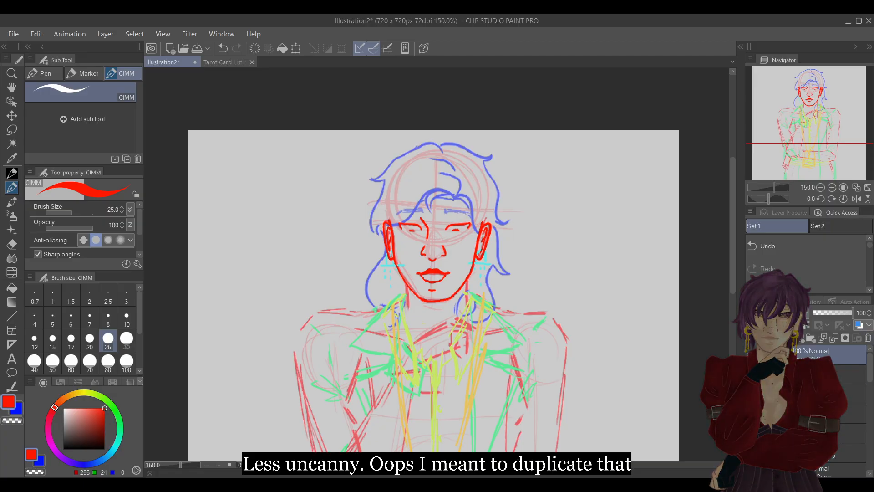
{"action": "left_click", "coordinate": [823, 374]}
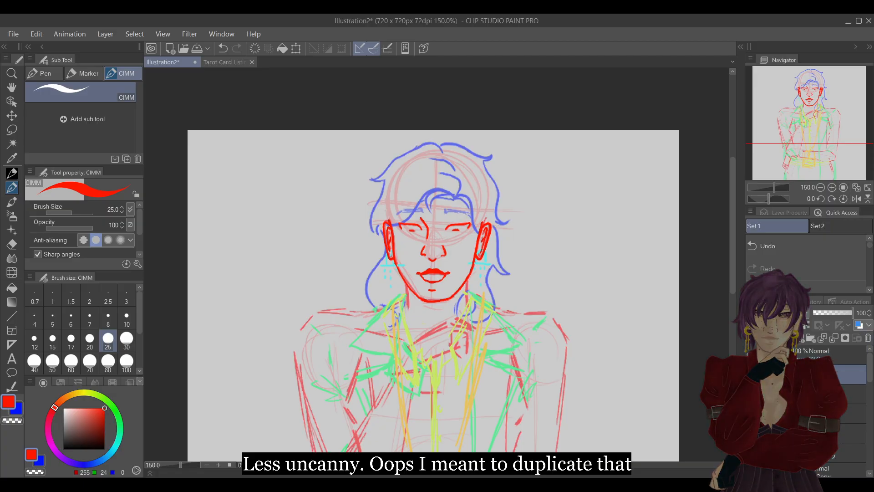
Lasso the jaw and chin on the face outline and move them slightly down, undoing the first move and repeating it with an adjusted position.
{"action": "left_click", "coordinate": [11, 129]}
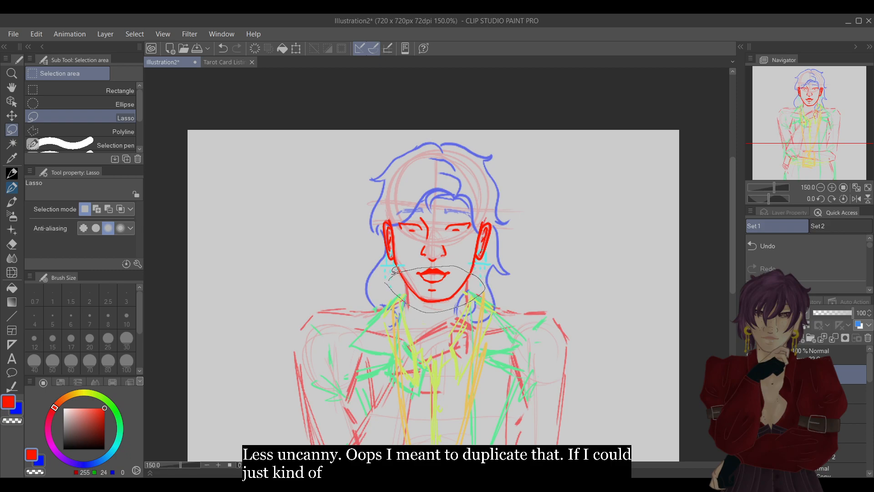
{"action": "left_click_drag", "start_coordinate": [392, 273], "coordinate": [390, 275]}
{"action": "key", "text": "ctrl+t"}
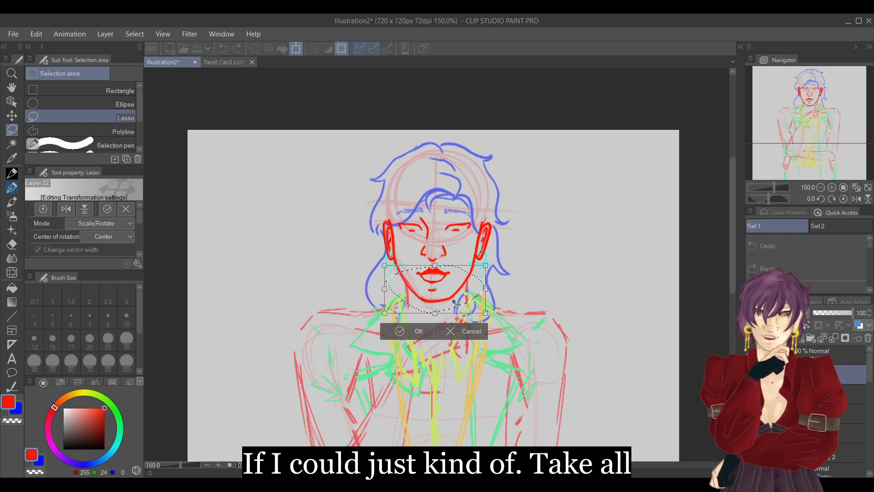
{"action": "left_click_drag", "start_coordinate": [456, 301], "coordinate": [455, 308]}
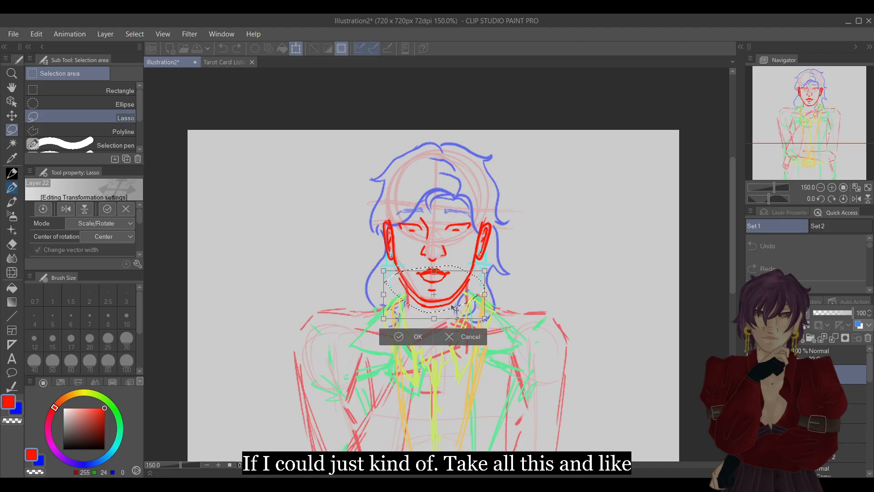
{"action": "left_click", "coordinate": [410, 336]}
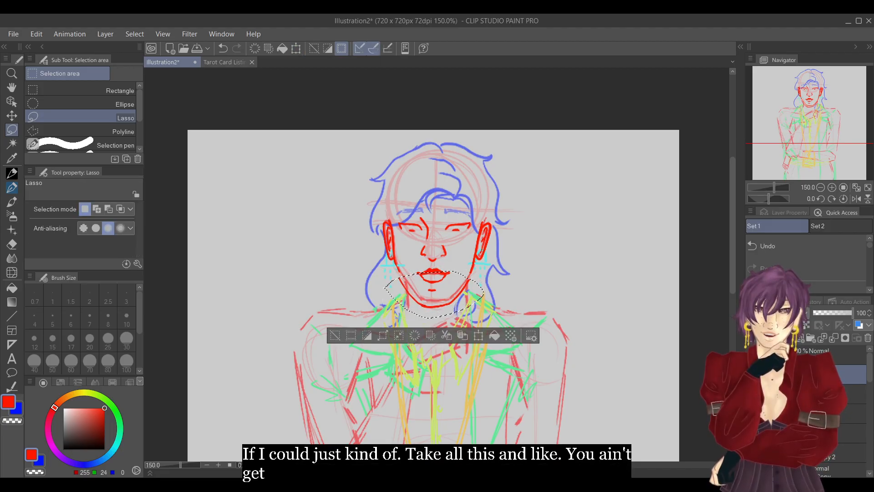
{"action": "left_click", "coordinate": [335, 335]}
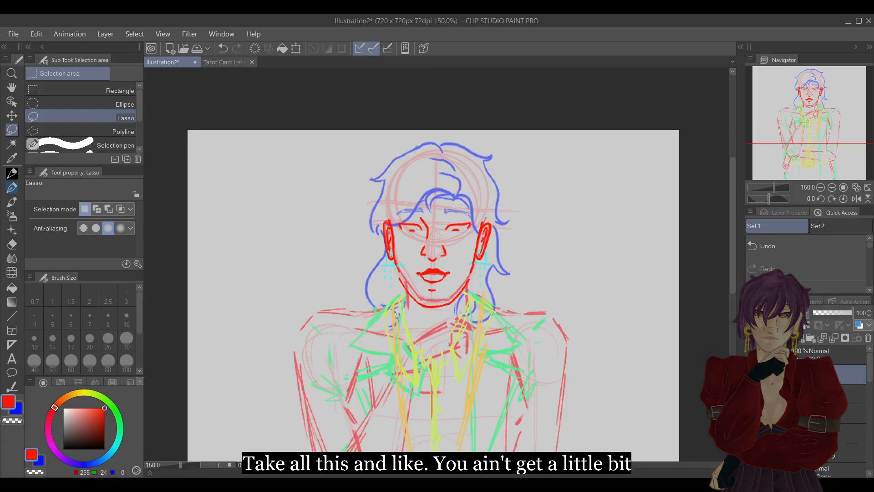
{"action": "left_click", "coordinate": [797, 247]}
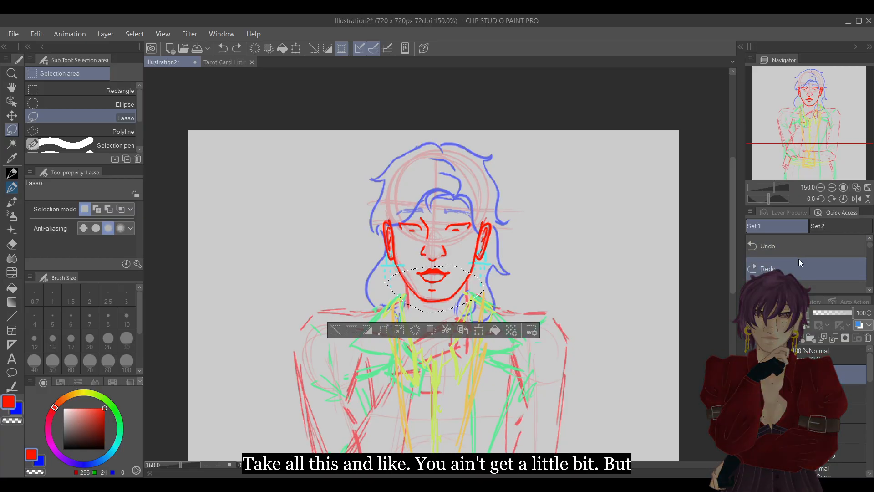
{"action": "left_click_drag", "start_coordinate": [466, 293], "coordinate": [469, 293]}
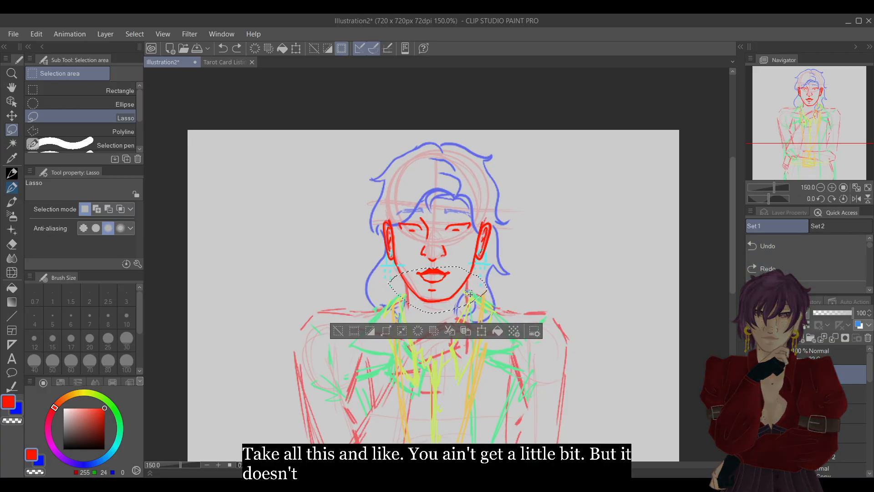
{"action": "left_click", "coordinate": [482, 331]}
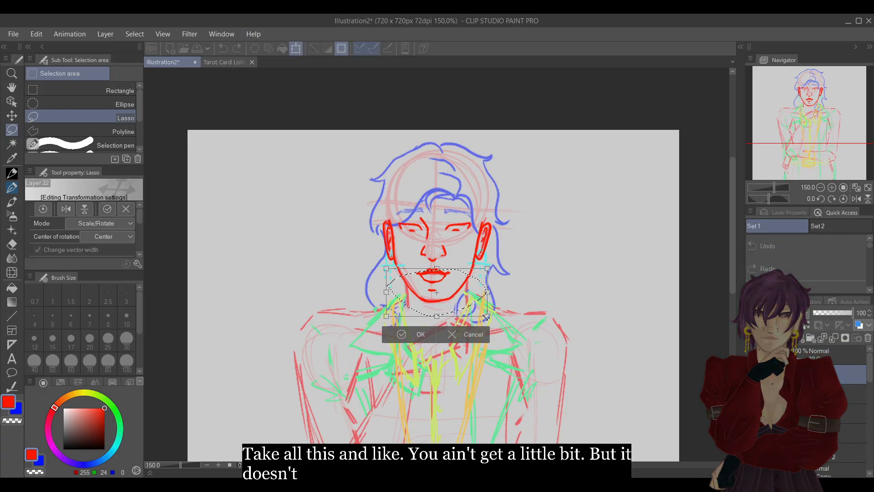
{"action": "left_click_drag", "start_coordinate": [473, 303], "coordinate": [469, 301]}
{"action": "left_click", "coordinate": [411, 339]}
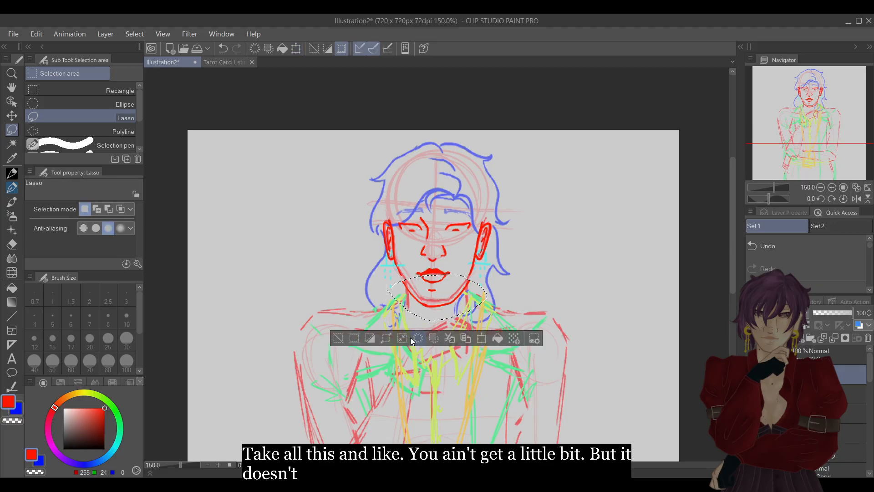
{"action": "key", "text": "ctrl+d"}
Compare the lengthened jaw with the original face outline by switching their layers on and off.
{"action": "left_click", "coordinate": [751, 394]}
{"action": "left_click", "coordinate": [751, 375]}
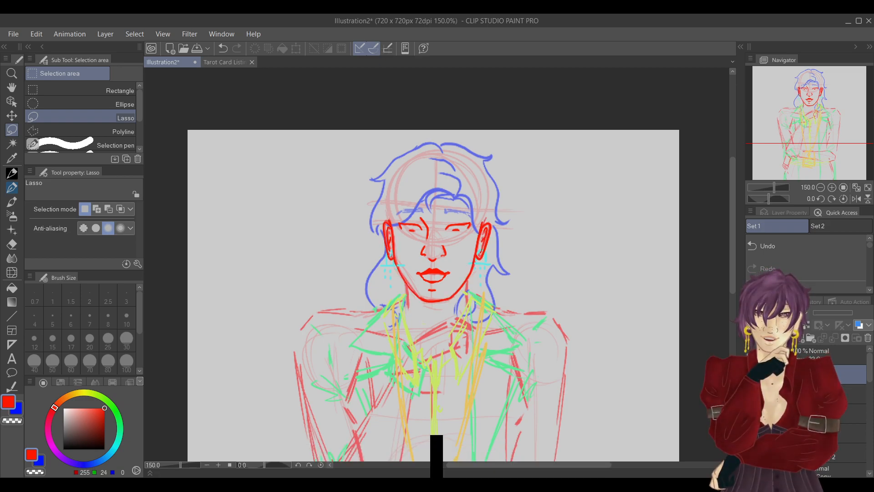
{"action": "left_click", "coordinate": [751, 374]}
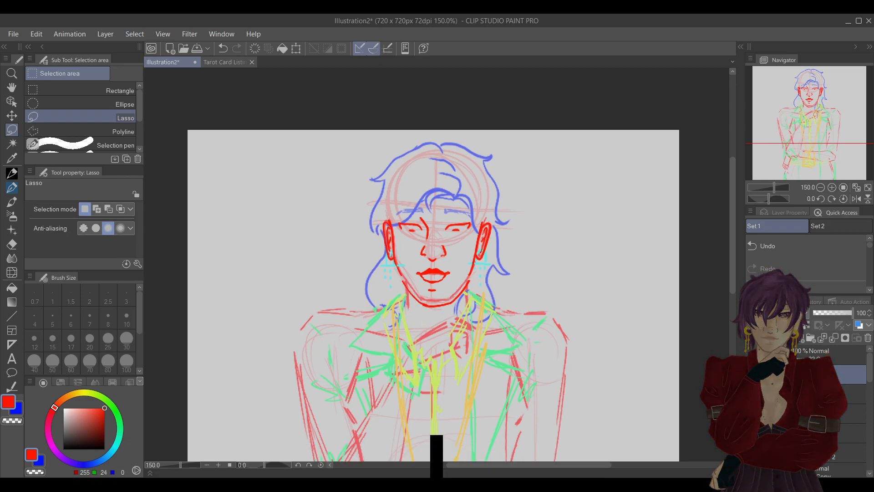
Close the gaps in the lengthened jawline on both sides below the ears, and smooth the joins by erasing and redrawing.
{"action": "left_click", "coordinate": [832, 189]}
{"action": "left_click", "coordinate": [832, 190]}
{"action": "left_click", "coordinate": [832, 190]}
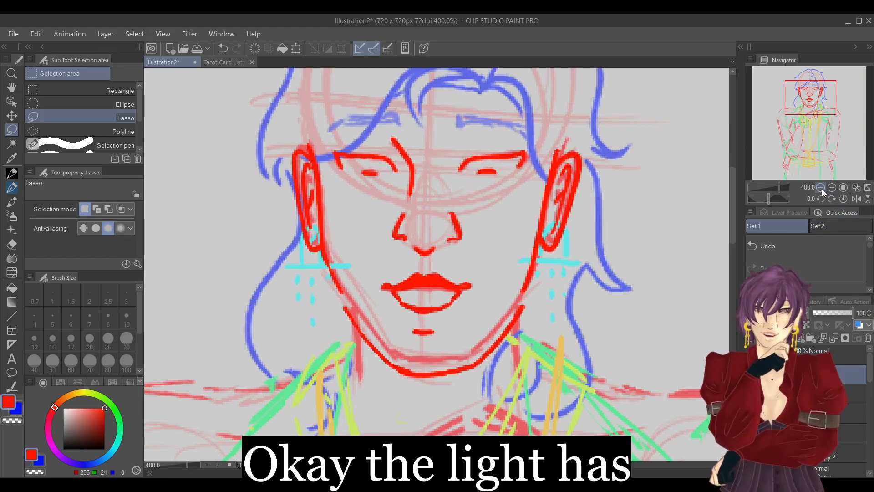
{"action": "left_click", "coordinate": [14, 187]}
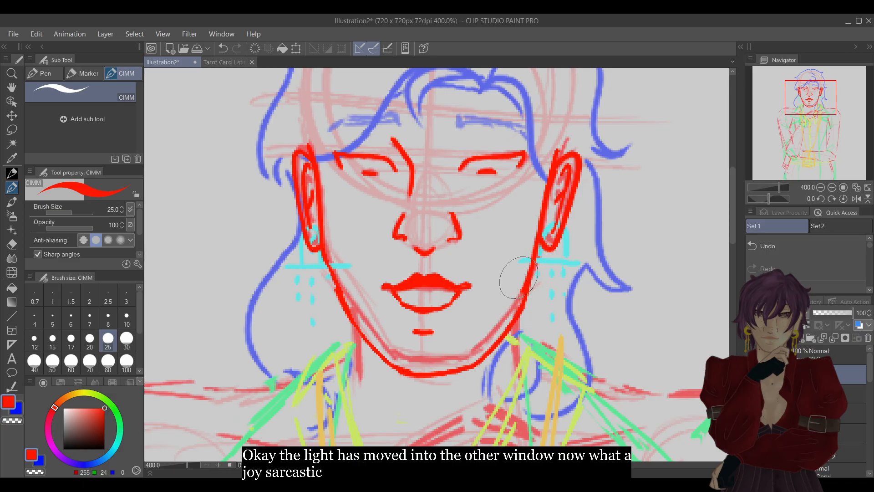
{"action": "key", "text": "e"}
{"action": "left_click", "coordinate": [801, 255]}
{"action": "left_click_drag", "start_coordinate": [527, 275], "coordinate": [534, 244]}
{"action": "left_click_drag", "start_coordinate": [344, 304], "coordinate": [333, 268]}
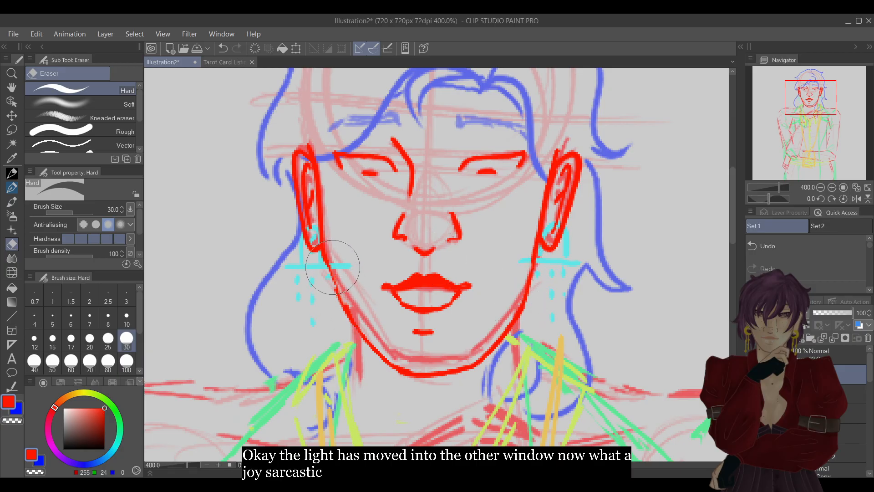
{"action": "key", "text": "p"}
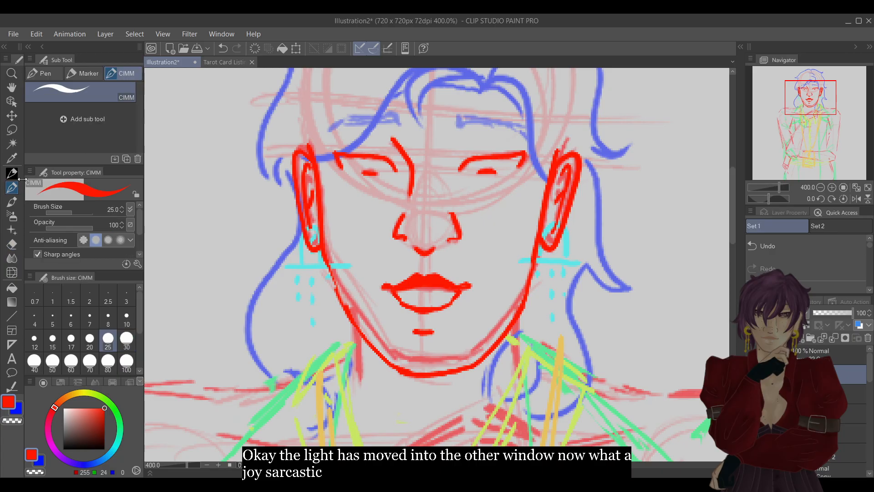
{"action": "left_click_drag", "start_coordinate": [320, 251], "coordinate": [345, 312]}
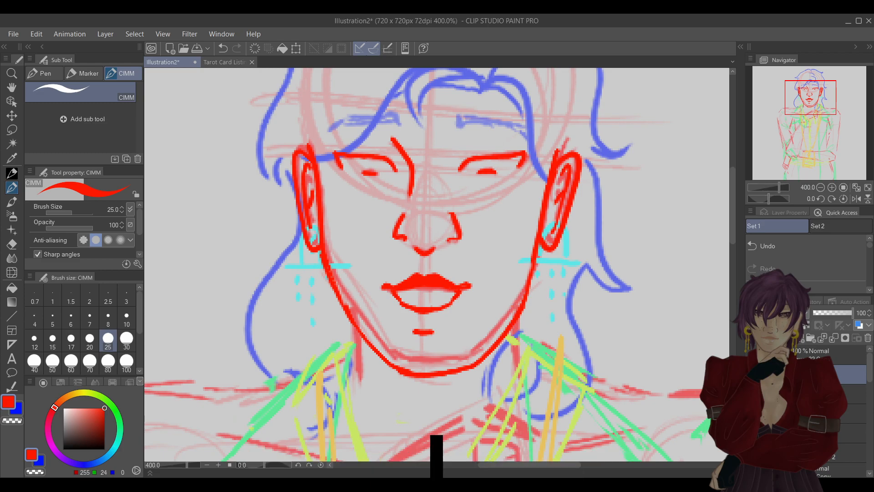
Compare the lengthened jaw and fuller lips with the original jaw and earlier mouth by switching layer visibility.
{"action": "left_click", "coordinate": [751, 374]}
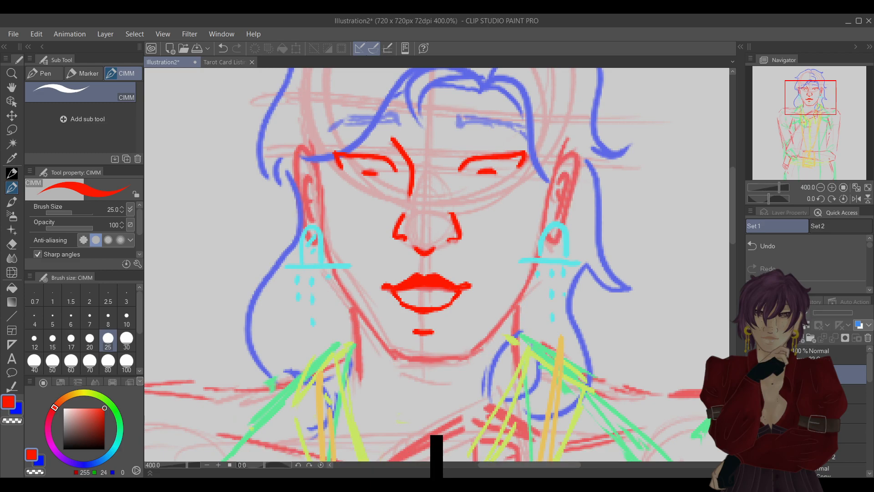
{"action": "key", "text": "ctrl+z"}
{"action": "key", "text": "ctrl+z"}
{"action": "key", "text": "ctrl+z"}
{"action": "key", "text": "ctrl+z"}
{"action": "key", "text": "ctrl+z"}
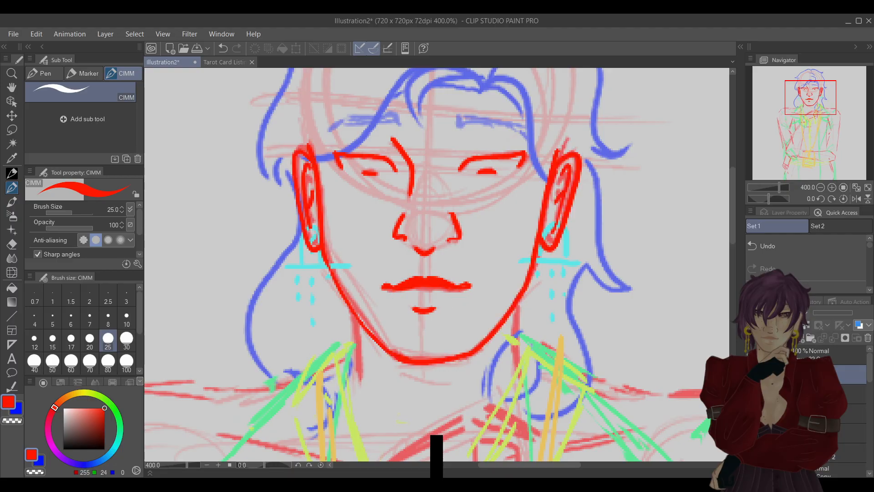